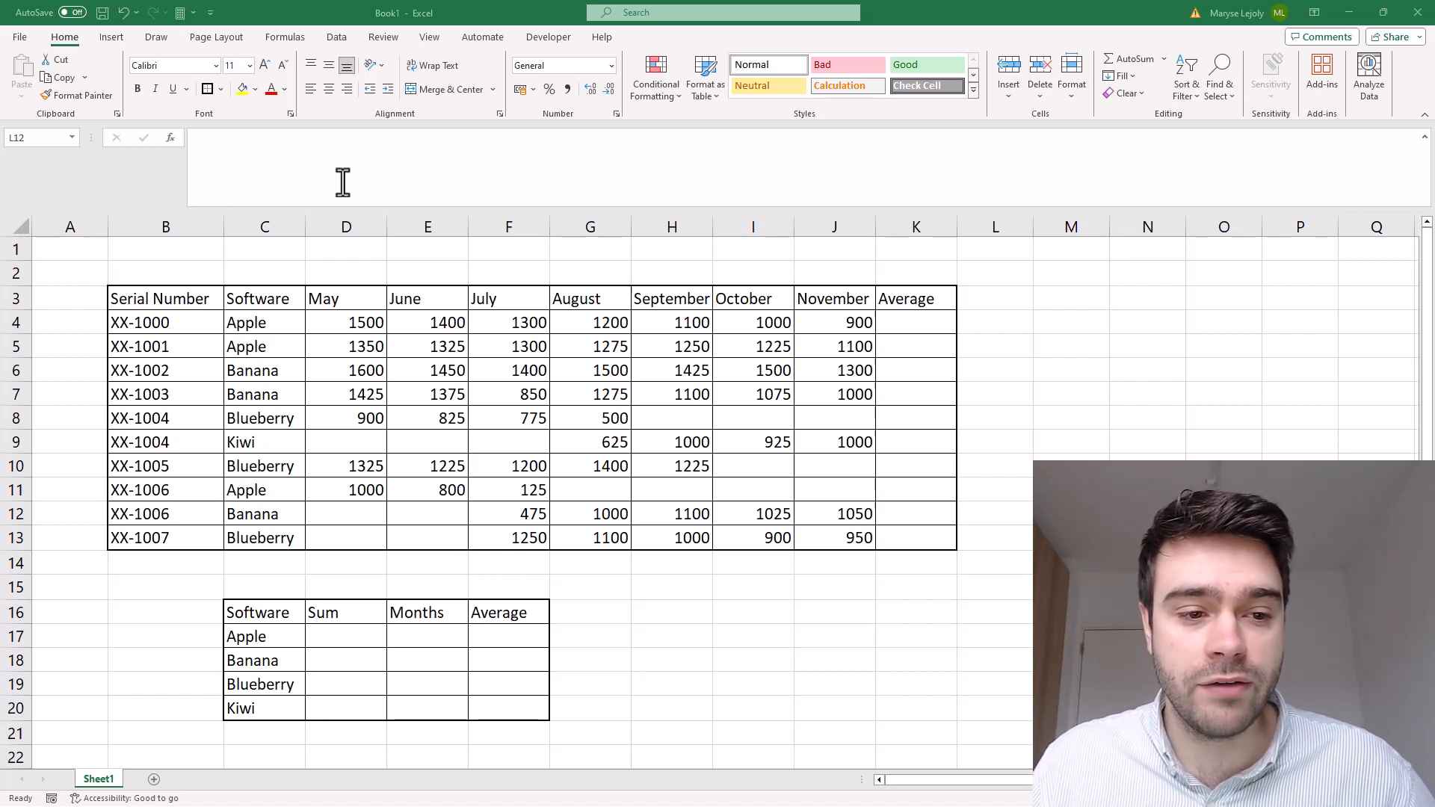
- Examine the main table's Serial Number and Software columns, the monthly values in row 8, and the empty Average column
{"action": "left_click_drag", "start_coordinate": [174, 322], "coordinate": [192, 538]}
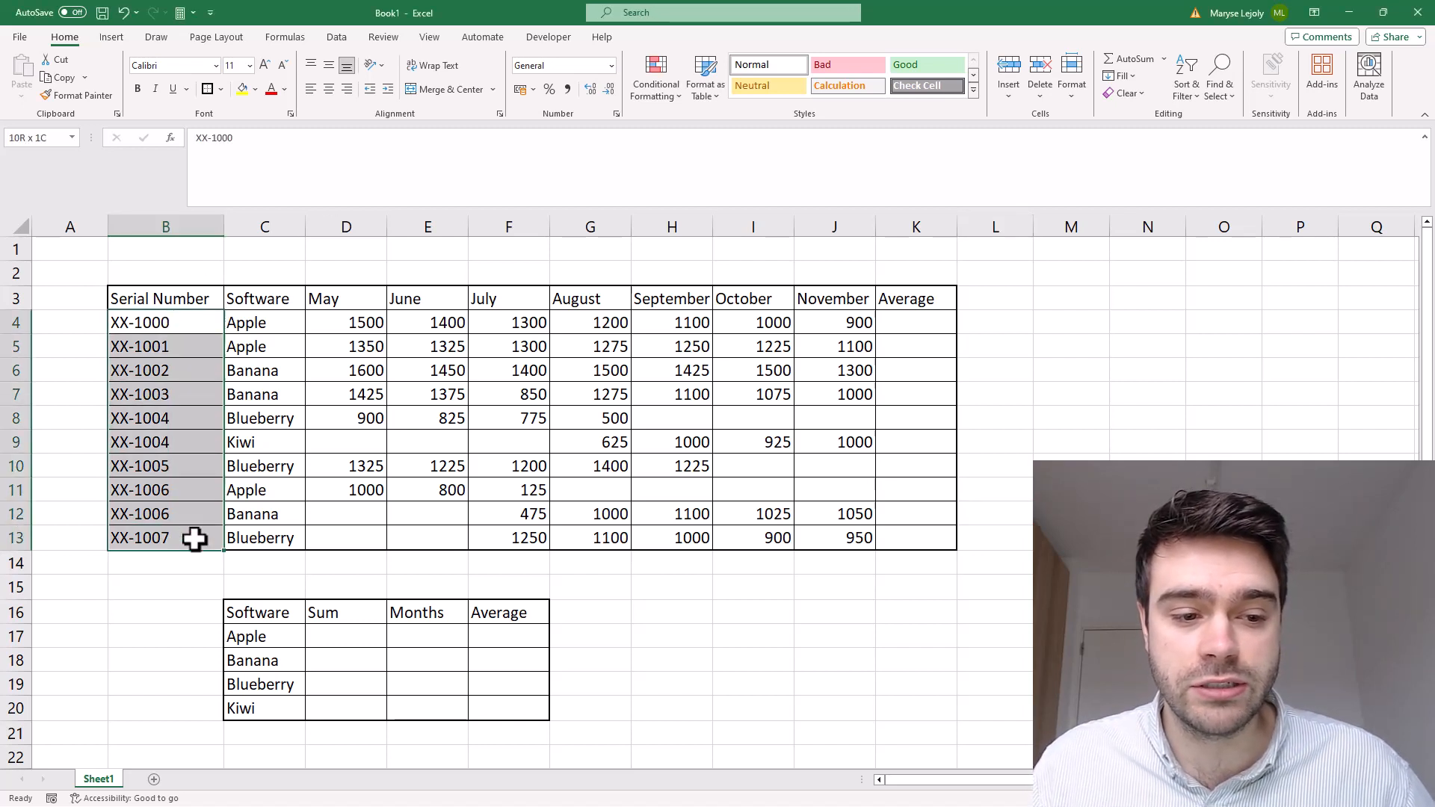
{"action": "left_click", "coordinate": [253, 330]}
{"action": "left_click_drag", "start_coordinate": [254, 330], "coordinate": [279, 538]}
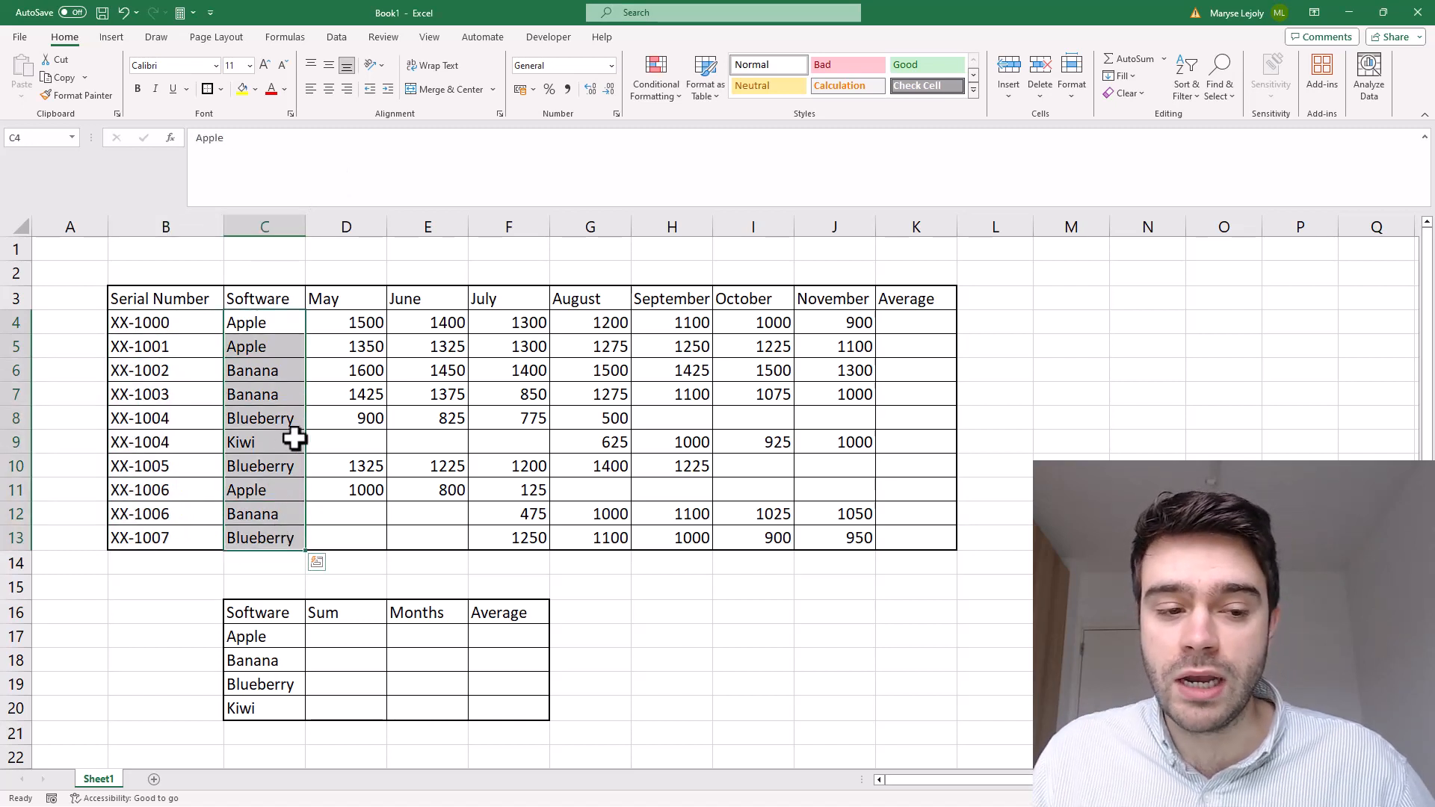
{"action": "left_click_drag", "start_coordinate": [142, 416], "coordinate": [282, 438]}
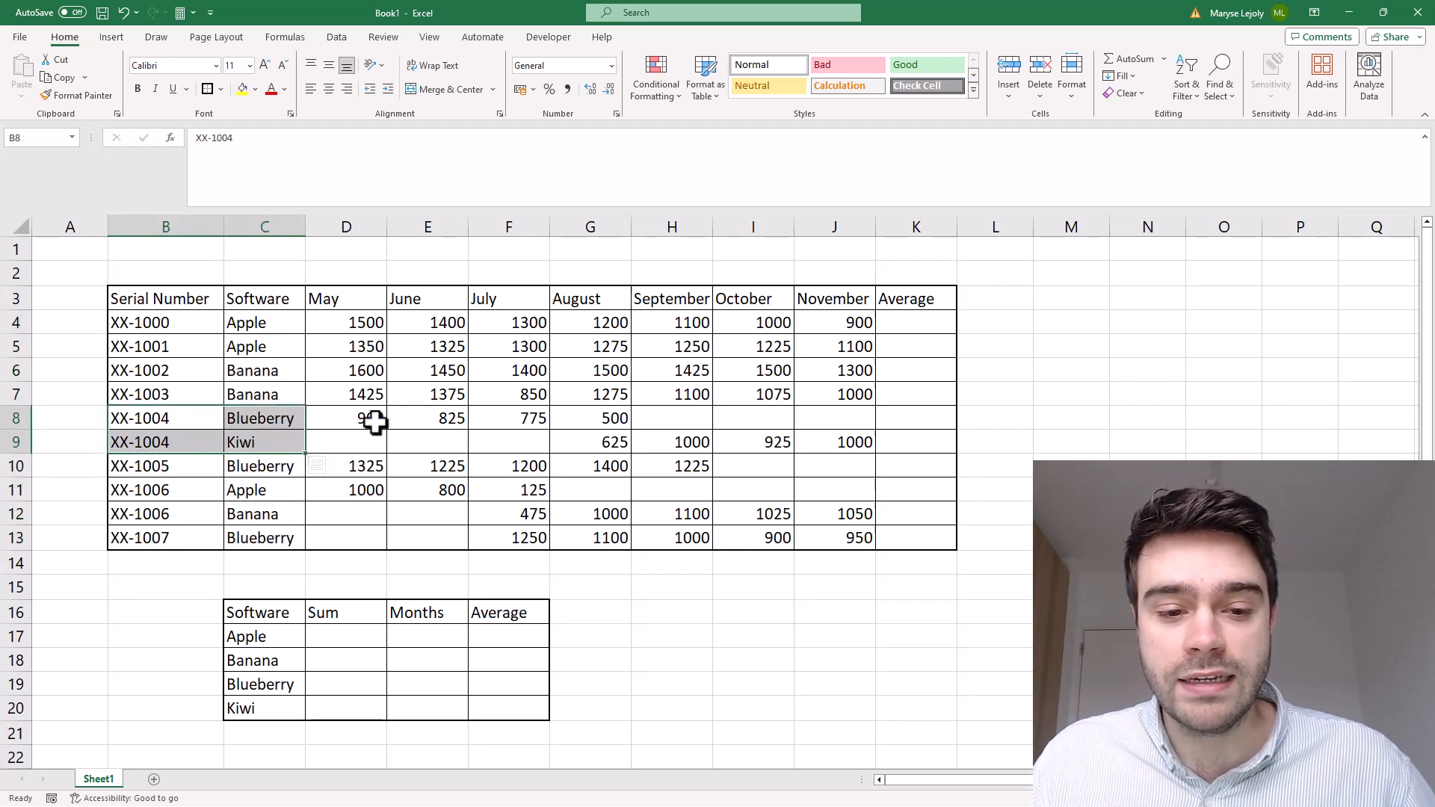
{"action": "left_click_drag", "start_coordinate": [345, 423], "coordinate": [581, 420]}
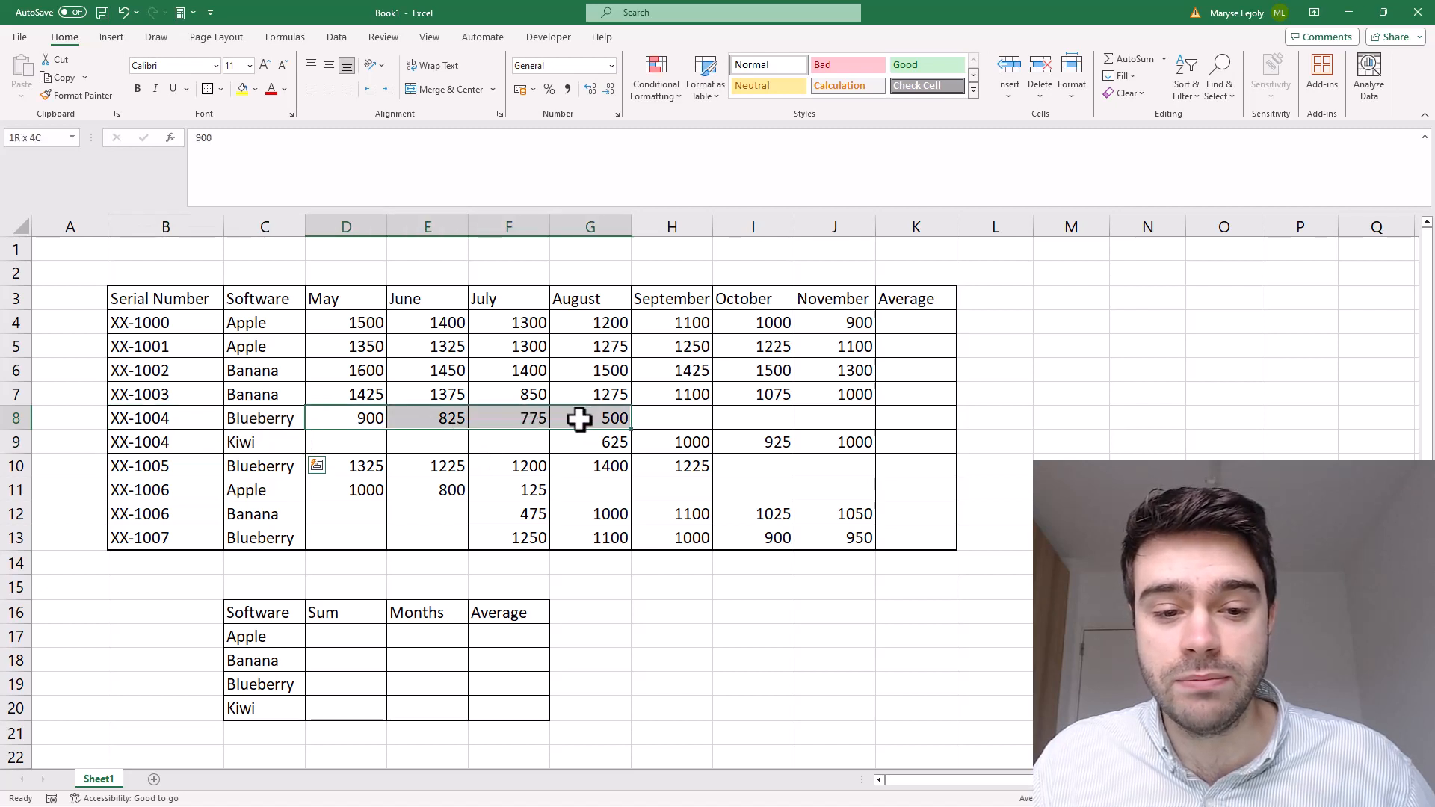
{"action": "left_click", "coordinate": [286, 426]}
{"action": "left_click_drag", "start_coordinate": [318, 420], "coordinate": [595, 421]}
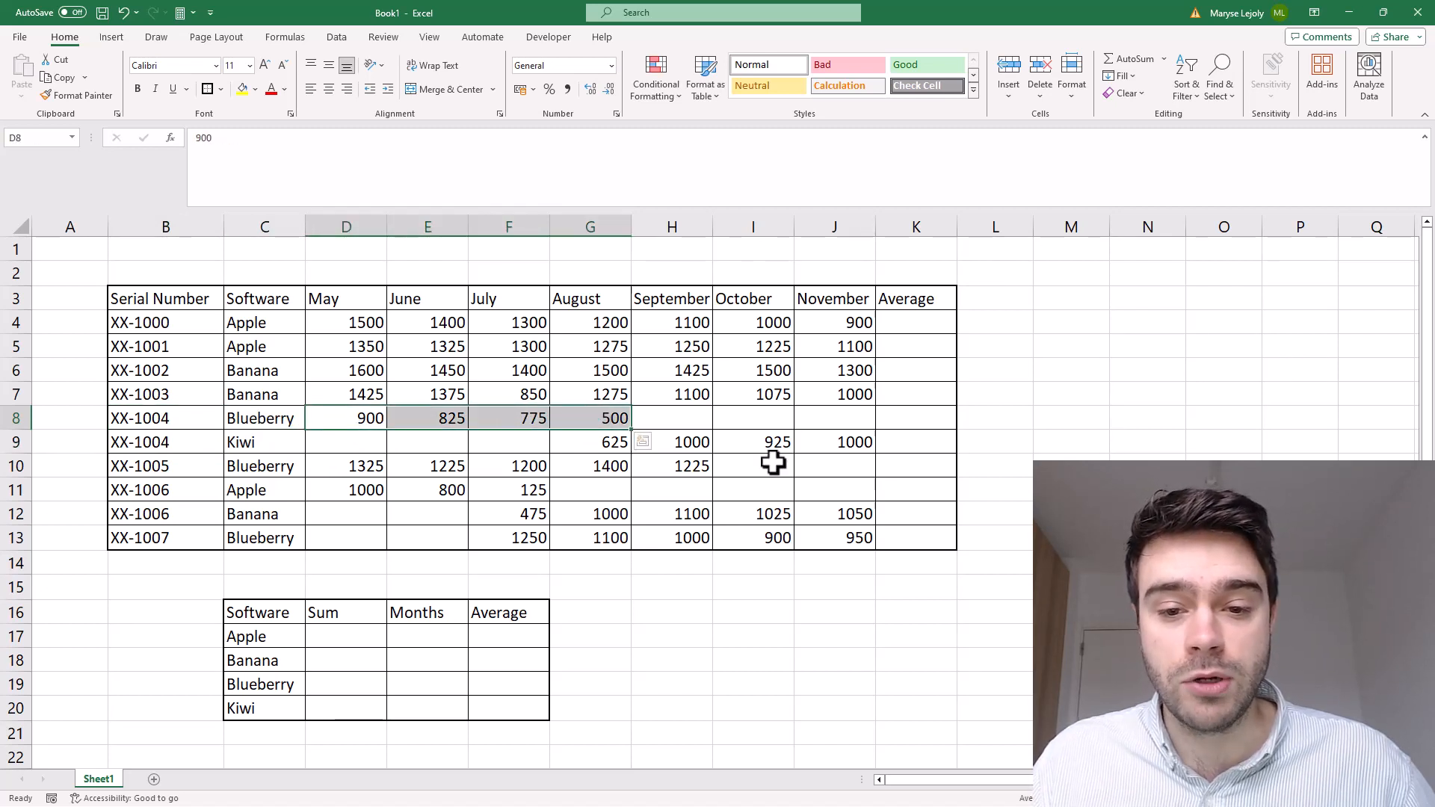
{"action": "left_click", "coordinate": [919, 326]}
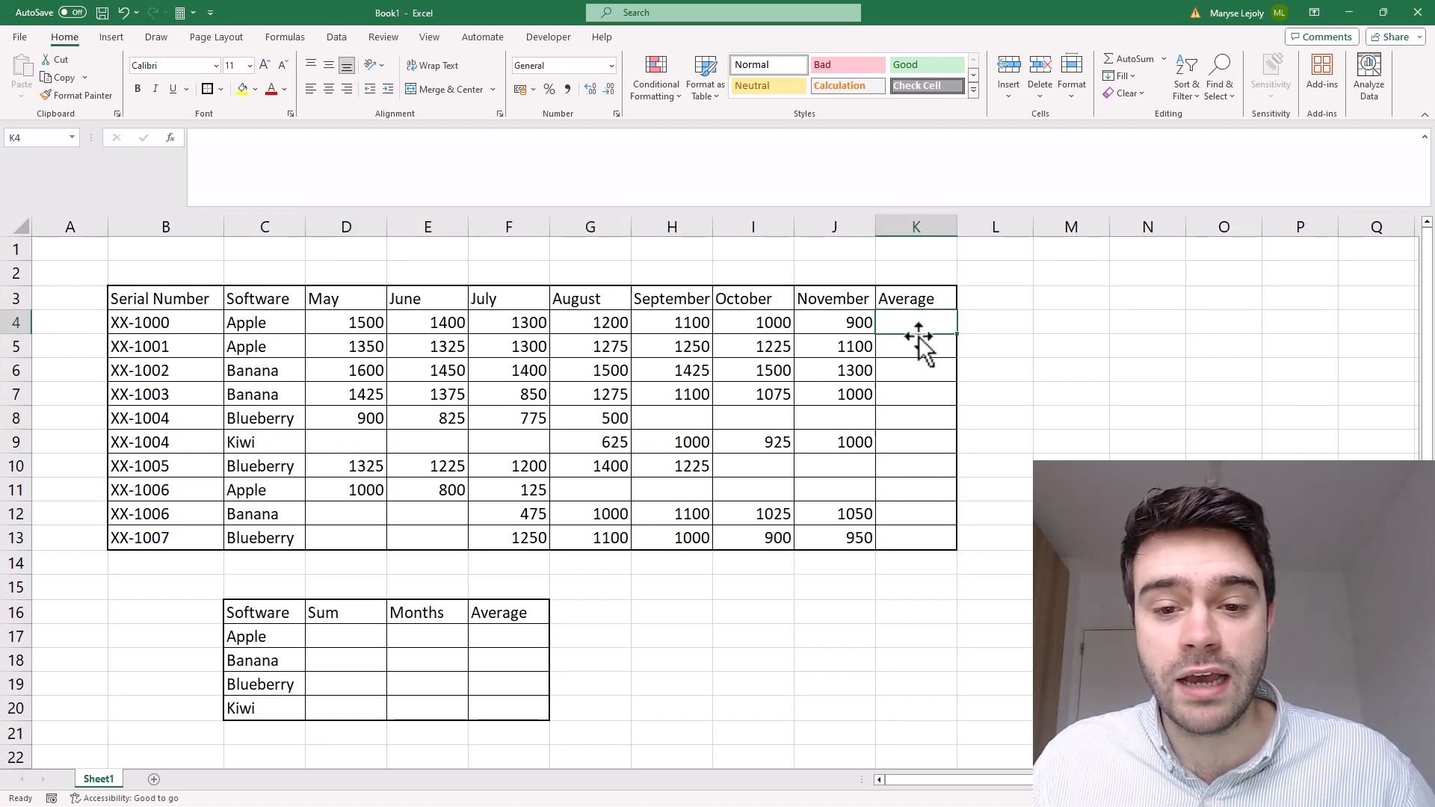
{"action": "left_click", "coordinate": [919, 347]}
{"action": "left_click", "coordinate": [925, 398]}
{"action": "left_click", "coordinate": [921, 428]}
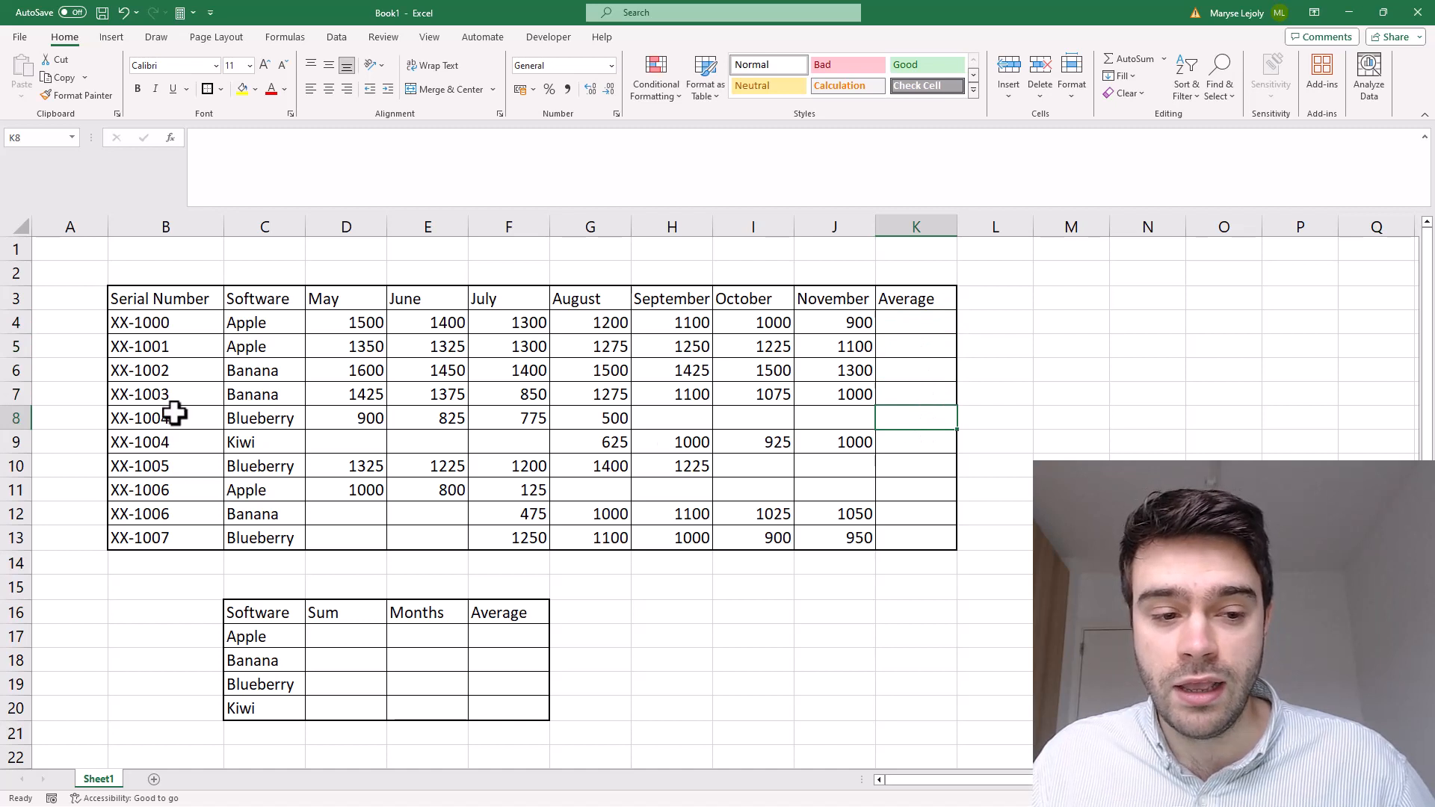
- Compare the two XX-1004 rows, Blueberry and Kiwi, across the monthly columns, especially their overlap in August
{"action": "left_click_drag", "start_coordinate": [176, 413], "coordinate": [606, 440]}
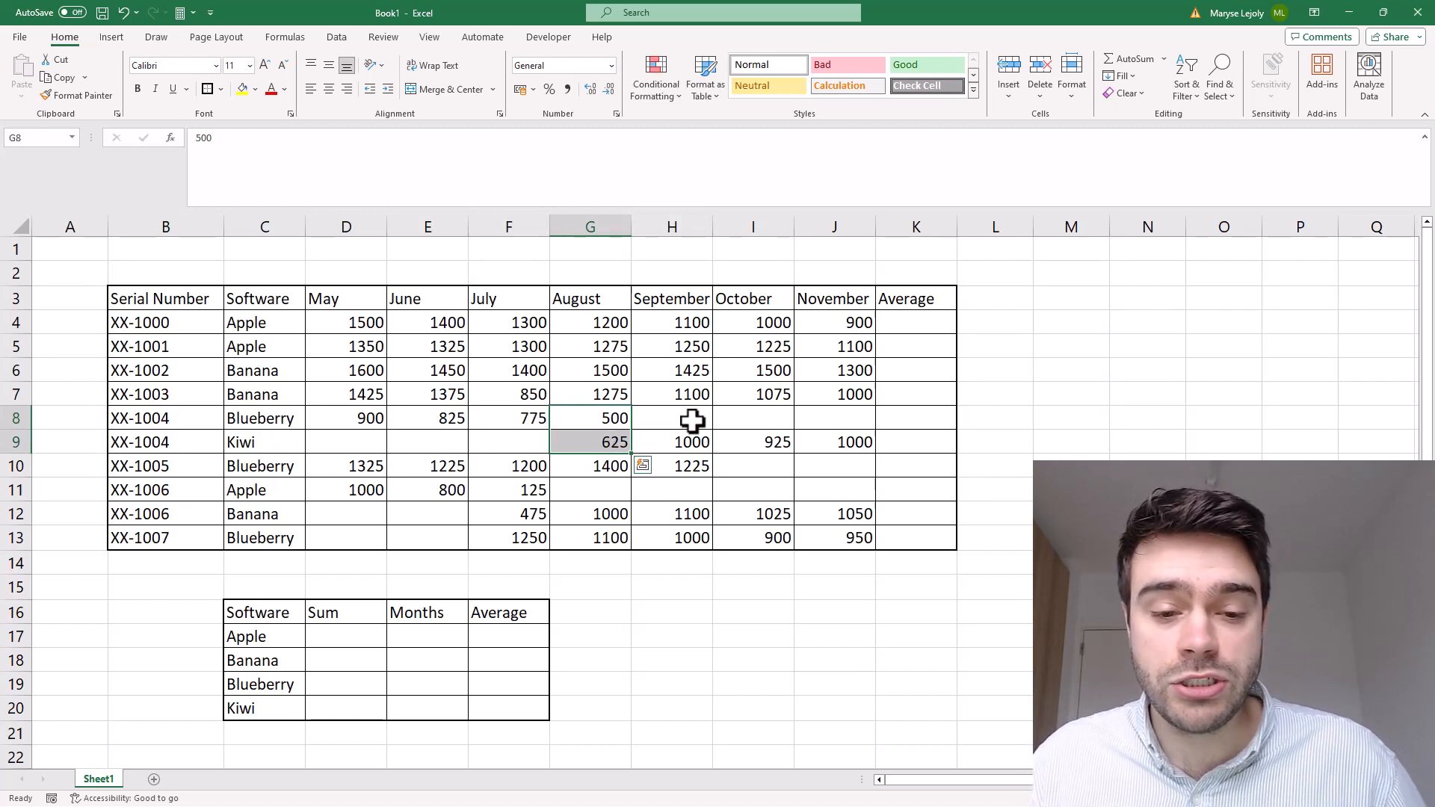
{"action": "left_click", "coordinate": [608, 420]}
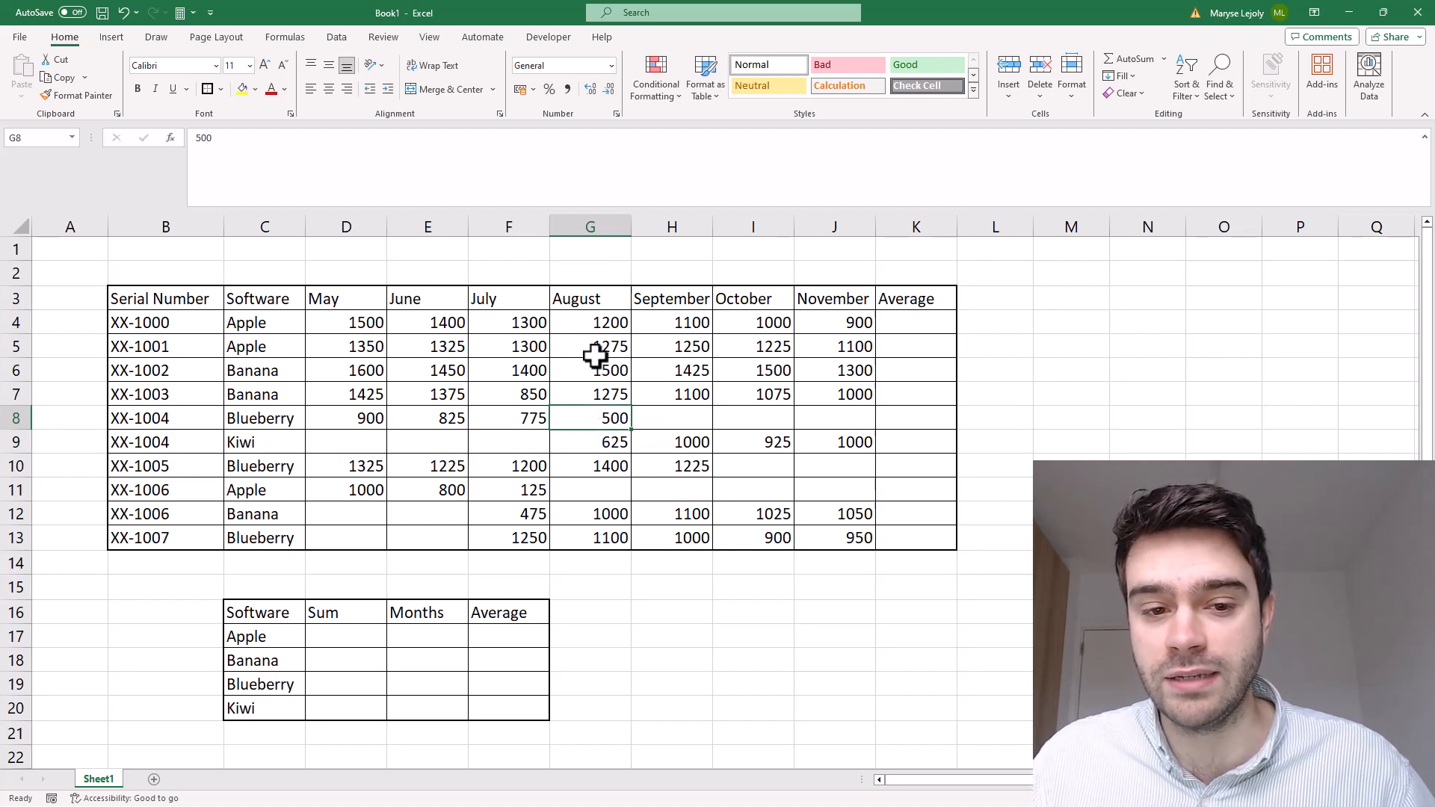
{"action": "left_click", "coordinate": [665, 423]}
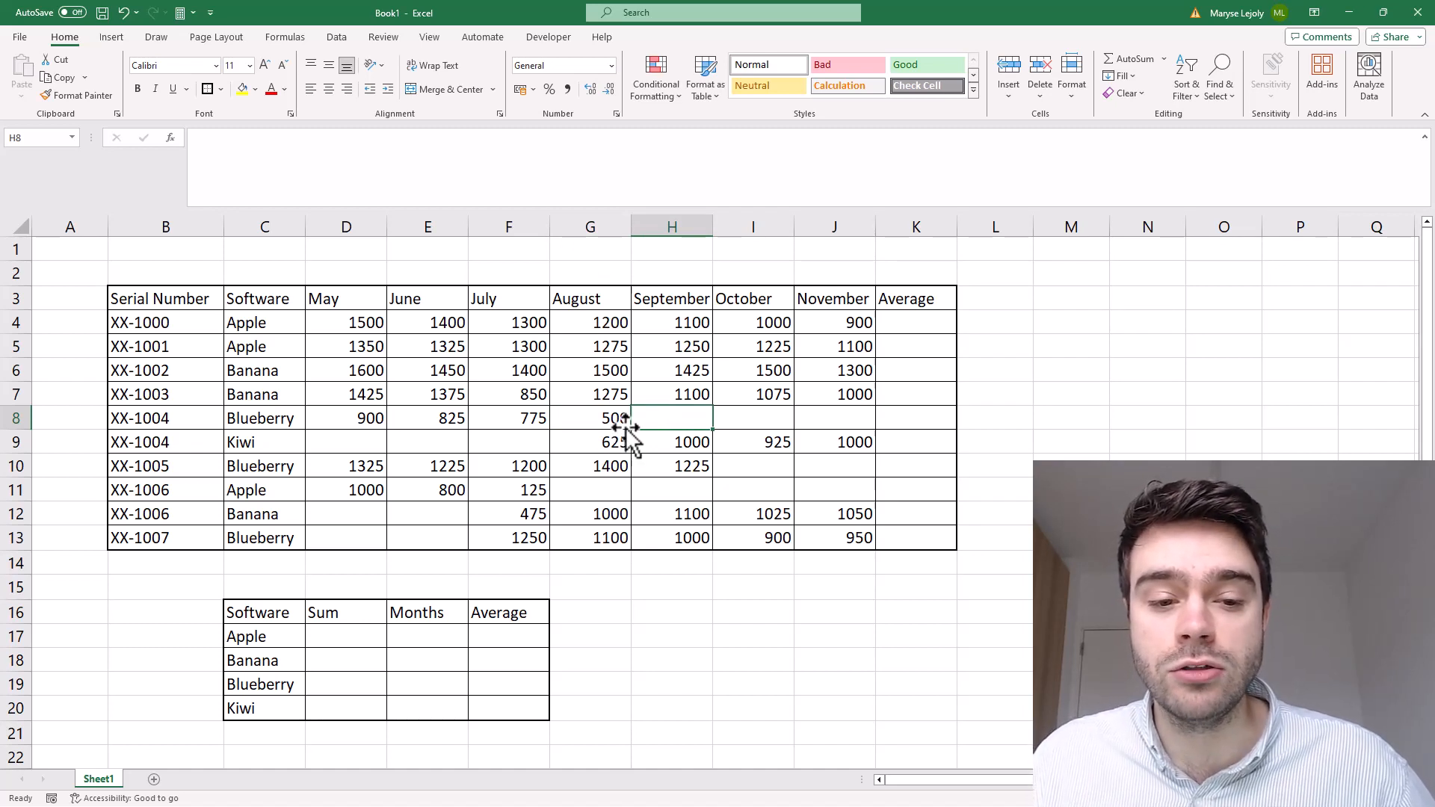
{"action": "left_click_drag", "start_coordinate": [520, 420], "coordinate": [373, 422]}
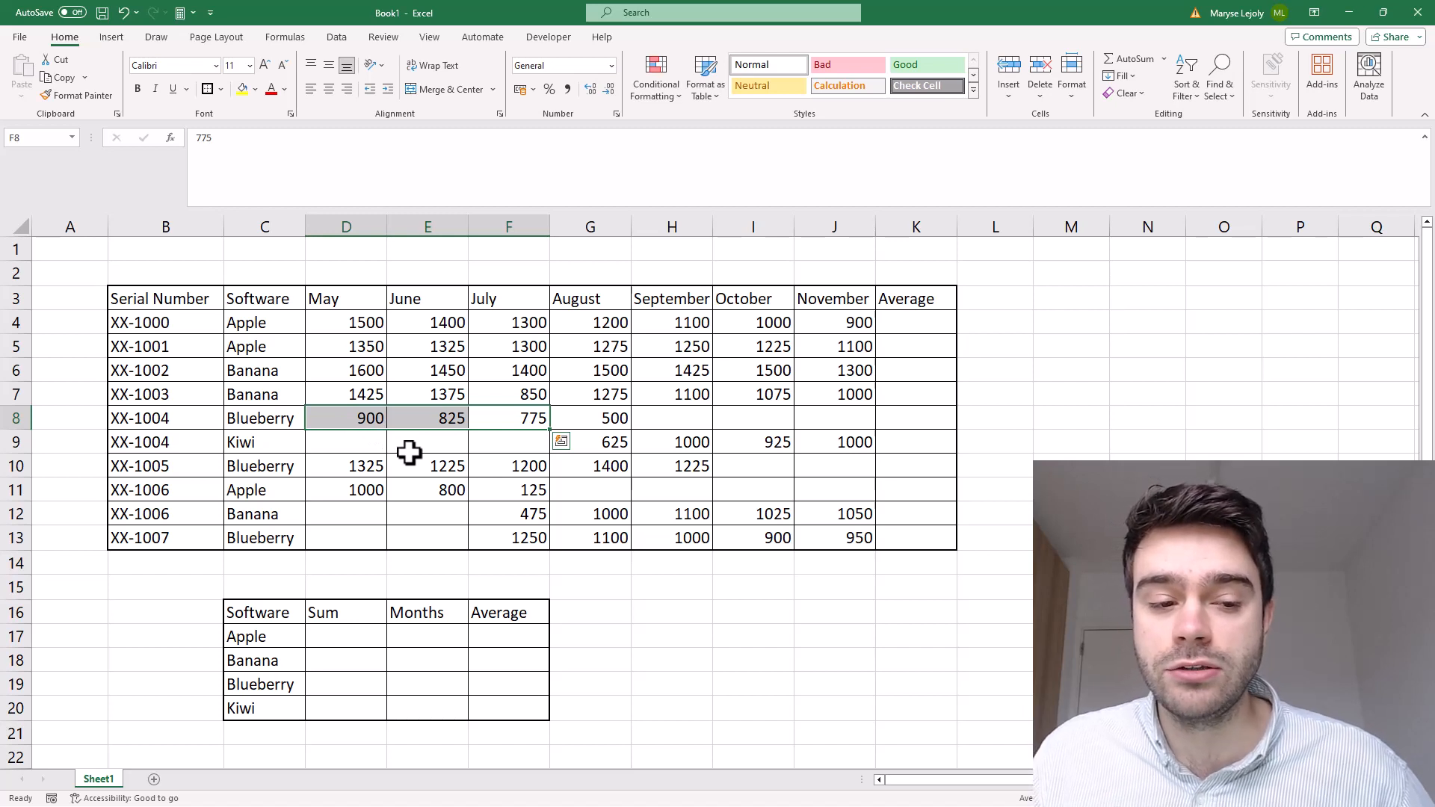
{"action": "left_click_drag", "start_coordinate": [567, 416], "coordinate": [584, 442]}
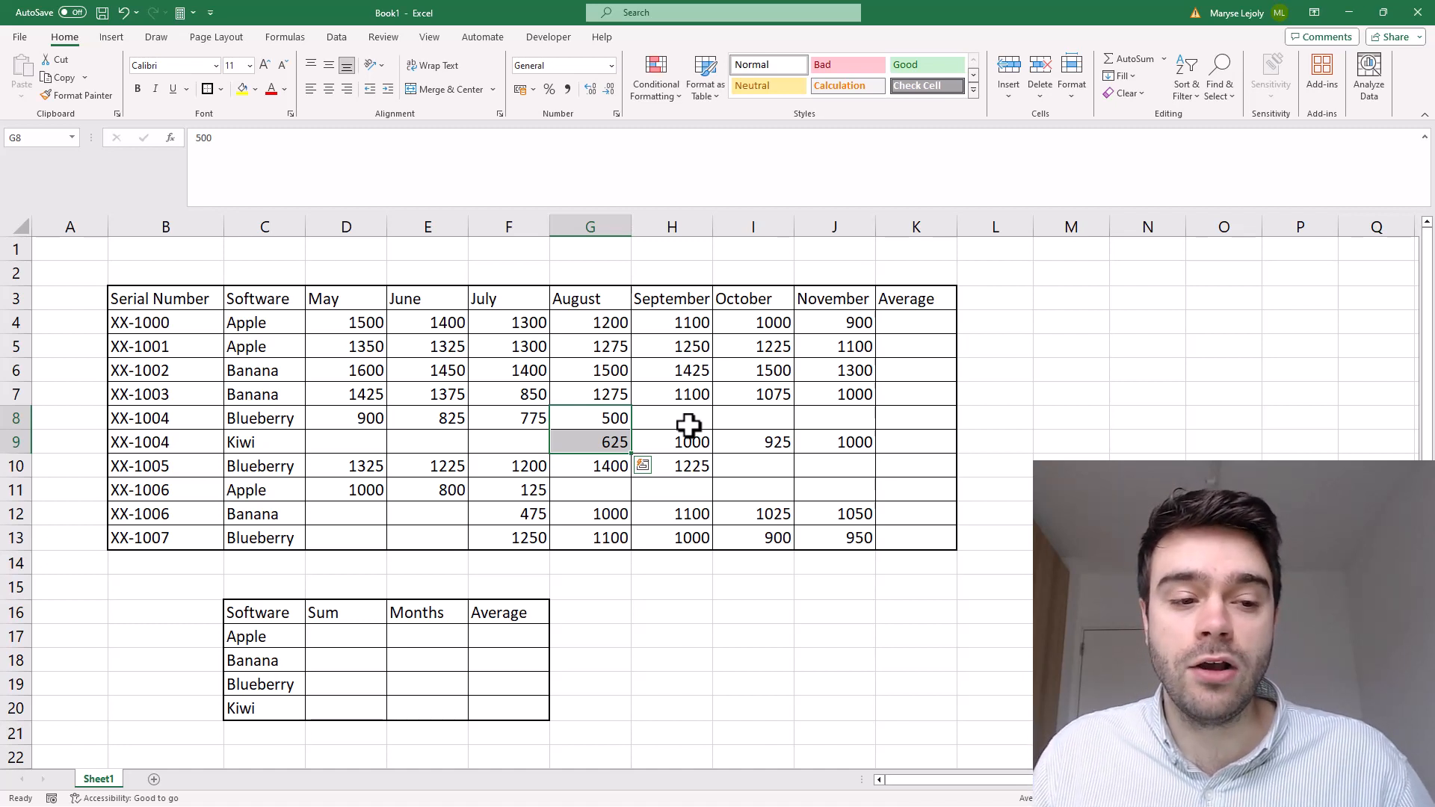
{"action": "left_click", "coordinate": [187, 427]}
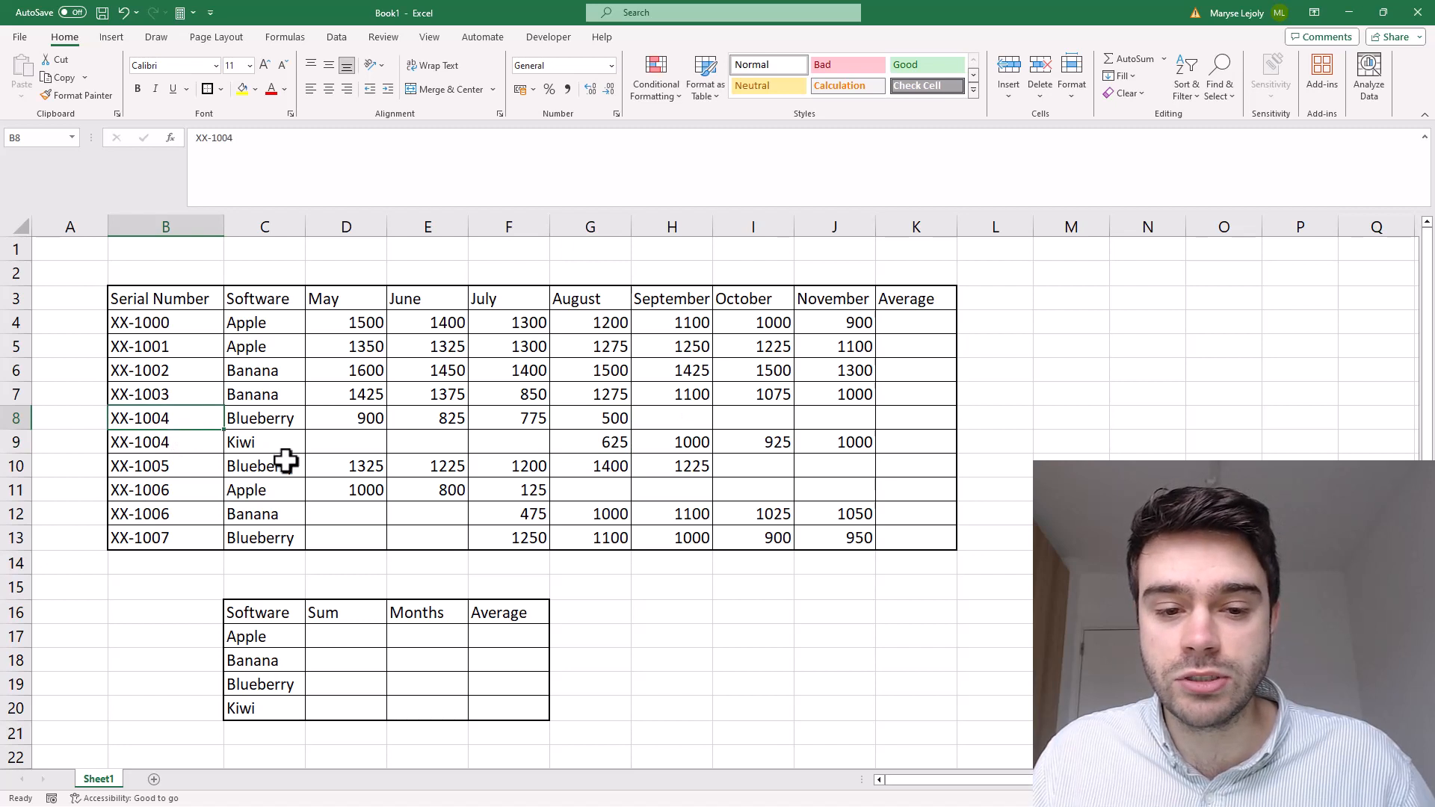
{"action": "left_click", "coordinate": [926, 416]}
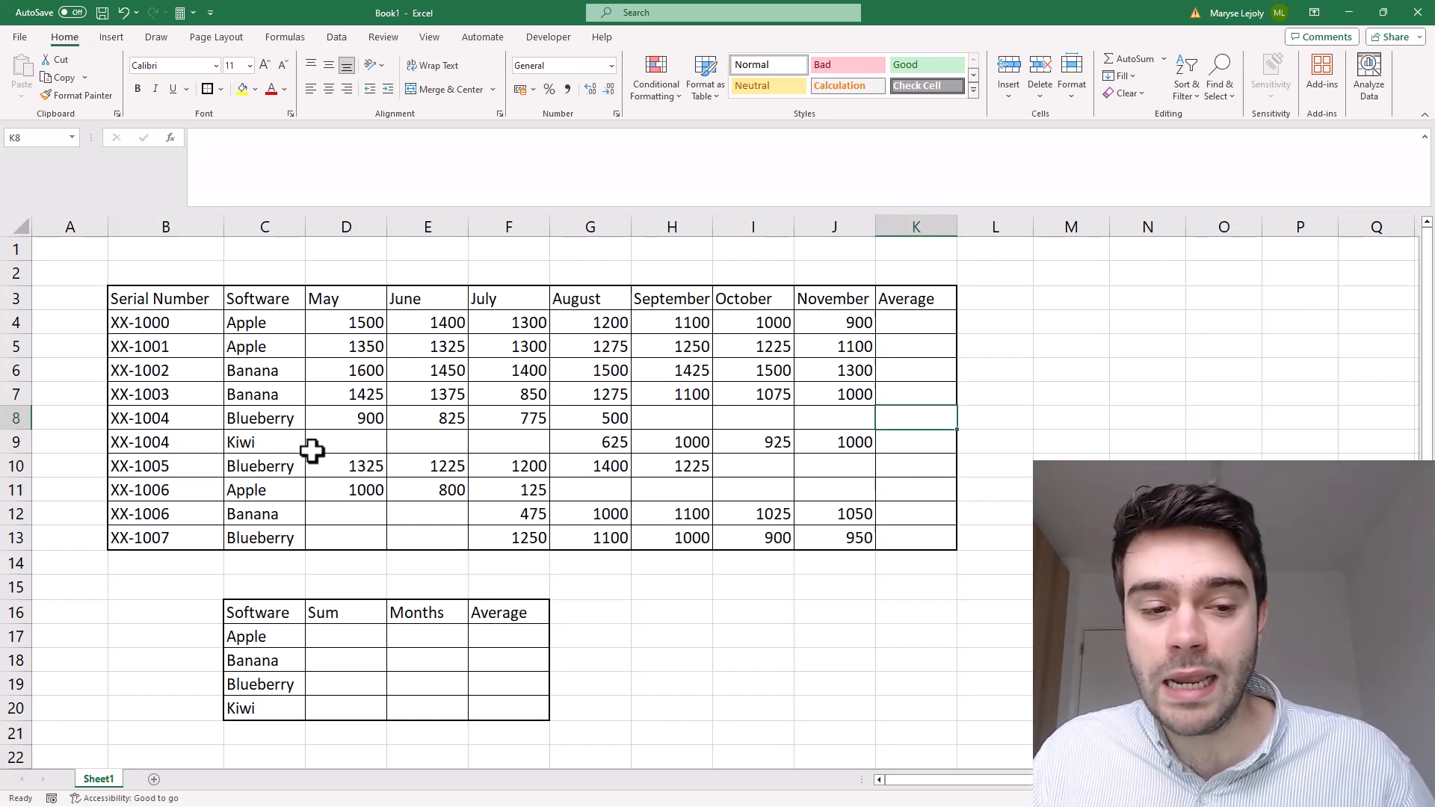
{"action": "left_click", "coordinate": [194, 423]}
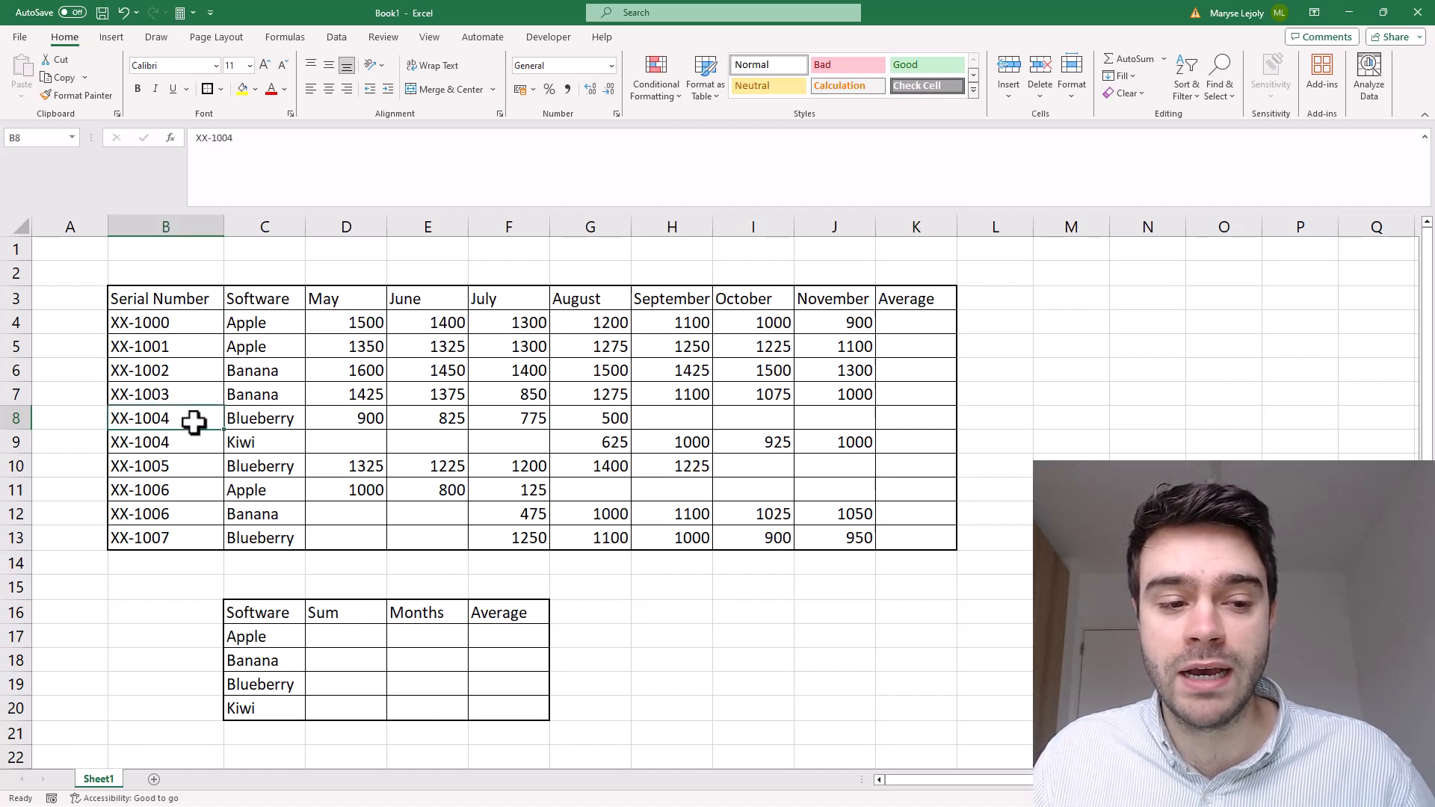
- Write the formula =FILTER(B4:J13,B4:B13=B8) in cell K8 to extract all rows with the serial number in B8
{"action": "left_click", "coordinate": [898, 418]}
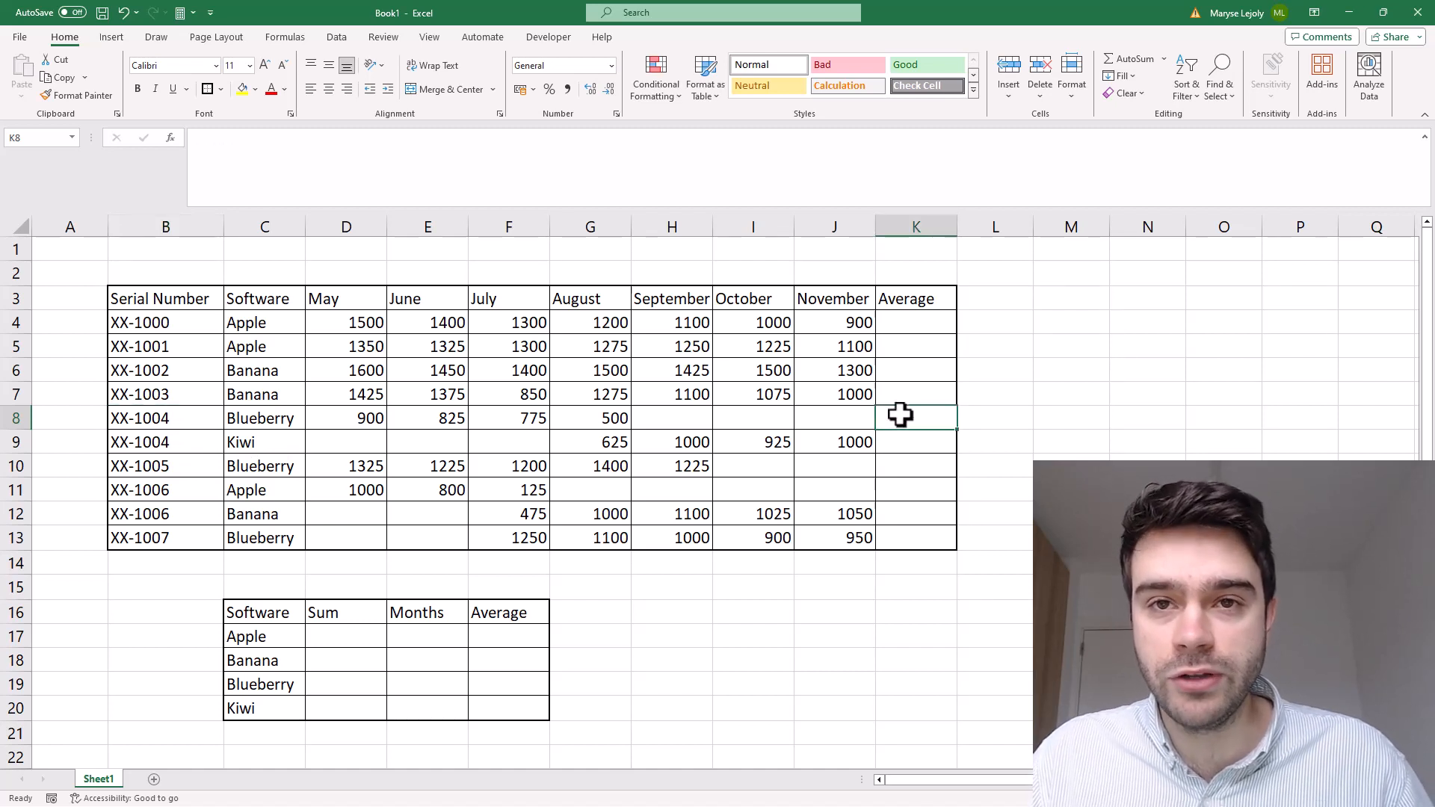
{"action": "type", "text": "=FILTER("}
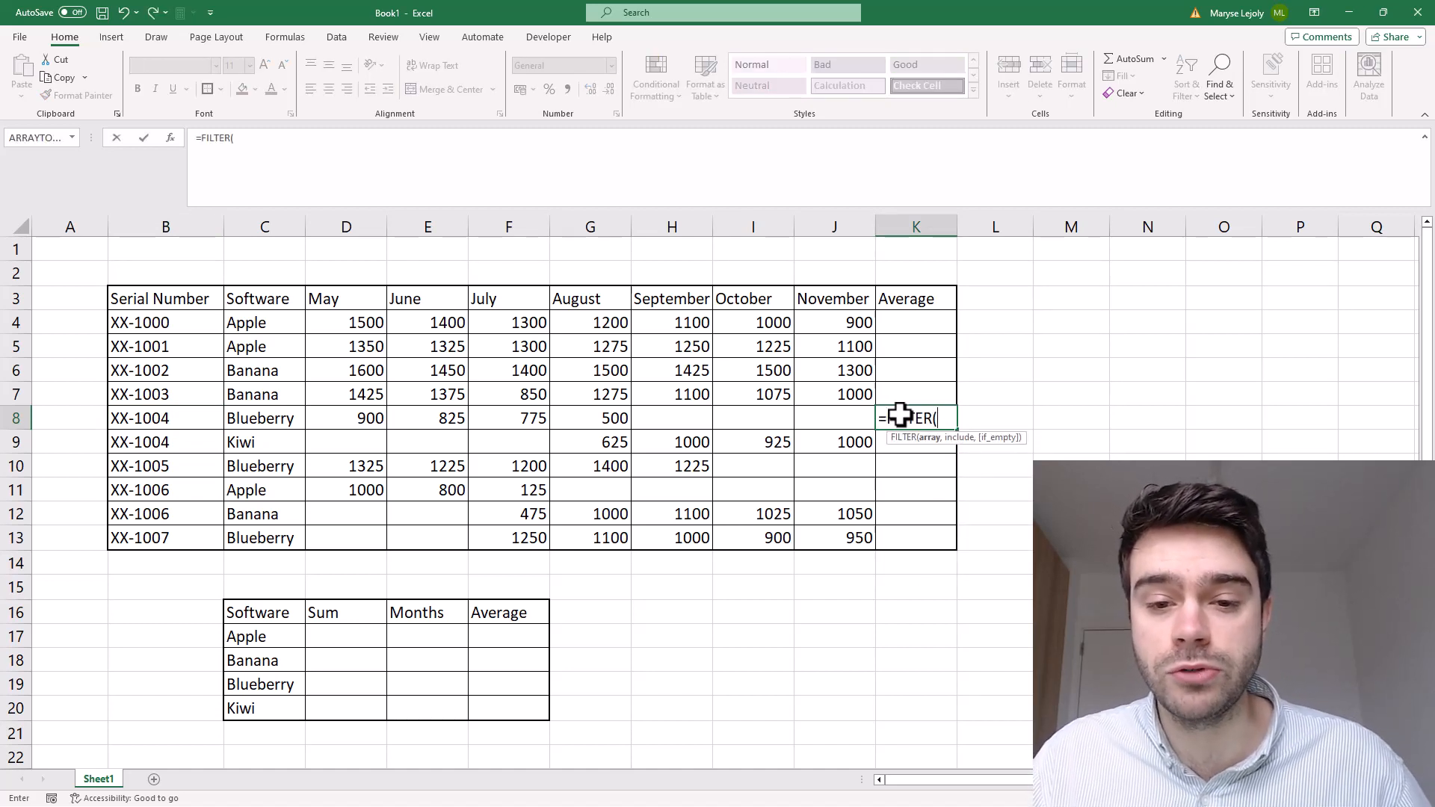
{"action": "left_click_drag", "start_coordinate": [855, 322], "coordinate": [142, 541]}
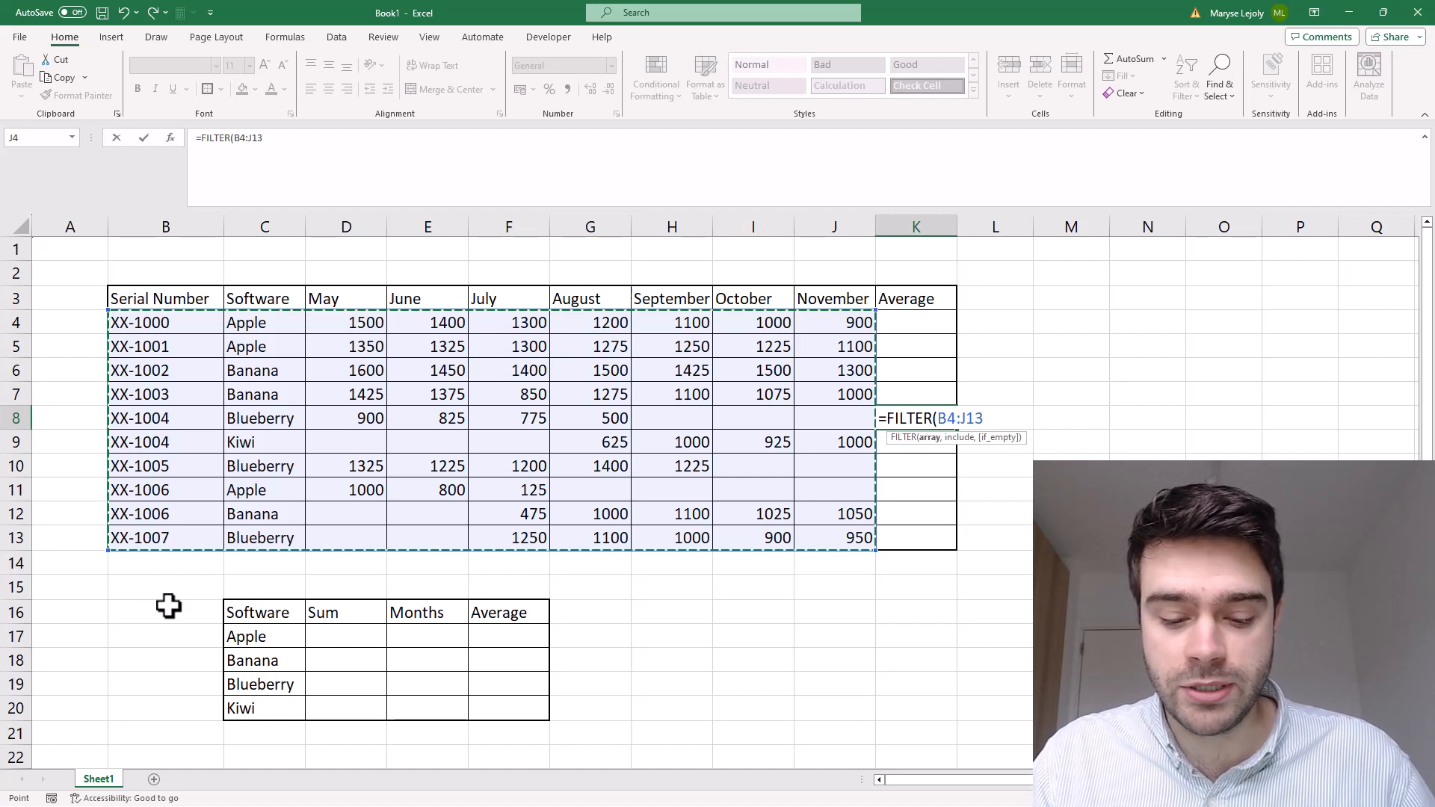
{"action": "type", "text": ","}
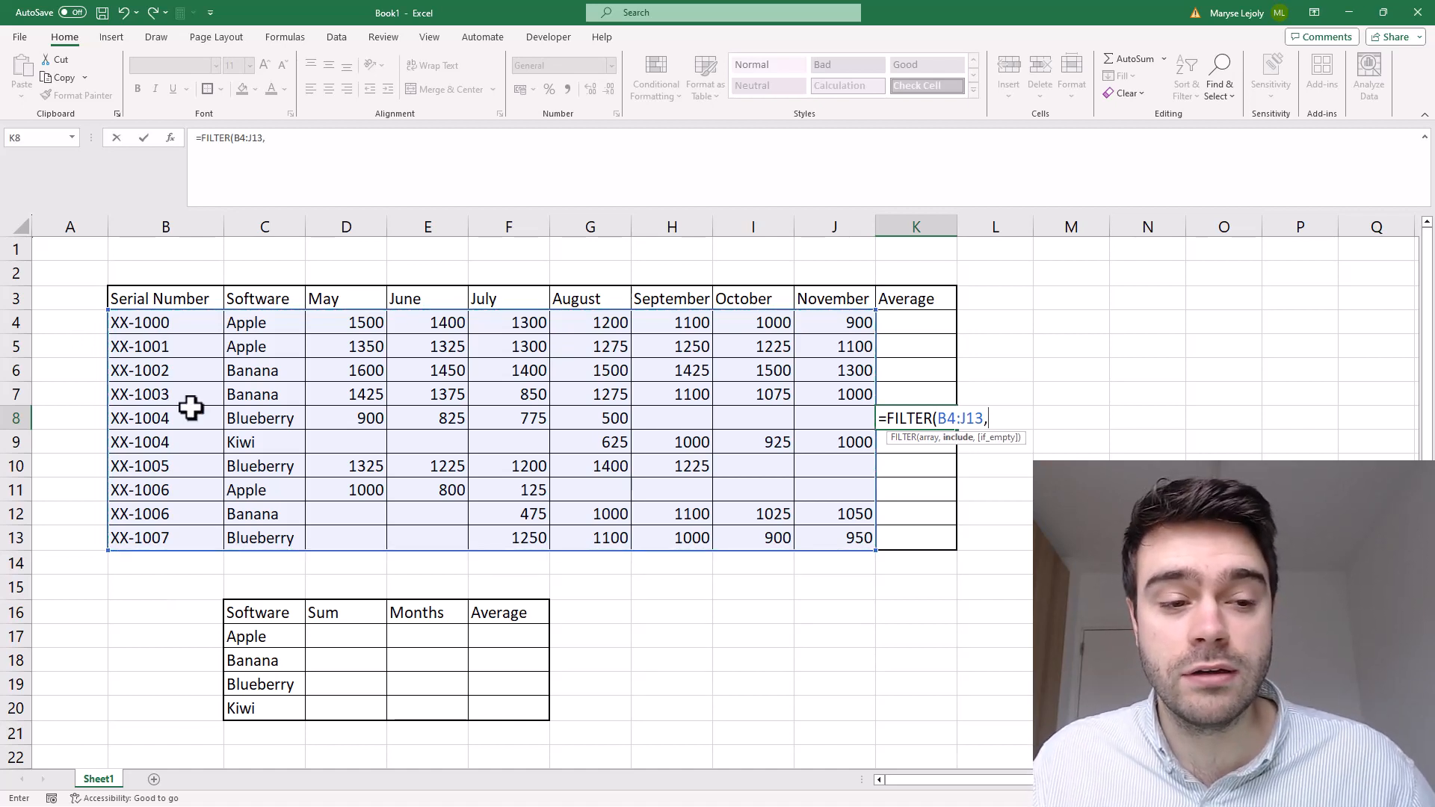
{"action": "left_click_drag", "start_coordinate": [167, 321], "coordinate": [184, 550]}
{"action": "type", "text": "="}
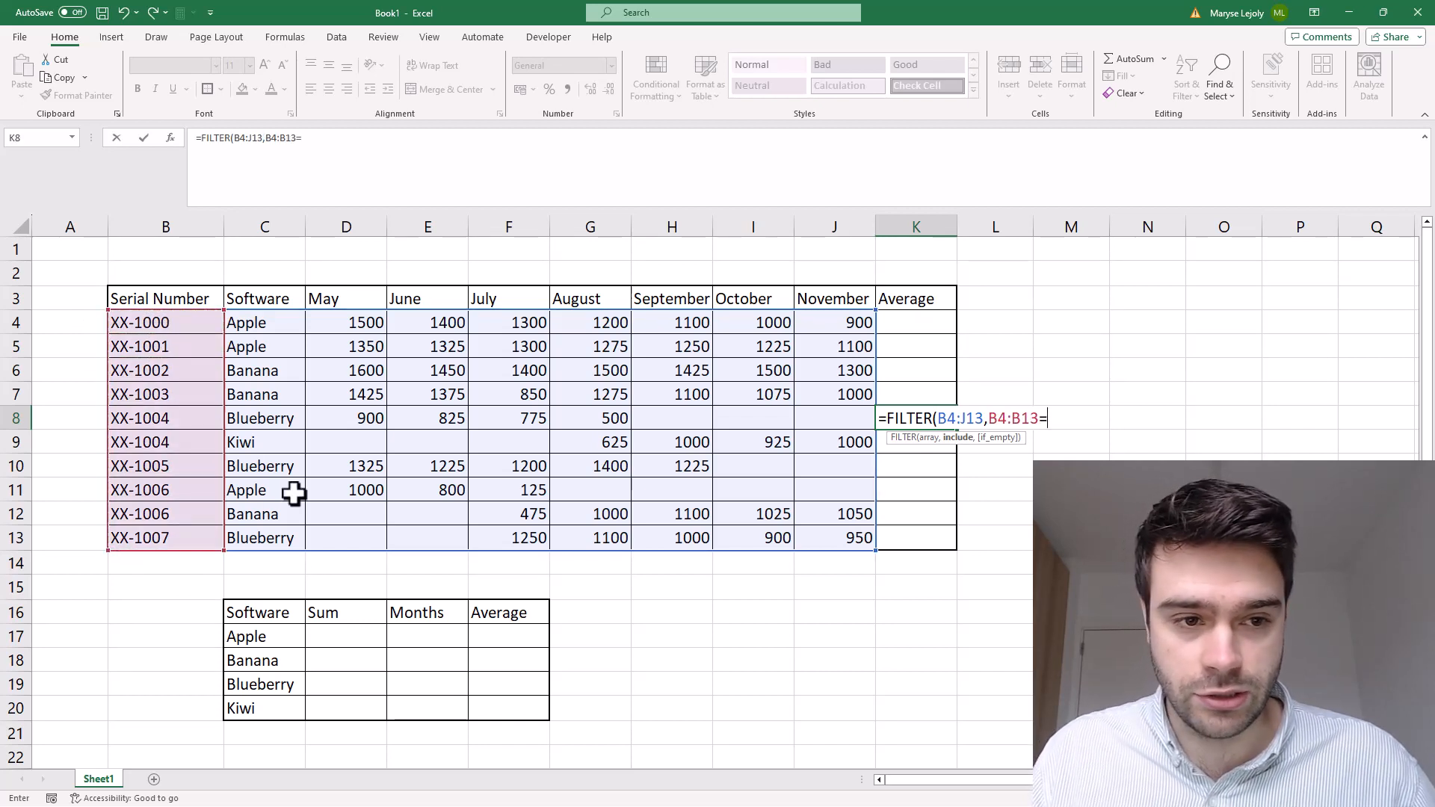
{"action": "left_click", "coordinate": [181, 423]}
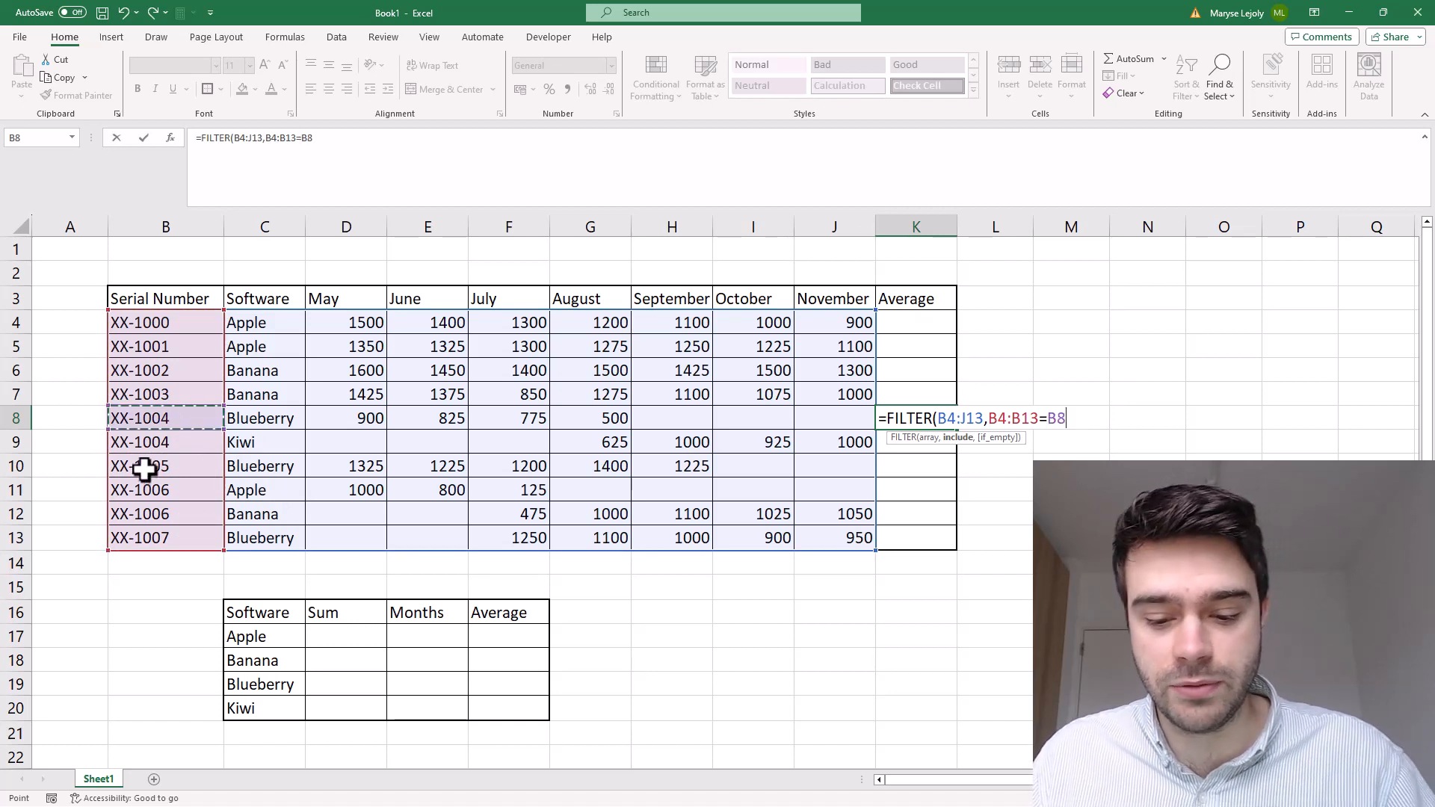
{"action": "type", "text": ")"}
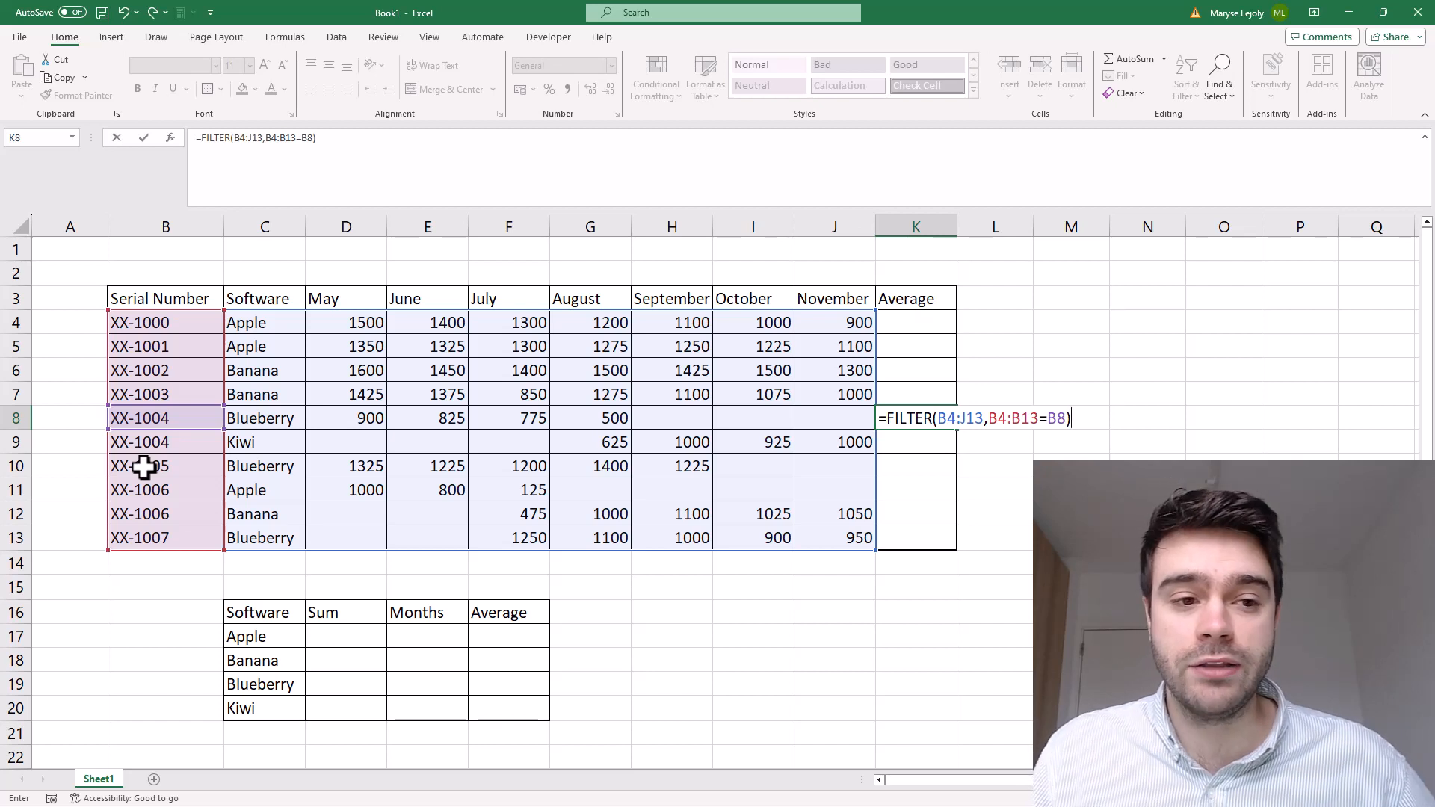
- Make both ranges in the K8 formula absolute, giving =FILTER($B$4:$J$13,$B$4:$B$13=B8), and enter it
{"action": "left_click", "coordinate": [247, 139]}
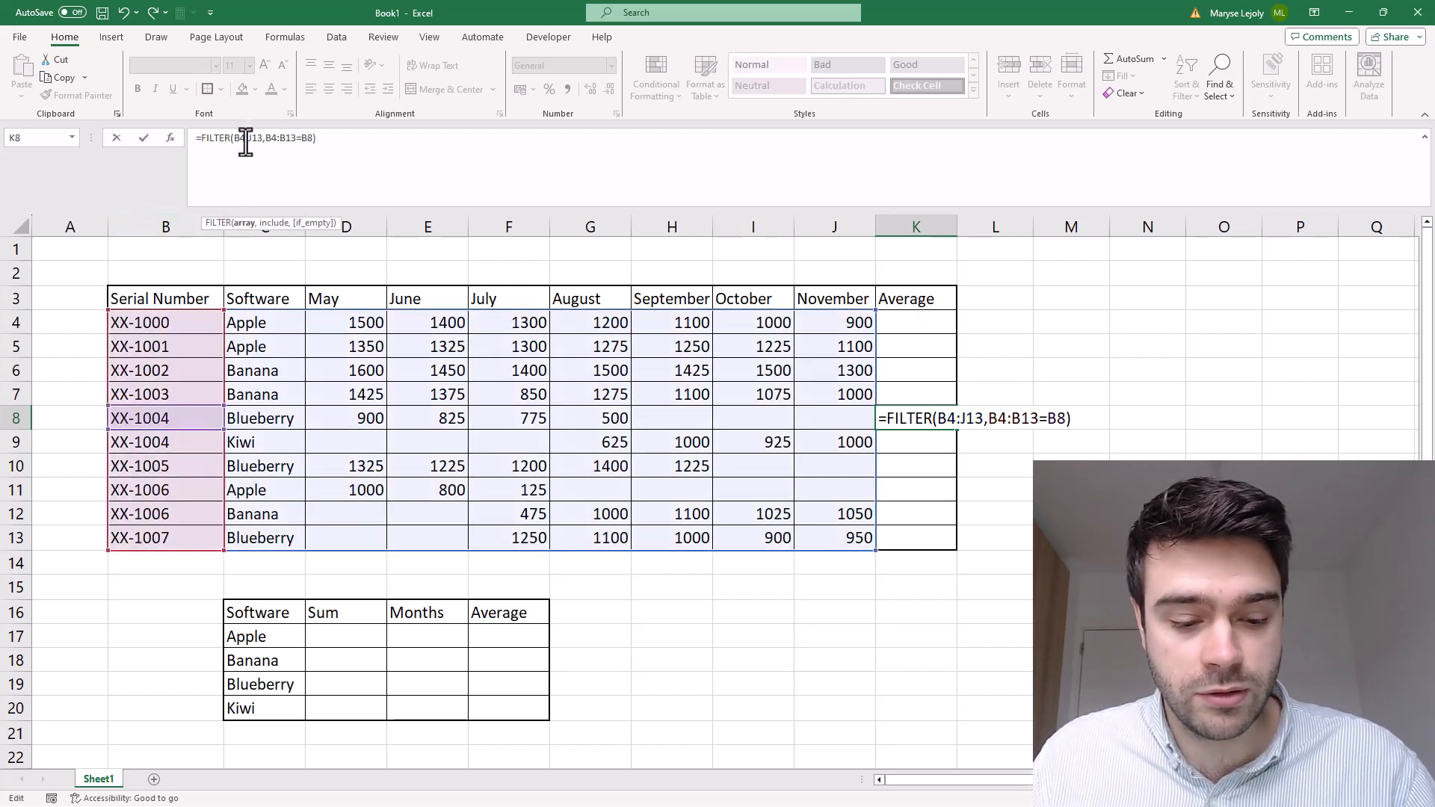
{"action": "key", "text": "F4"}
{"action": "left_click", "coordinate": [275, 138]}
{"action": "key", "text": "F4"}
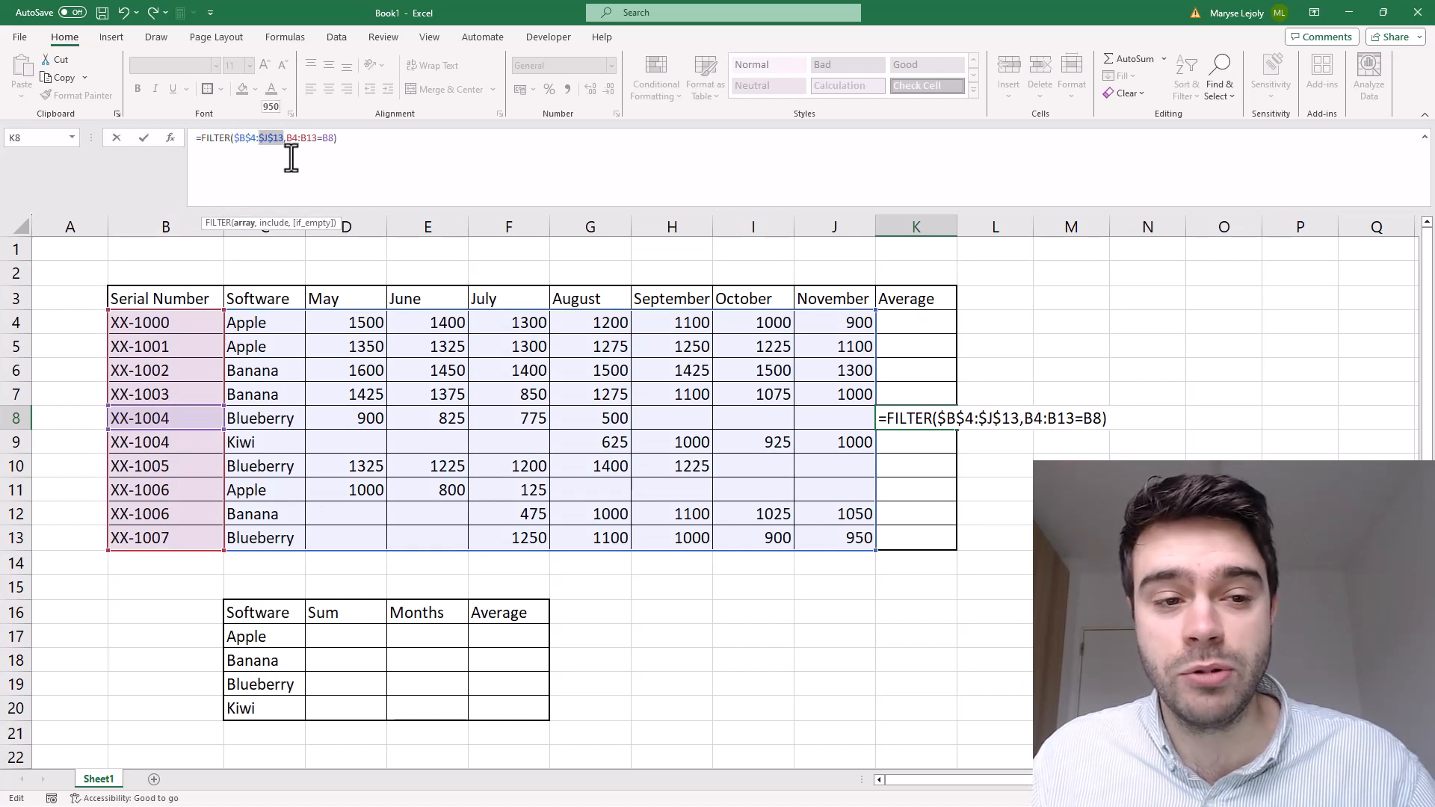
{"action": "left_click", "coordinate": [292, 139]}
{"action": "key", "text": "F4"}
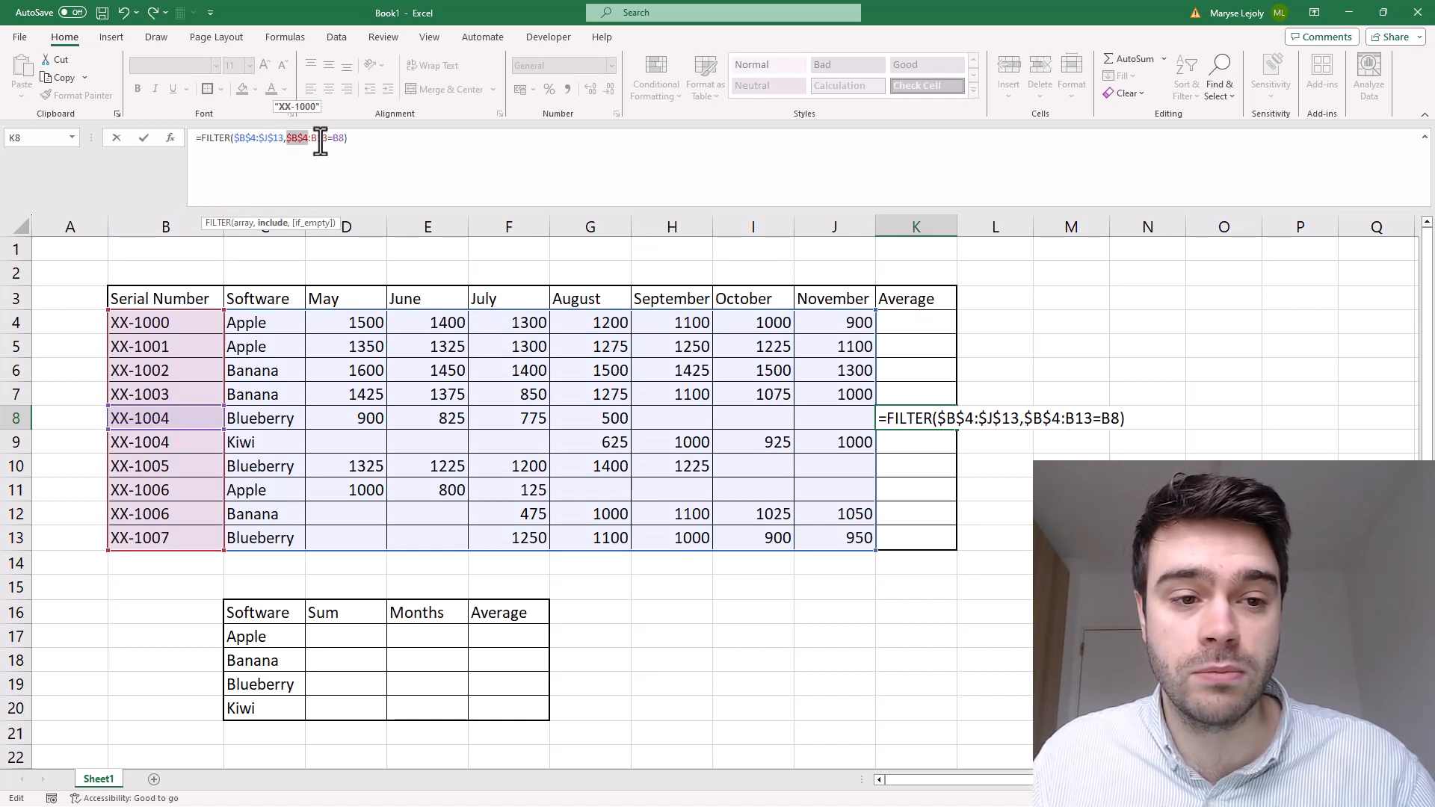
{"action": "left_click", "coordinate": [320, 138]}
{"action": "key", "text": "F4"}
{"action": "left_click", "coordinate": [393, 145]}
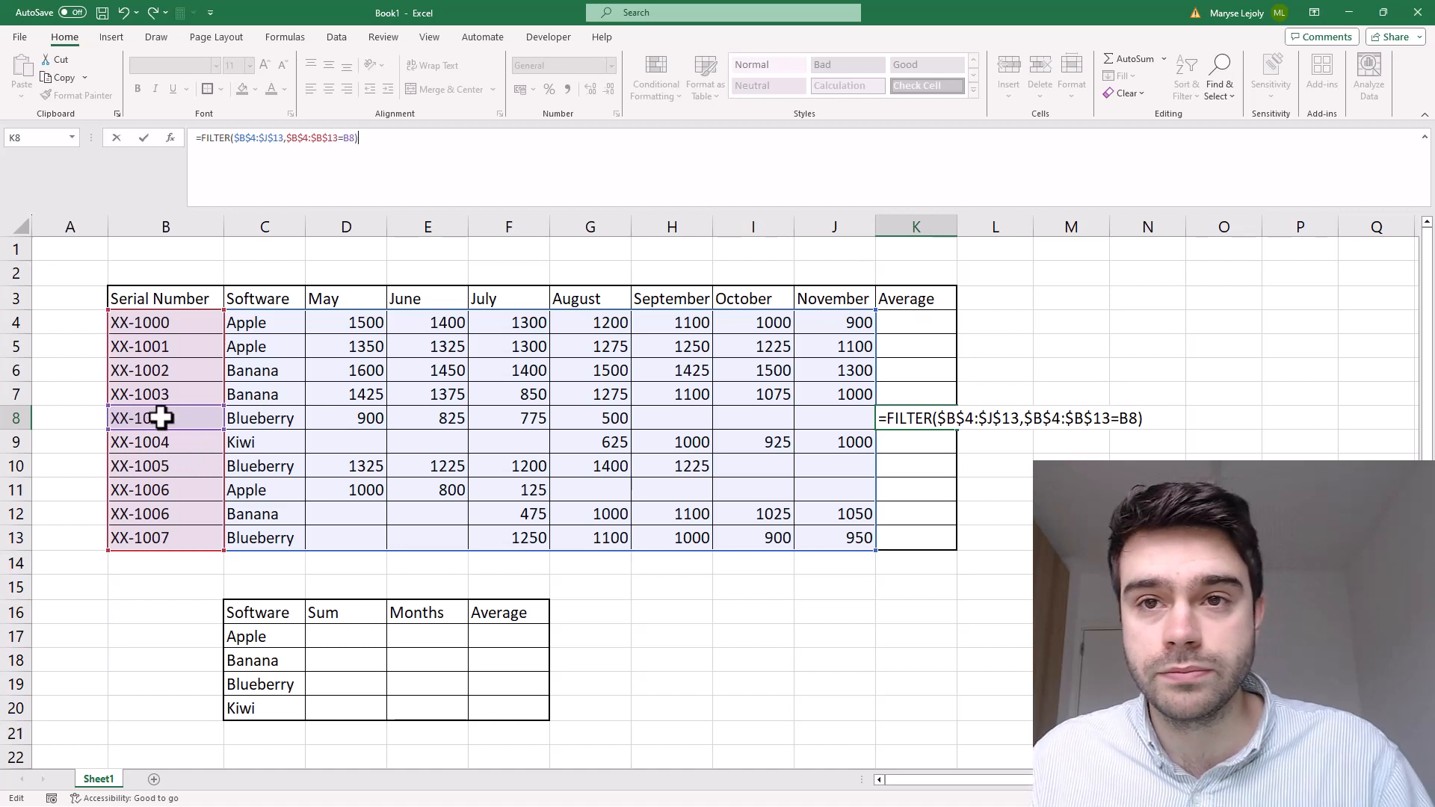
{"action": "key", "text": "Return"}
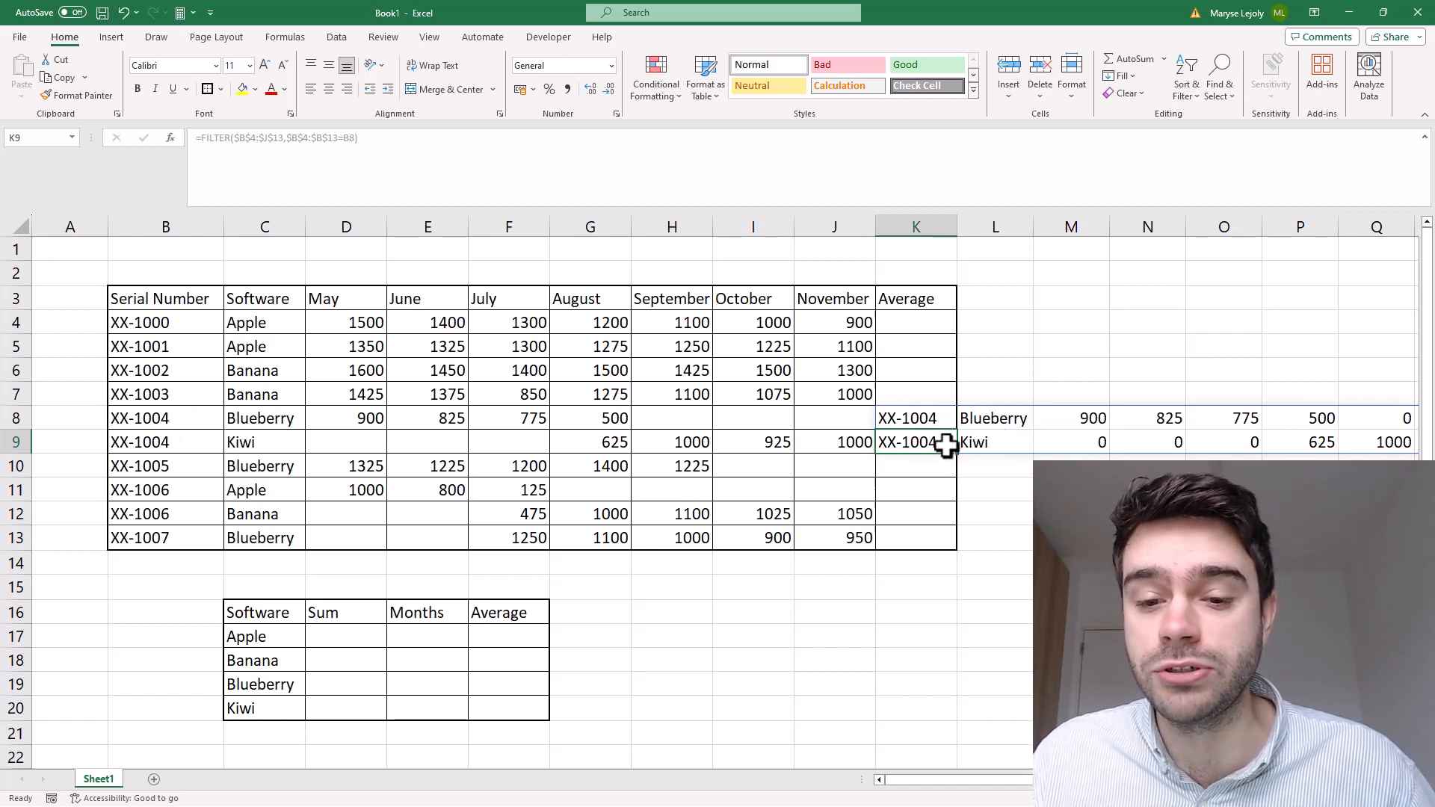
- Change the FILTER array in cell K8 to $D$4:$J$13 so it covers only the monthly values
{"action": "left_click", "coordinate": [917, 417]}
{"action": "left_click", "coordinate": [444, 163]}
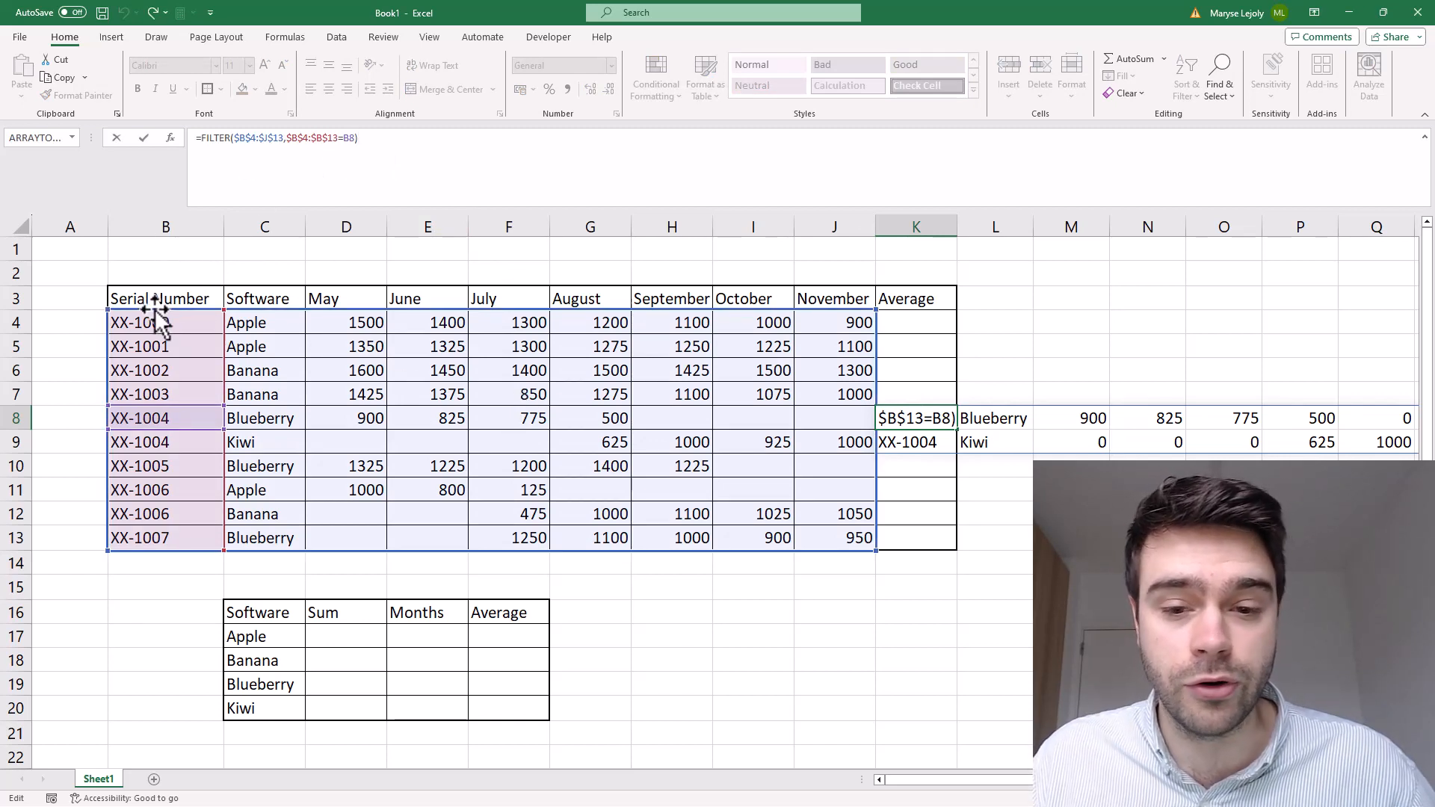
{"action": "left_click", "coordinate": [243, 138]}
{"action": "key", "text": "BackSpace"}
{"action": "type", "text": "D"}
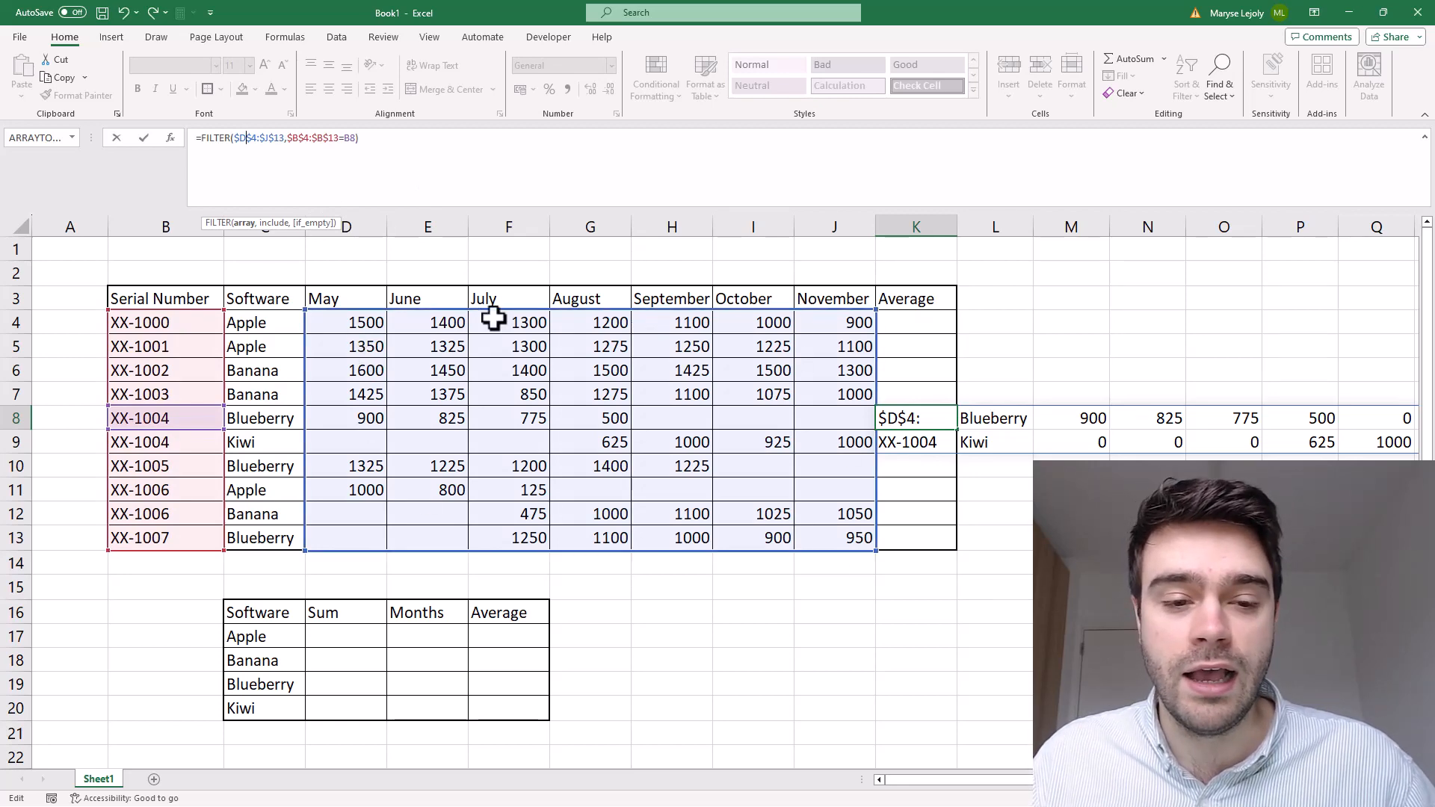
{"action": "left_click", "coordinate": [422, 142]}
{"action": "key", "text": "Return"}
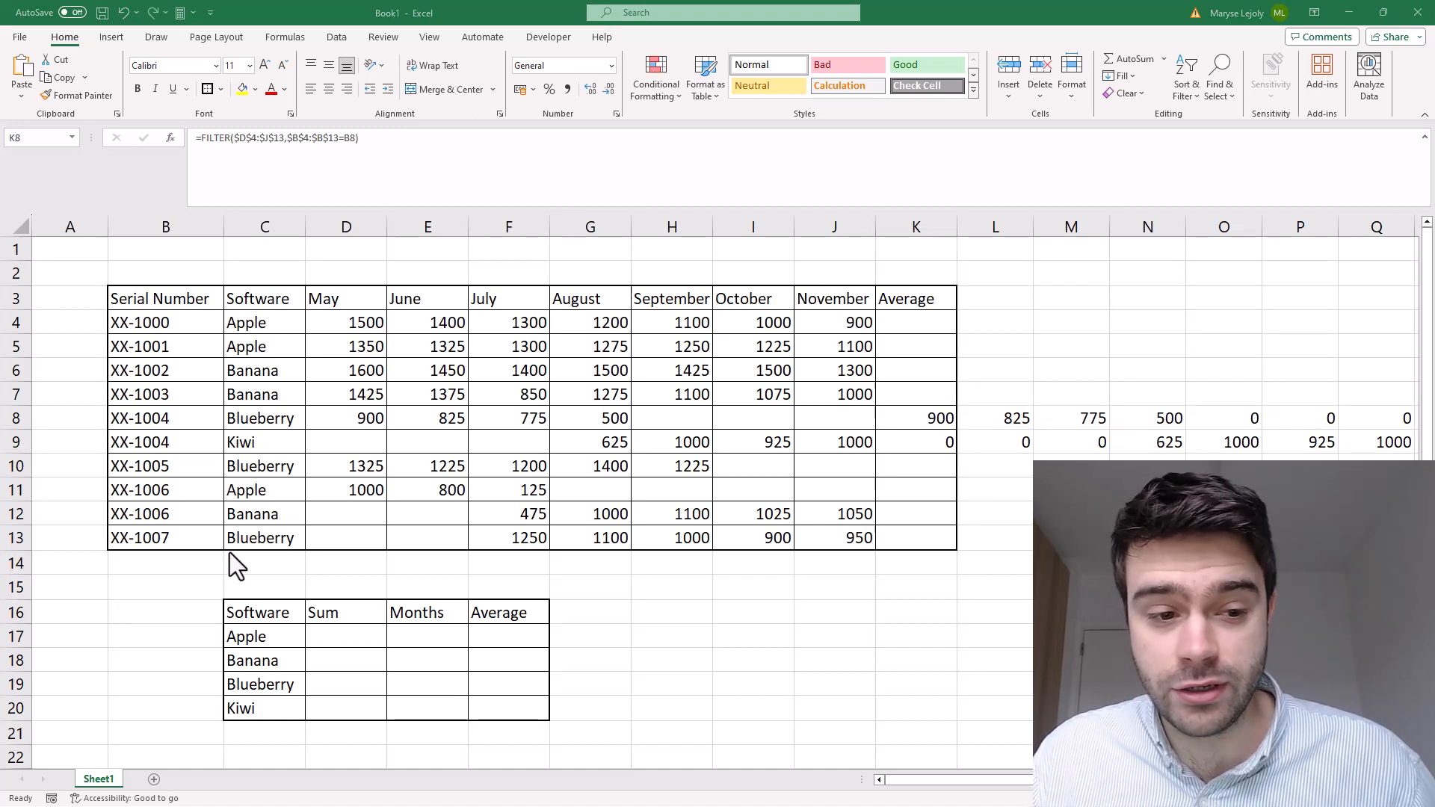
{"action": "left_click_drag", "start_coordinate": [911, 409], "coordinate": [1292, 414]}
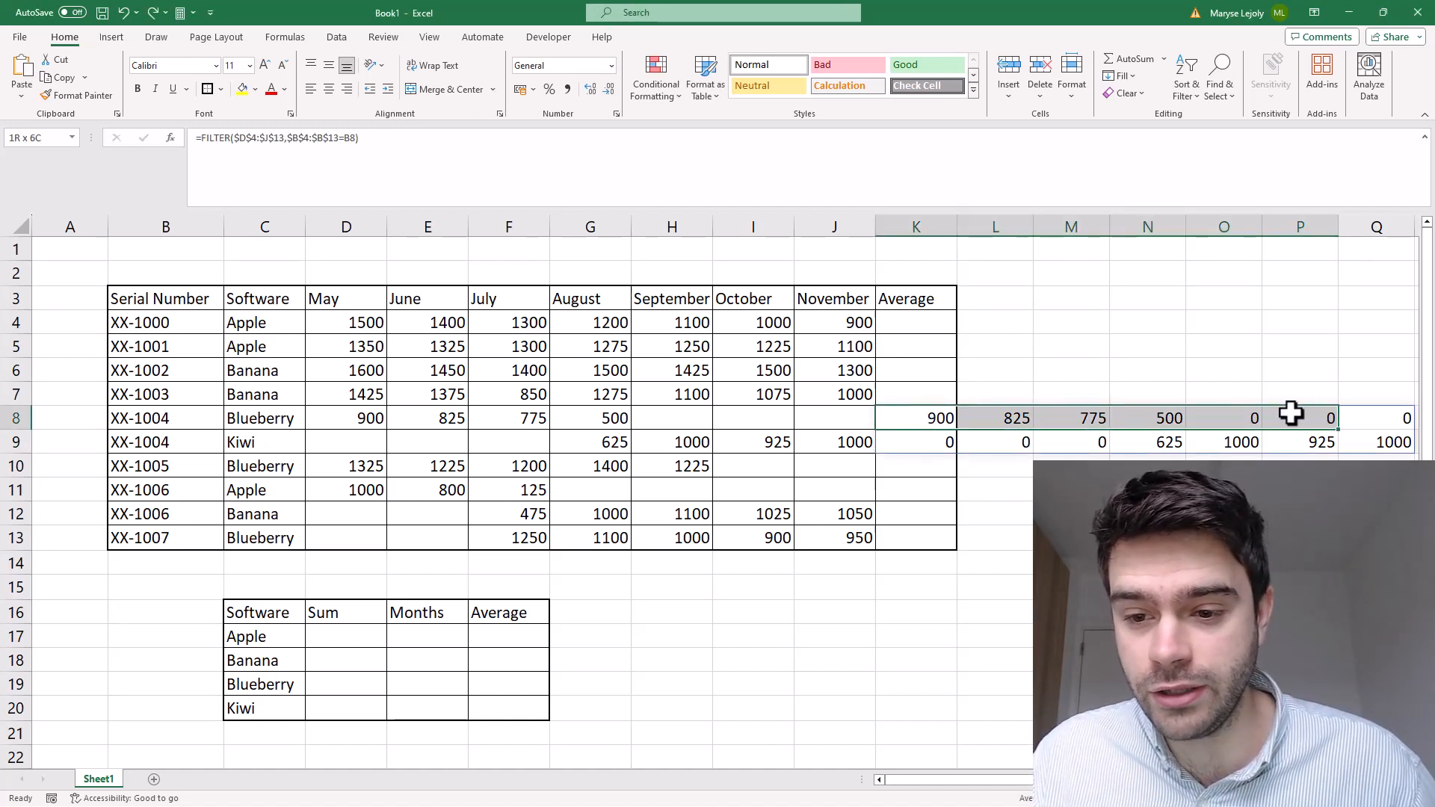
{"action": "left_click_drag", "start_coordinate": [913, 442], "coordinate": [1186, 443]}
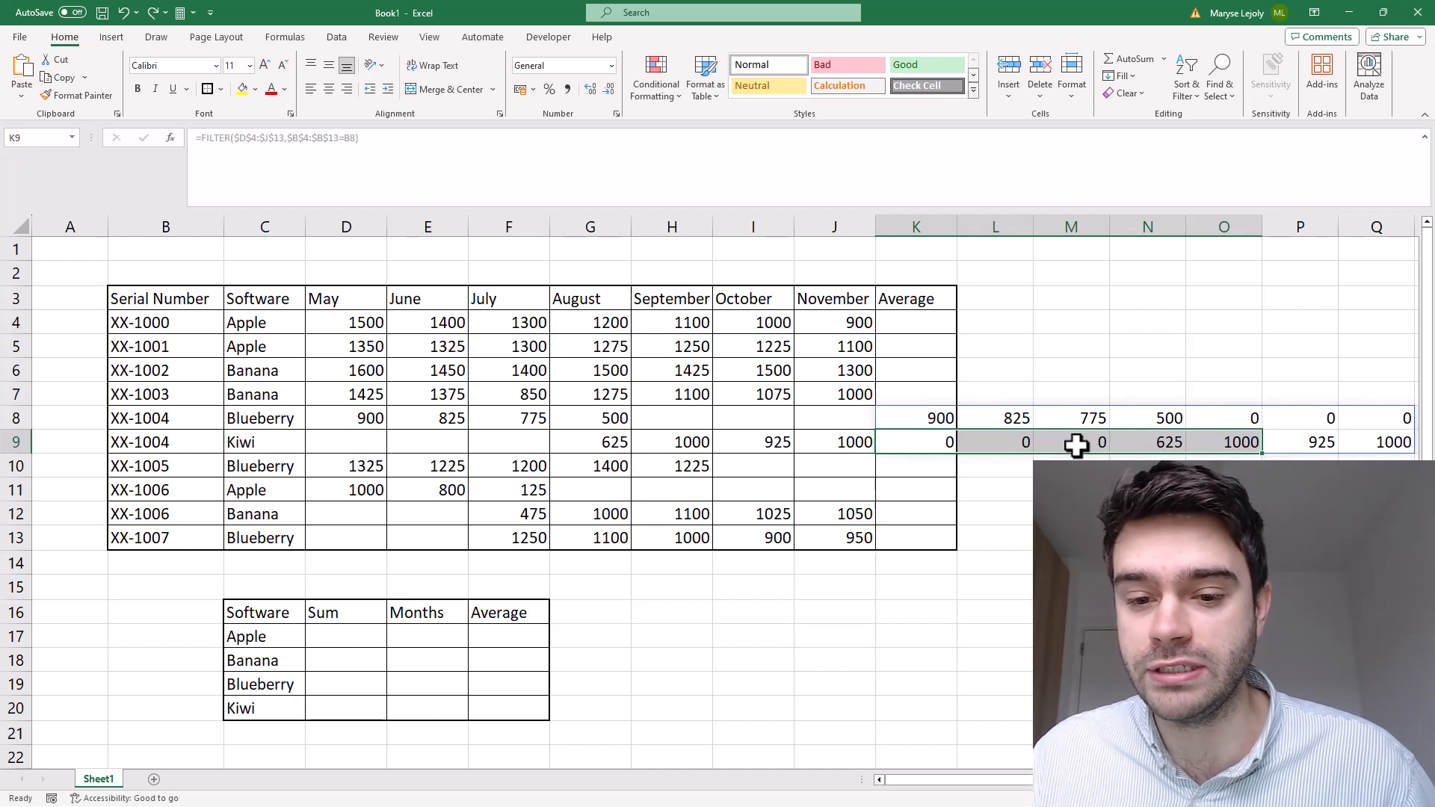
{"action": "left_click", "coordinate": [919, 419]}
{"action": "left_click_drag", "start_coordinate": [929, 421], "coordinate": [1144, 436]}
- Wrap the FILTER formula in cell K8 in INDEX with row number 1, giving =INDEX(FILTER($D$4:$J$13,$B$4:$B$13=B8),1)
{"action": "left_click", "coordinate": [935, 417]}
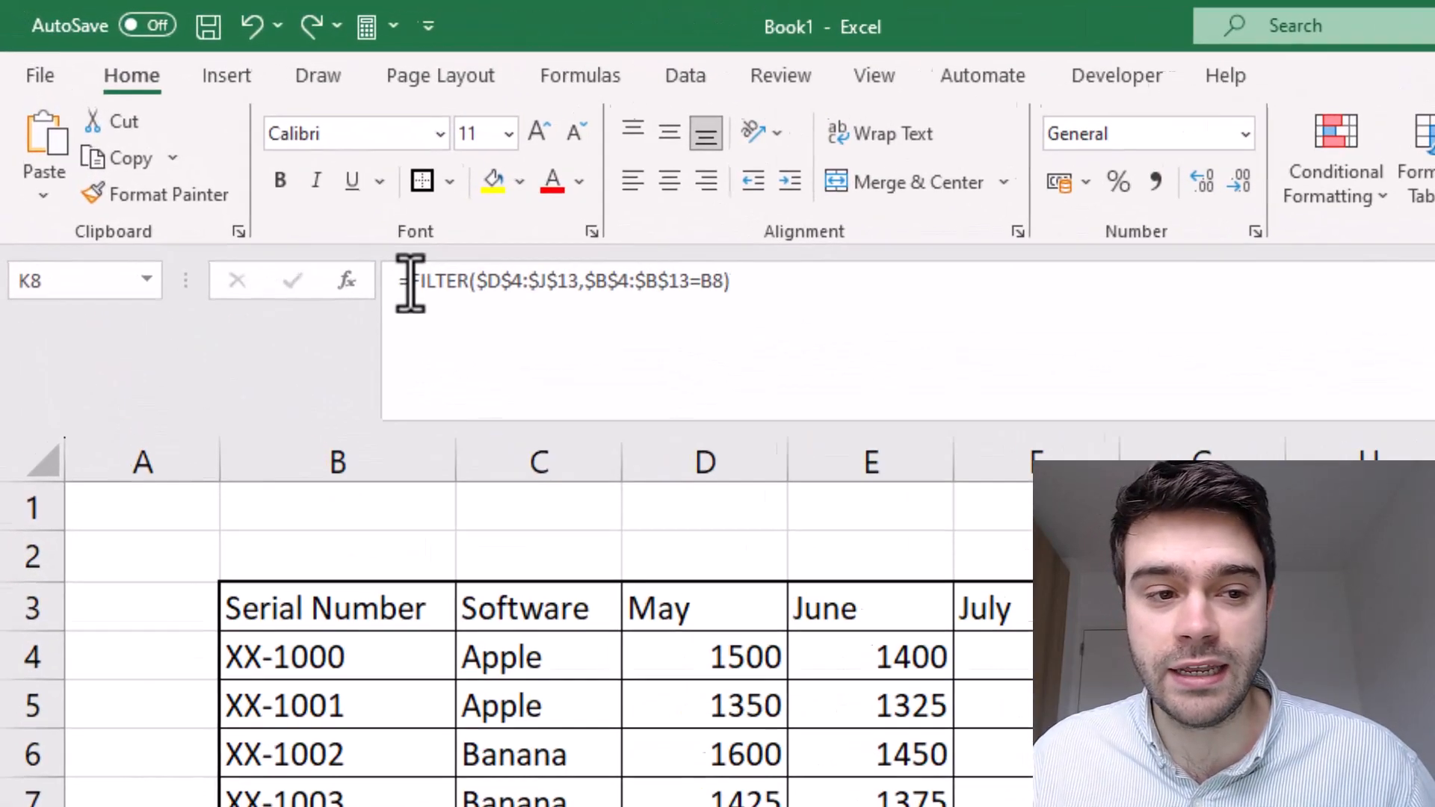
{"action": "left_click", "coordinate": [410, 283]}
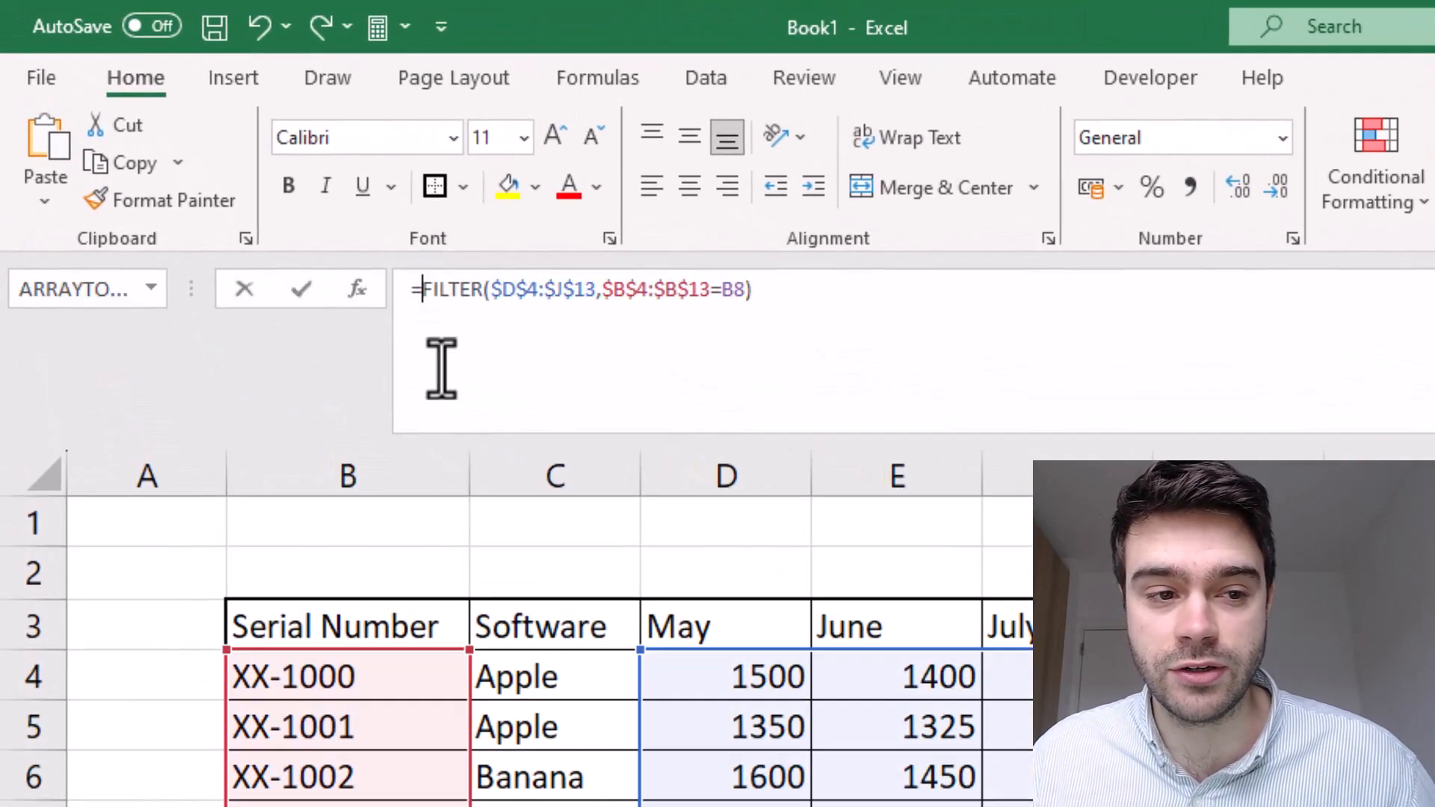
{"action": "type", "text": "INDE"}
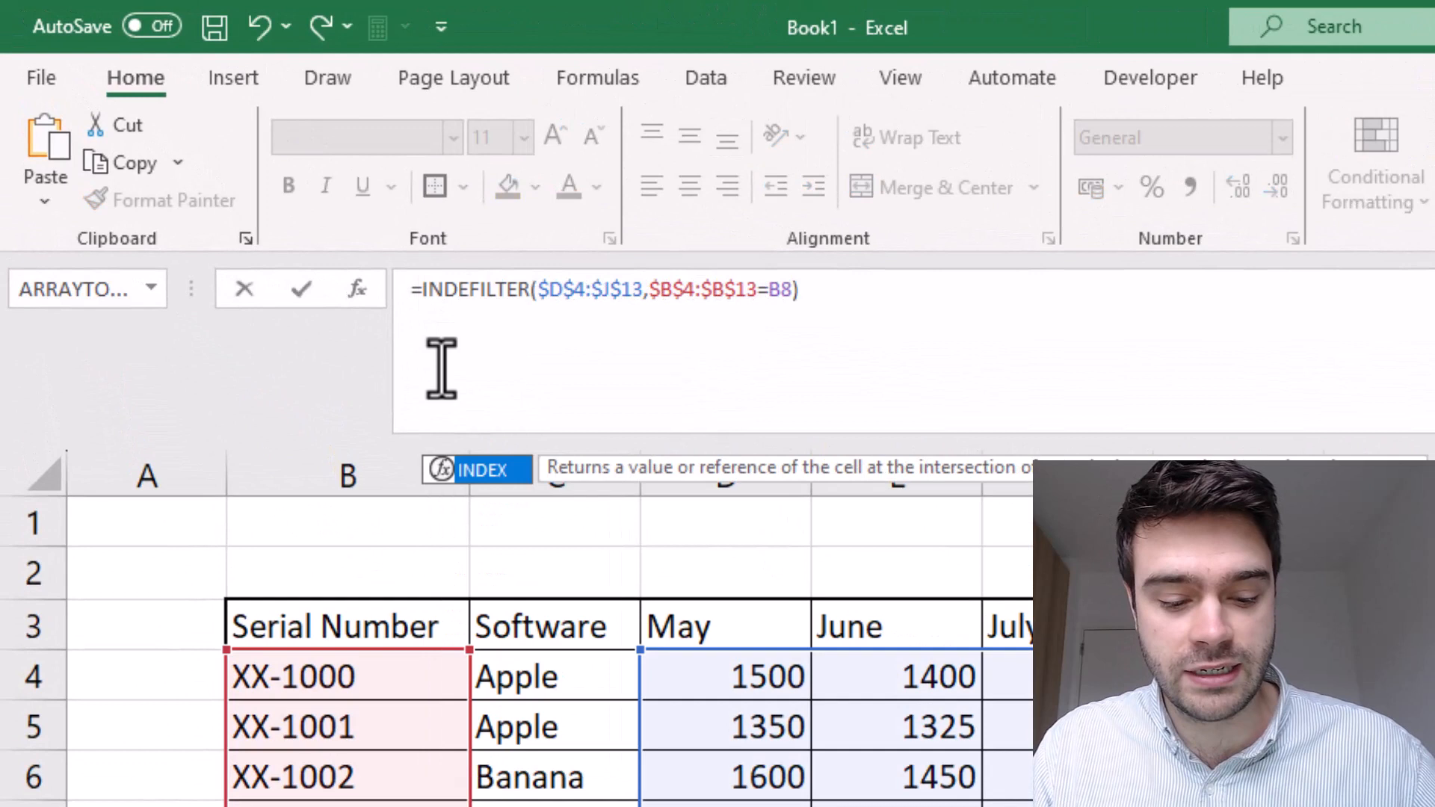
{"action": "key", "text": "Tab"}
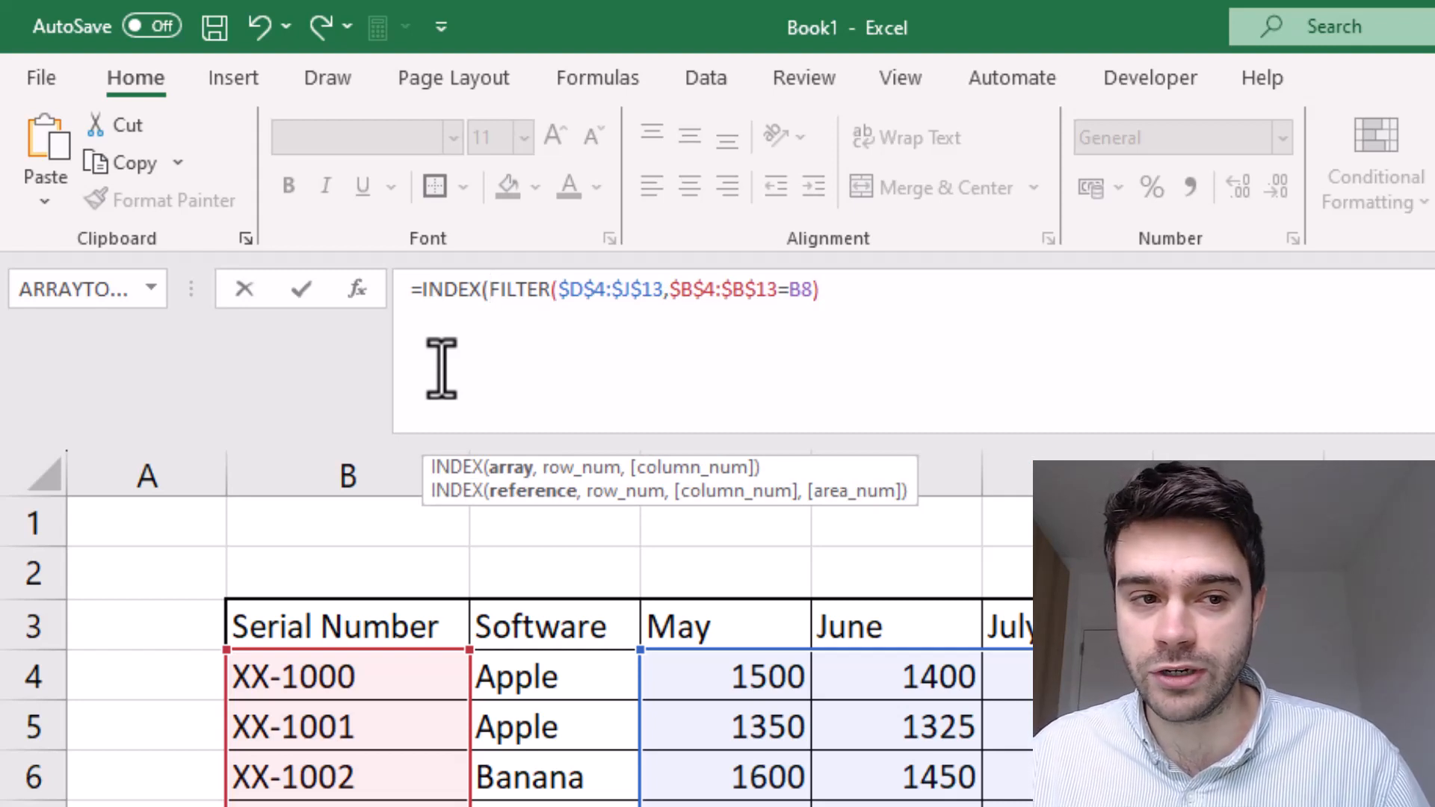
{"action": "left_click", "coordinate": [922, 309]}
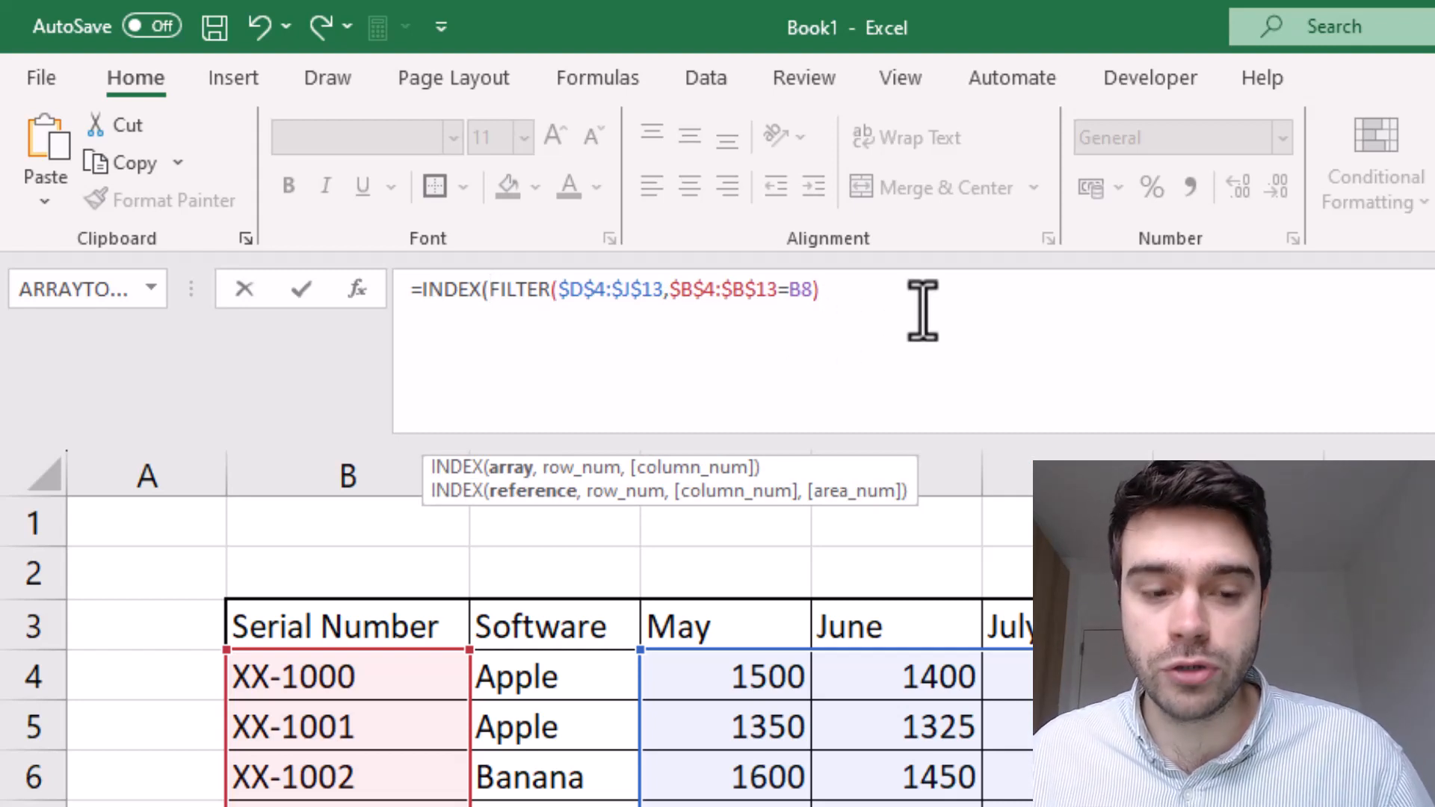
{"action": "type", "text": ","}
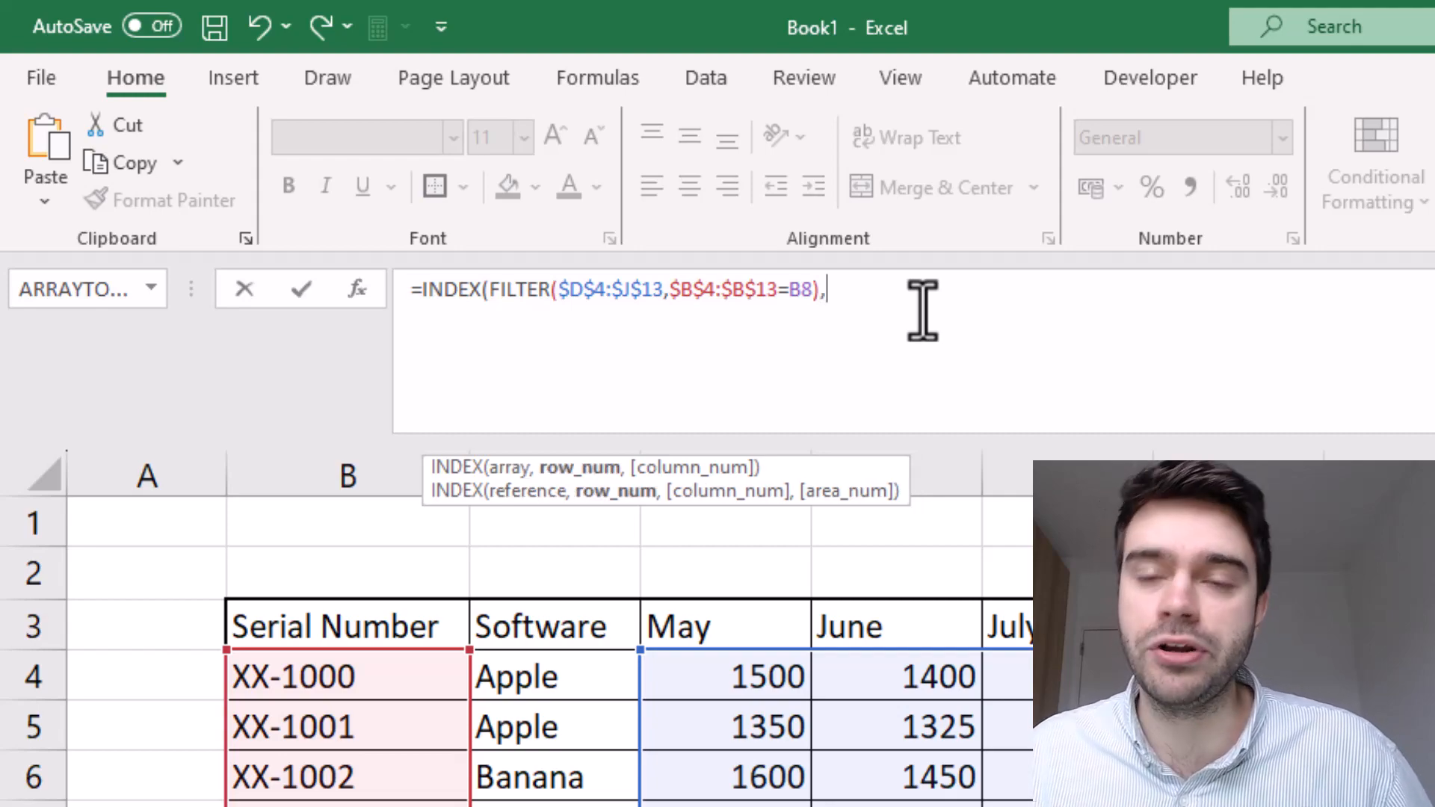
{"action": "type", "text": "1)"}
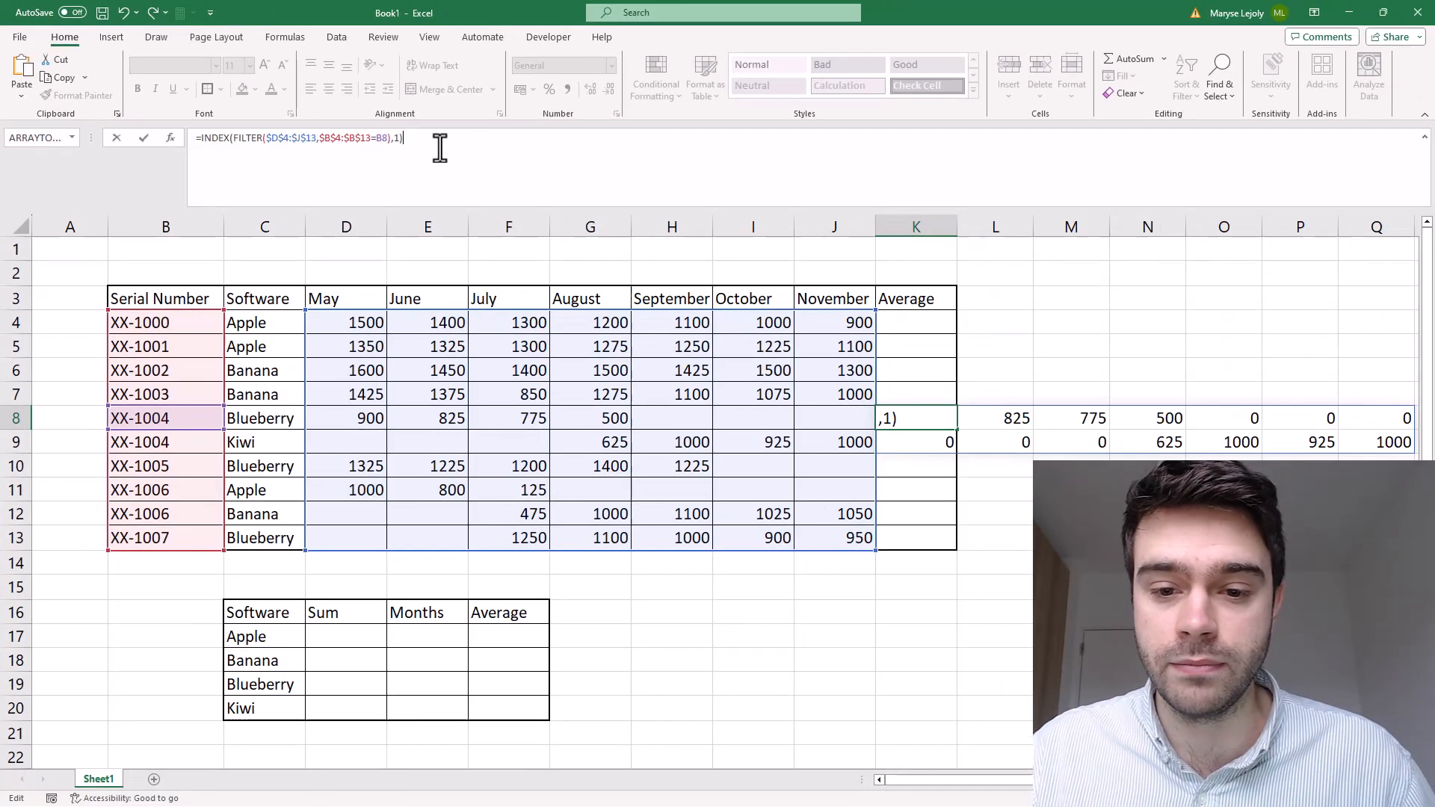
{"action": "key", "text": "Return"}
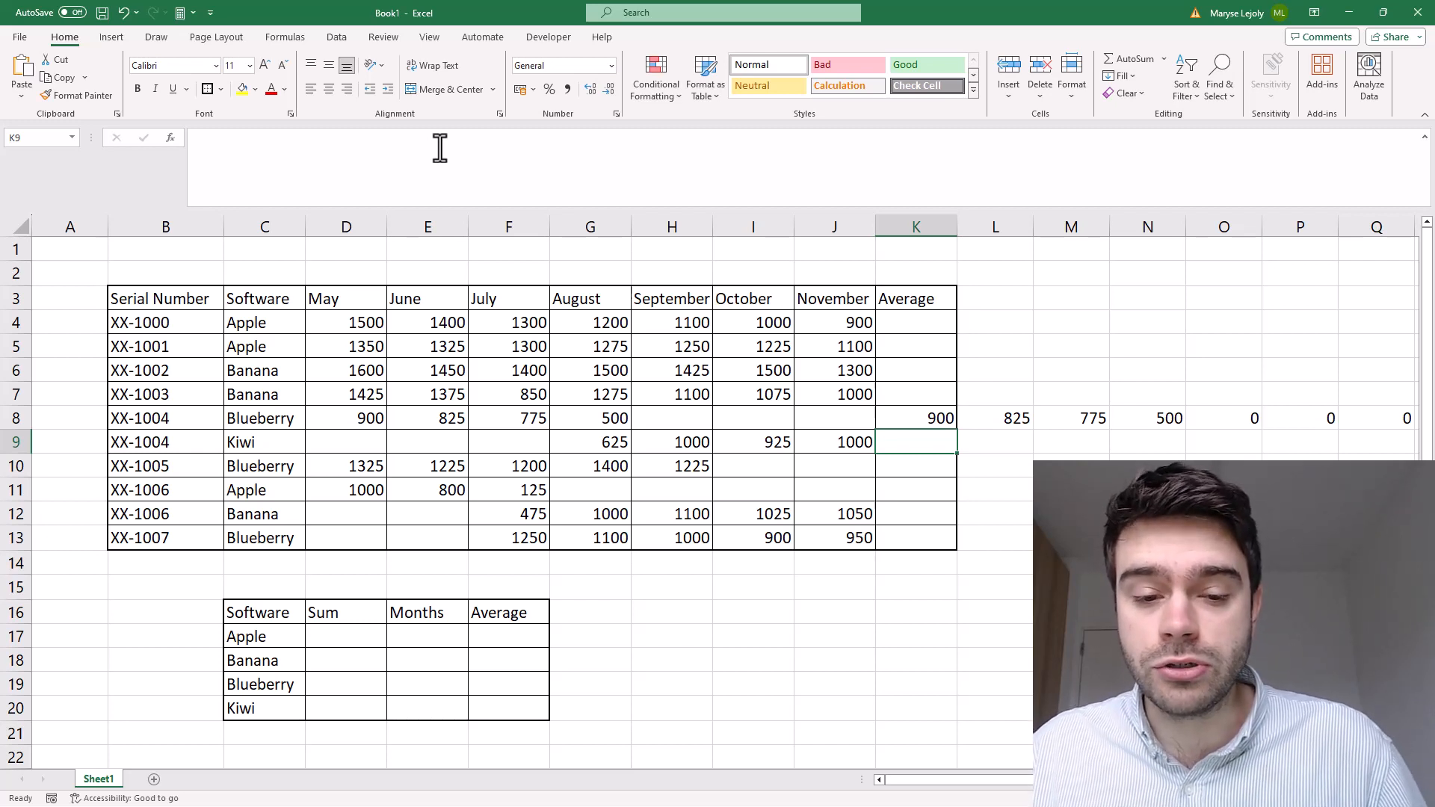
{"action": "key", "text": "Up"}
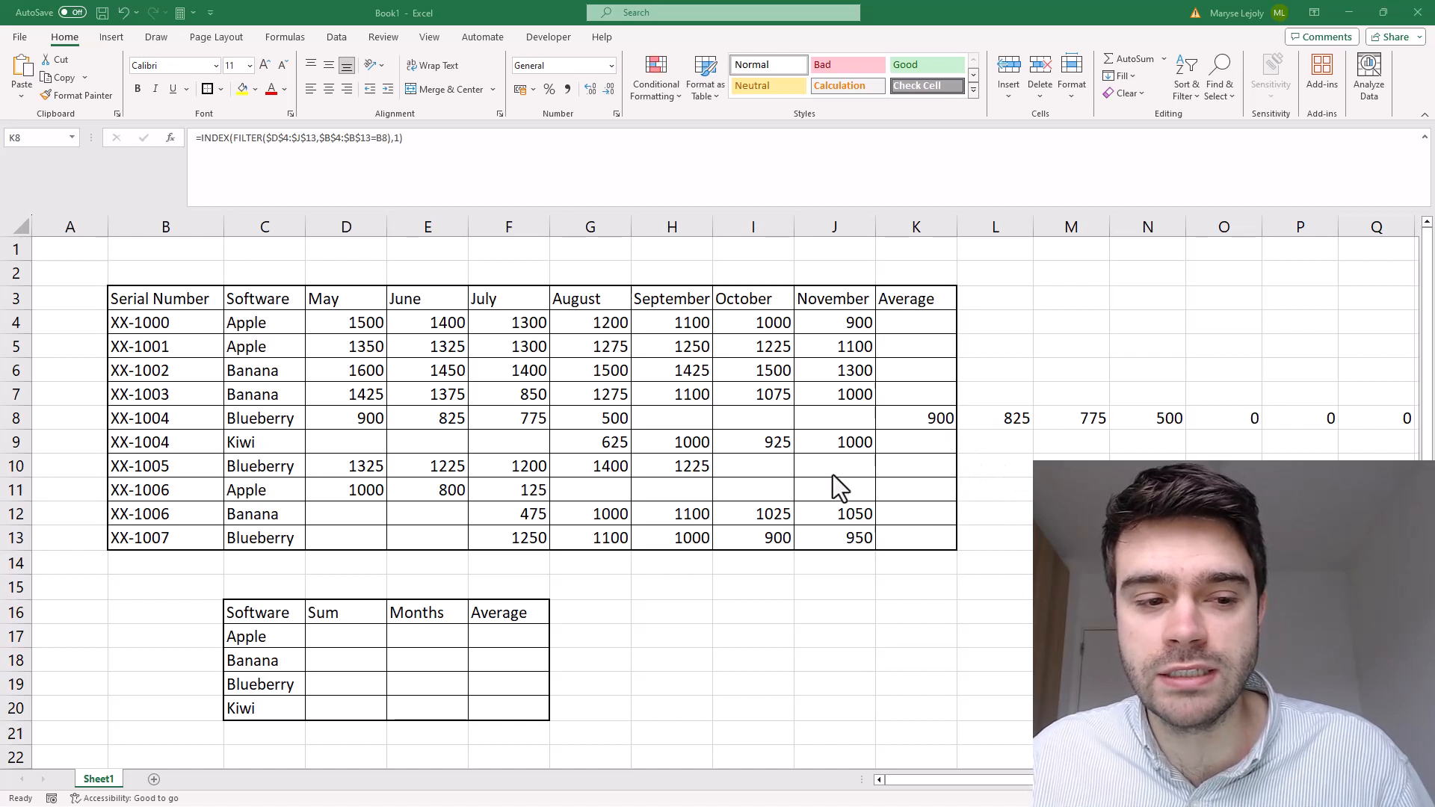
- Replace the INDEX row number in the K8 formula with a COUNTIF function over the serial numbers in B4:B8
{"action": "left_click", "coordinate": [192, 422]}
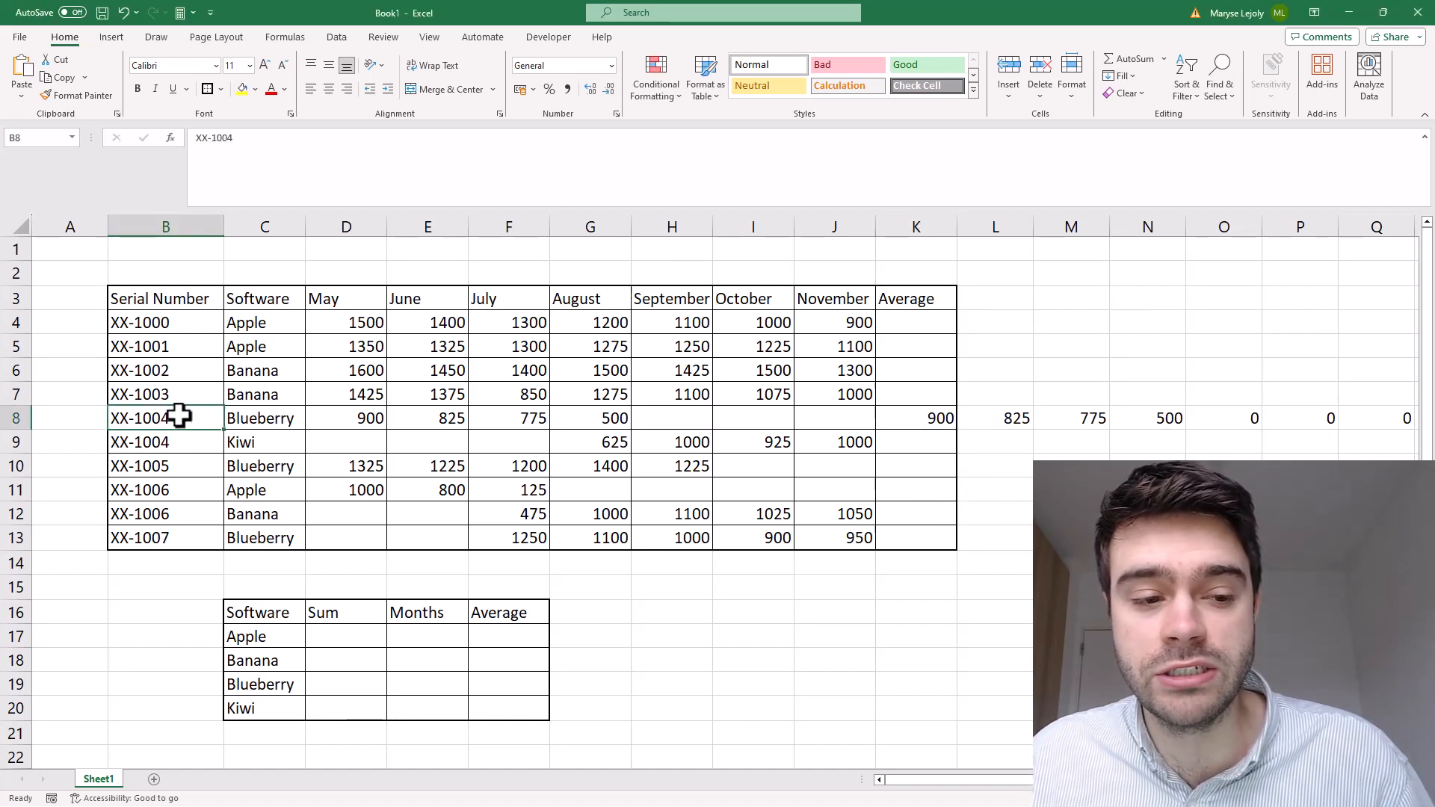
{"action": "left_click_drag", "start_coordinate": [182, 417], "coordinate": [160, 323]}
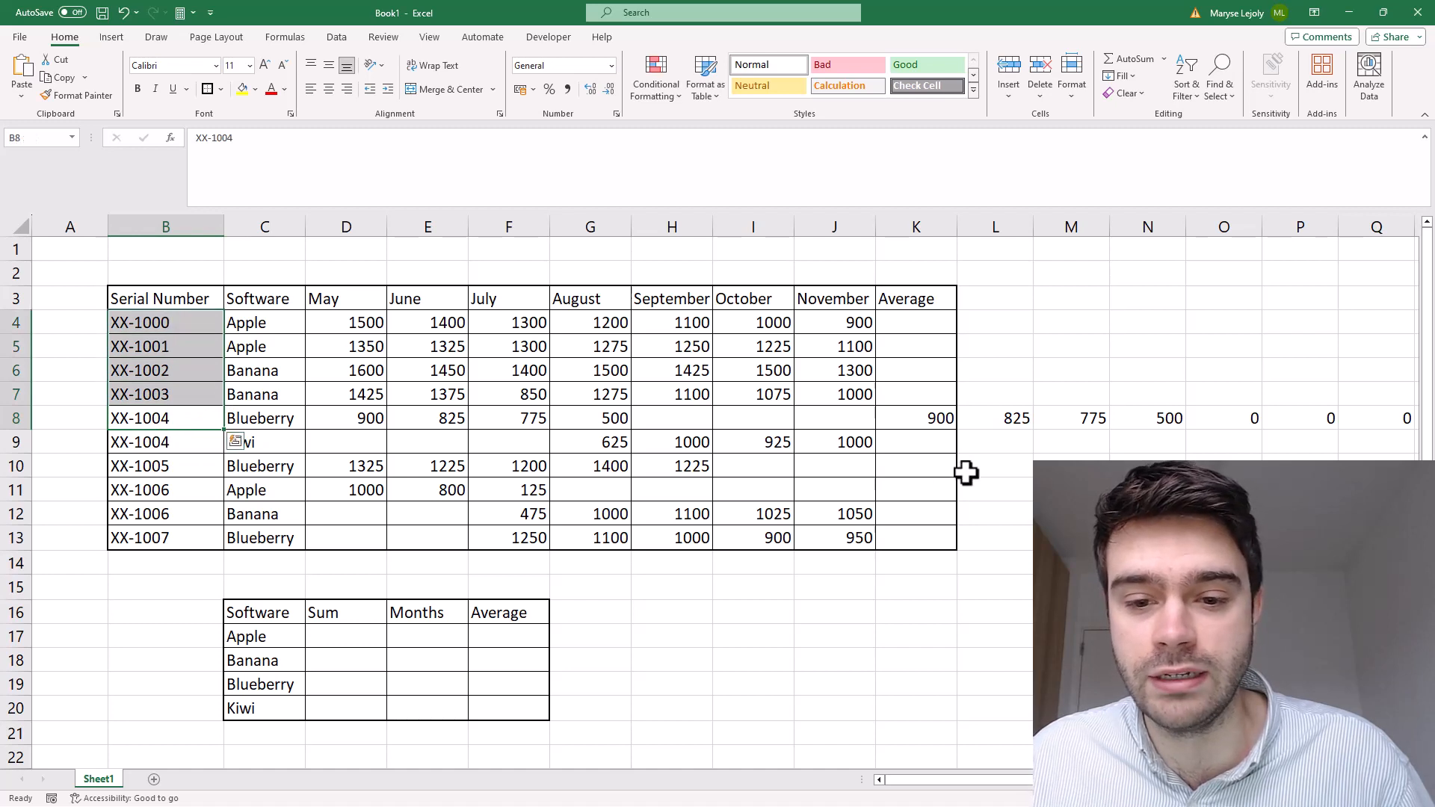
{"action": "left_click", "coordinate": [921, 423]}
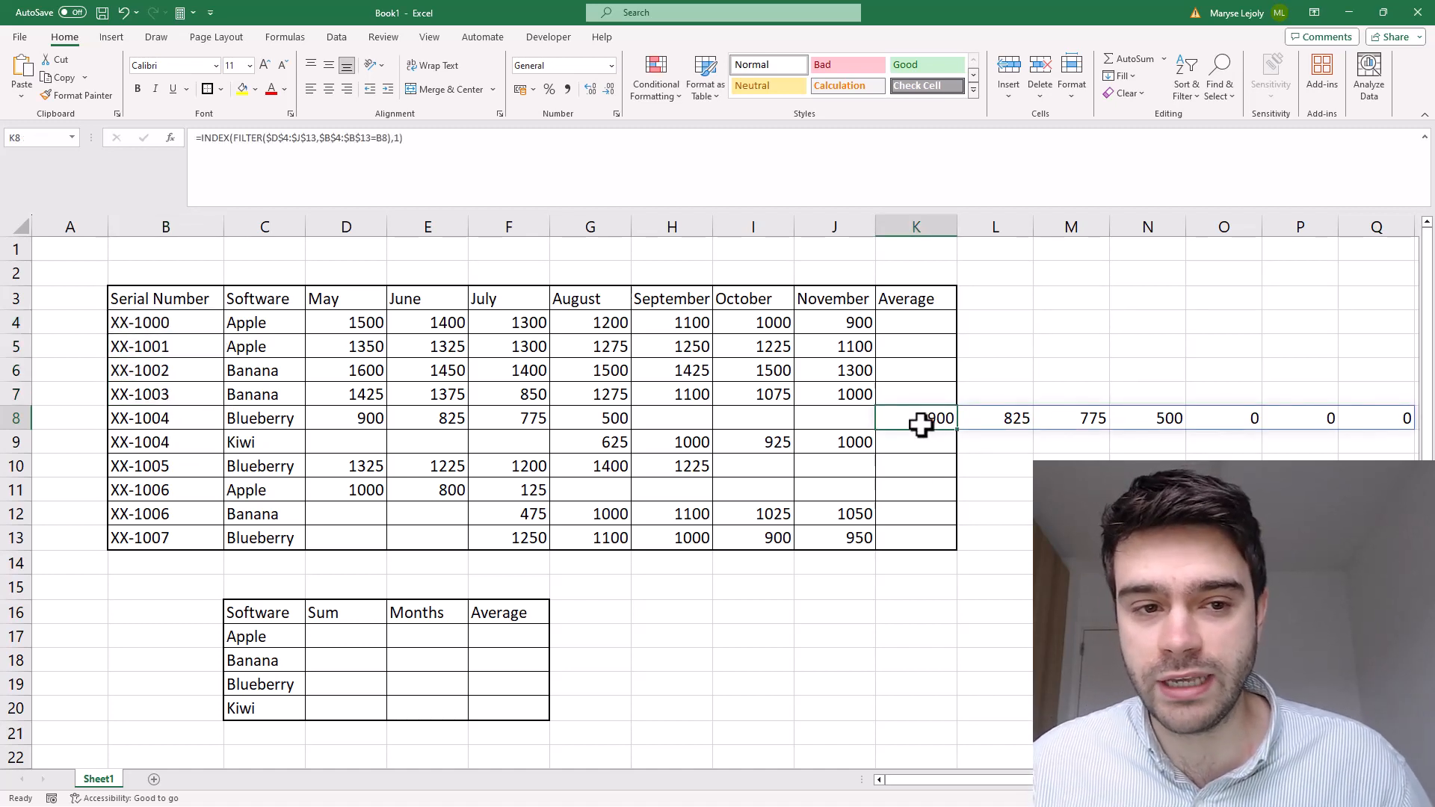
{"action": "left_click", "coordinate": [396, 139]}
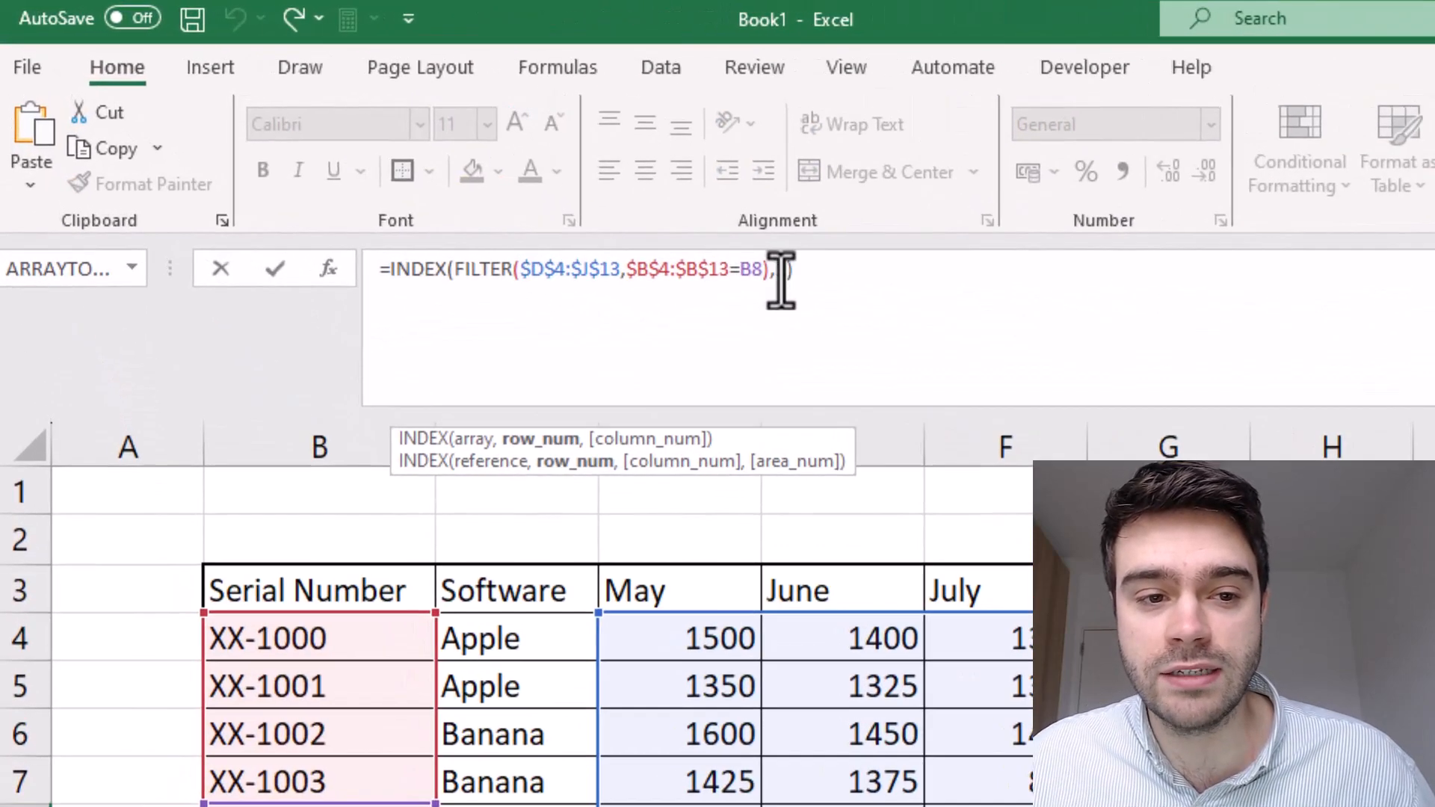
{"action": "type", "text": "1"}
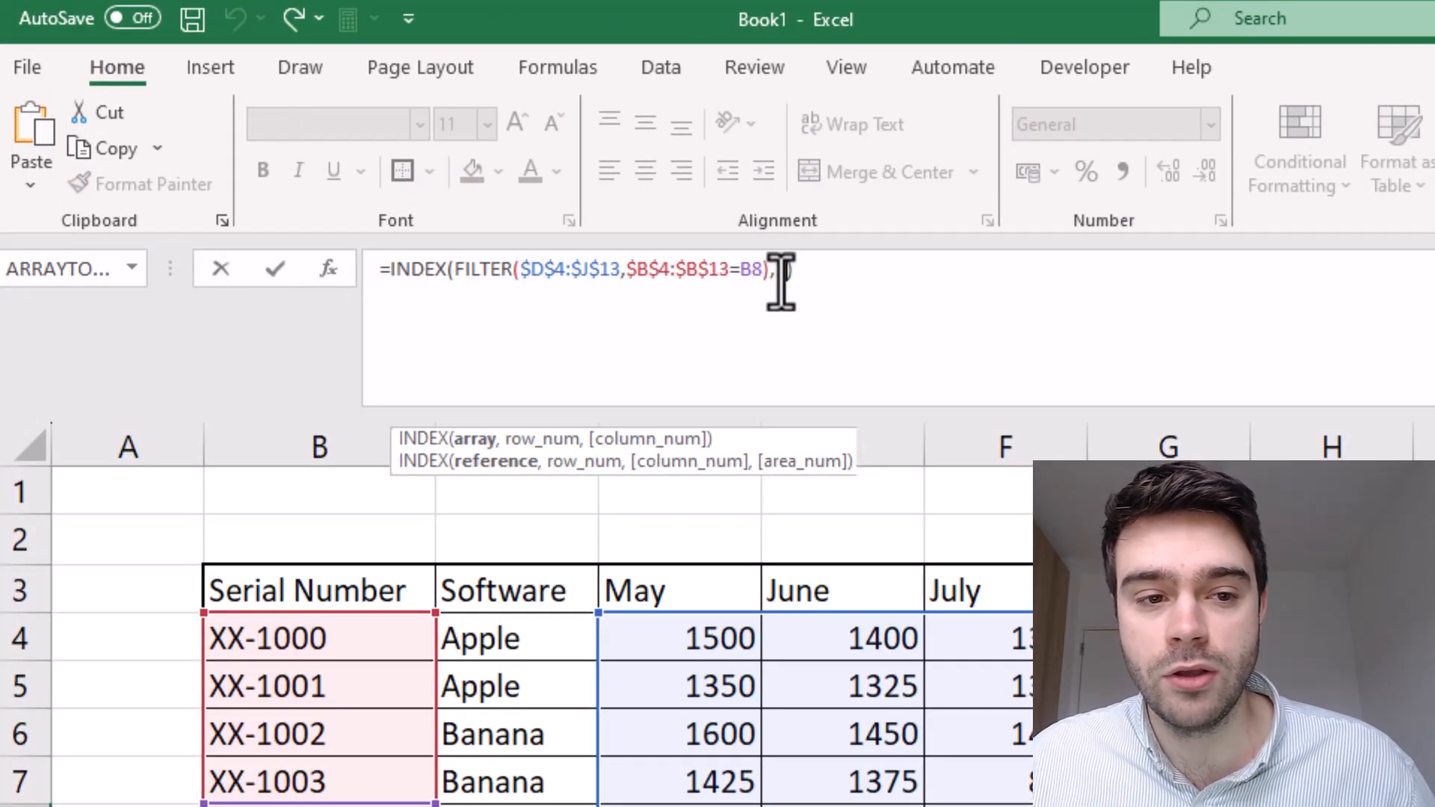
{"action": "key", "text": "BackSpace"}
{"action": "type", "text": "COUNTIF"}
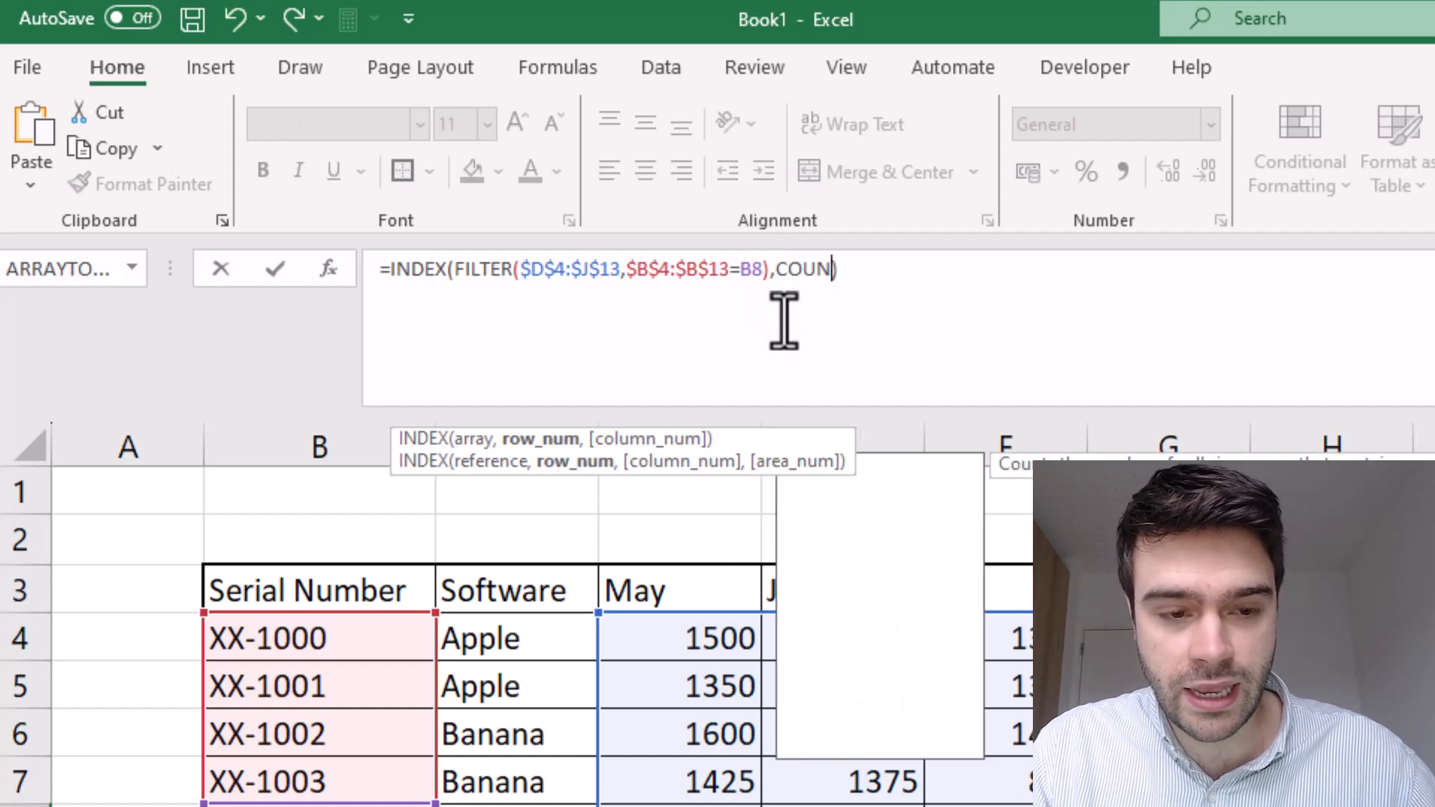
{"action": "type", "text": "("}
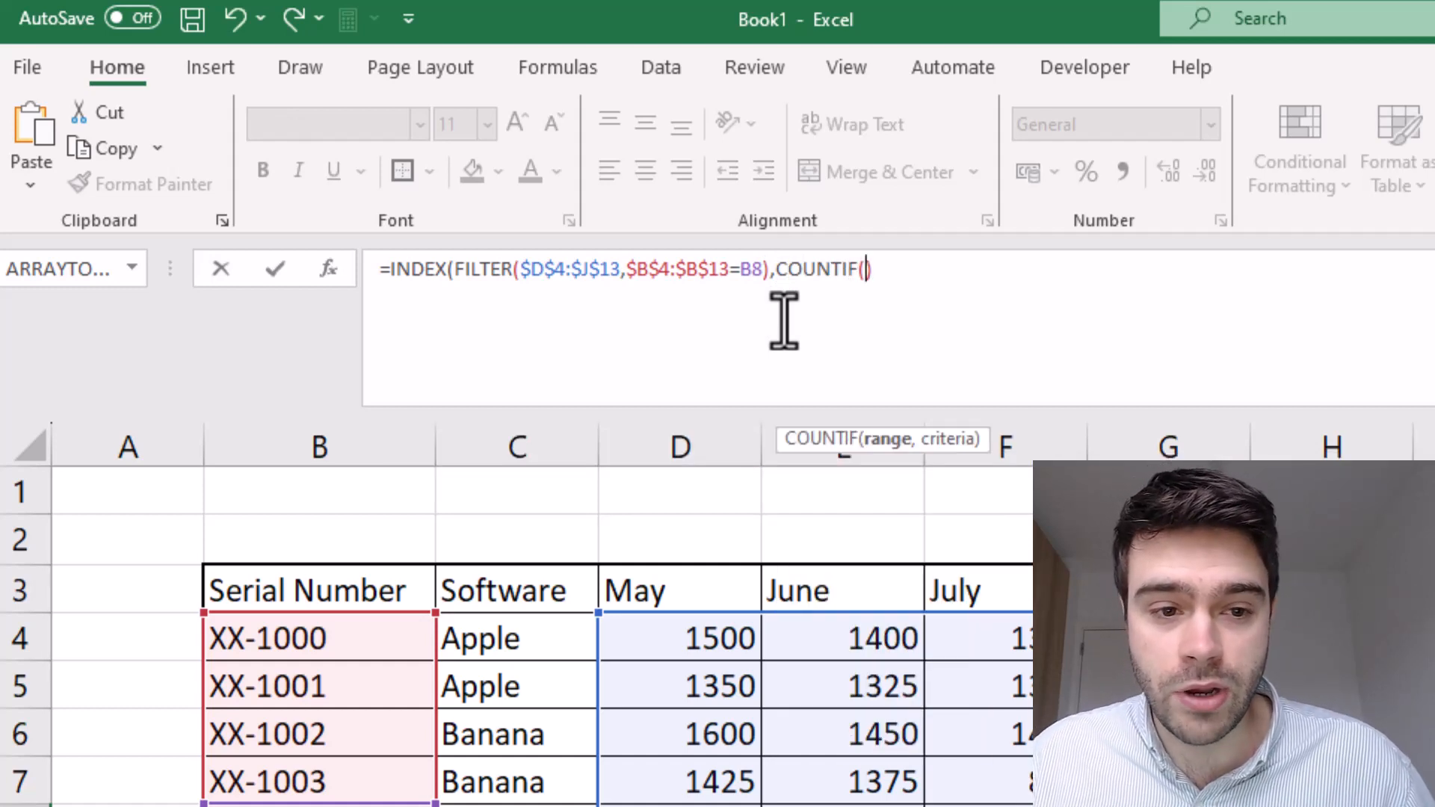
{"action": "left_click", "coordinate": [393, 639]}
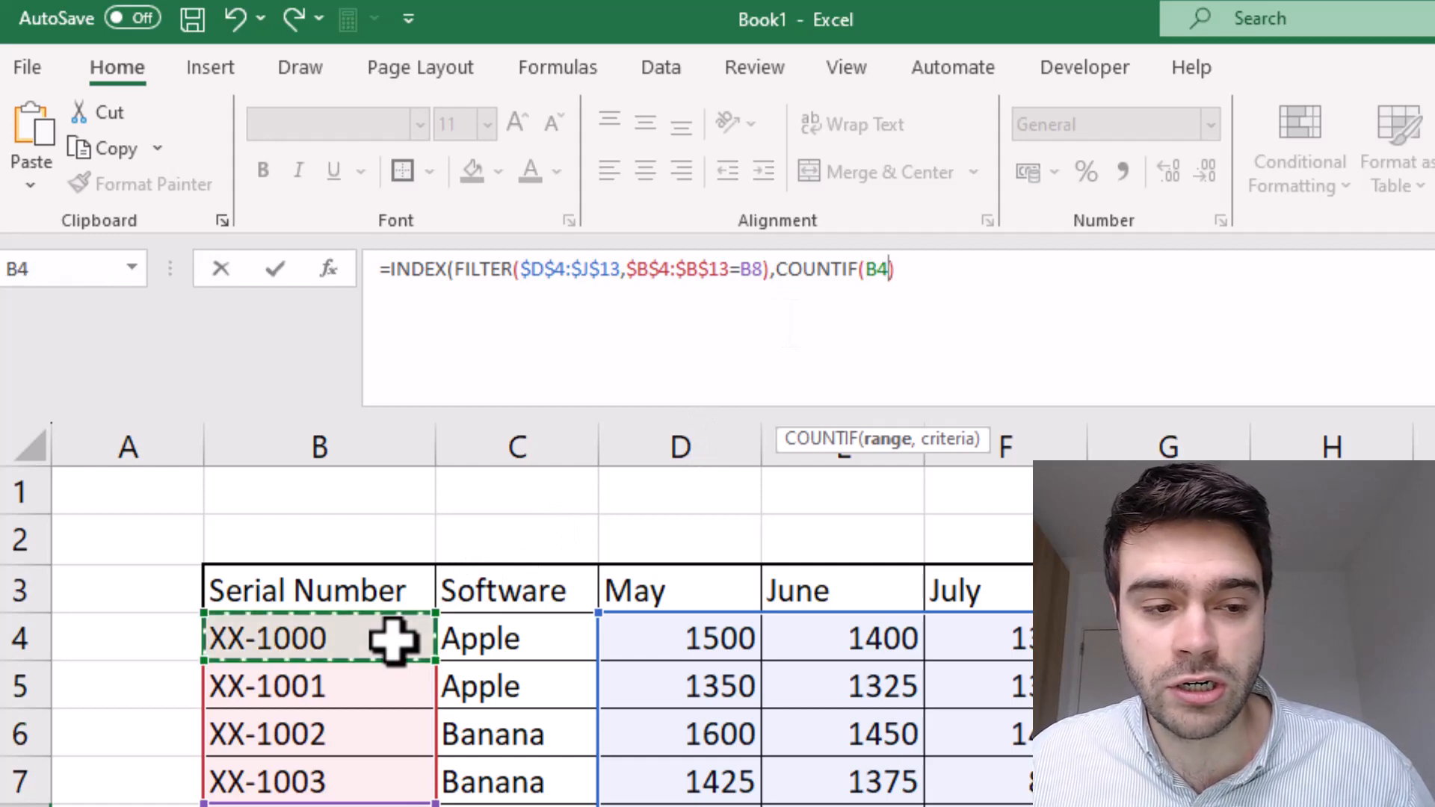
{"action": "left_click_drag", "start_coordinate": [392, 639], "coordinate": [378, 806]}
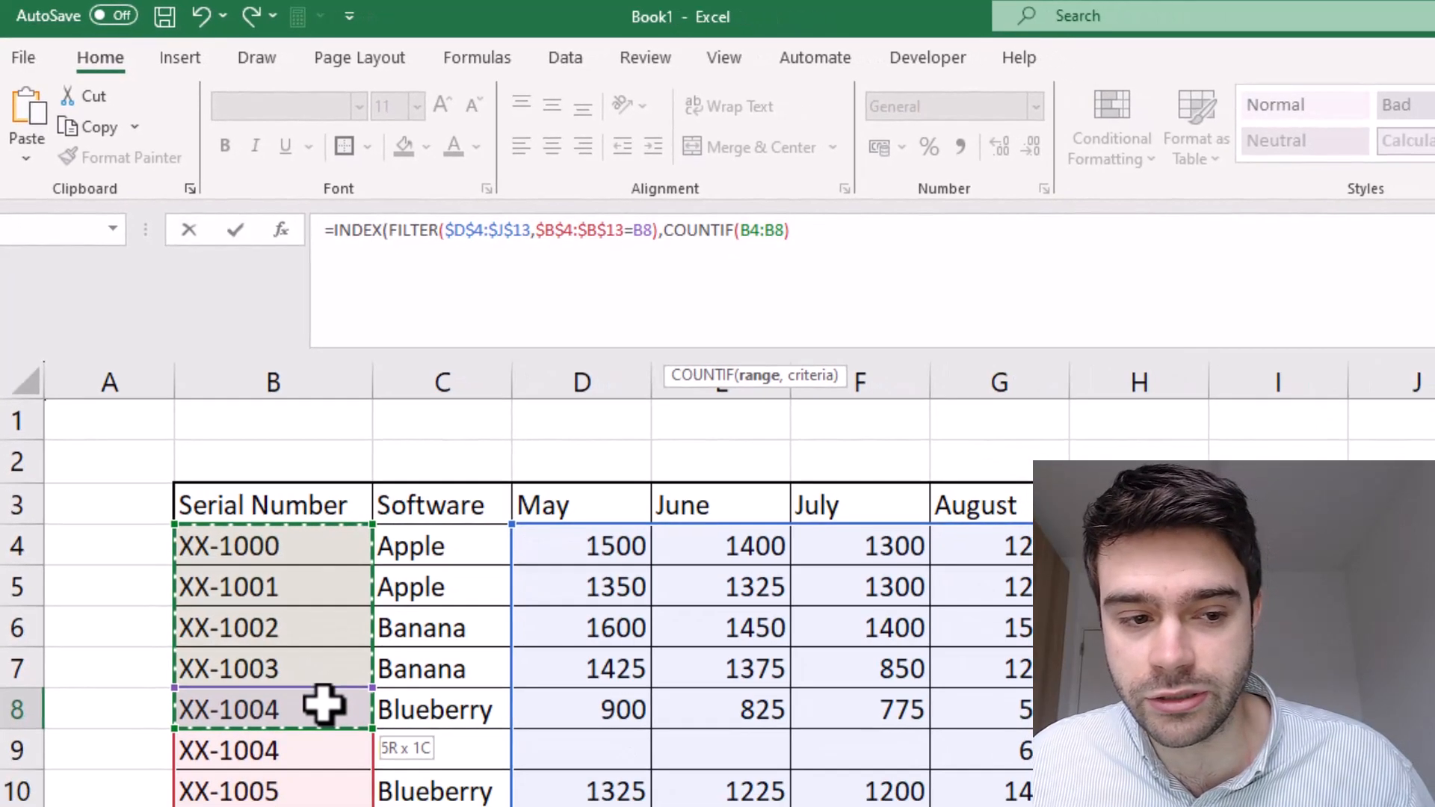
{"action": "left_click_drag", "start_coordinate": [323, 705], "coordinate": [323, 705]}
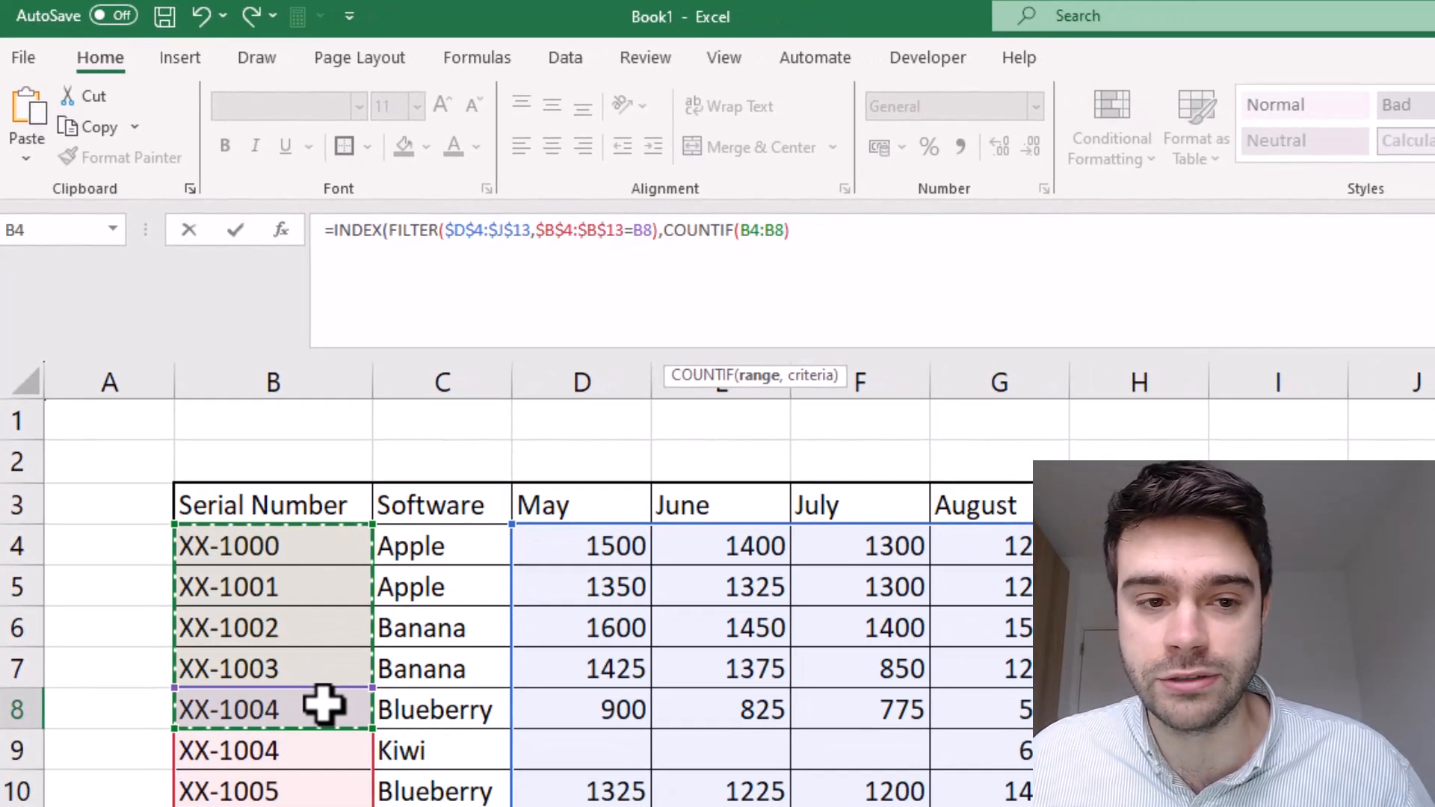
- Complete the row-number argument as COUNTIF(B4:B8,B8), with a comma before the B8 criterion, and close the function
{"action": "type", "text": ";"}
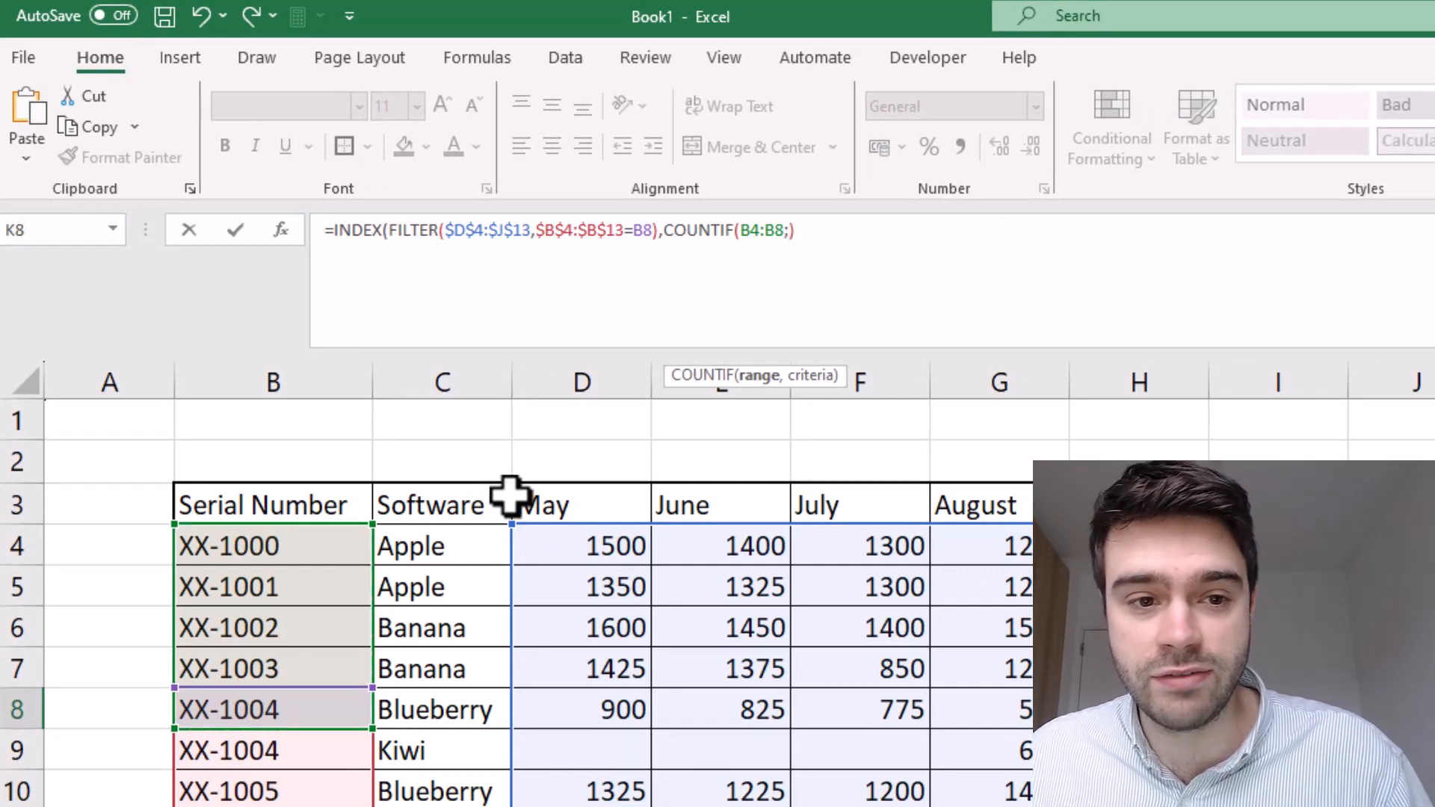
{"action": "key", "text": "Return"}
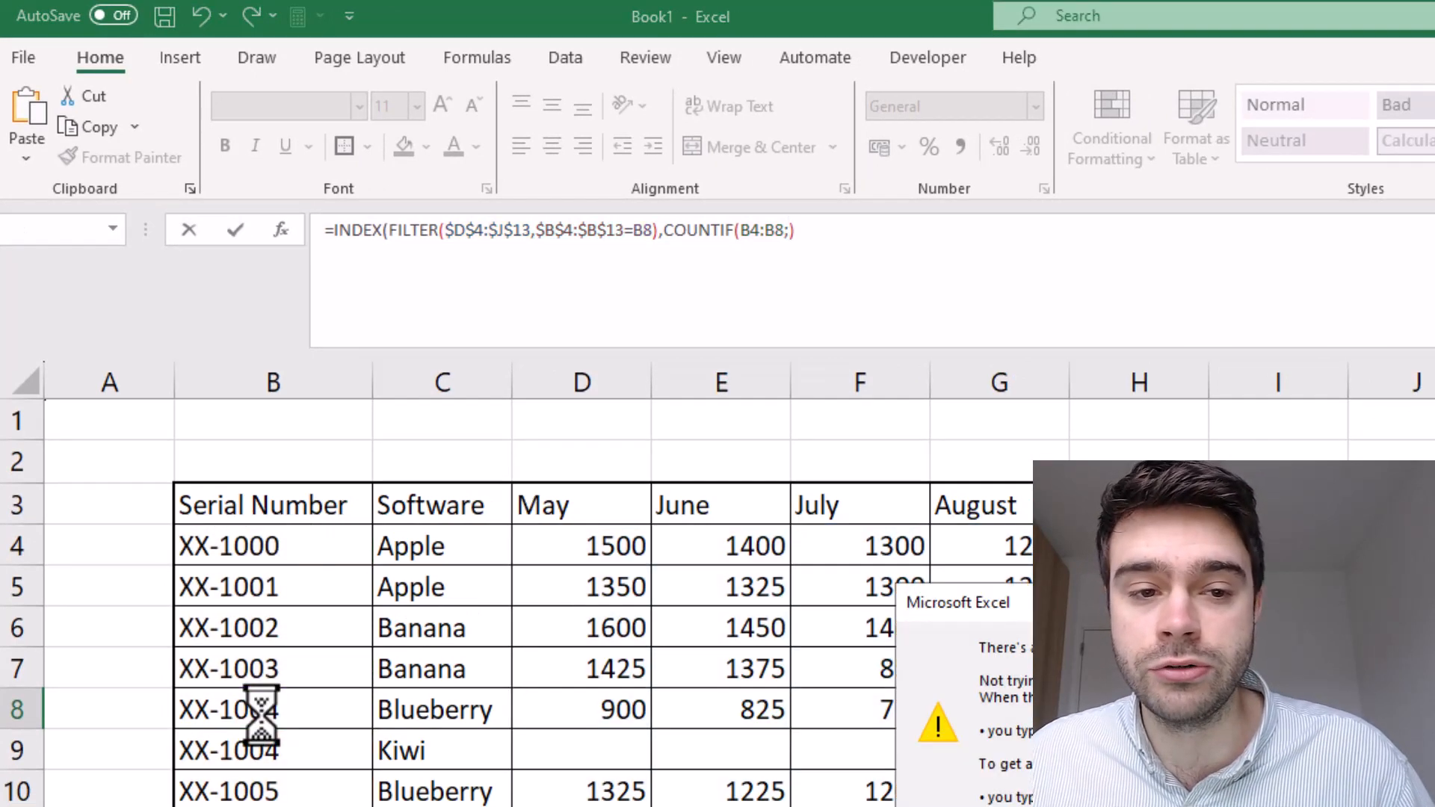
{"action": "key", "text": "Return"}
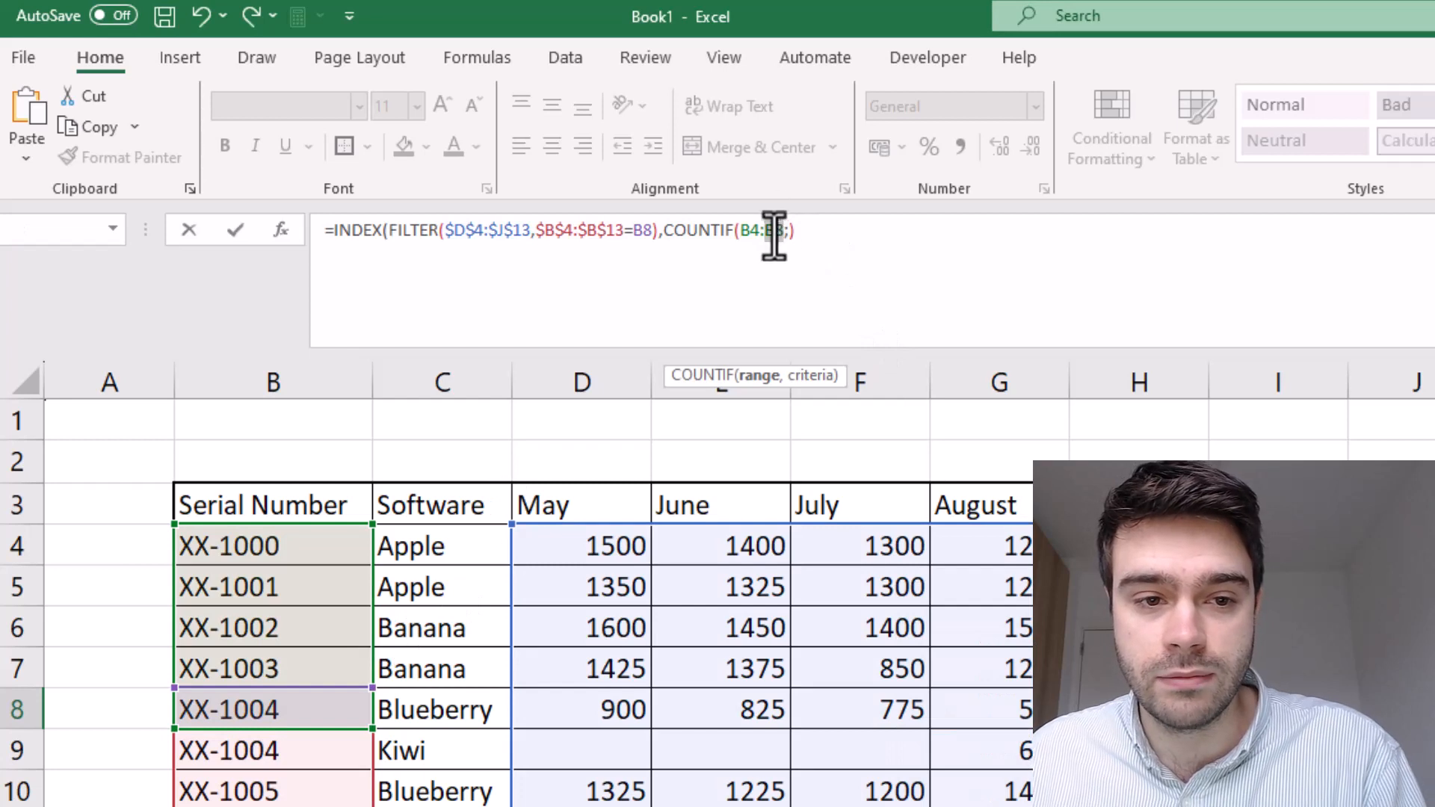
{"action": "type", "text": ","}
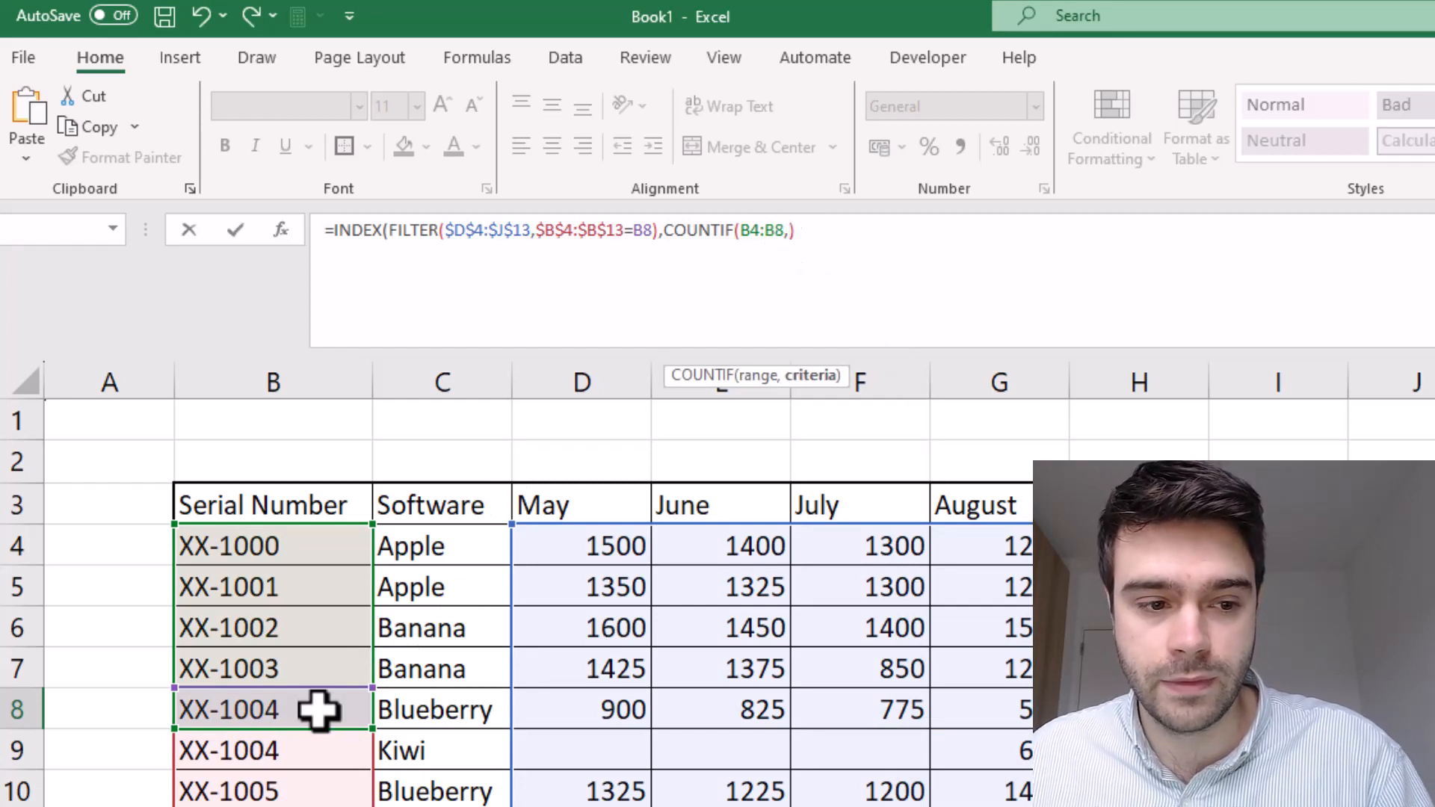
{"action": "left_click", "coordinate": [318, 710]}
{"action": "type", "text": "))"}
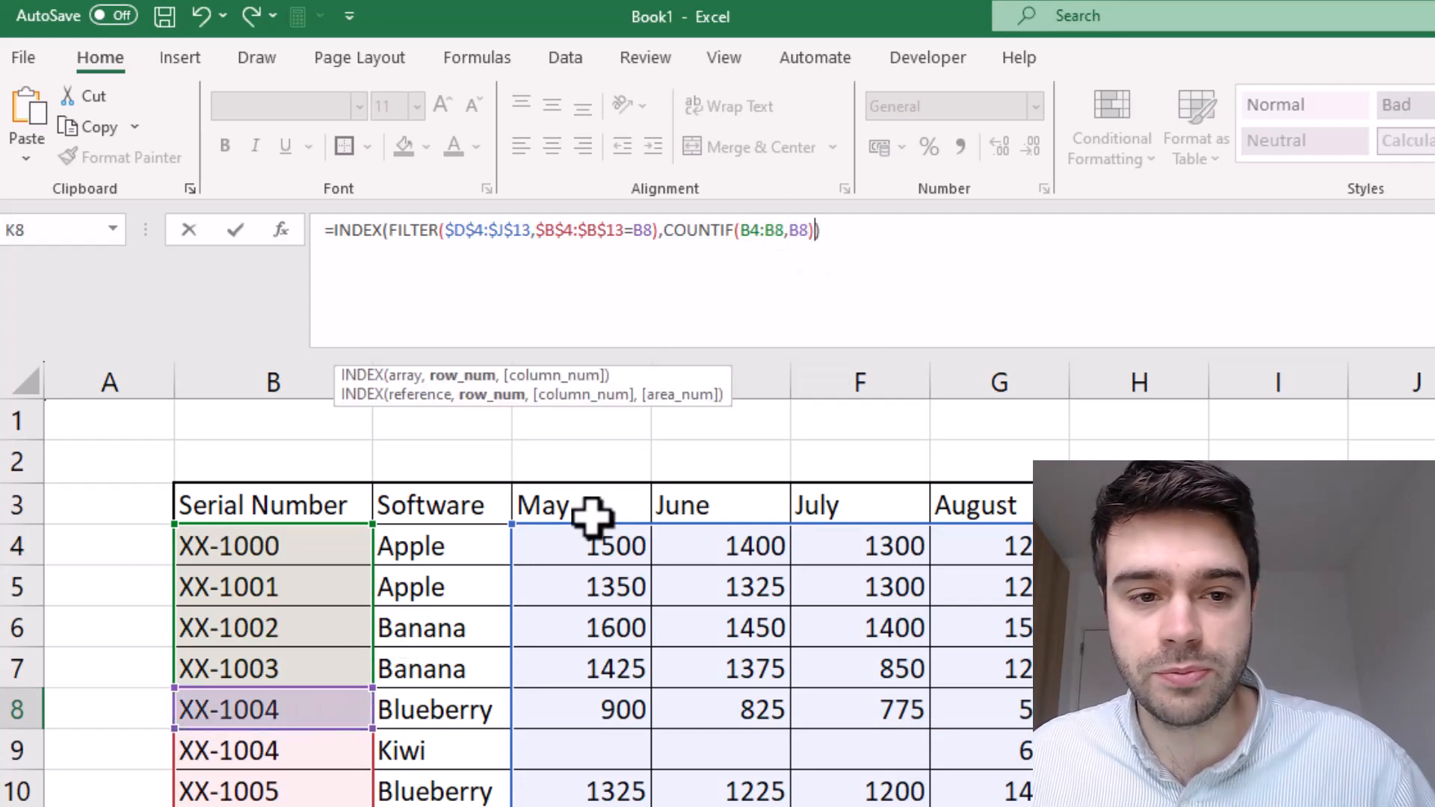
- Make only the start of the COUNTIF range absolute, giving COUNTIF($B$4:B8,B8), and enter the K8 formula
{"action": "left_click", "coordinate": [747, 238]}
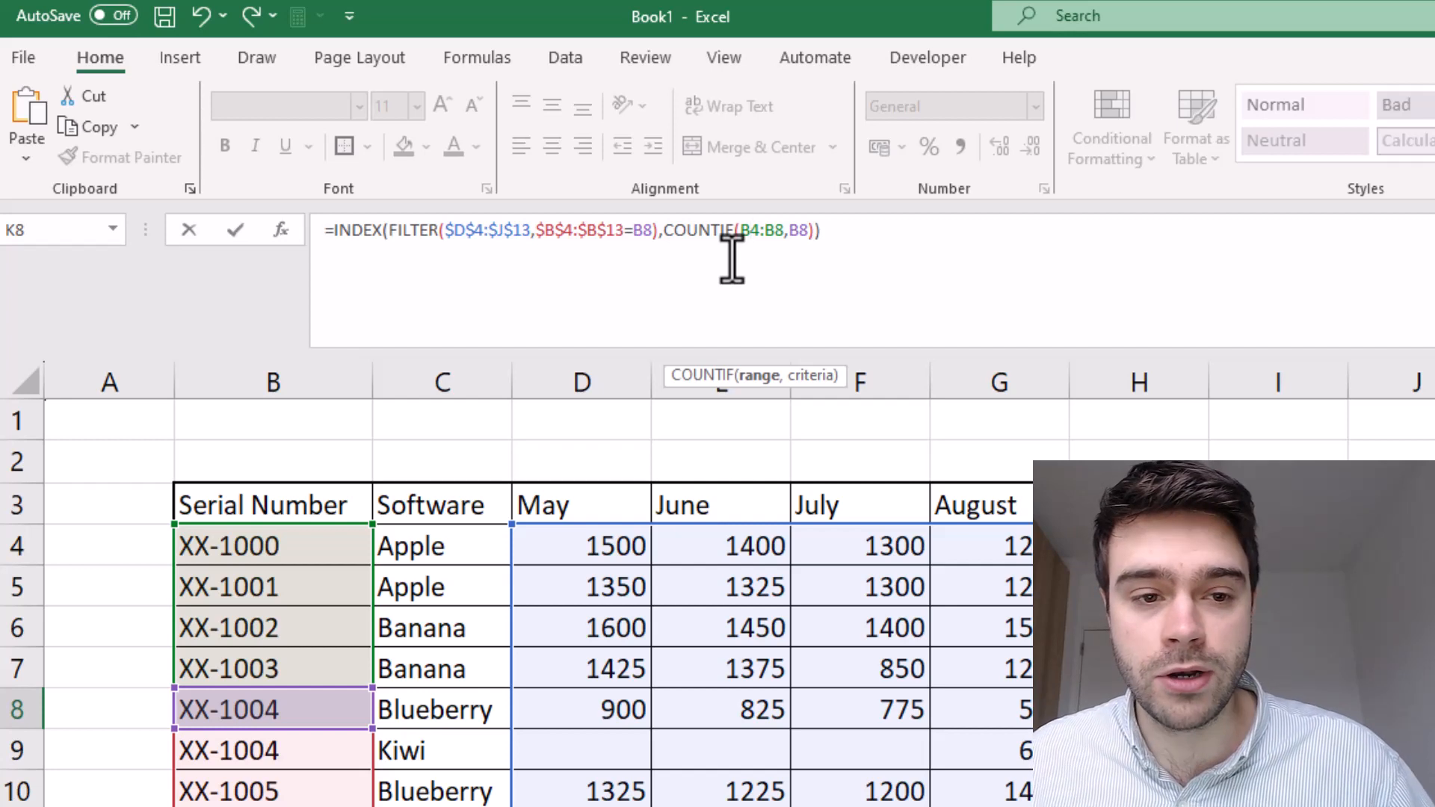
{"action": "double_click", "coordinate": [733, 258]}
{"action": "key", "text": "F4"}
{"action": "left_click", "coordinate": [802, 265]}
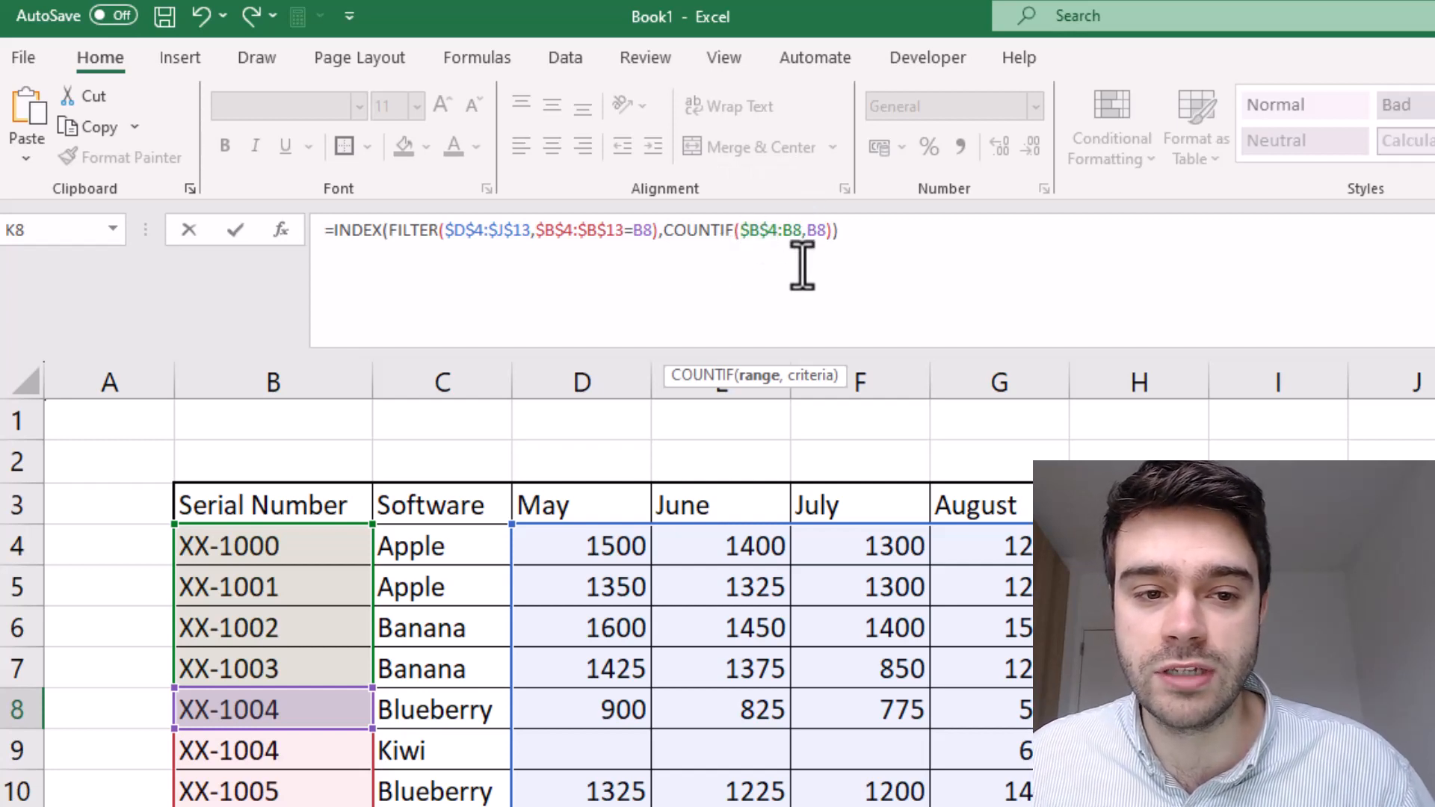
{"action": "left_click", "coordinate": [790, 241]}
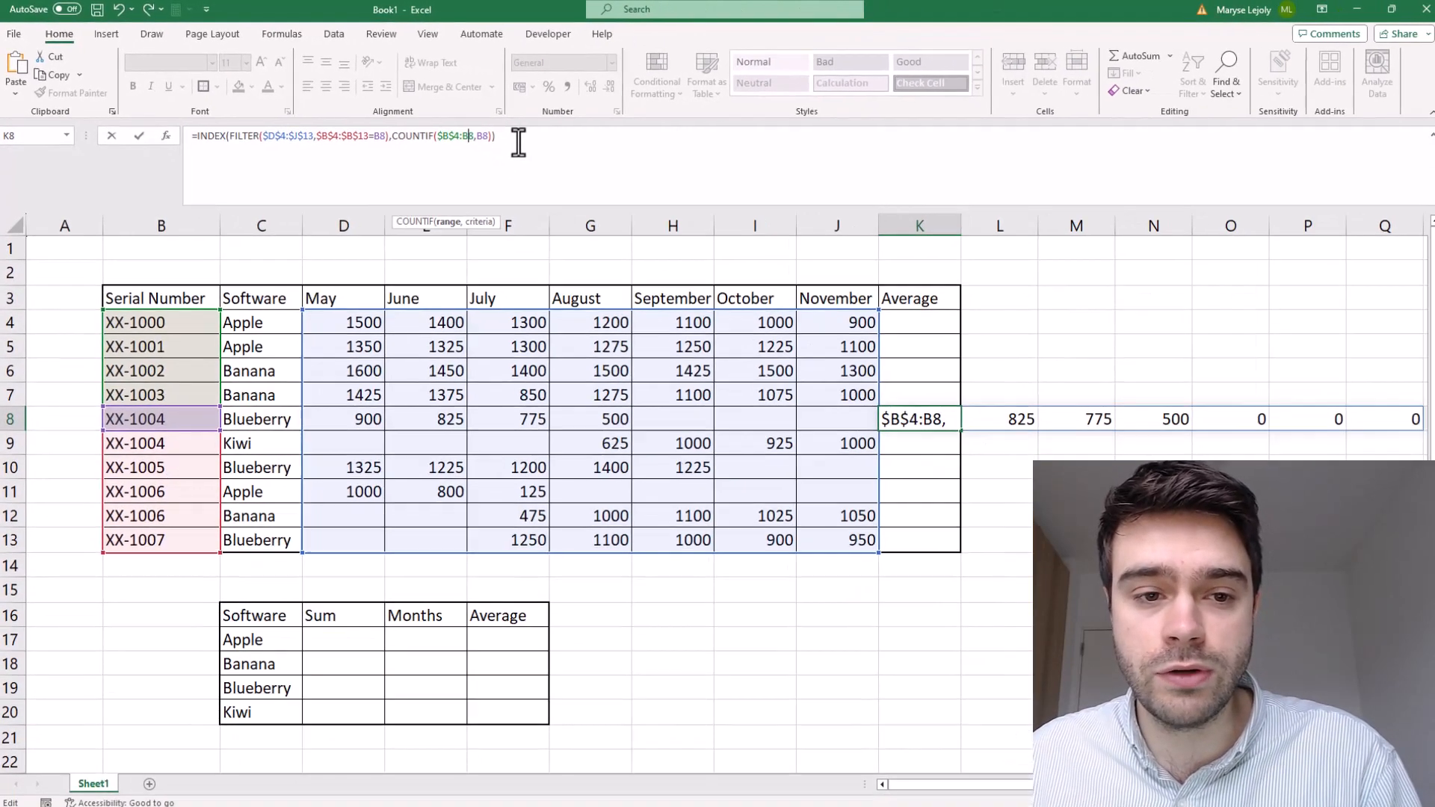
{"action": "key", "text": "Return"}
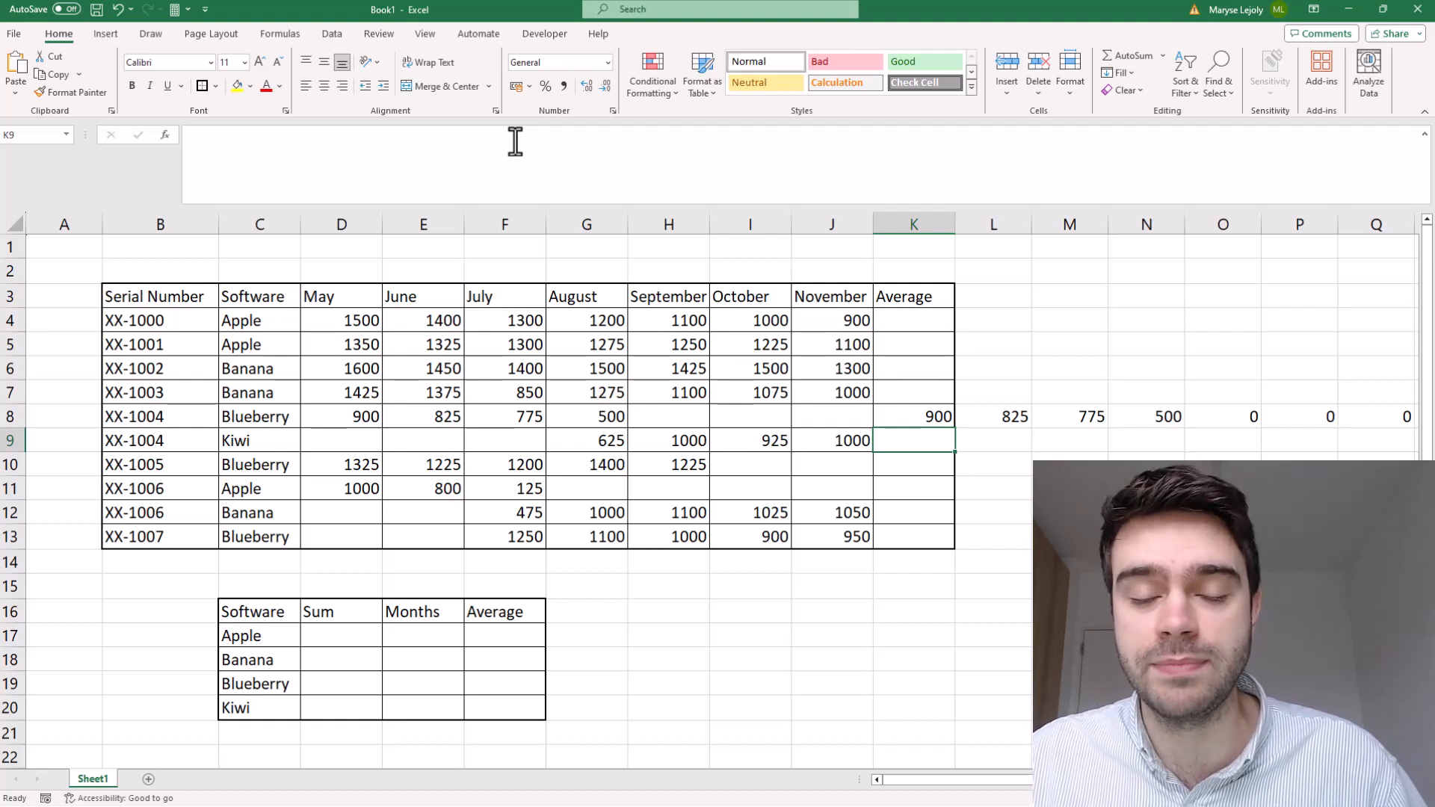
- Insert a LET function before INDEX in the K8 formula, with a as its first name
{"action": "left_click", "coordinate": [911, 412]}
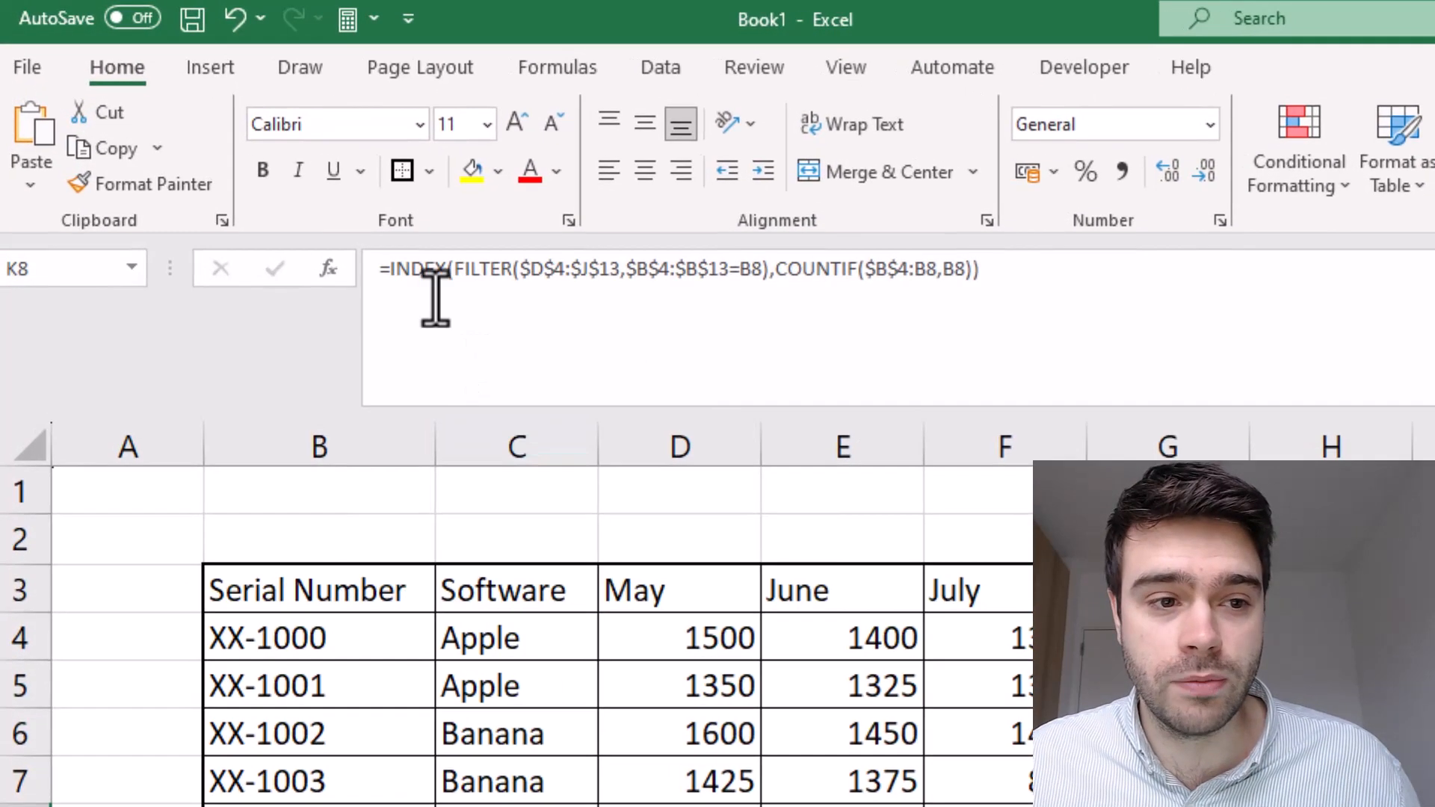
{"action": "left_click", "coordinate": [192, 135]}
{"action": "type", "text": "LET("}
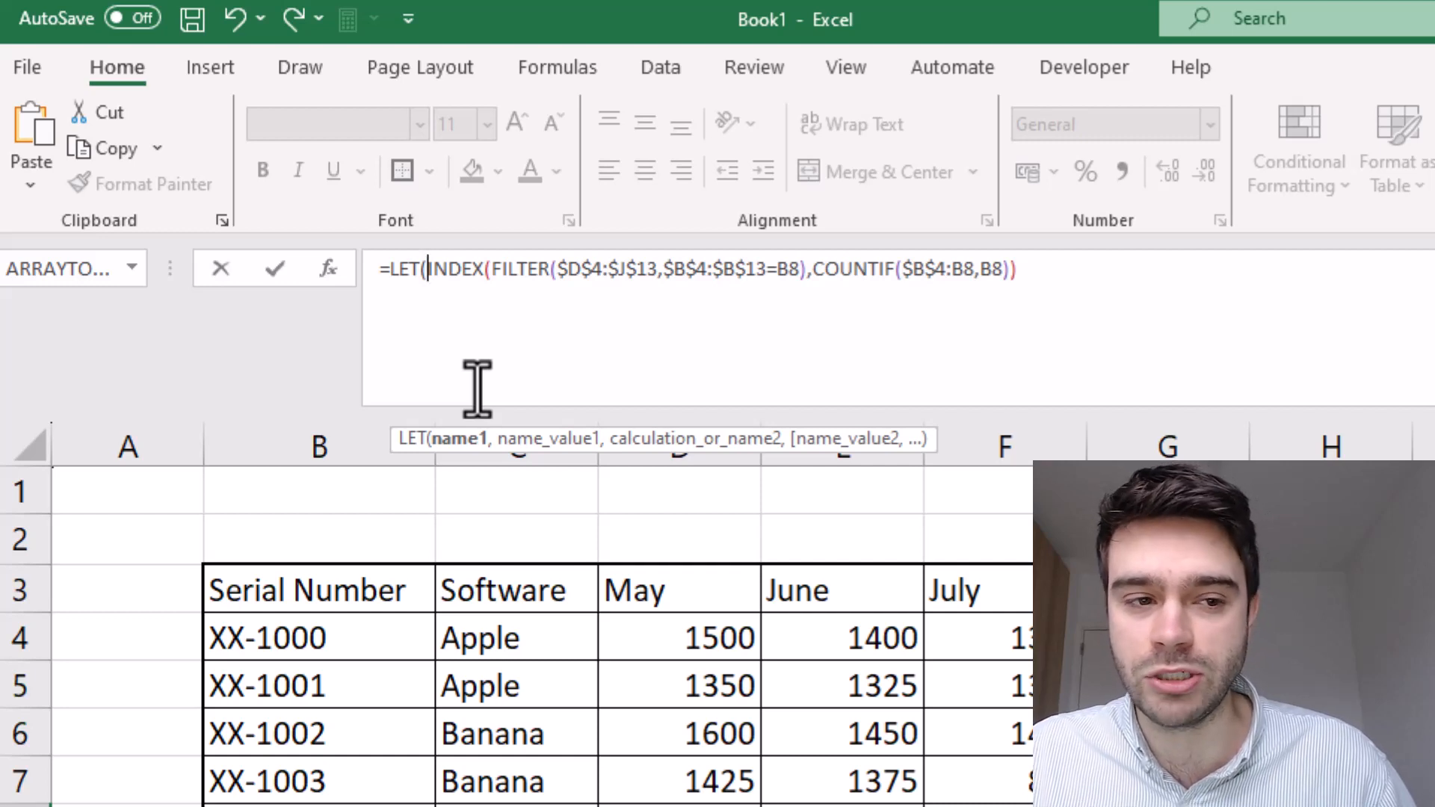
{"action": "type", "text": "a,"}
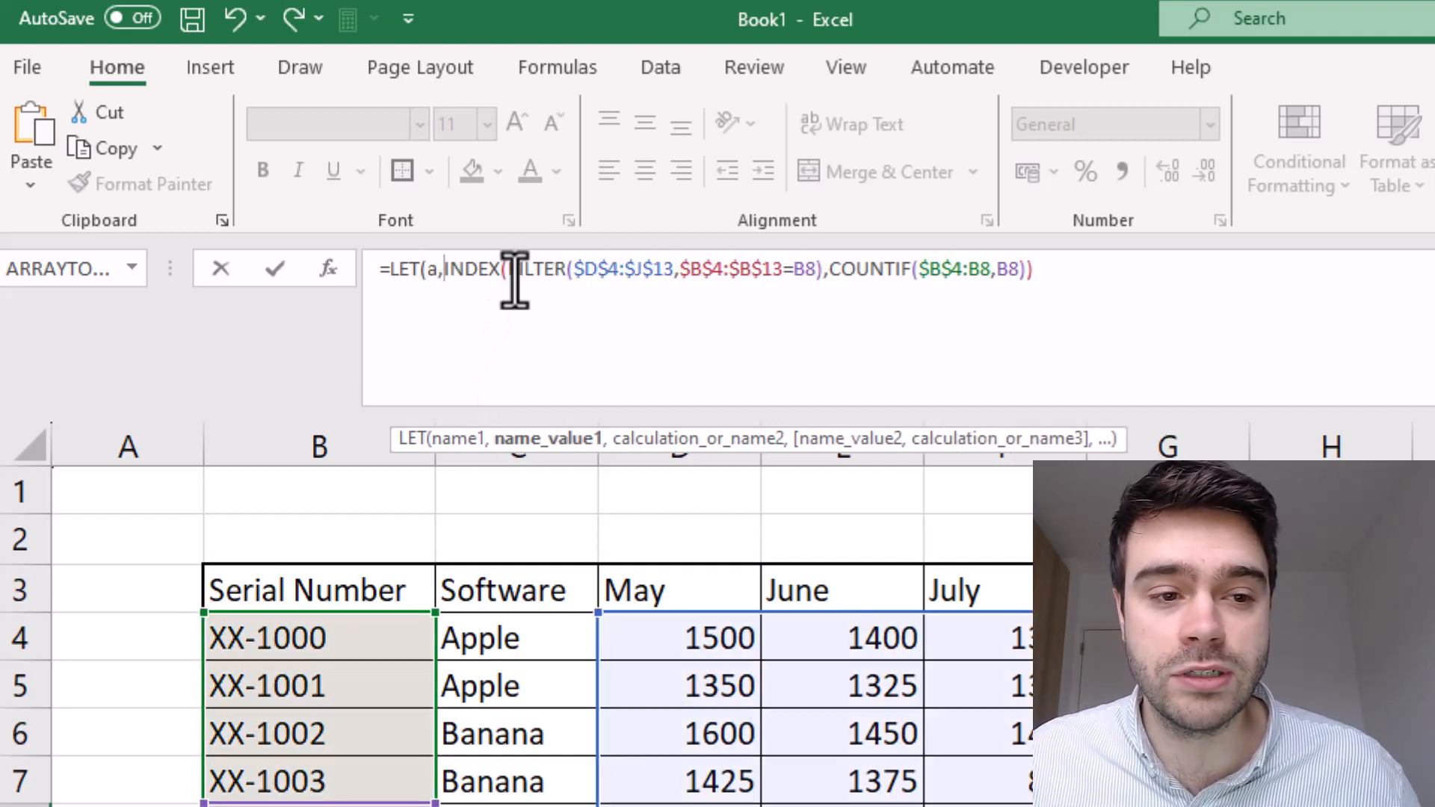
- Assign FILTER($D$4:$J$13,$B$4:$B$13=B8) to a, use a as the INDEX array, and put INDEX on a new line
{"action": "left_click_drag", "start_coordinate": [508, 273], "coordinate": [820, 282]}
{"action": "key", "text": "ctrl+c"}
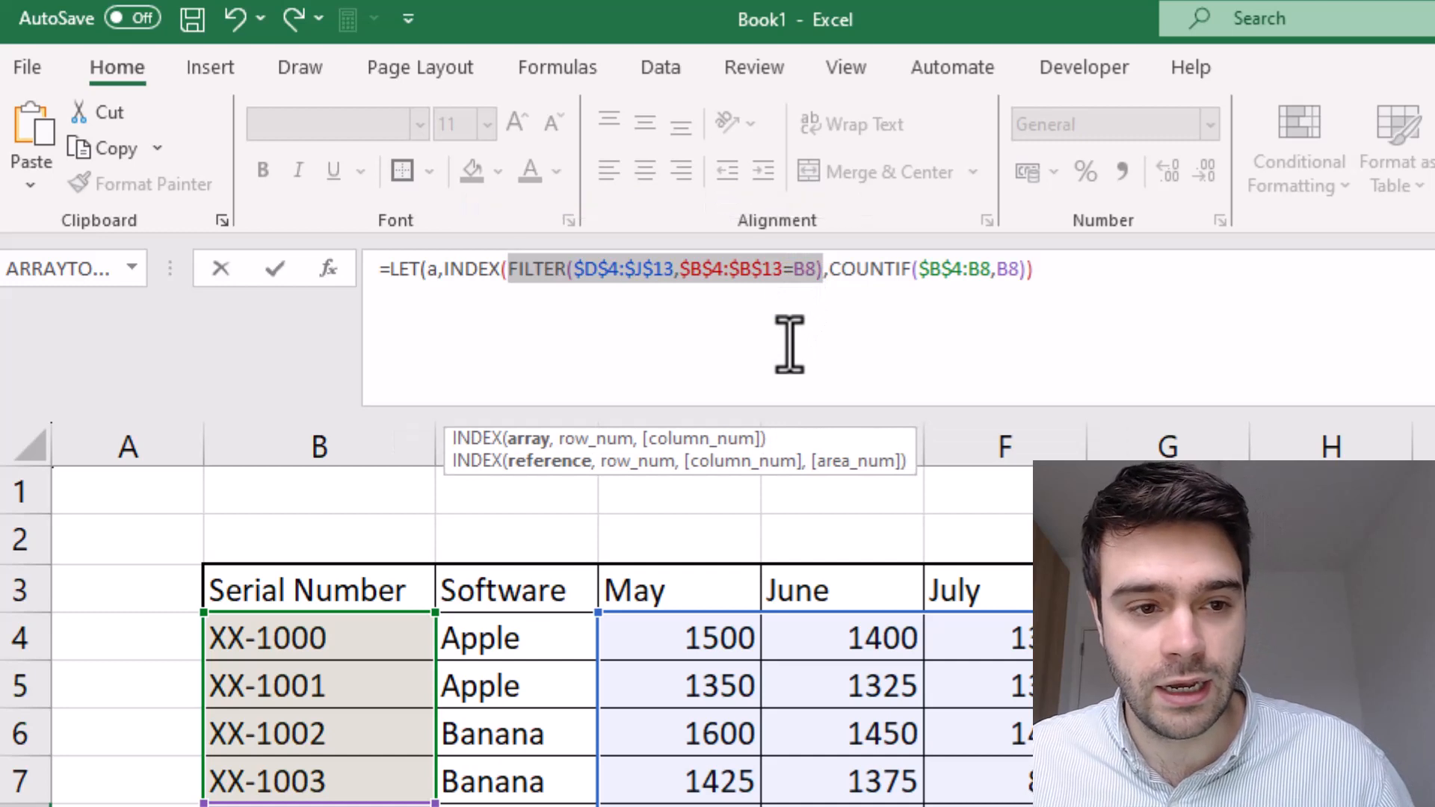
{"action": "type", "text": "a"}
{"action": "left_click", "coordinate": [443, 270]}
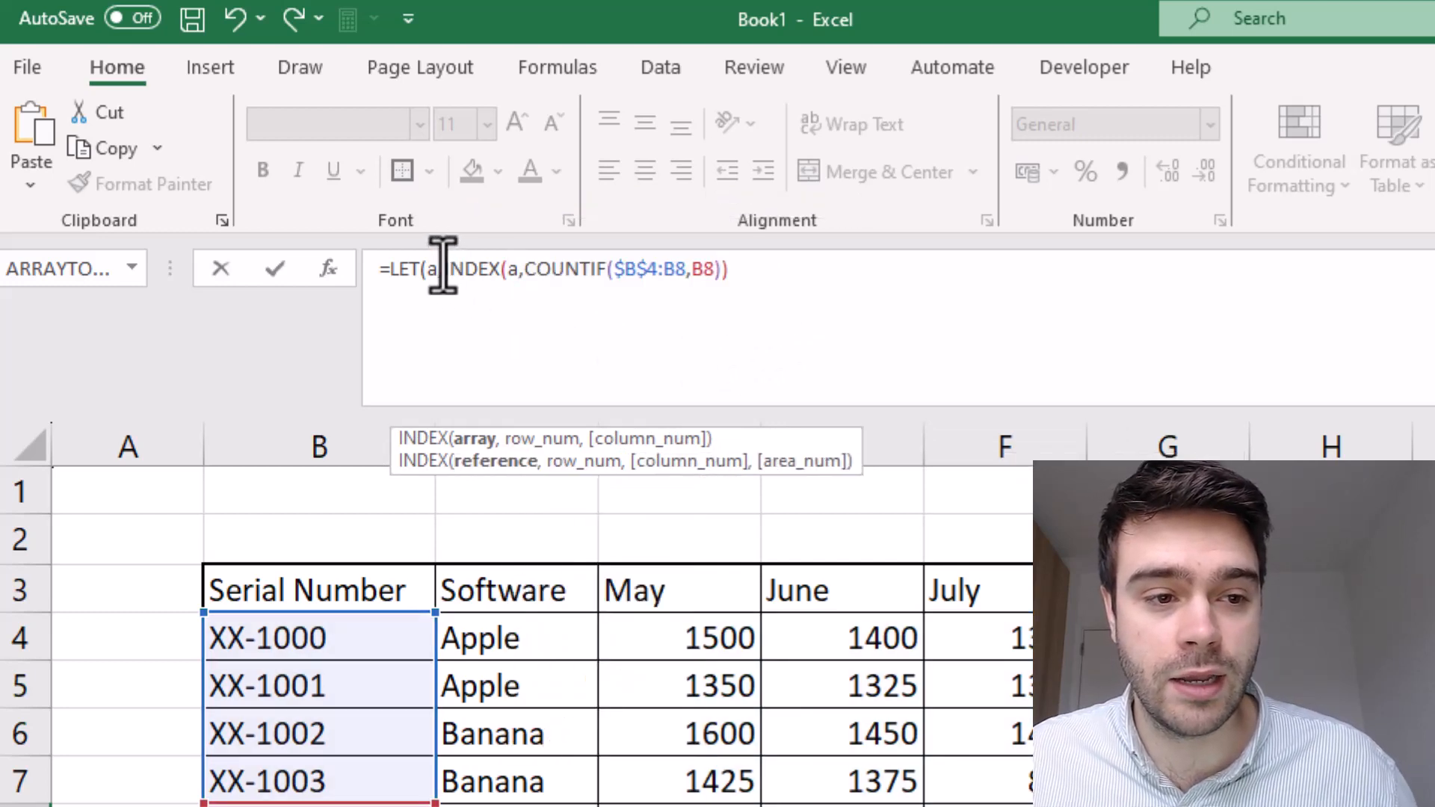
{"action": "key", "text": "ctrl+v"}
{"action": "type", "text": ","}
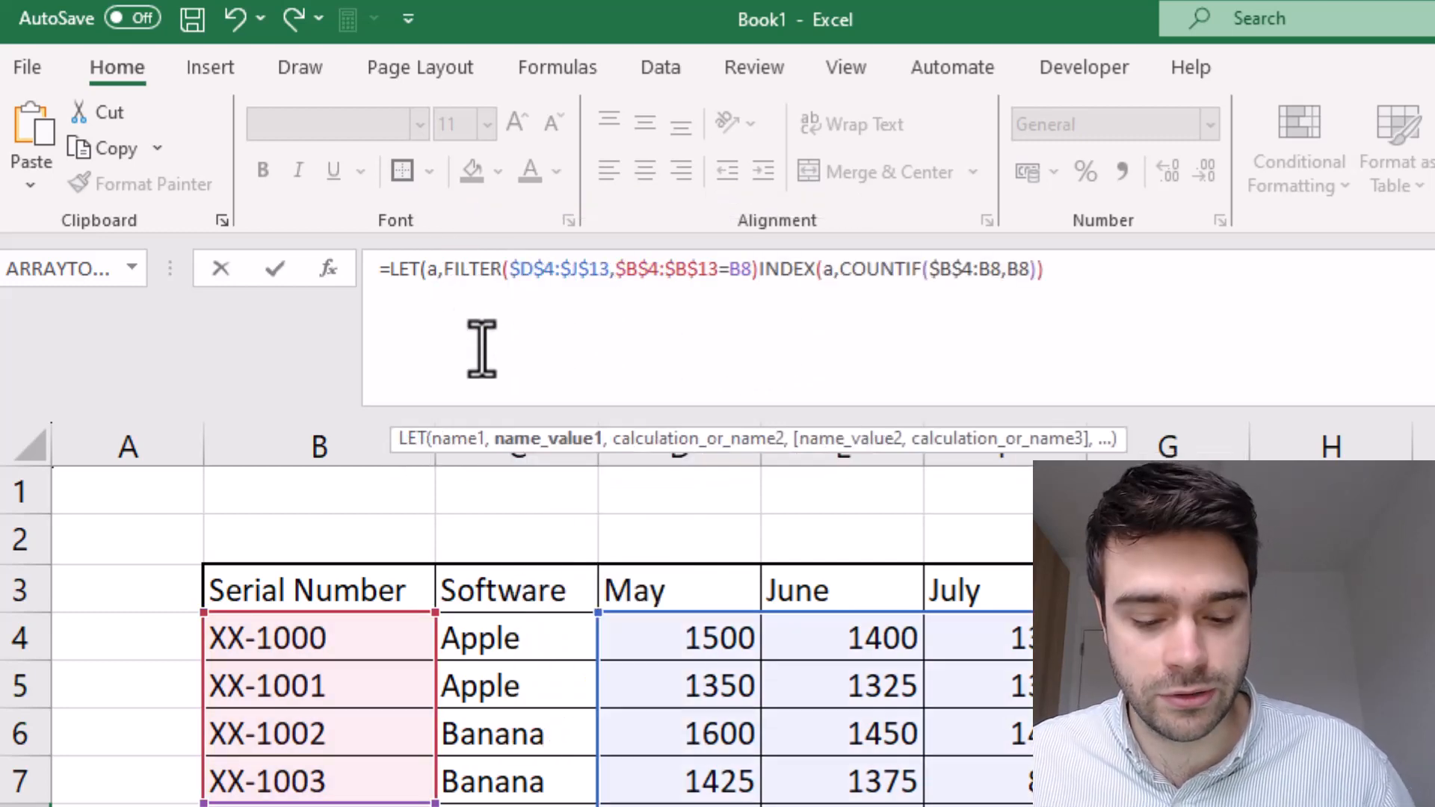
{"action": "key", "text": "alt+Return"}
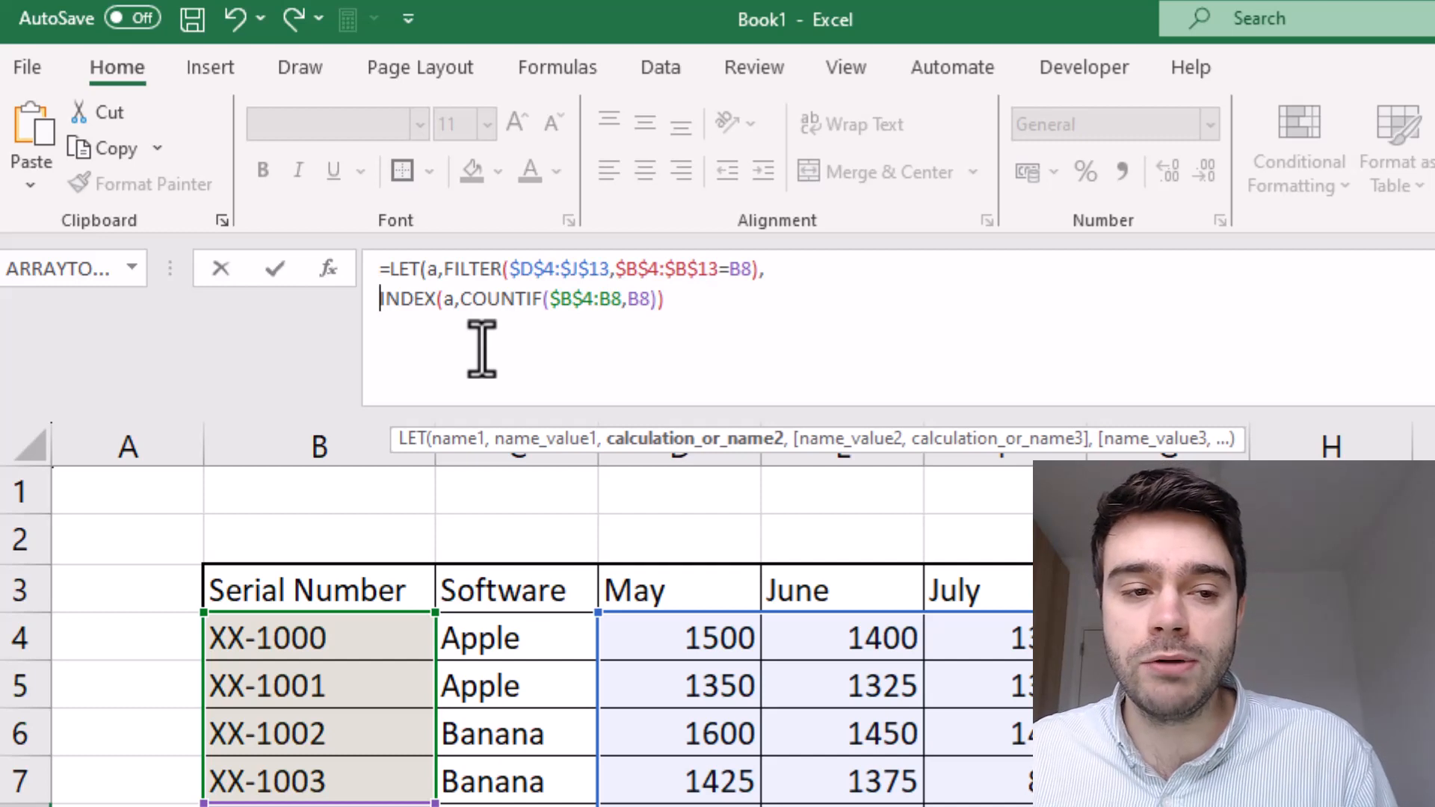
- Close the LET function after the INDEX calculation and enter the K8 formula
{"action": "double_click", "coordinate": [436, 271]}
{"action": "left_click_drag", "start_coordinate": [443, 269], "coordinate": [757, 280]}
{"action": "left_click", "coordinate": [726, 318]}
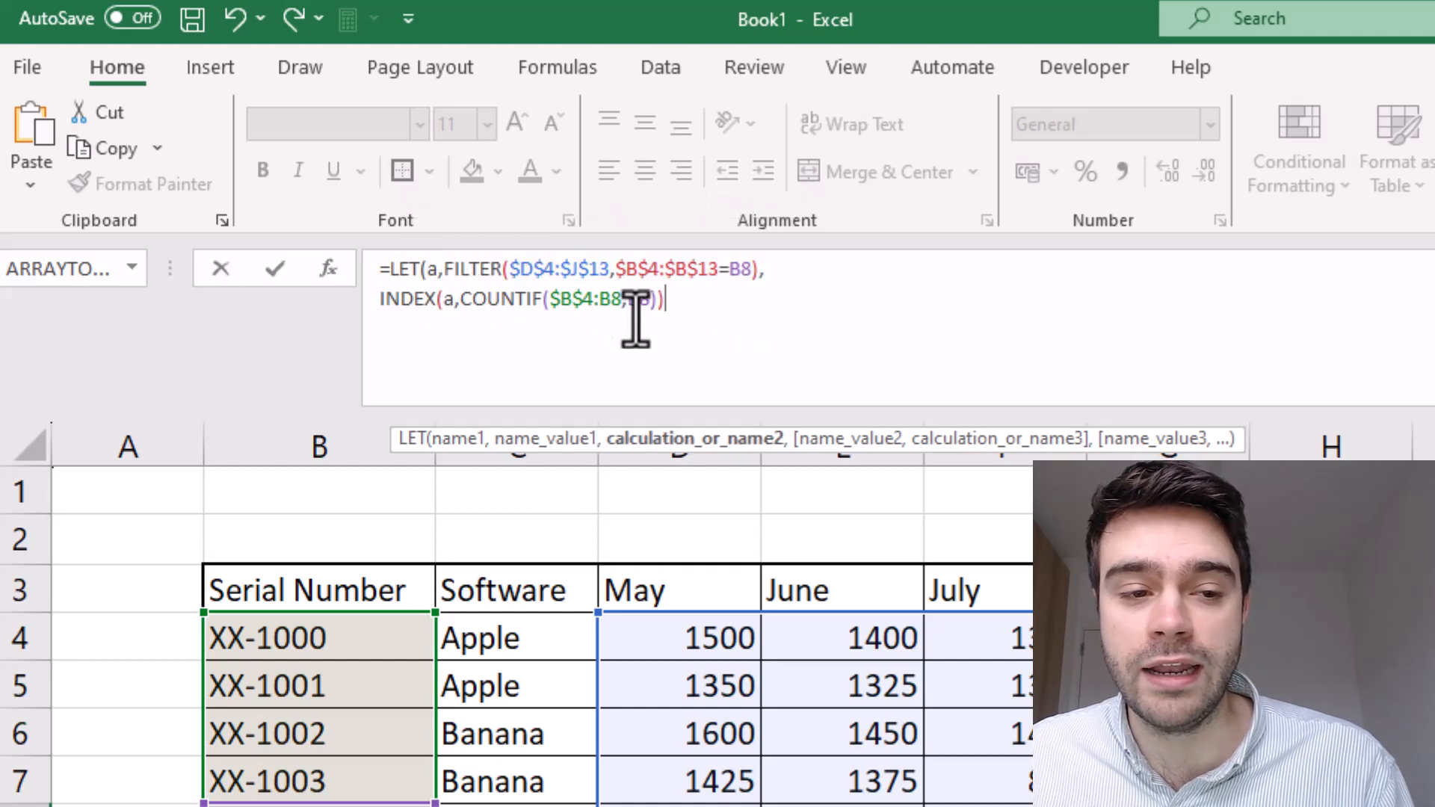
{"action": "left_click_drag", "start_coordinate": [447, 273], "coordinate": [759, 276]}
{"action": "left_click", "coordinate": [443, 303]}
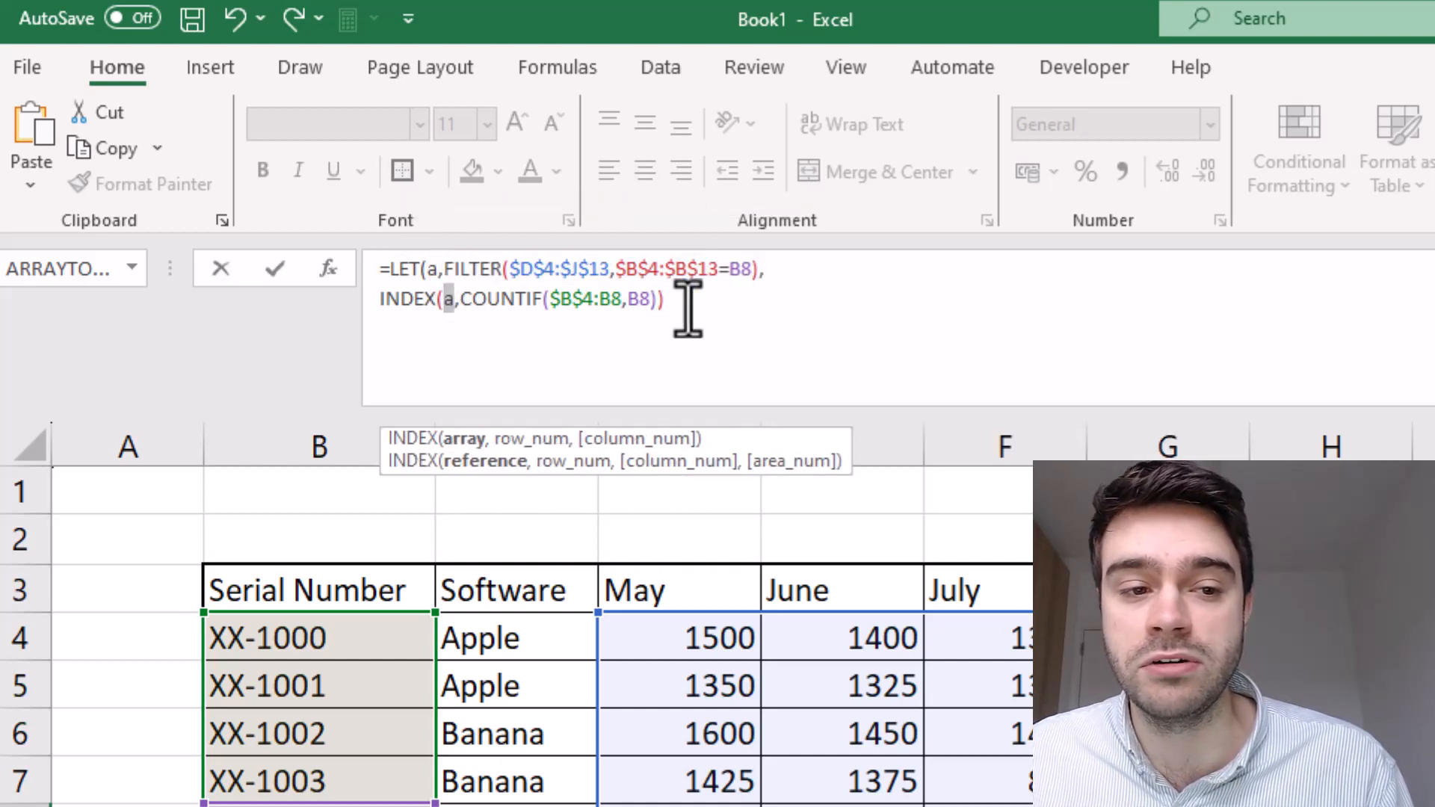
{"action": "left_click", "coordinate": [665, 338]}
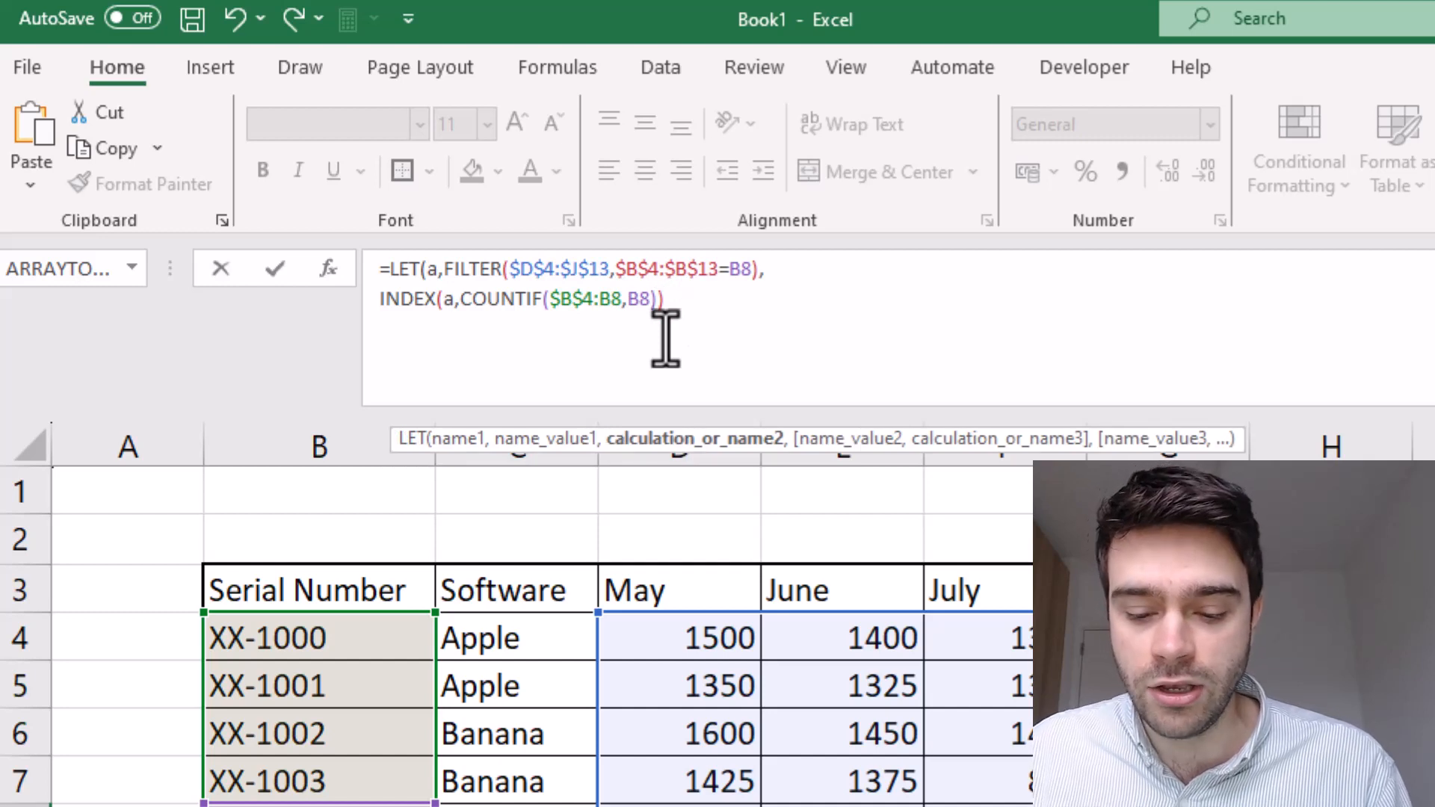
{"action": "type", "text": ")"}
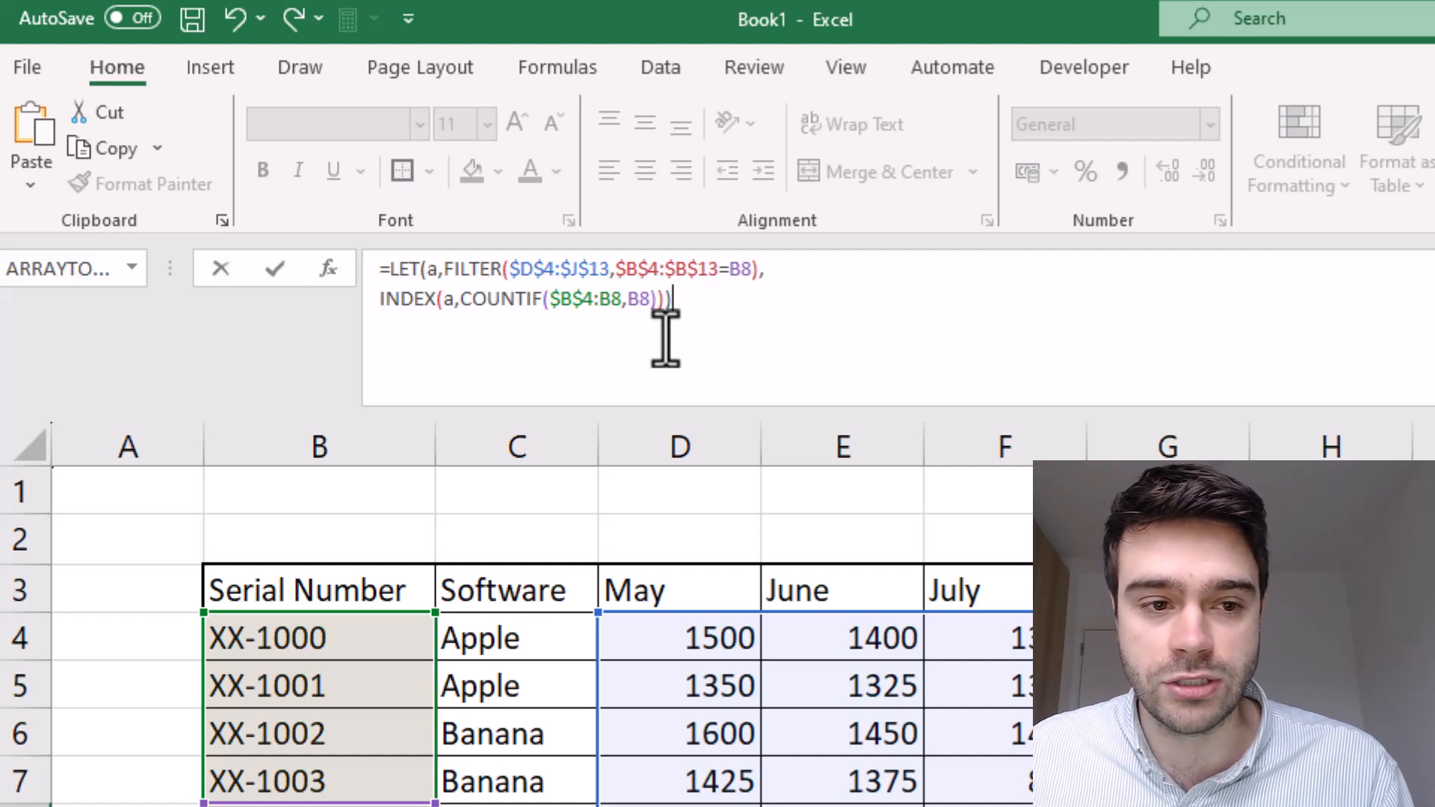
{"action": "left_click_drag", "start_coordinate": [444, 271], "coordinate": [796, 258]}
{"action": "left_click", "coordinate": [798, 293]}
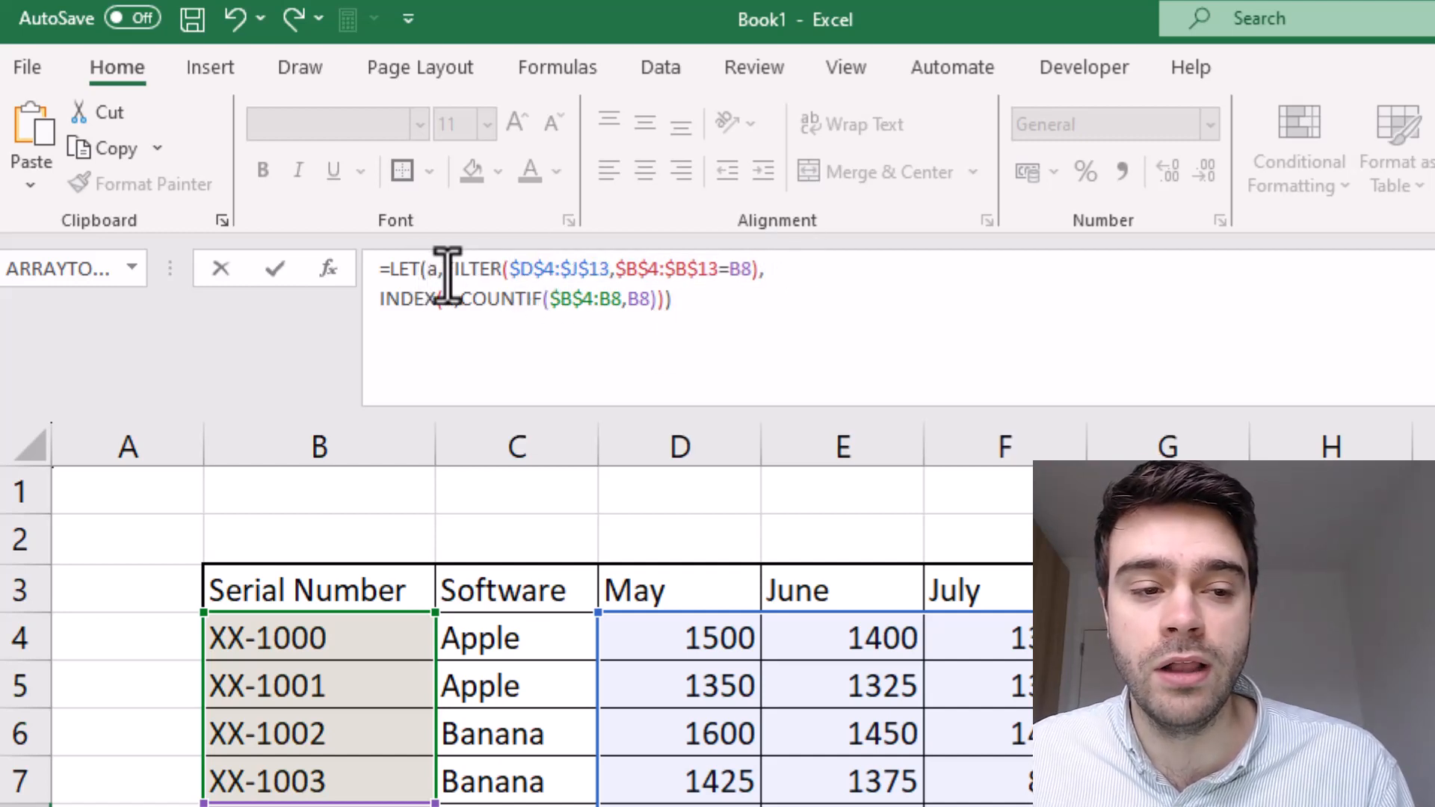
{"action": "left_click_drag", "start_coordinate": [382, 296], "coordinate": [667, 300]}
{"action": "left_click", "coordinate": [721, 308]}
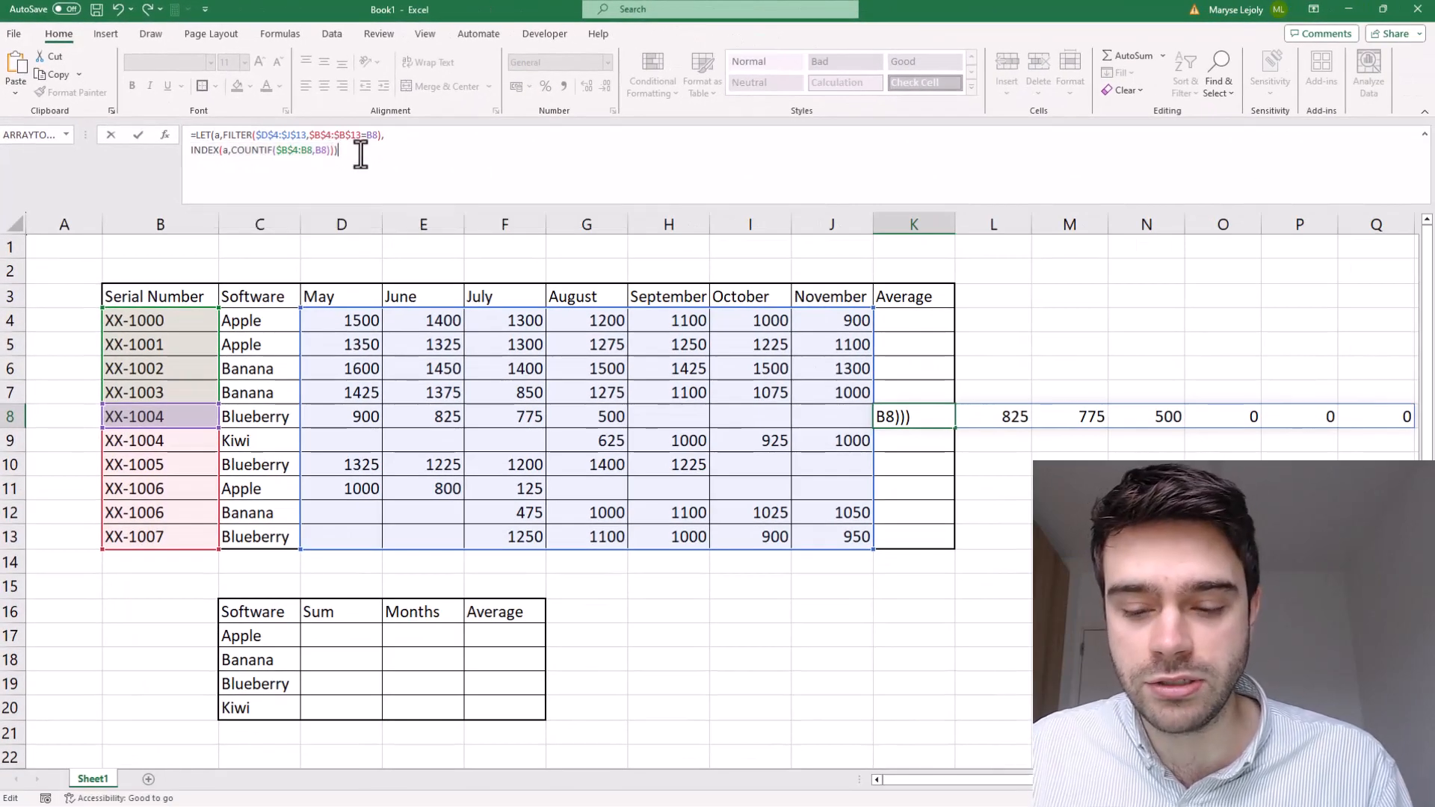
{"action": "key", "text": "Return"}
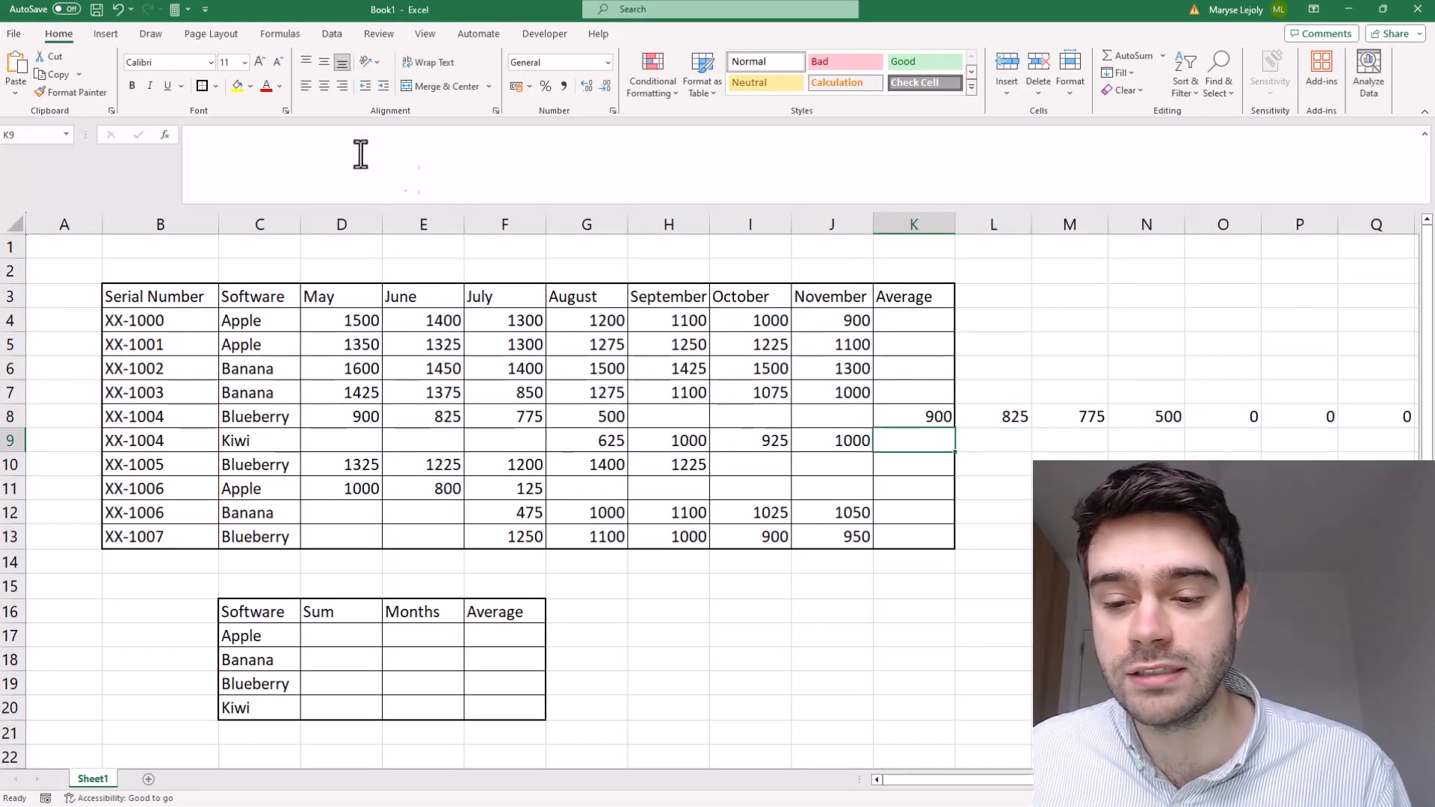
- Copy COUNTIF($B$4:B8,B8) from INDEX's row argument in the K8 formula and replace it there with b
{"action": "left_click", "coordinate": [925, 415]}
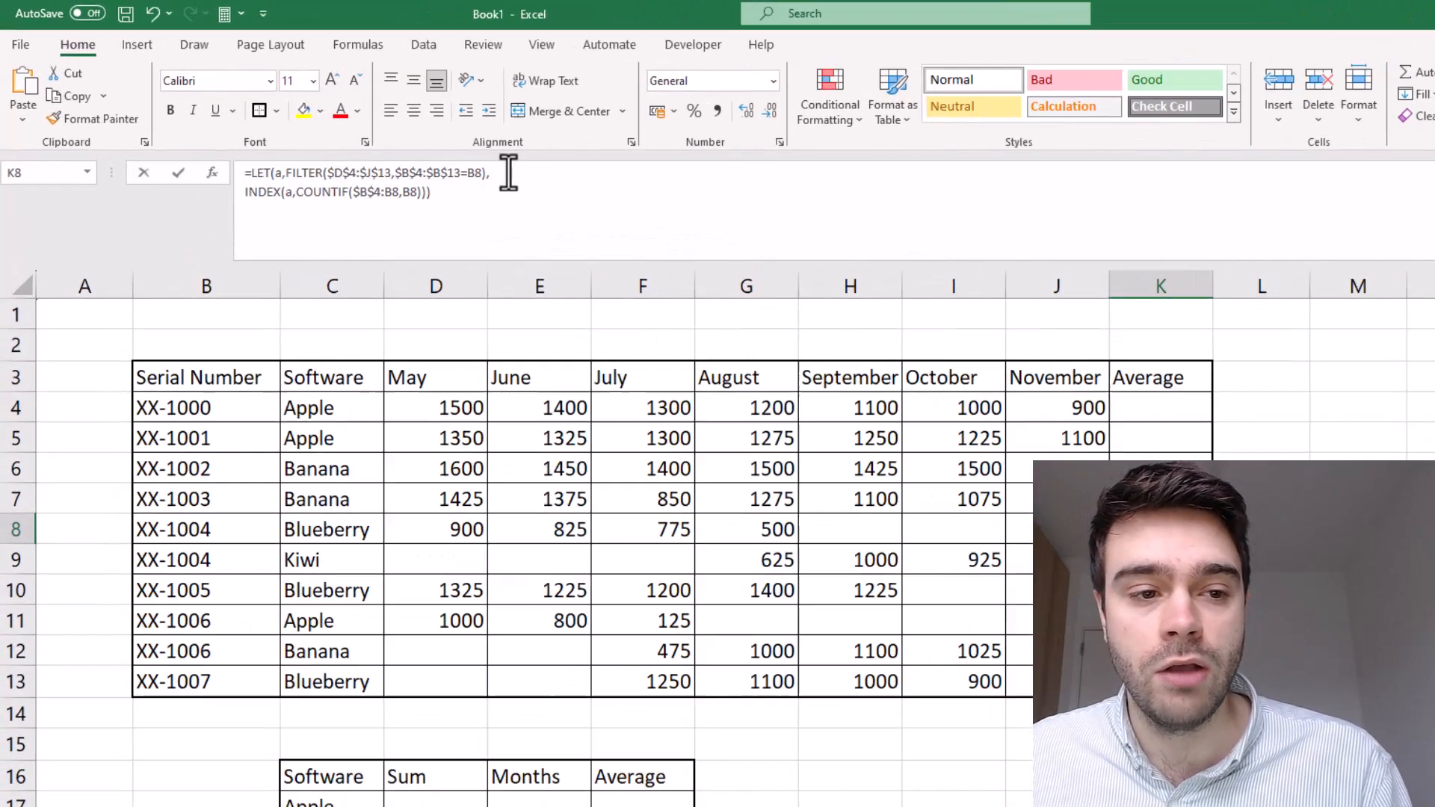
{"action": "left_click", "coordinate": [372, 139]}
{"action": "left_click", "coordinate": [486, 307]}
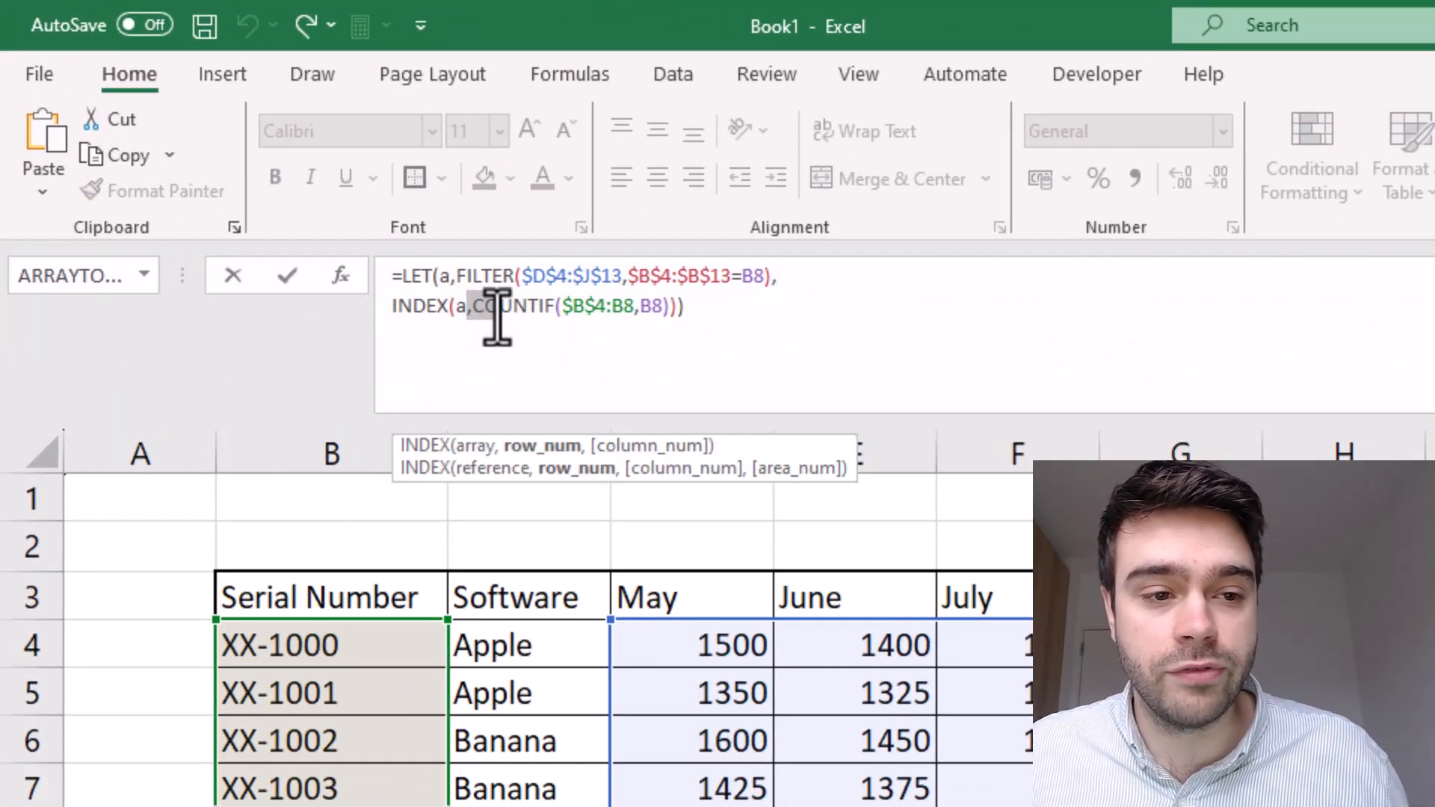
{"action": "left_click_drag", "start_coordinate": [472, 306], "coordinate": [693, 321]}
{"action": "key", "text": "ctrl+c"}
{"action": "type", "text": "b"}
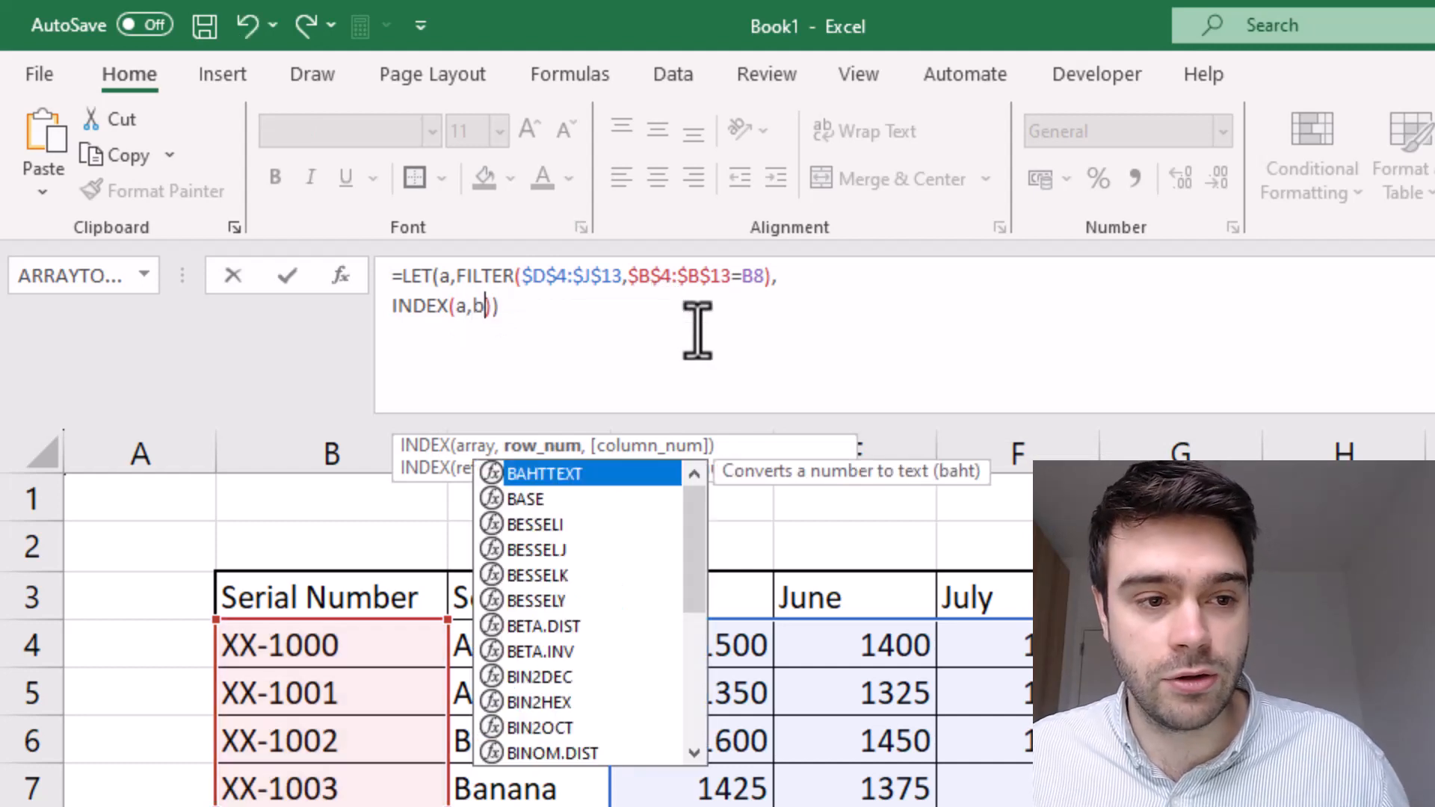
- Define b as COUNTIF($B$4:B8,B8) on a new line before INDEX in the LET function and enter the formula
{"action": "left_click", "coordinate": [835, 282]}
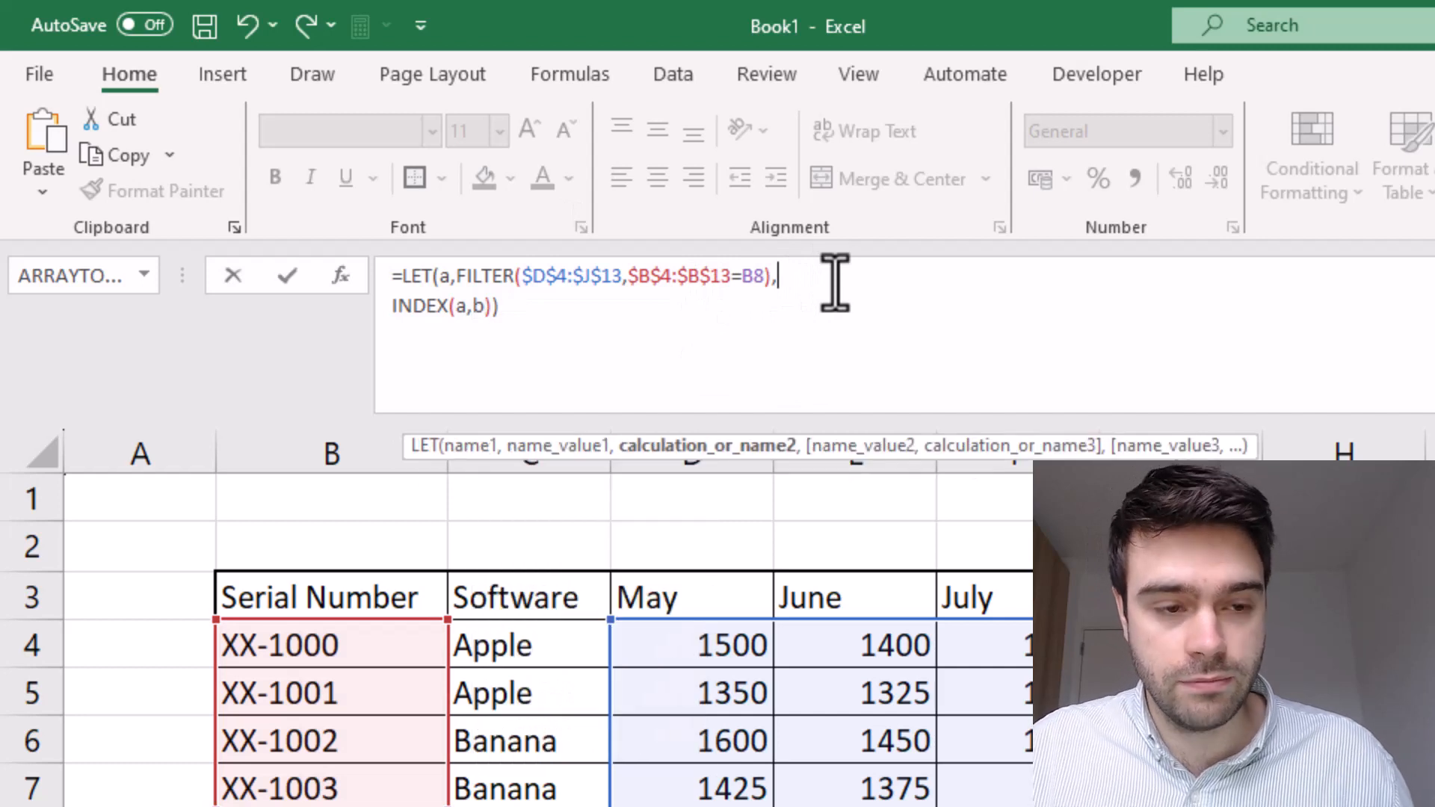
{"action": "key", "text": "alt+Return"}
{"action": "type", "text": "b,"}
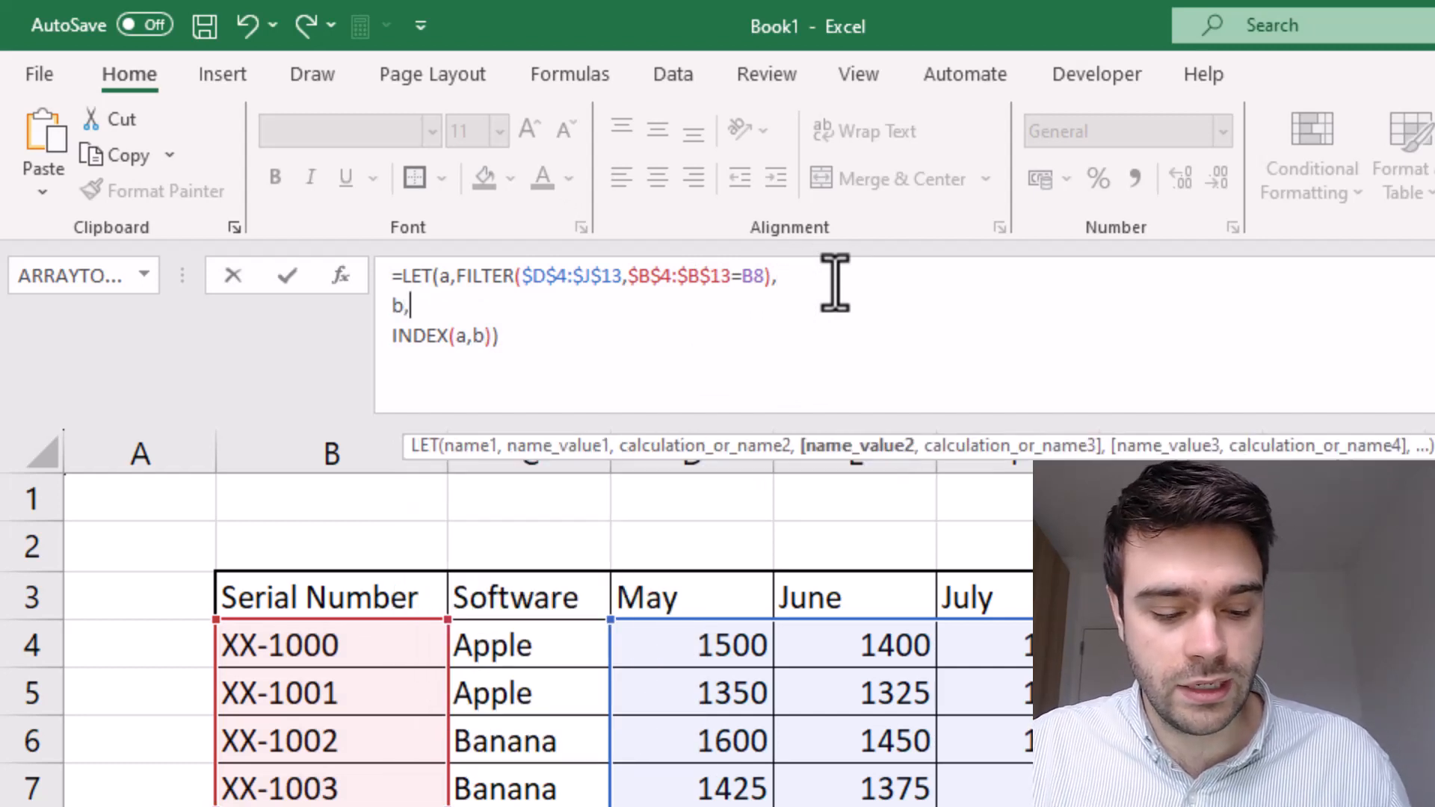
{"action": "key", "text": "ctrl+v"}
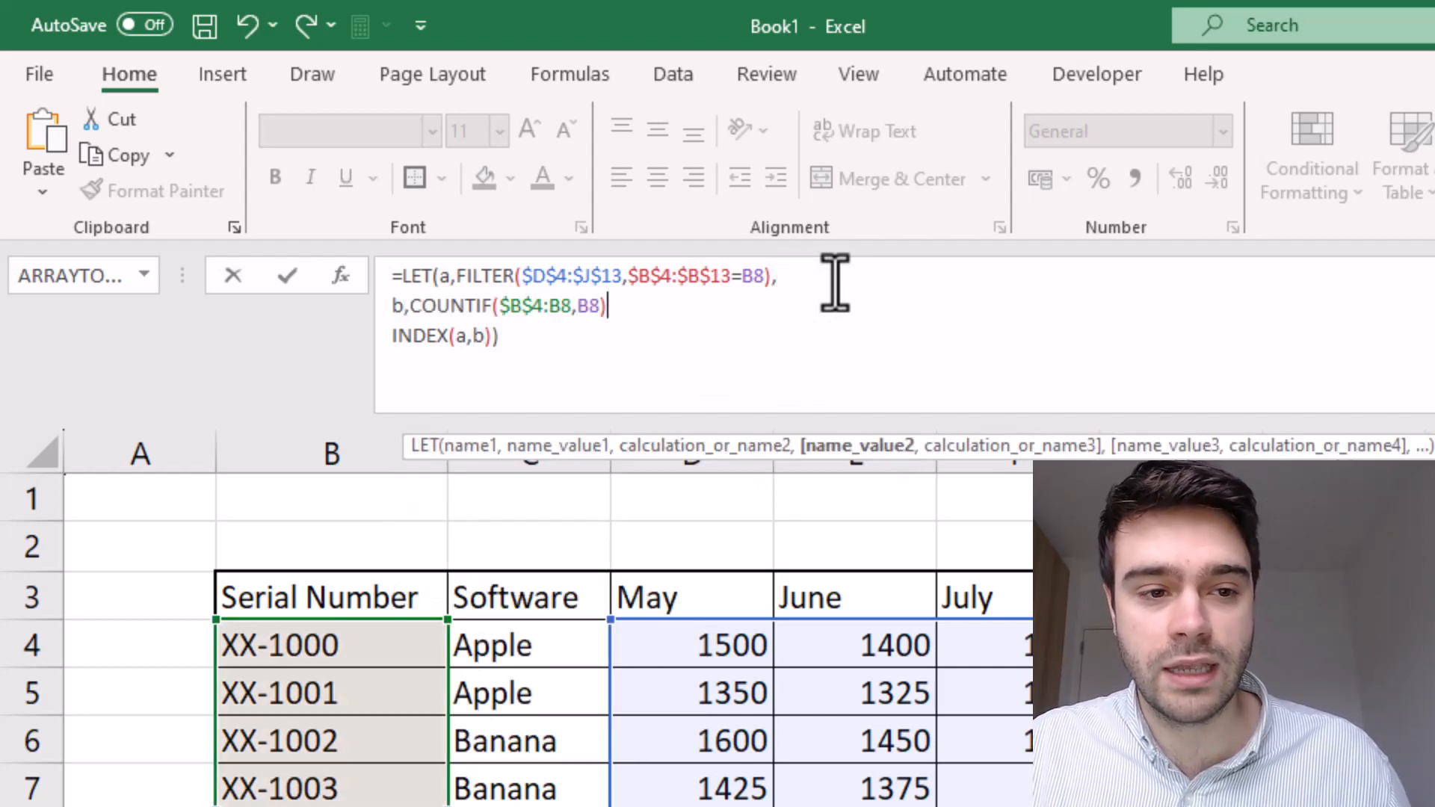
{"action": "type", "text": ","}
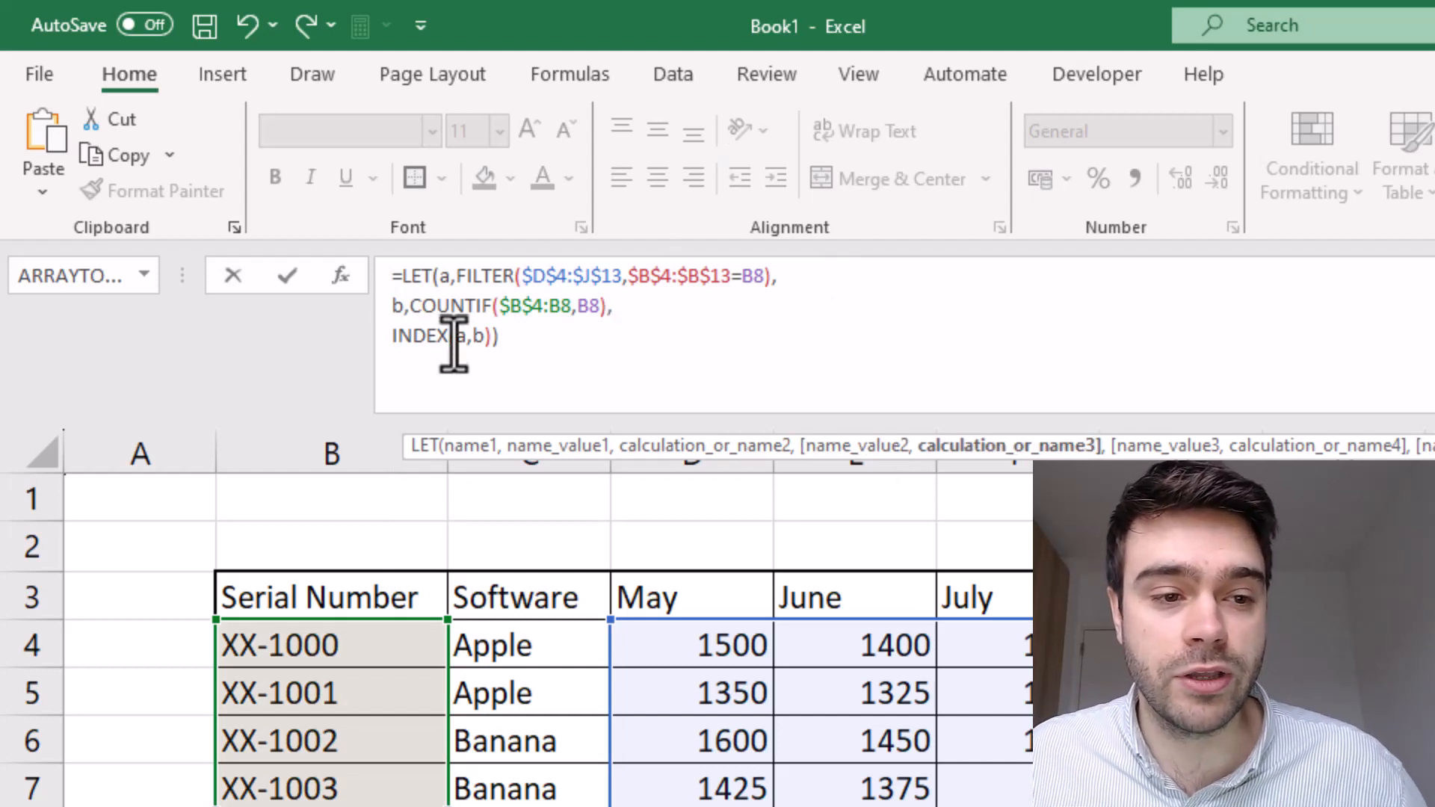
{"action": "left_click_drag", "start_coordinate": [512, 343], "coordinate": [377, 338]}
{"action": "left_click", "coordinate": [513, 333]}
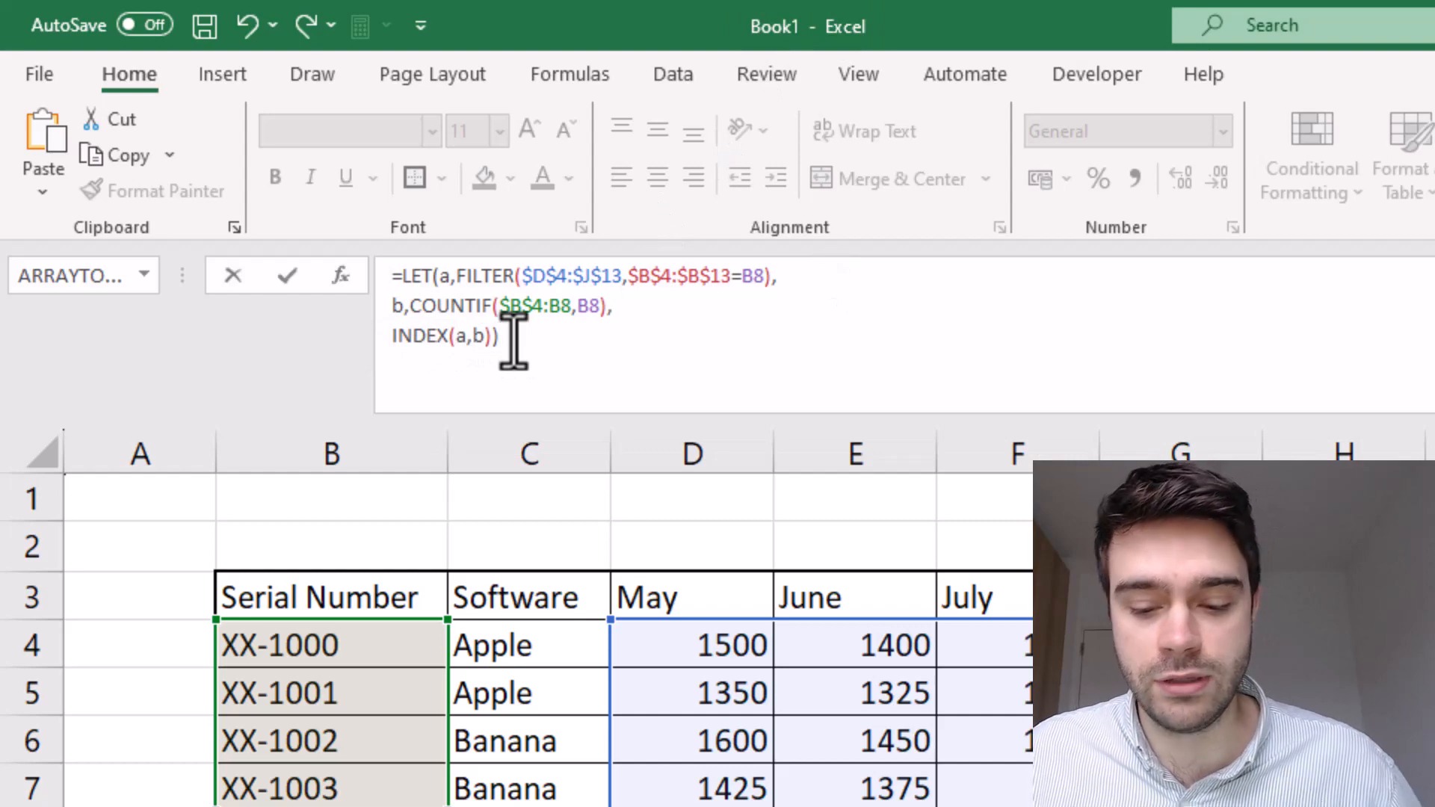
{"action": "key", "text": "Return"}
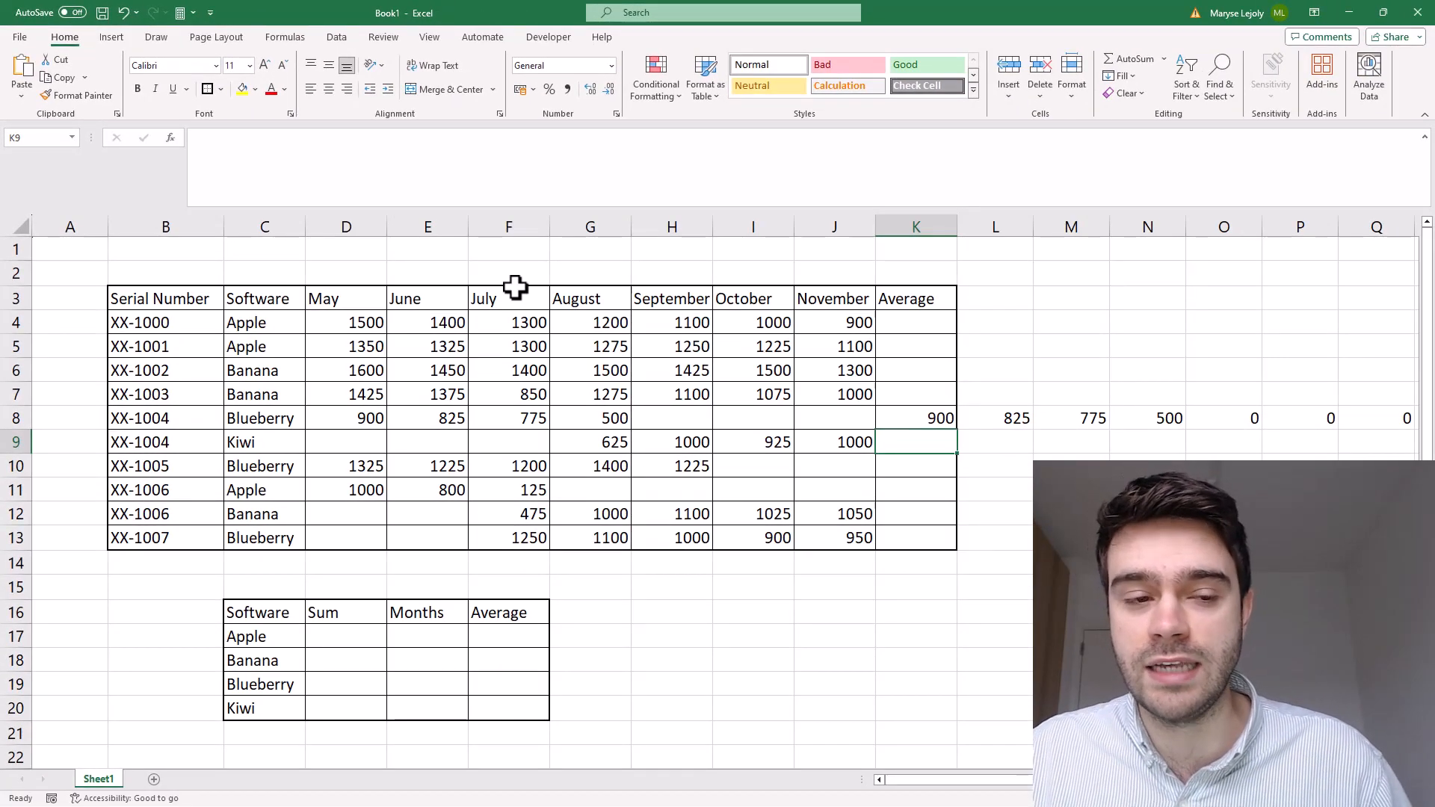
- Examine the K8 result against the May-to-August values in D8:G8 and D9:G9 for the repeated serial number
{"action": "left_click", "coordinate": [940, 420]}
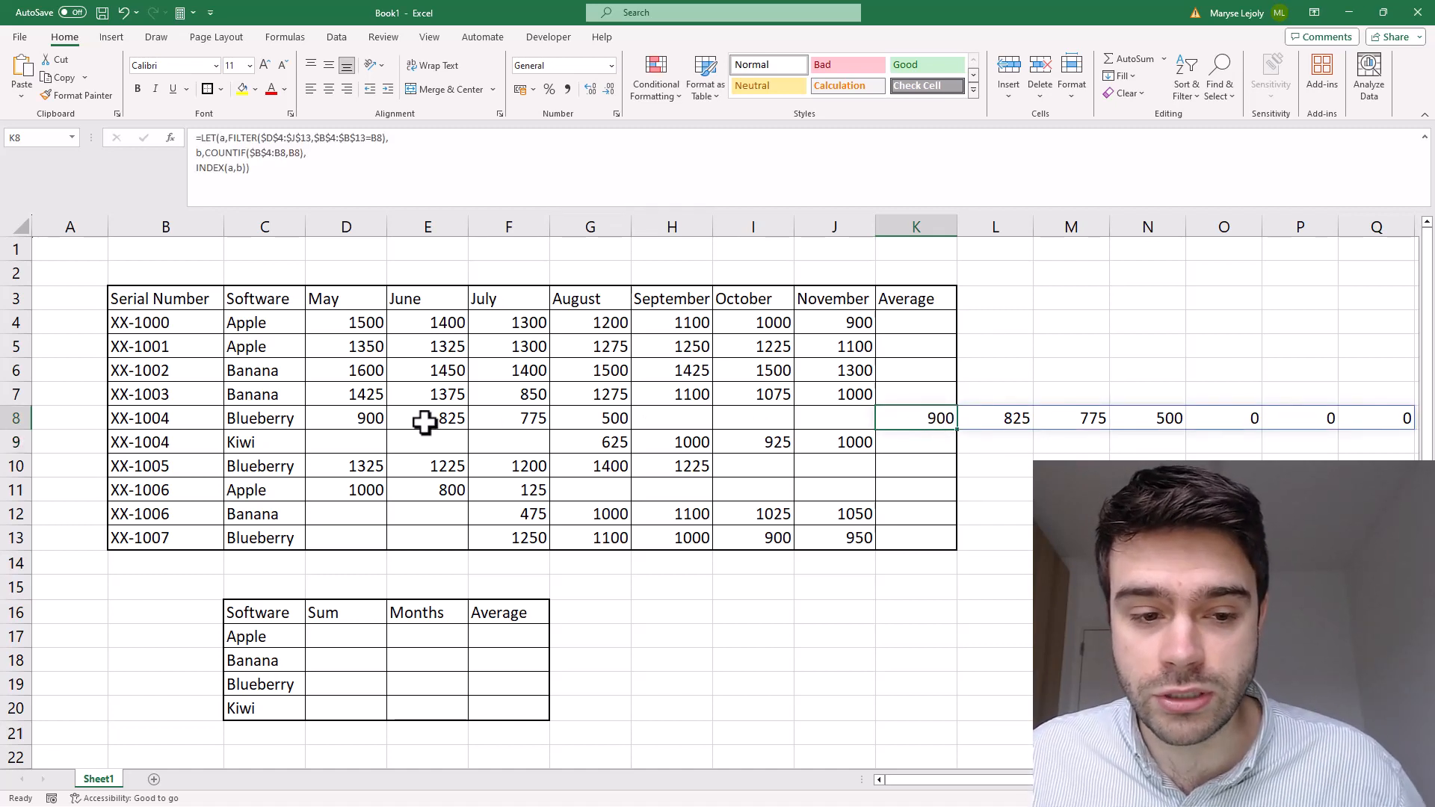
{"action": "left_click_drag", "start_coordinate": [356, 423], "coordinate": [608, 423]}
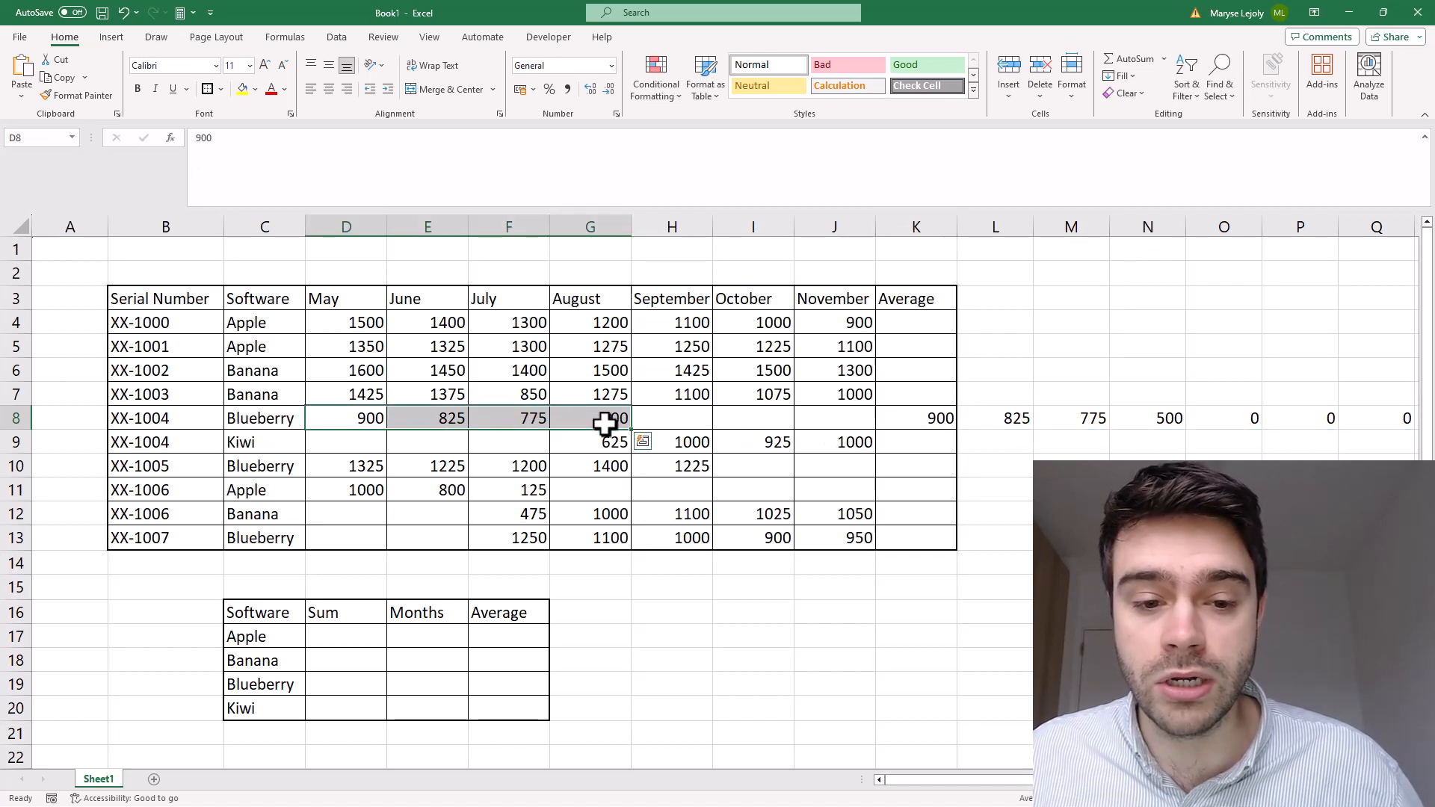
{"action": "left_click", "coordinate": [386, 441]}
{"action": "left_click_drag", "start_coordinate": [386, 441], "coordinate": [614, 447]}
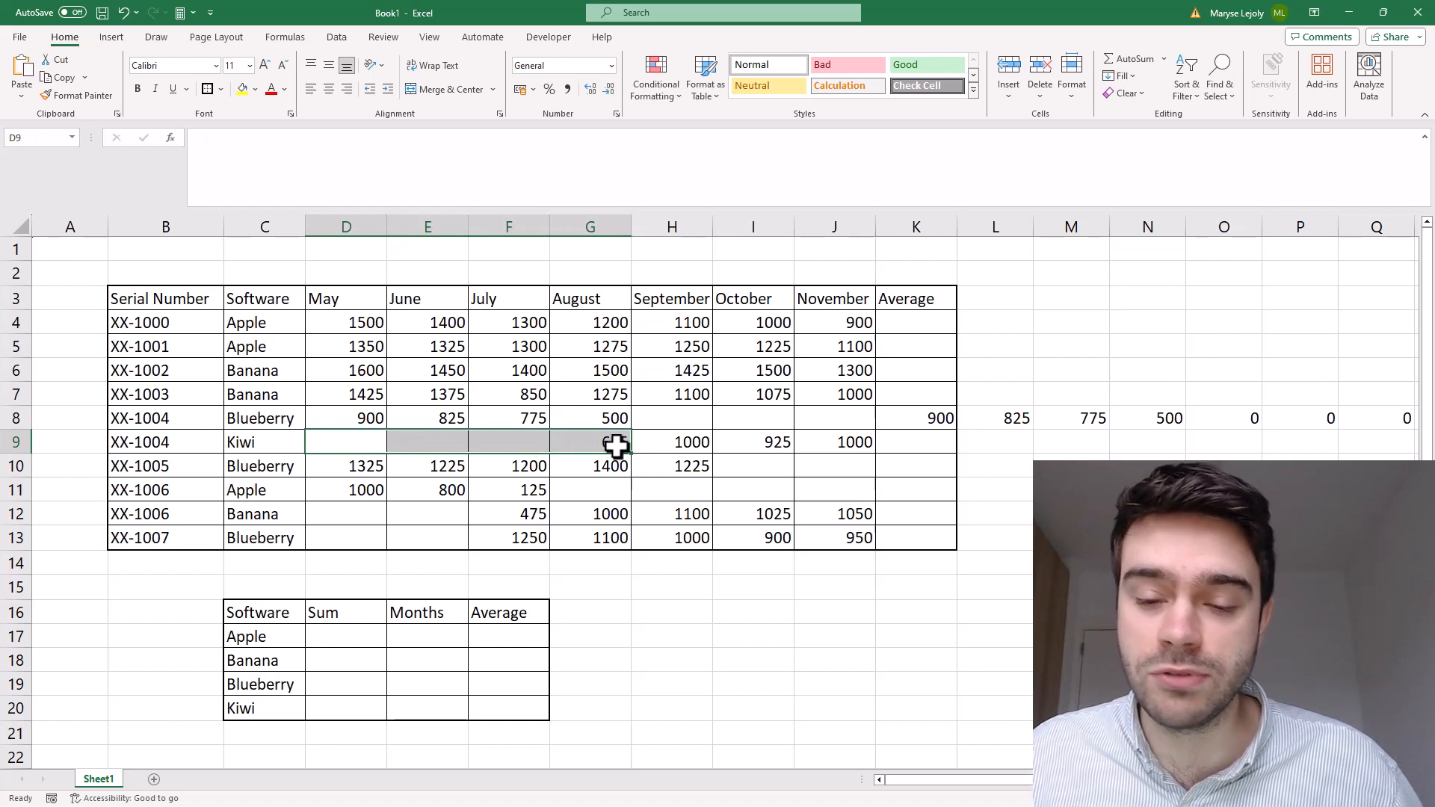
- Insert a FILTER function before INDEX(a,b) in the K8 formula, with a as its array argument
{"action": "left_click", "coordinate": [914, 419]}
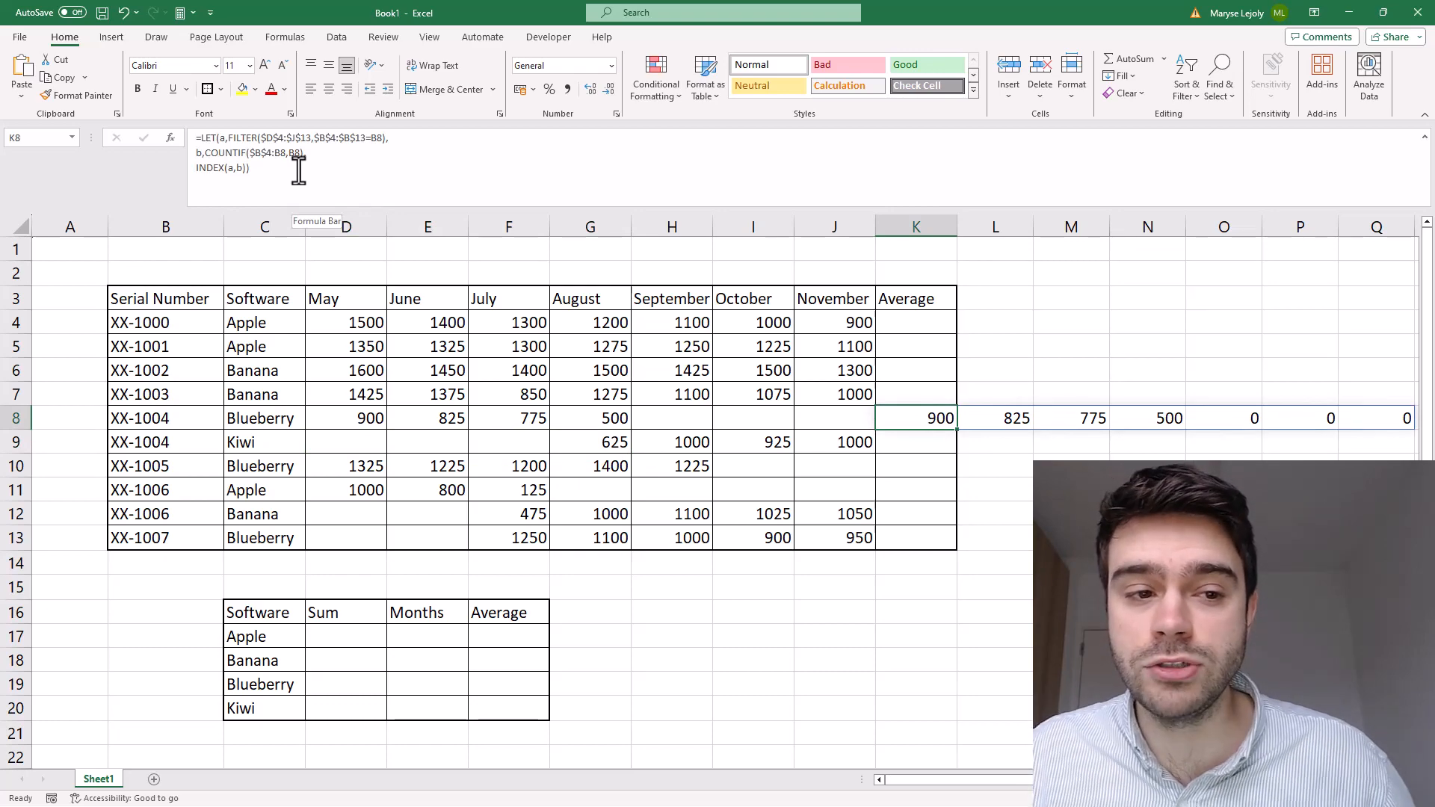
{"action": "left_click", "coordinate": [191, 168]}
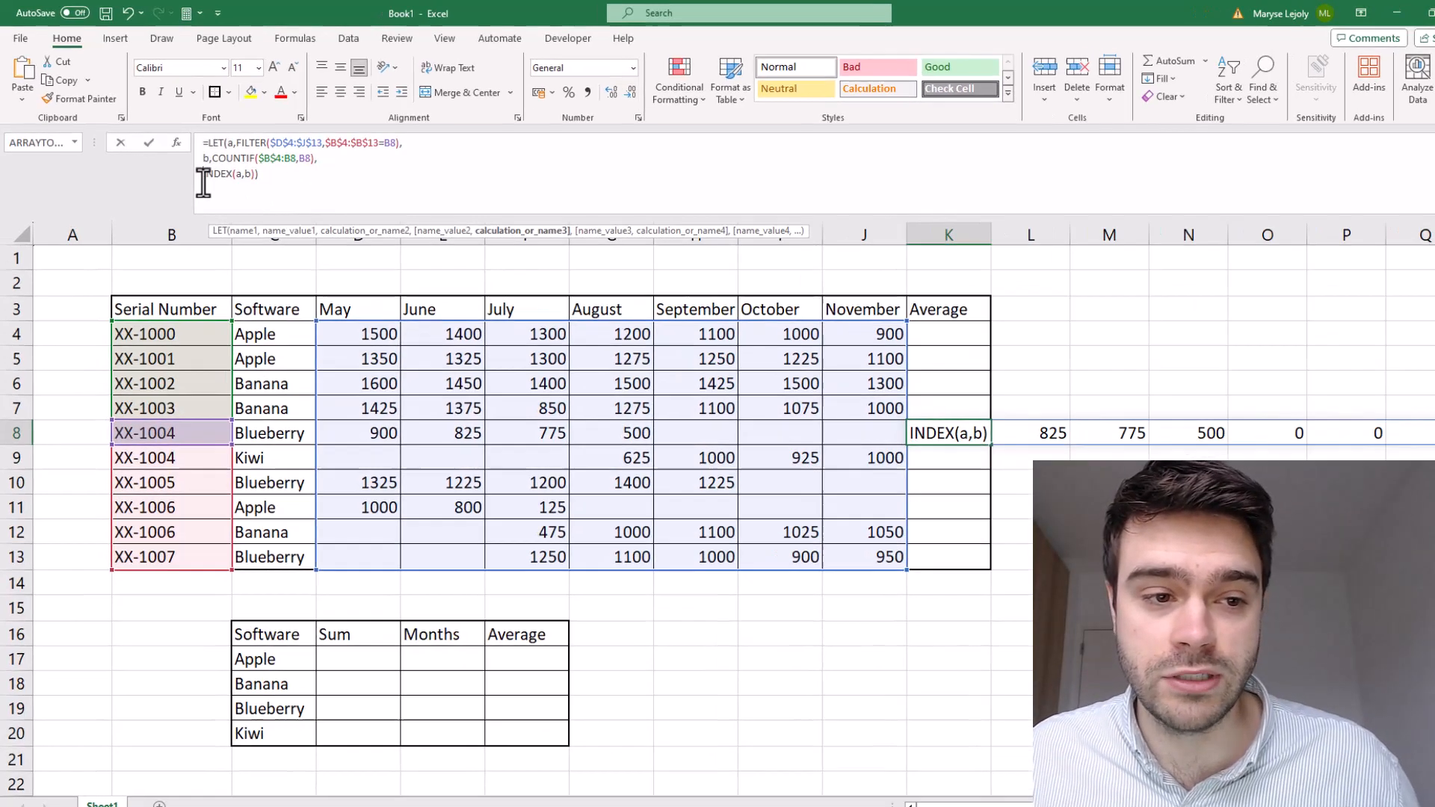
{"action": "type", "text": "FILTER("}
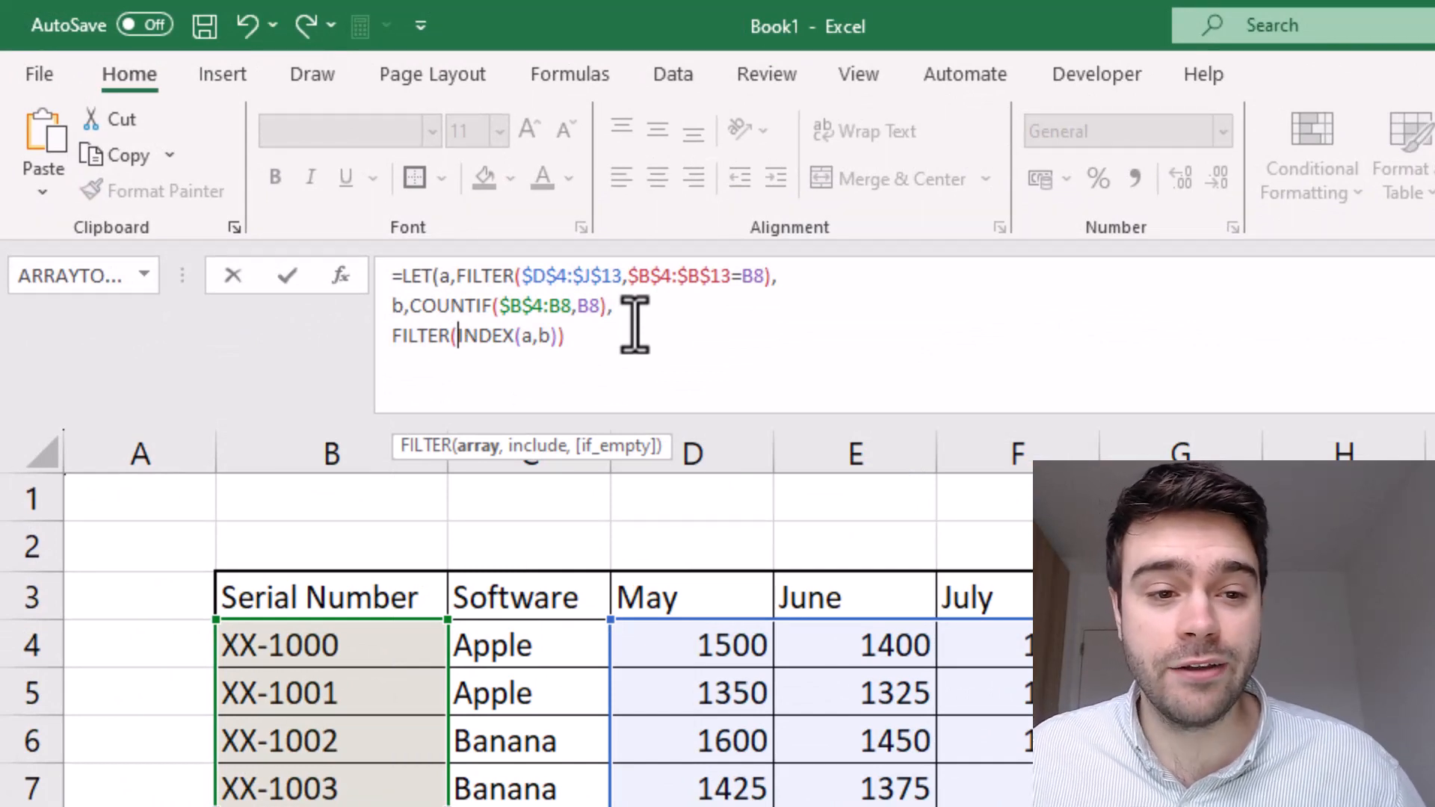
{"action": "left_click_drag", "start_coordinate": [780, 276], "coordinate": [455, 300]}
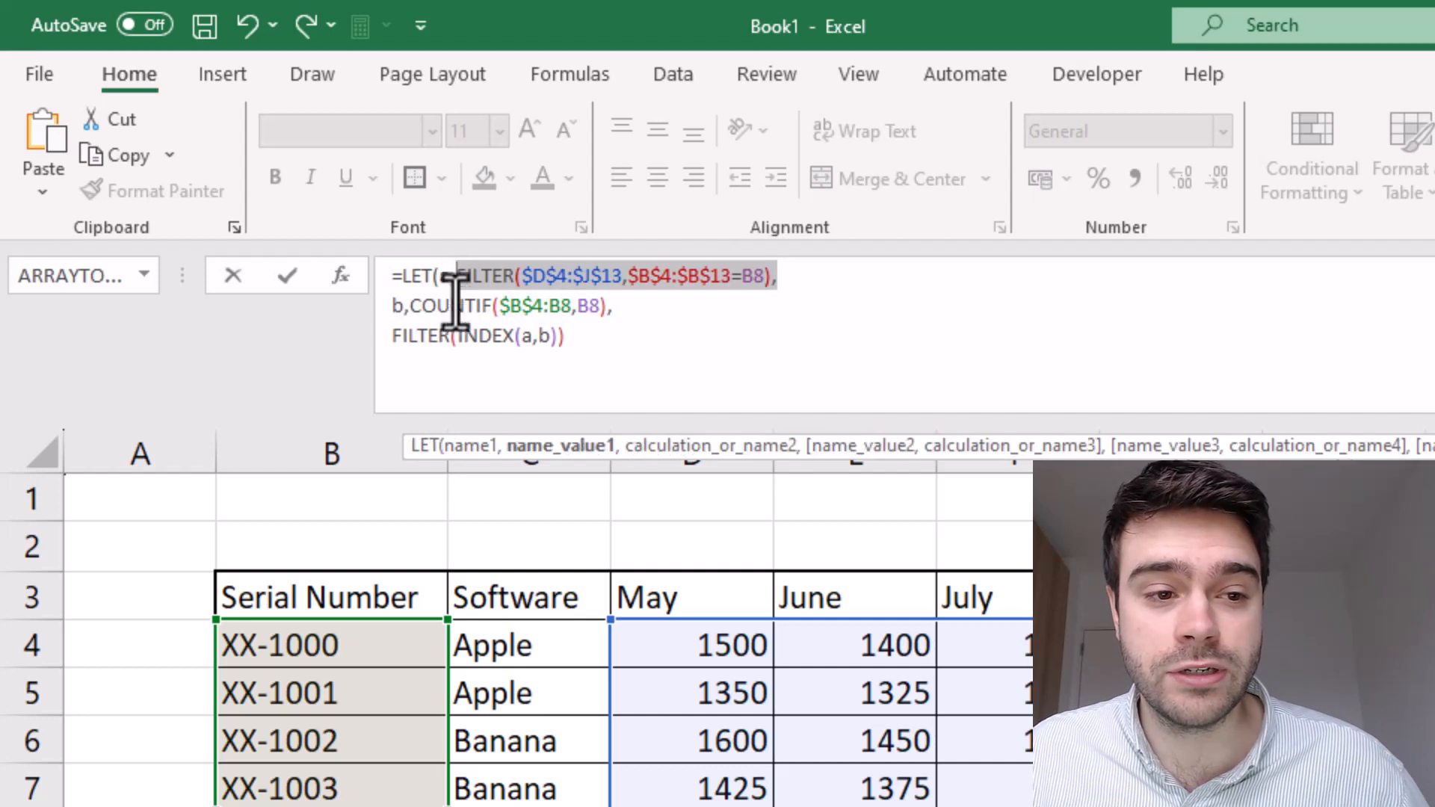
{"action": "left_click", "coordinate": [457, 334]}
{"action": "type", "text": "a"}
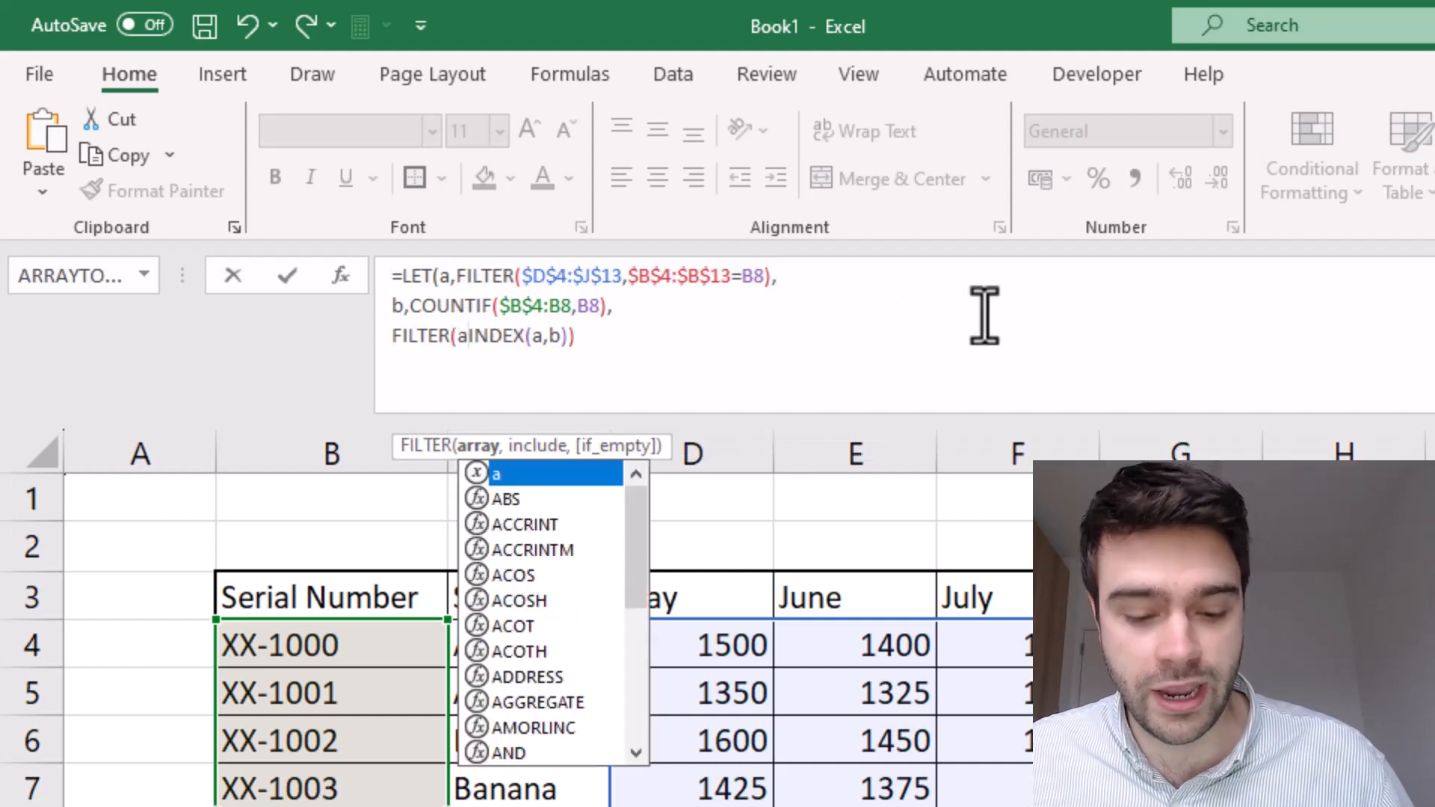
{"action": "type", "text": ","}
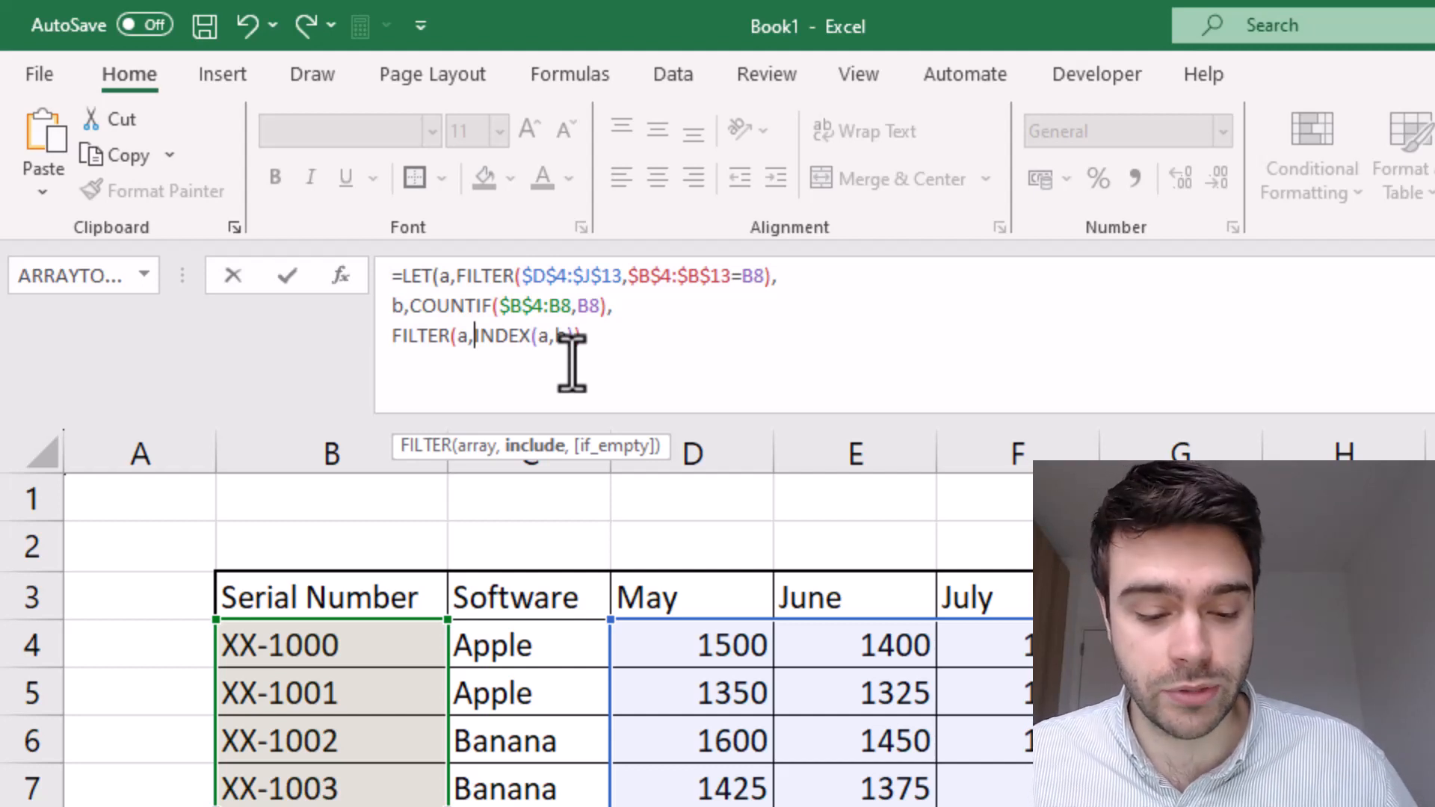
- Make (INDEX(a,b)>0) the first include condition of the FILTER function and add a closing parenthesis
{"action": "type", "text": "("}
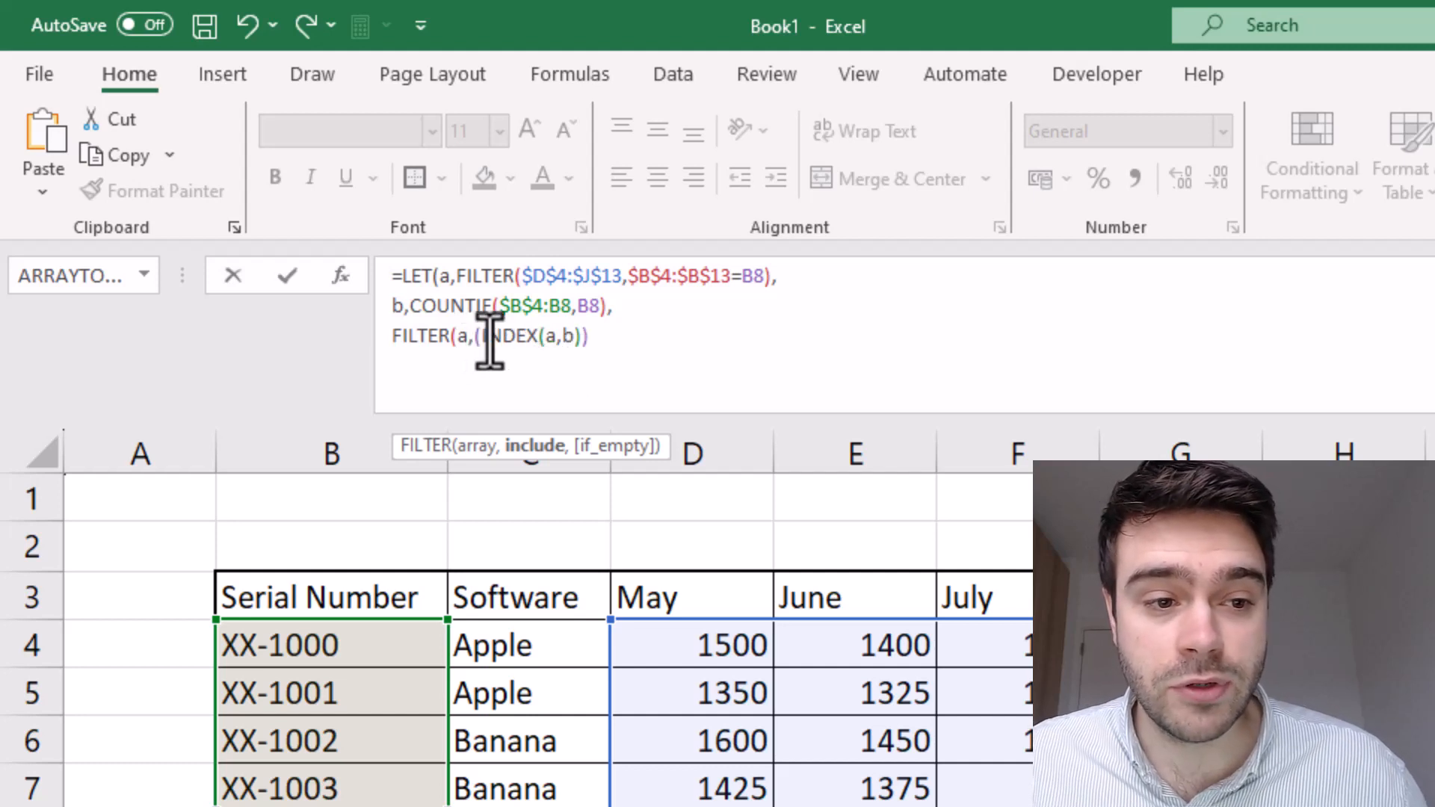
{"action": "left_click_drag", "start_coordinate": [484, 340], "coordinate": [579, 344]}
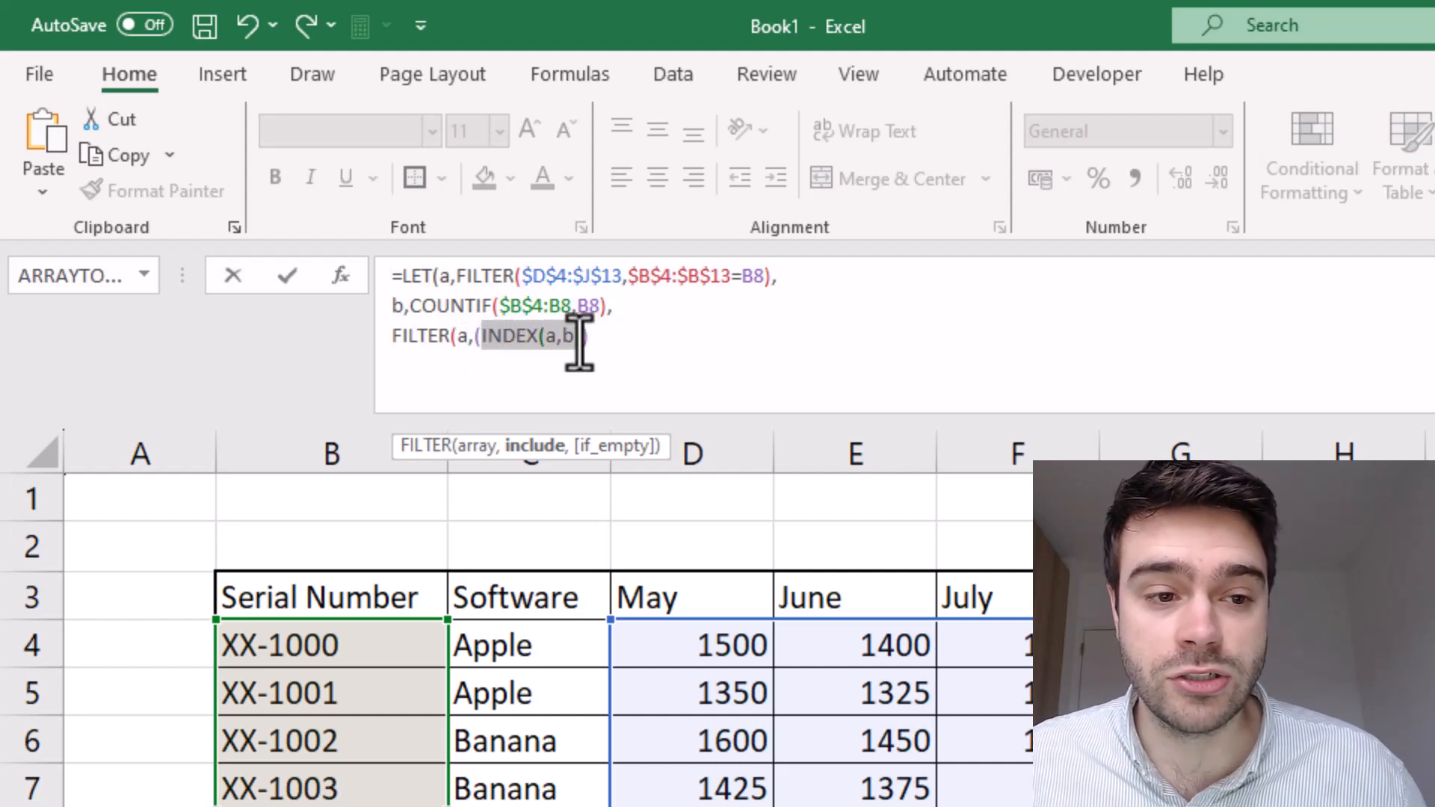
{"action": "left_click", "coordinate": [579, 344]}
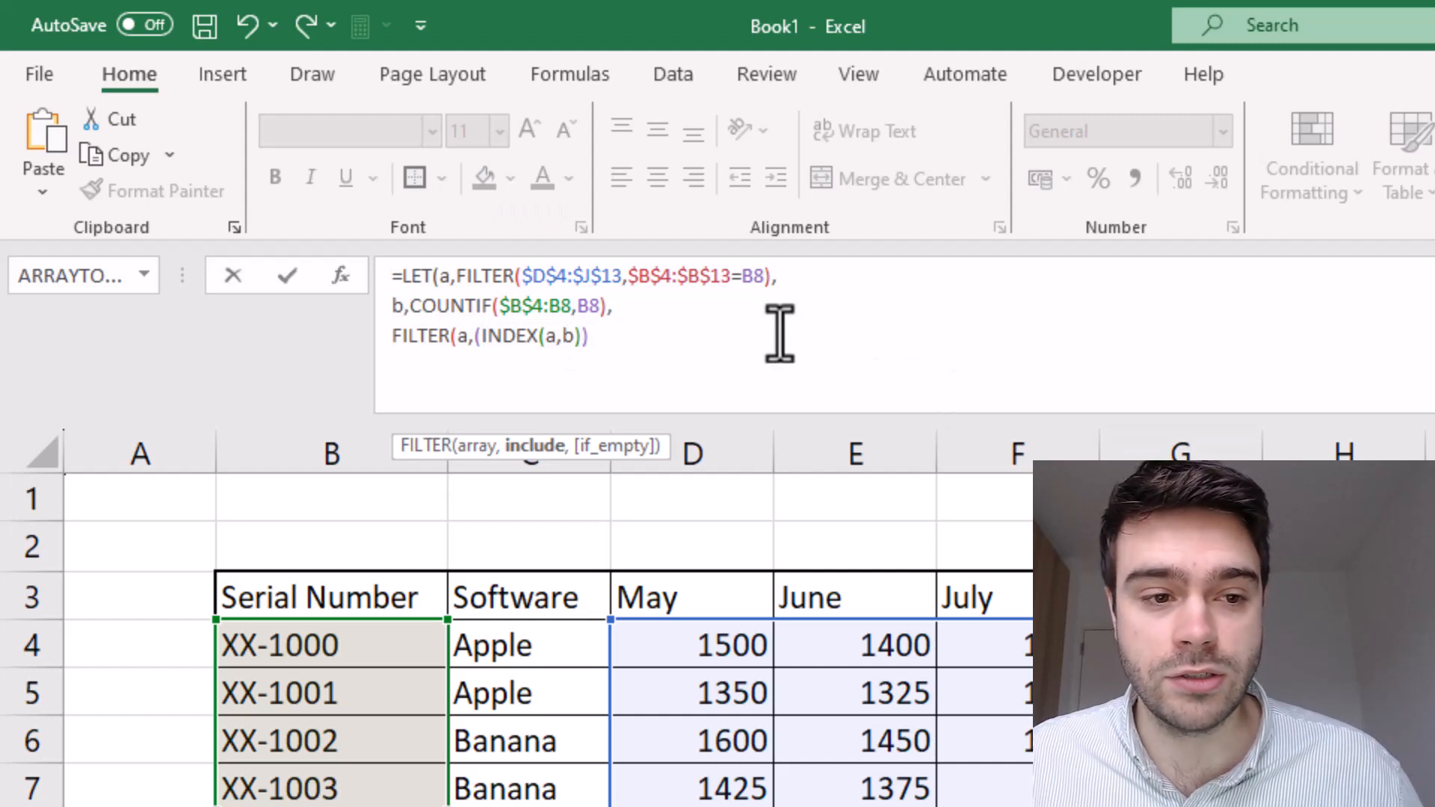
{"action": "type", "text": ">0"}
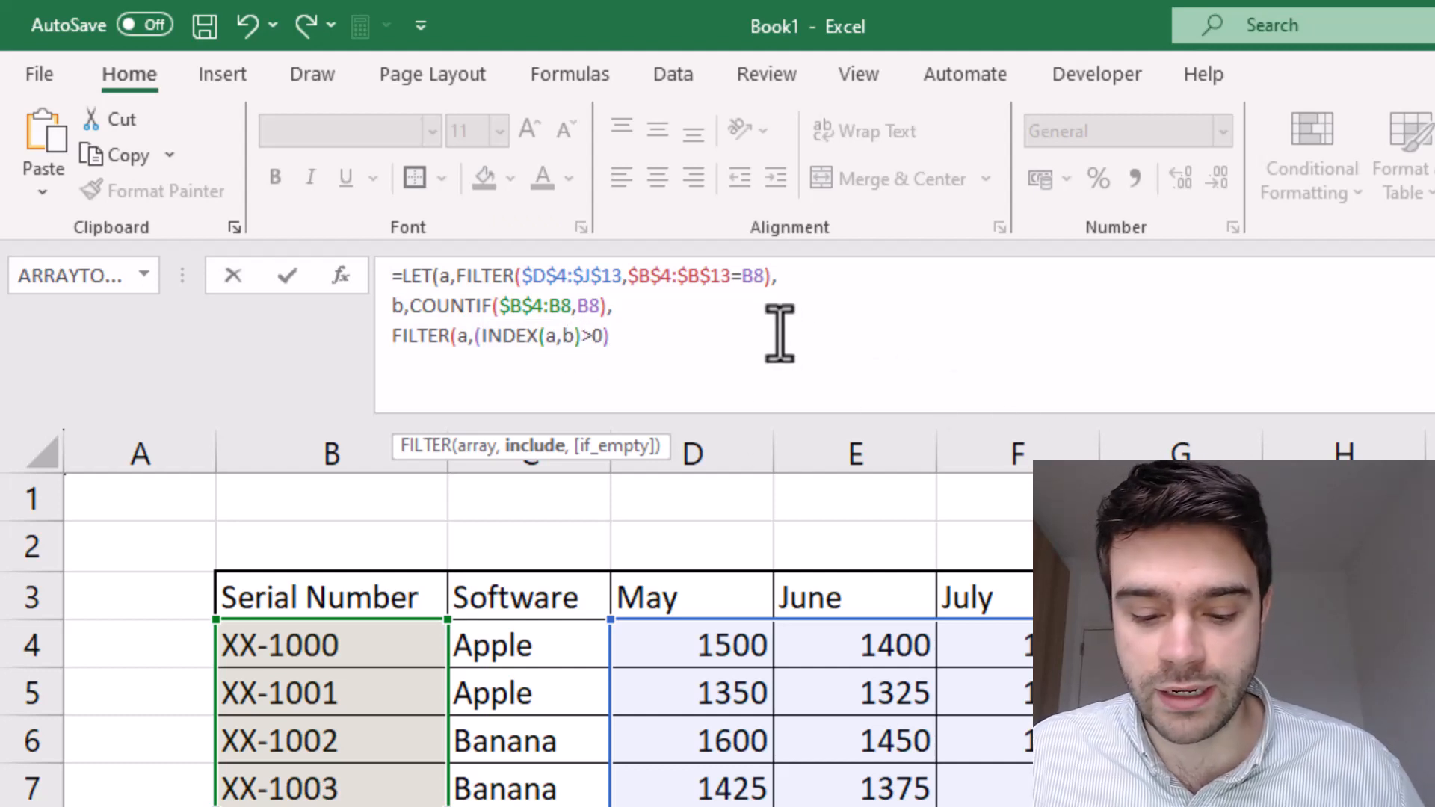
{"action": "type", "text": ")"}
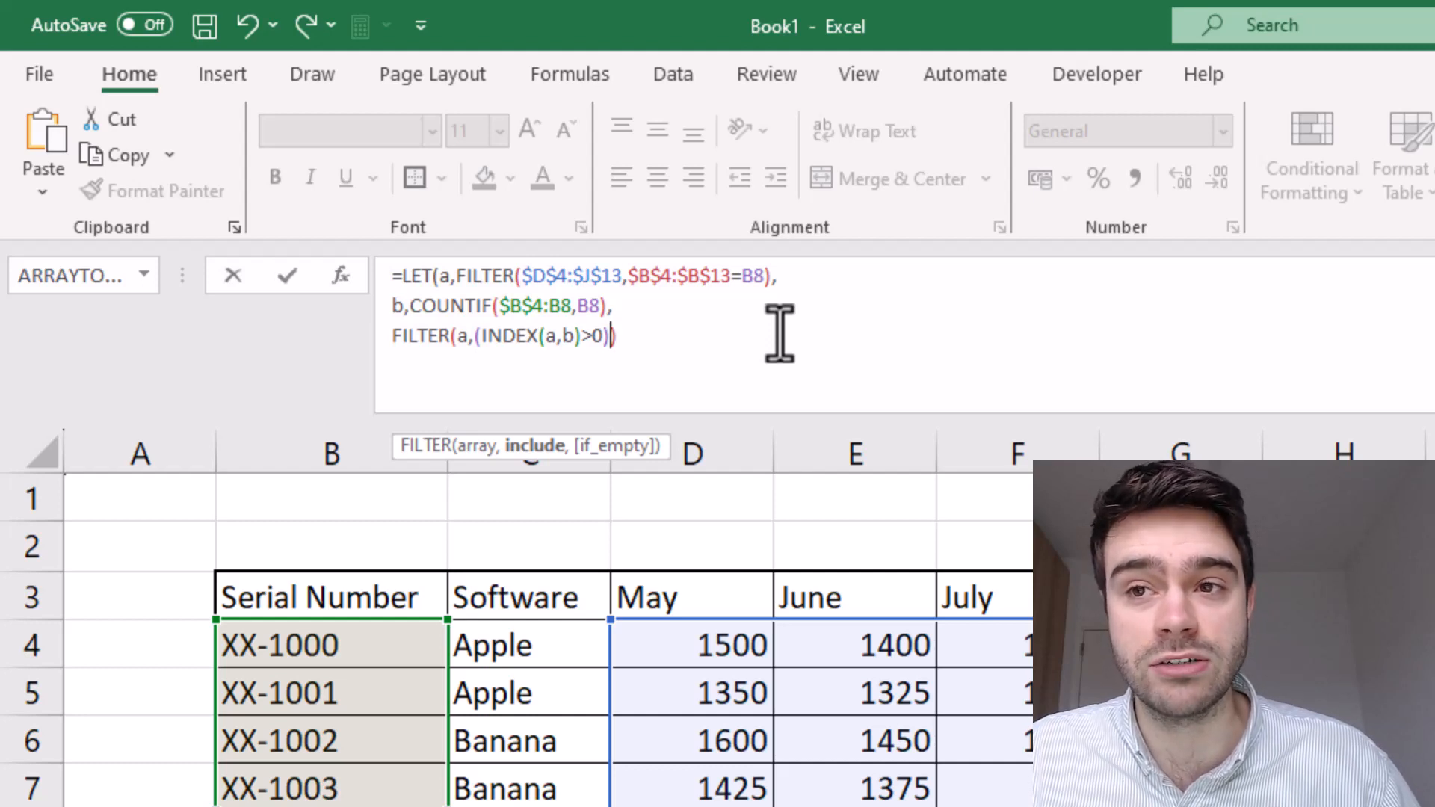
- Add a second include condition to the FILTER function, multiplied by the first with * and starting with INDEX inside parentheses
{"action": "type", "text": "(a,b"}
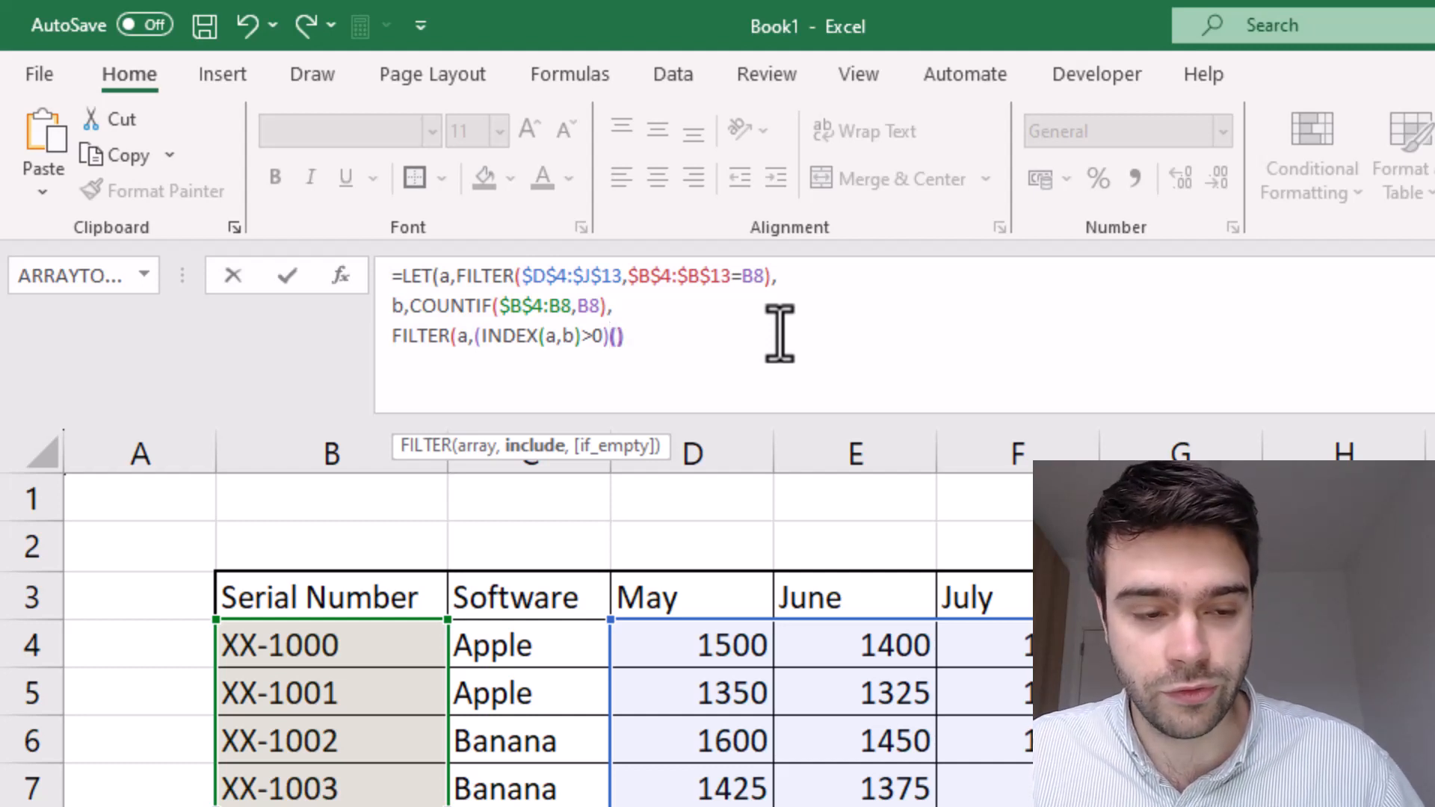
{"action": "type", "text": ")>0)("}
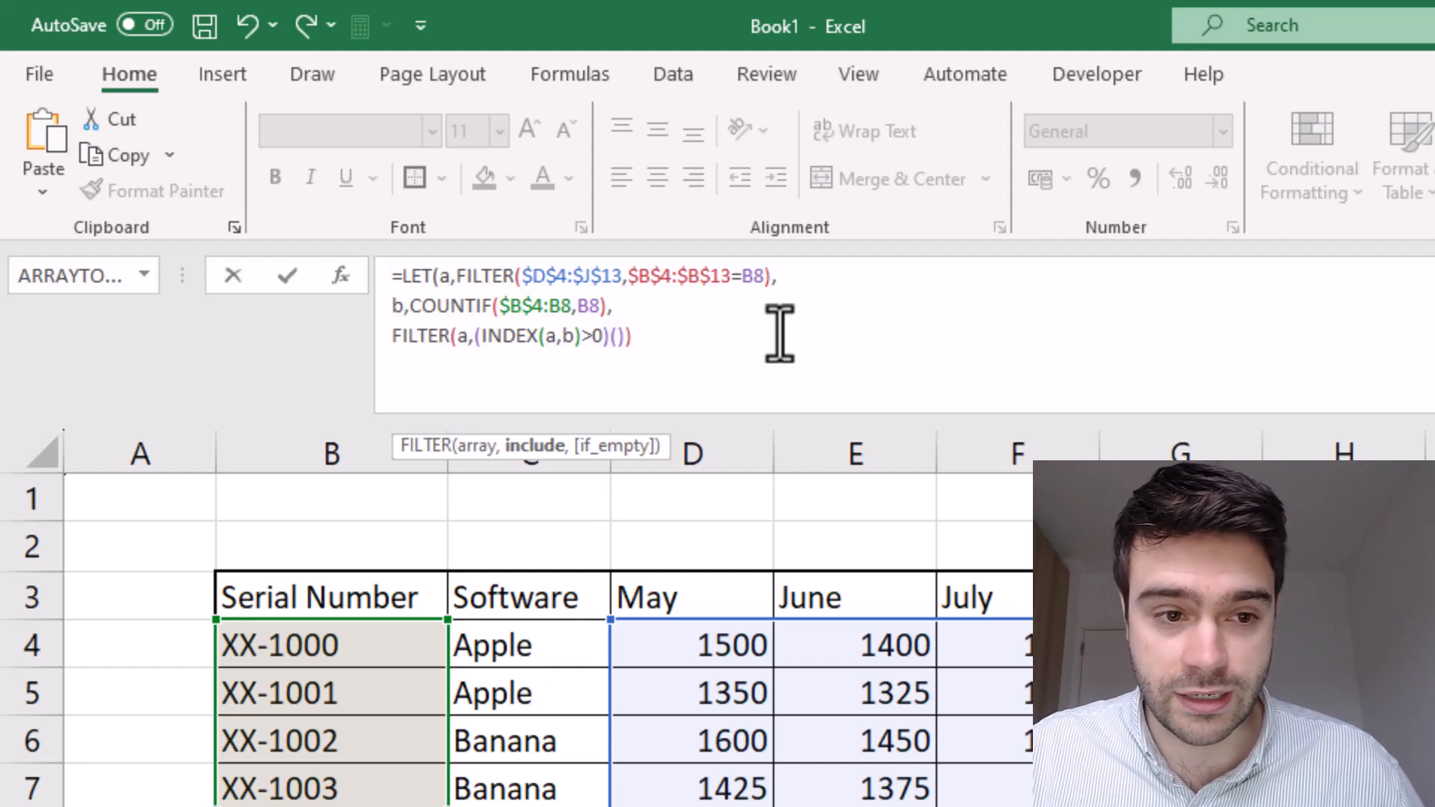
{"action": "type", "text": "INDEX"}
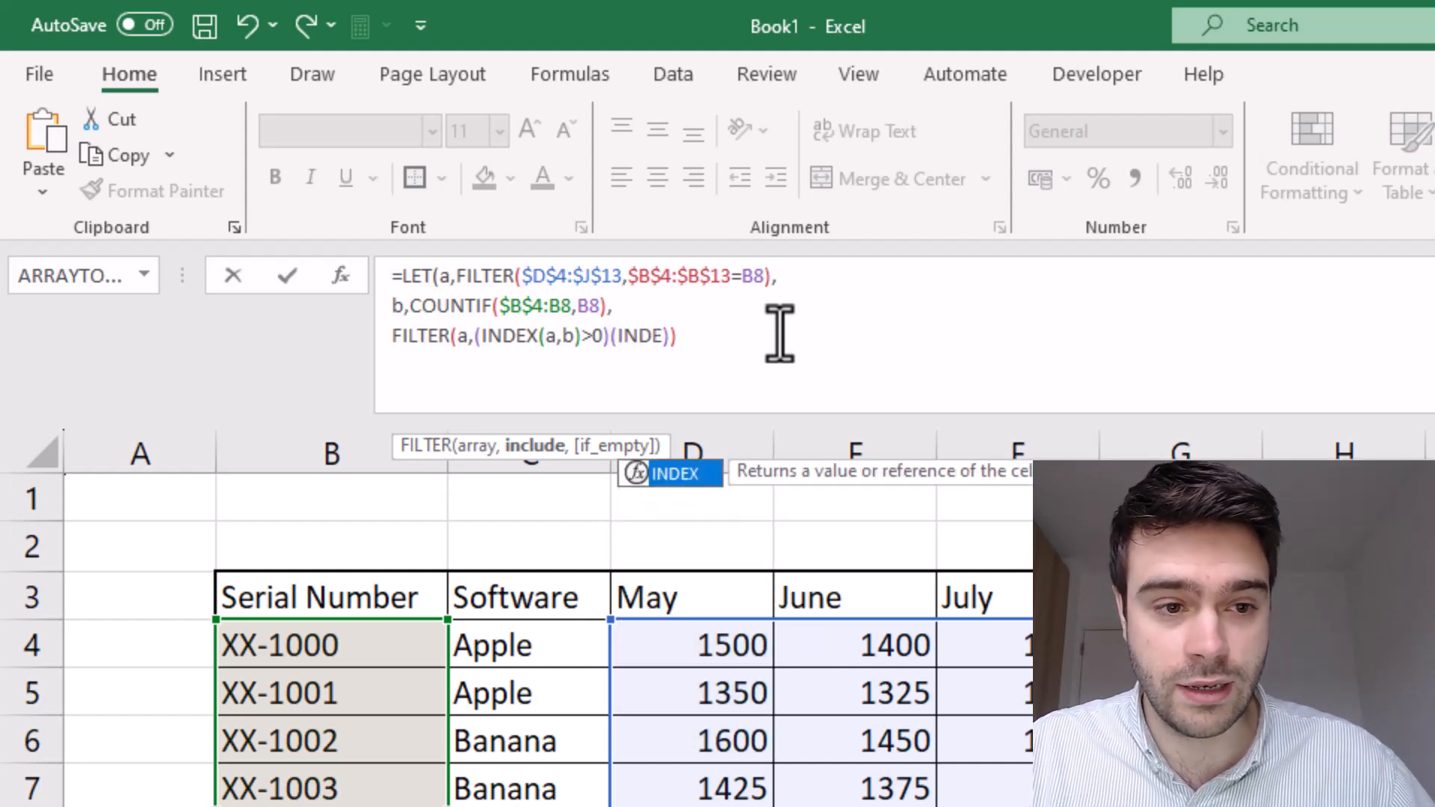
{"action": "left_click", "coordinate": [604, 337]}
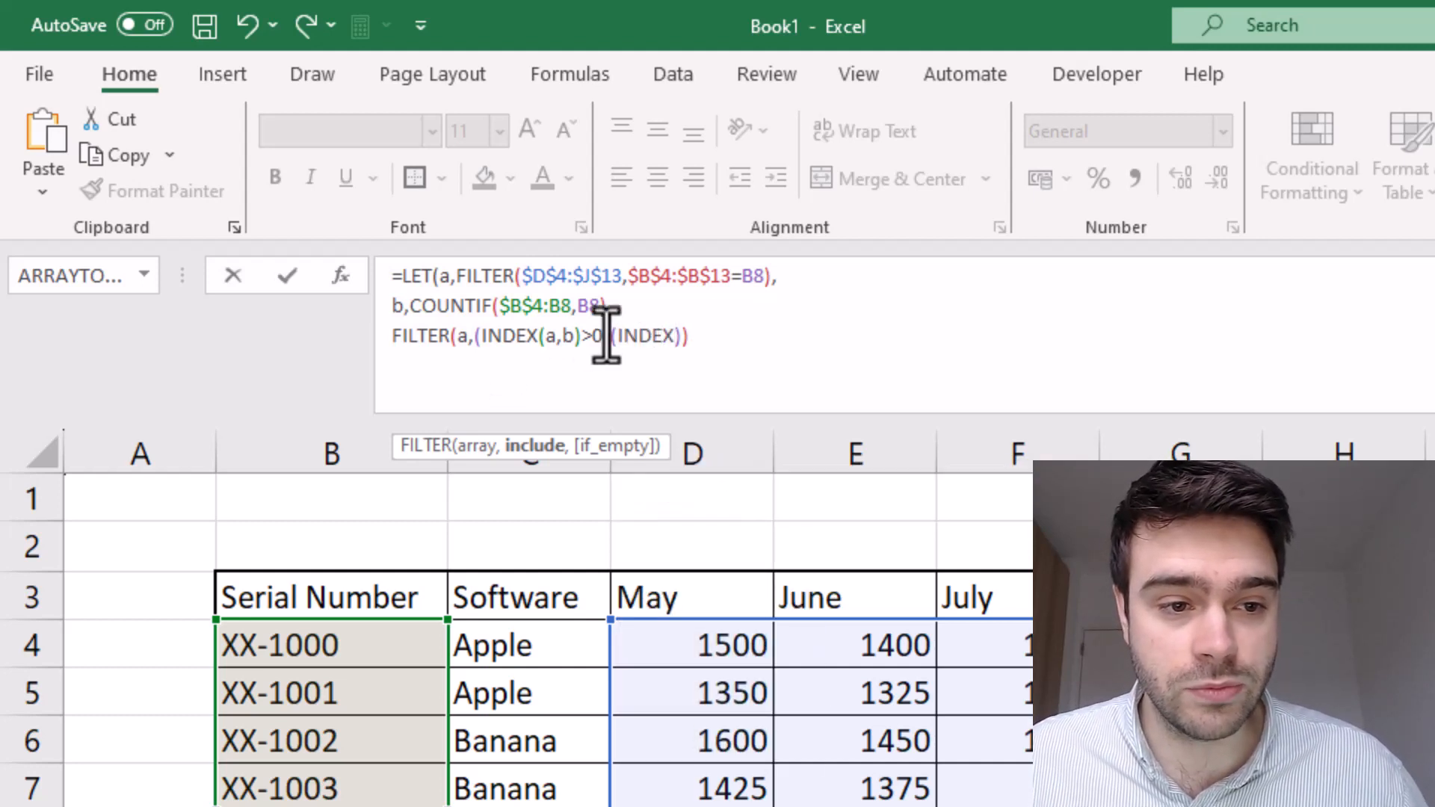
{"action": "type", "text": "*"}
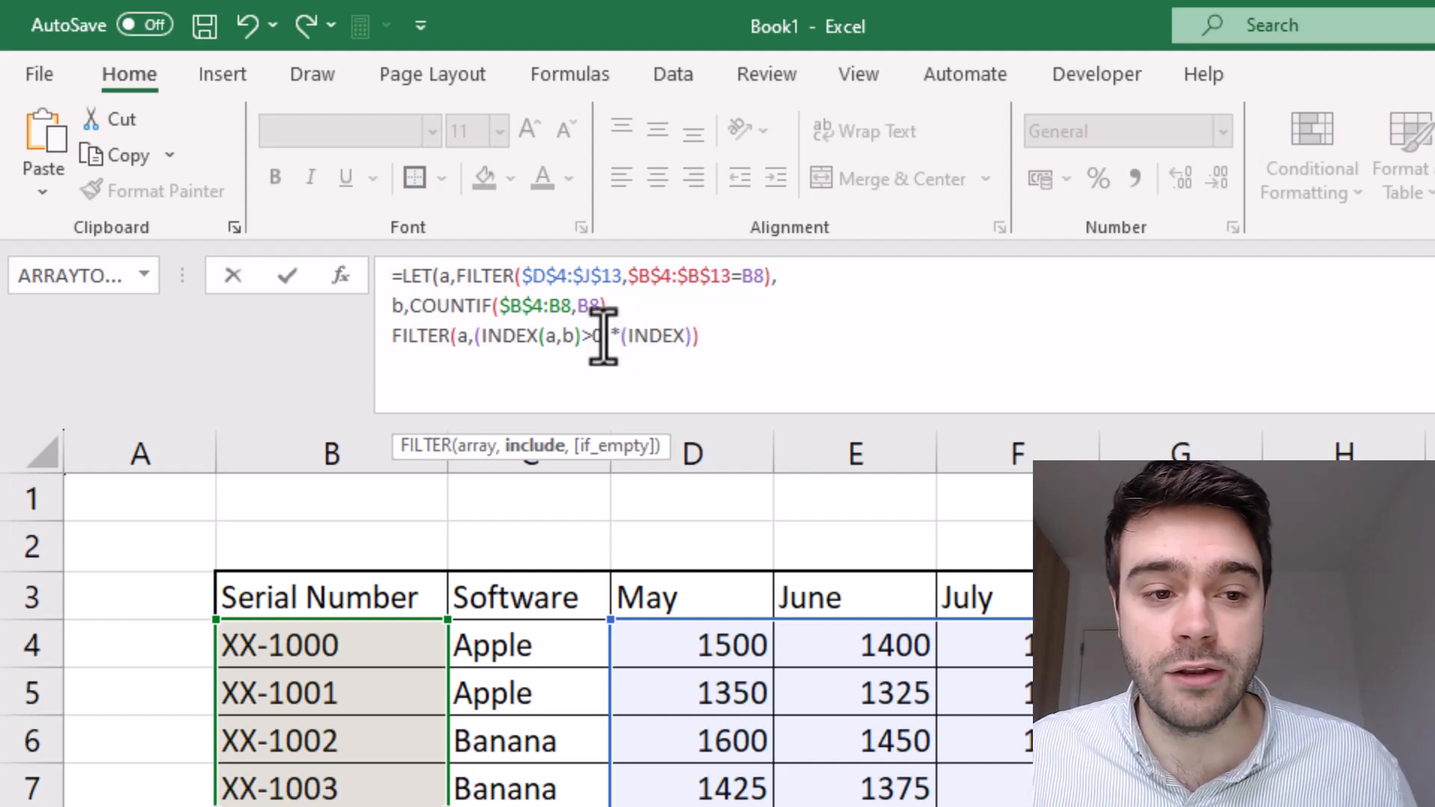
- Open the arguments of the second condition's INDEX function and use a as its array
{"action": "left_click_drag", "start_coordinate": [602, 336], "coordinate": [474, 336]}
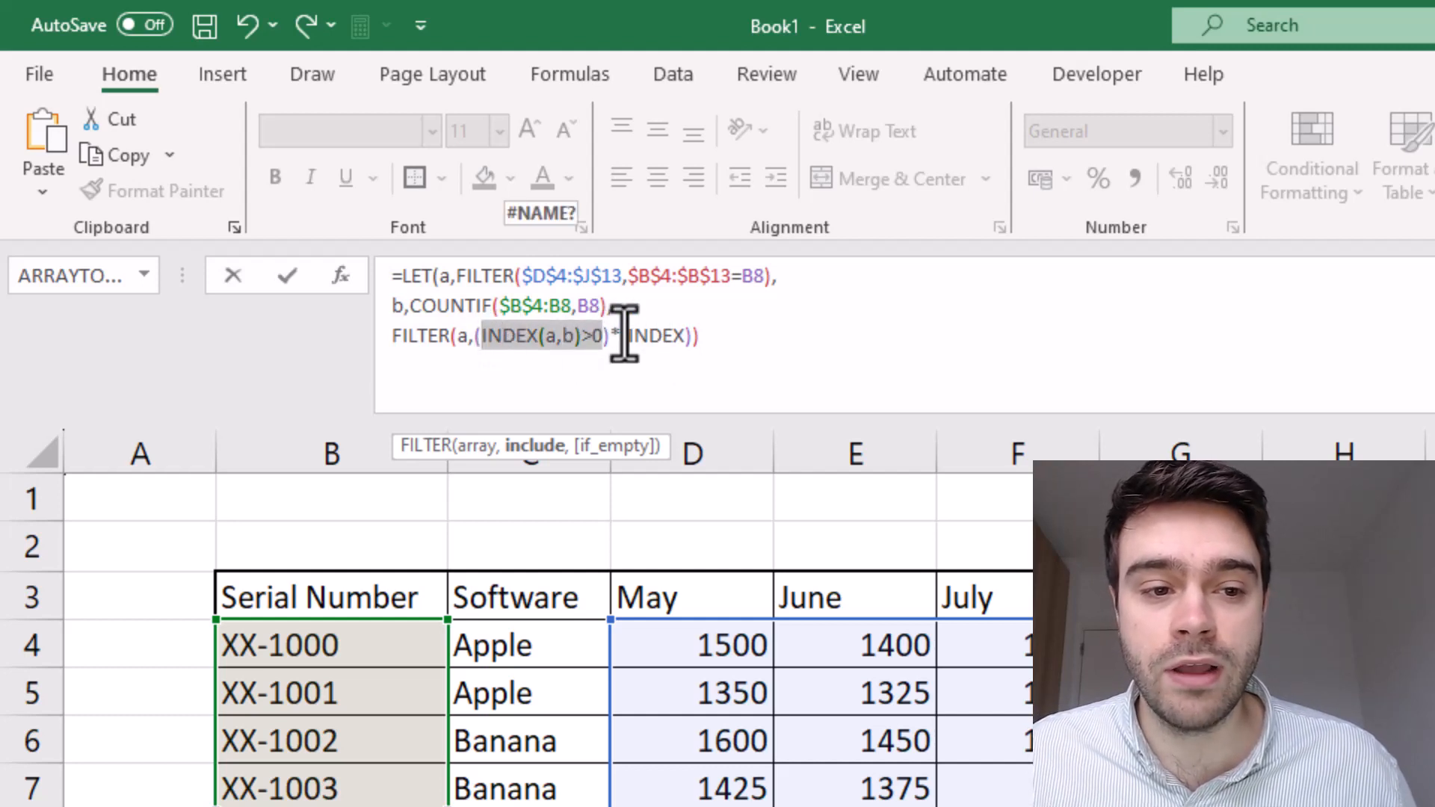
{"action": "left_click_drag", "start_coordinate": [627, 336], "coordinate": [692, 339]}
{"action": "left_click", "coordinate": [692, 338]}
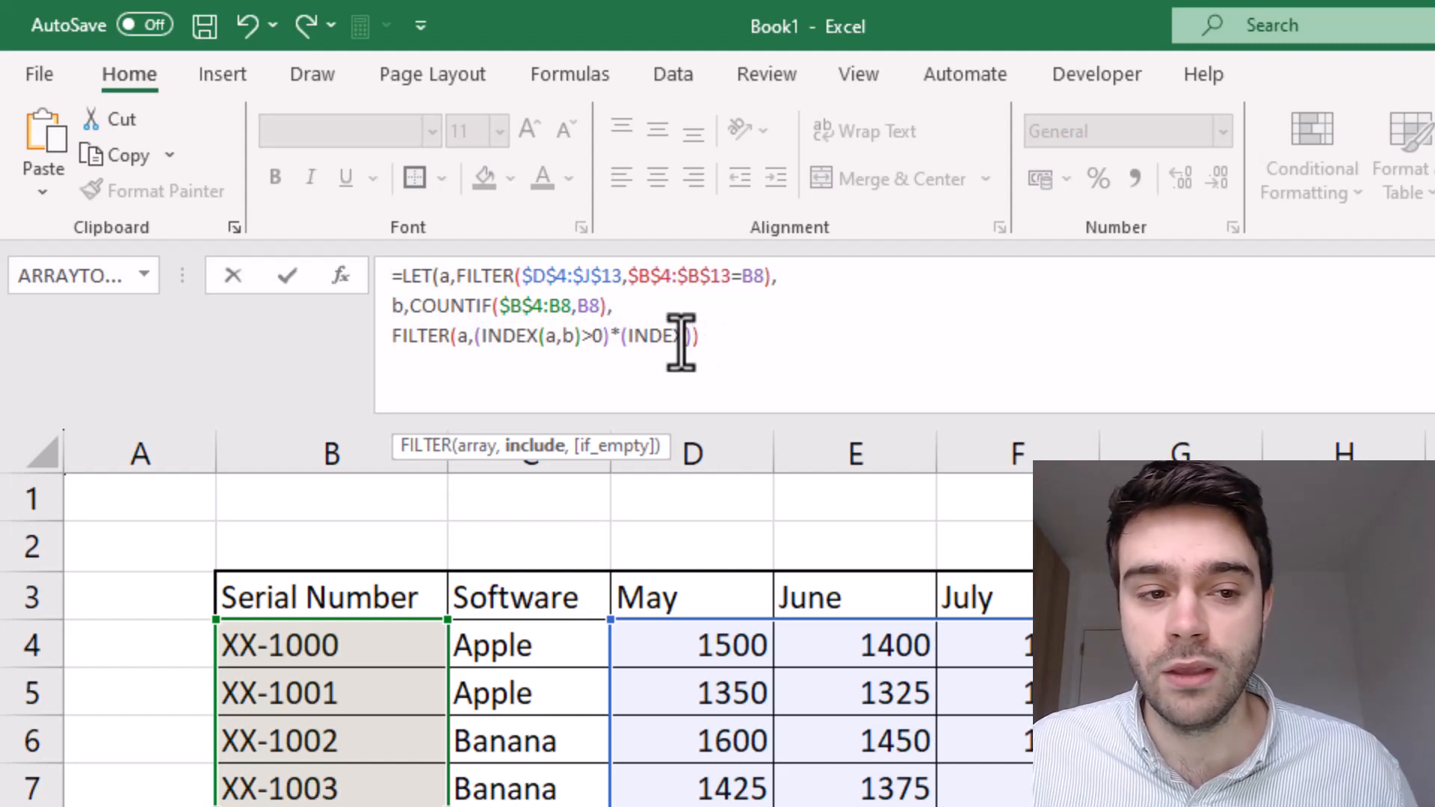
{"action": "type", "text": "("}
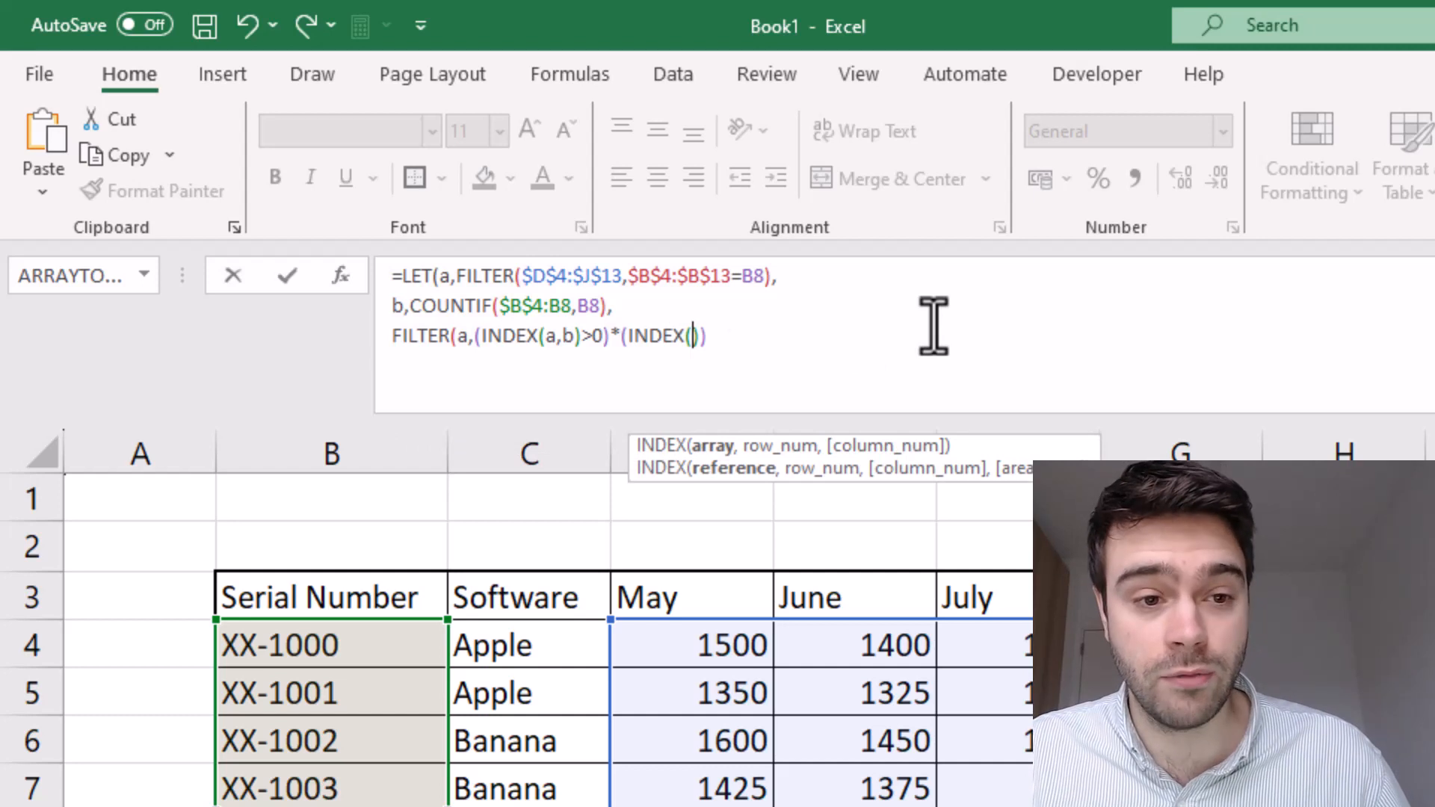
{"action": "type", "text": "a"}
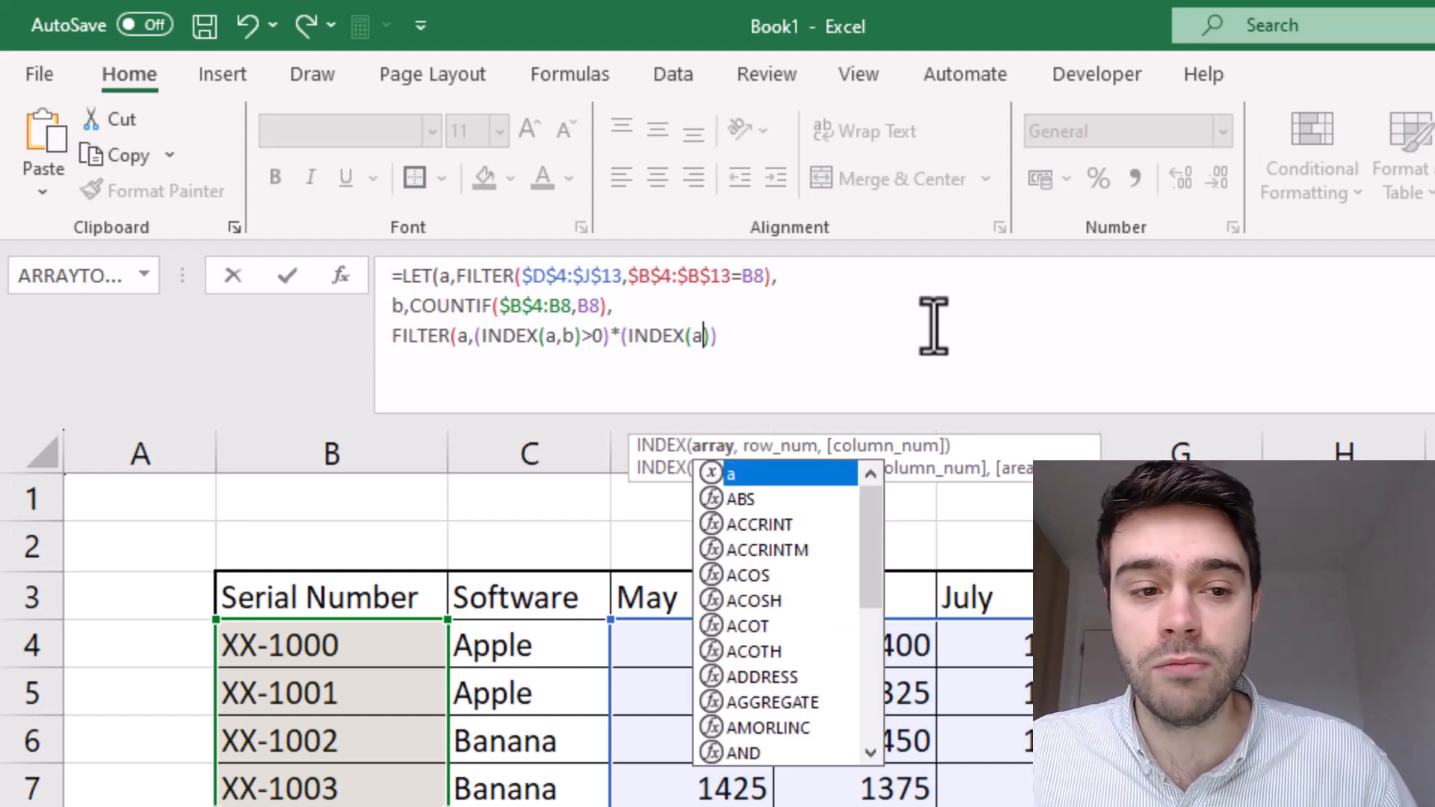
{"action": "type", "text": ","}
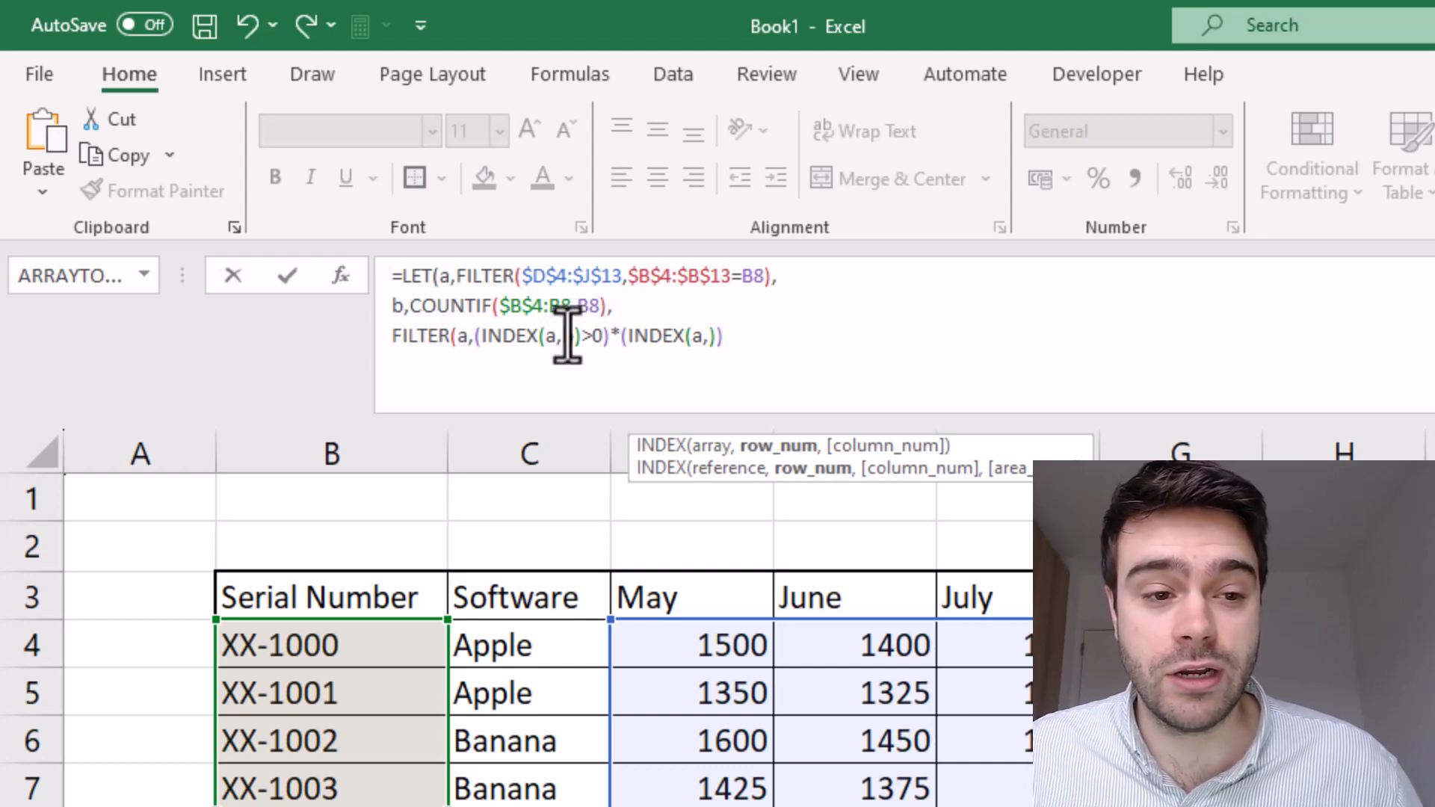
- Set the row number of the second condition's INDEX to IF(b=1,2,1) and close its parentheses
{"action": "left_click_drag", "start_coordinate": [563, 334], "coordinate": [575, 334]}
{"action": "left_click", "coordinate": [621, 336]}
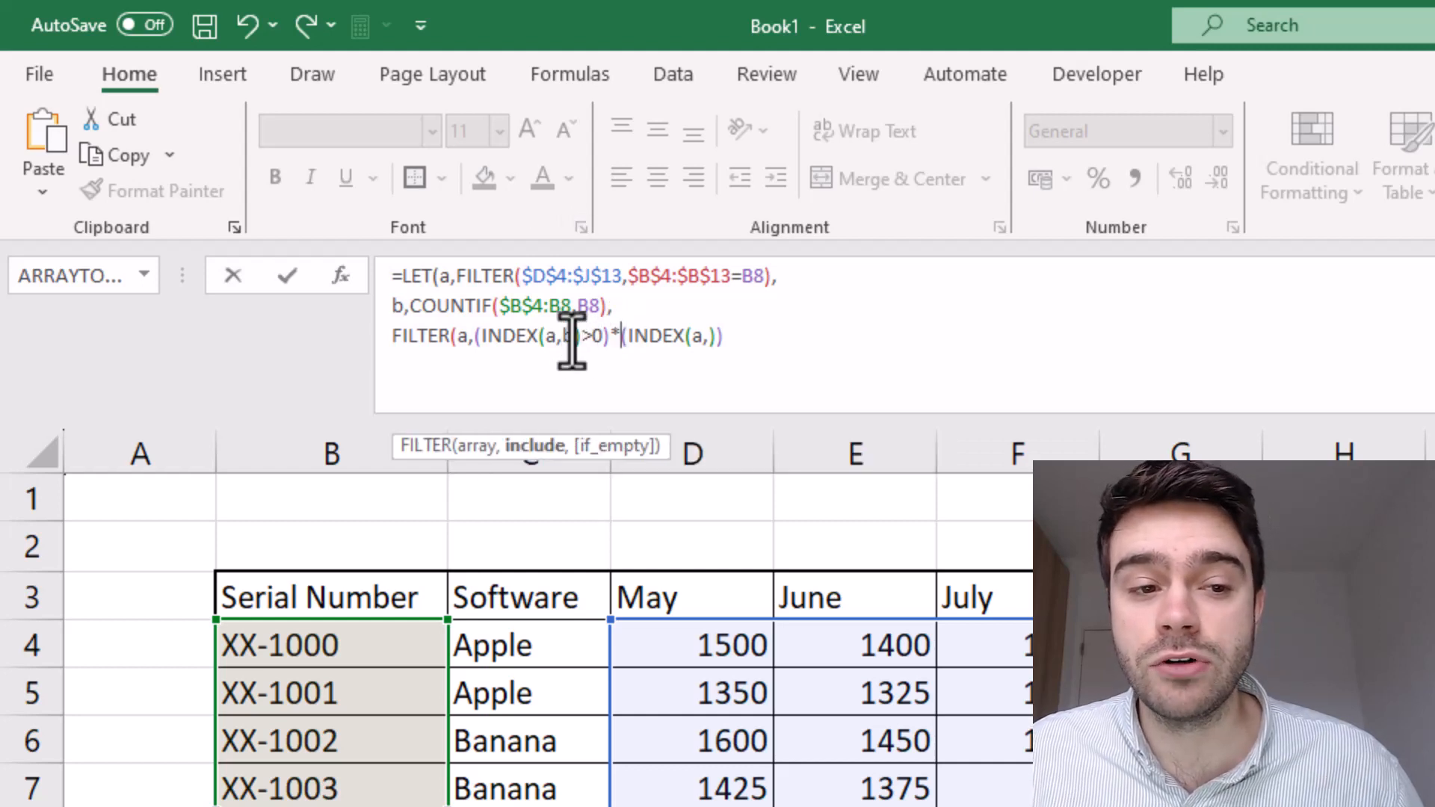
{"action": "left_click", "coordinate": [562, 334]}
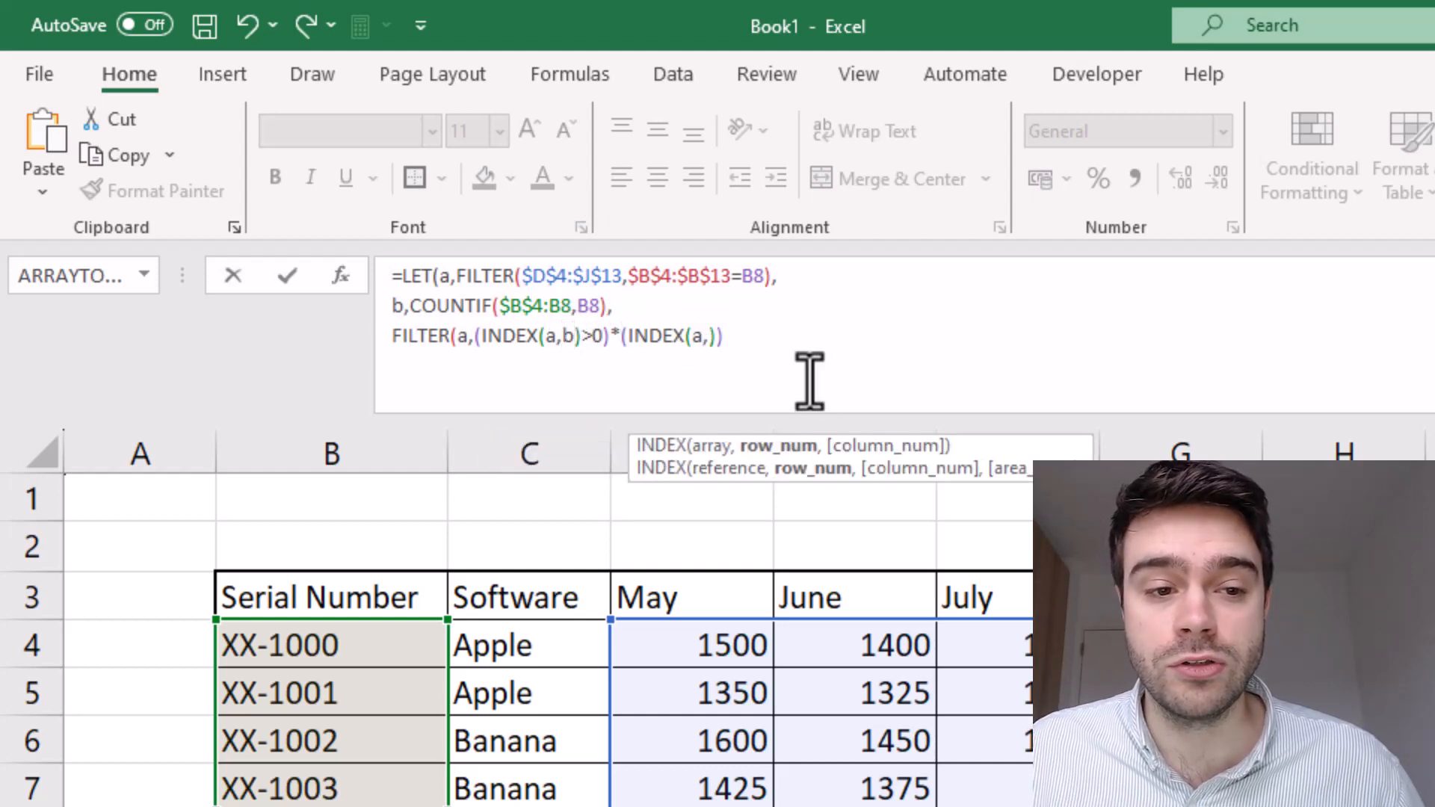
{"action": "type", "text": "IF"}
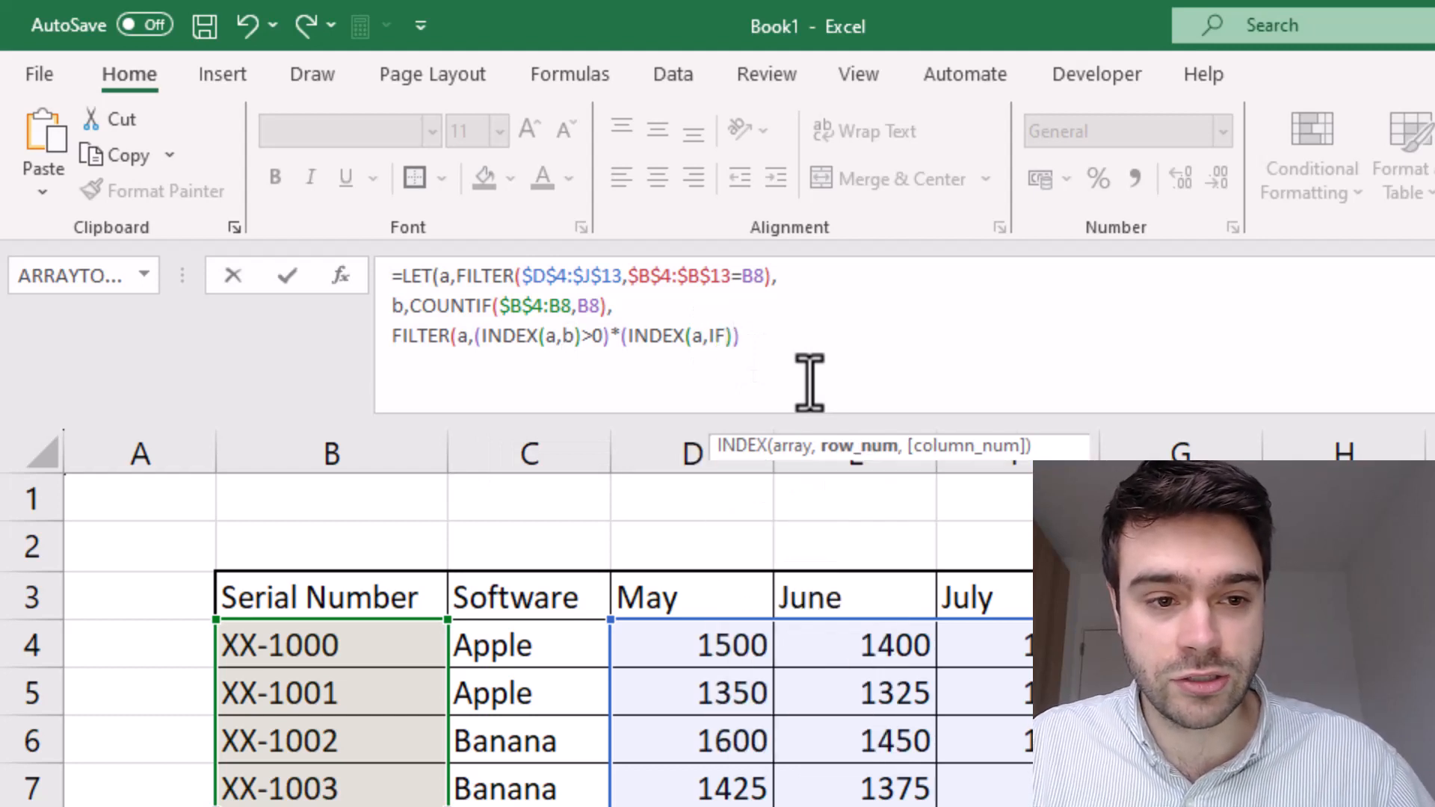
{"action": "type", "text": "("}
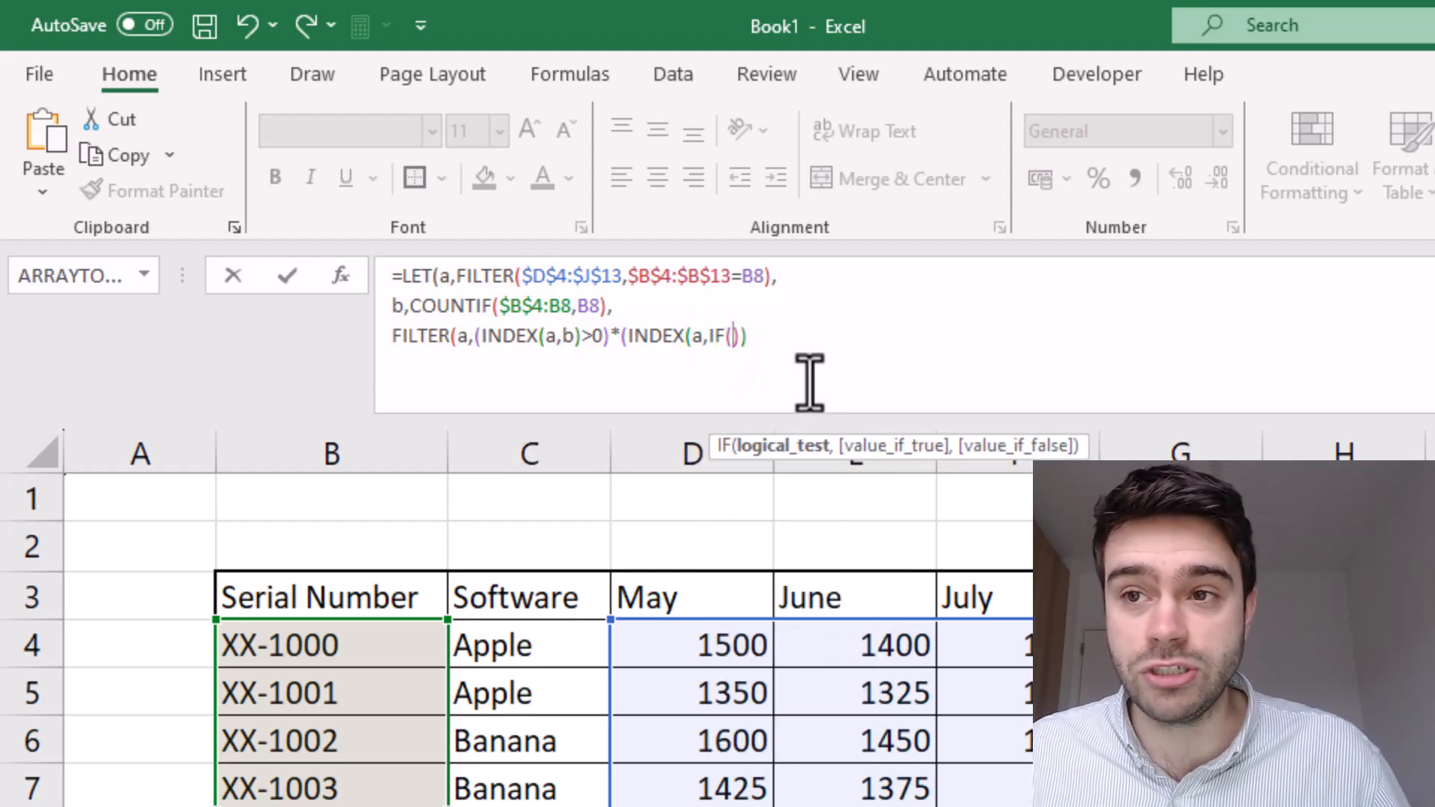
{"action": "type", "text": "b=1"}
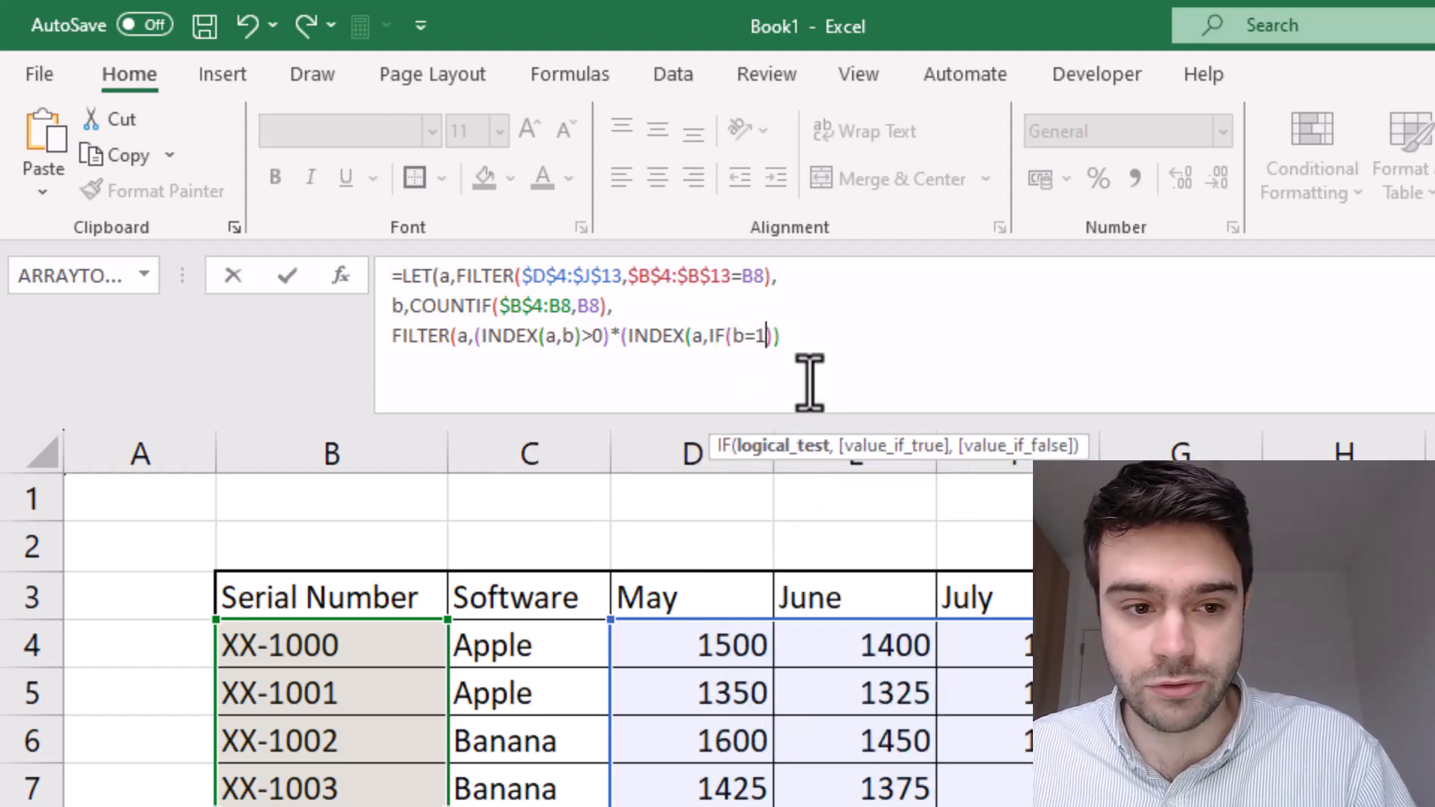
{"action": "type", "text": ",2"}
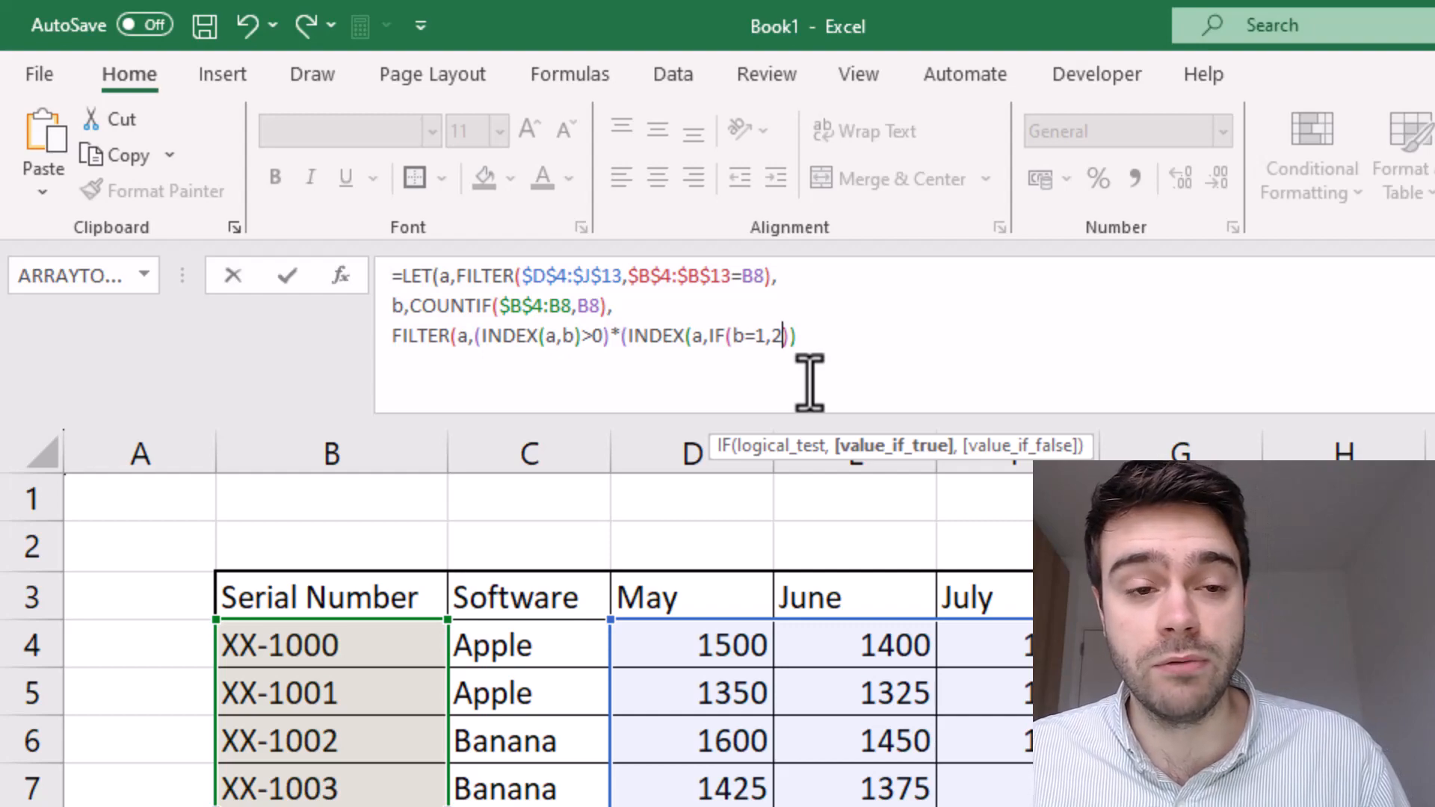
{"action": "type", "text": ","}
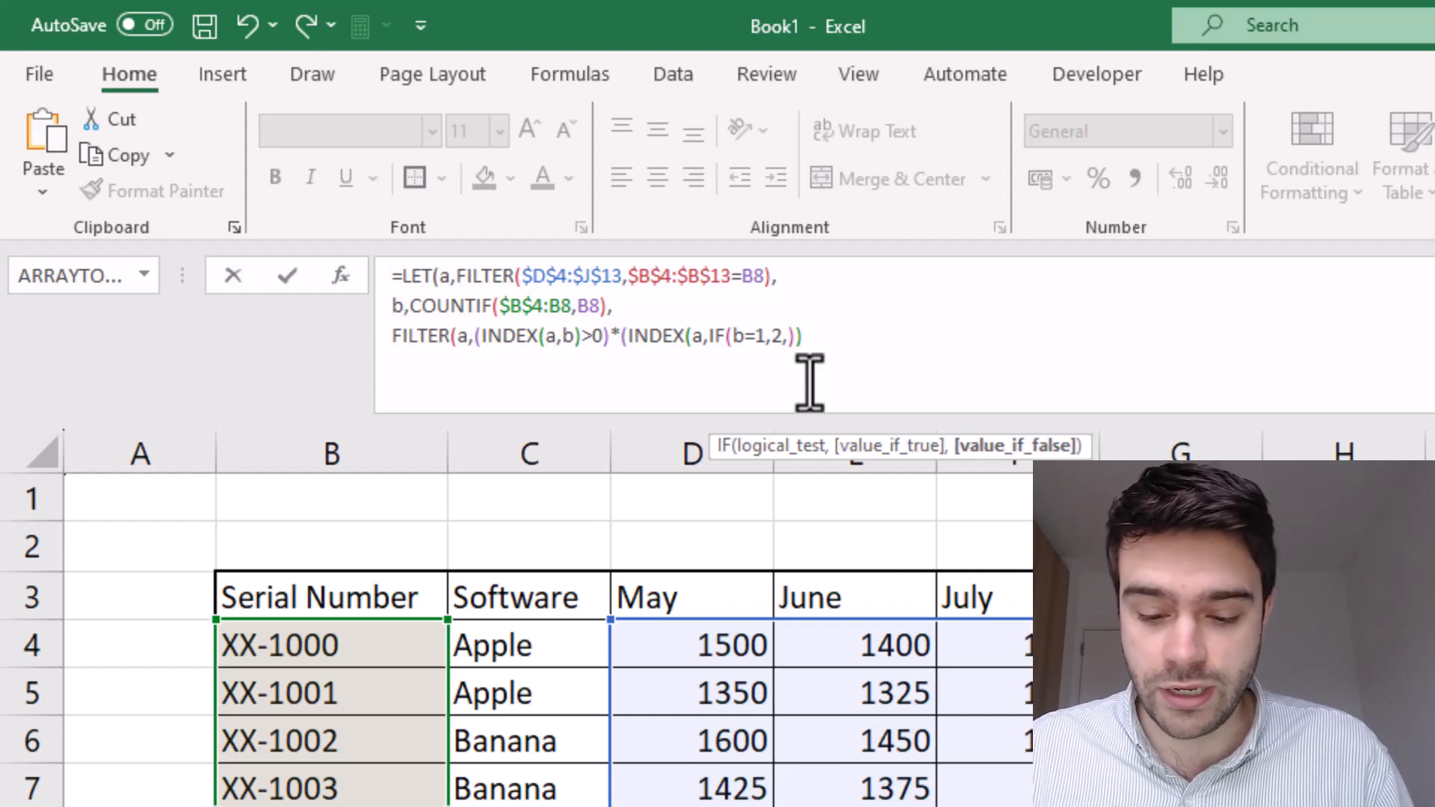
{"action": "type", "text": "1)"}
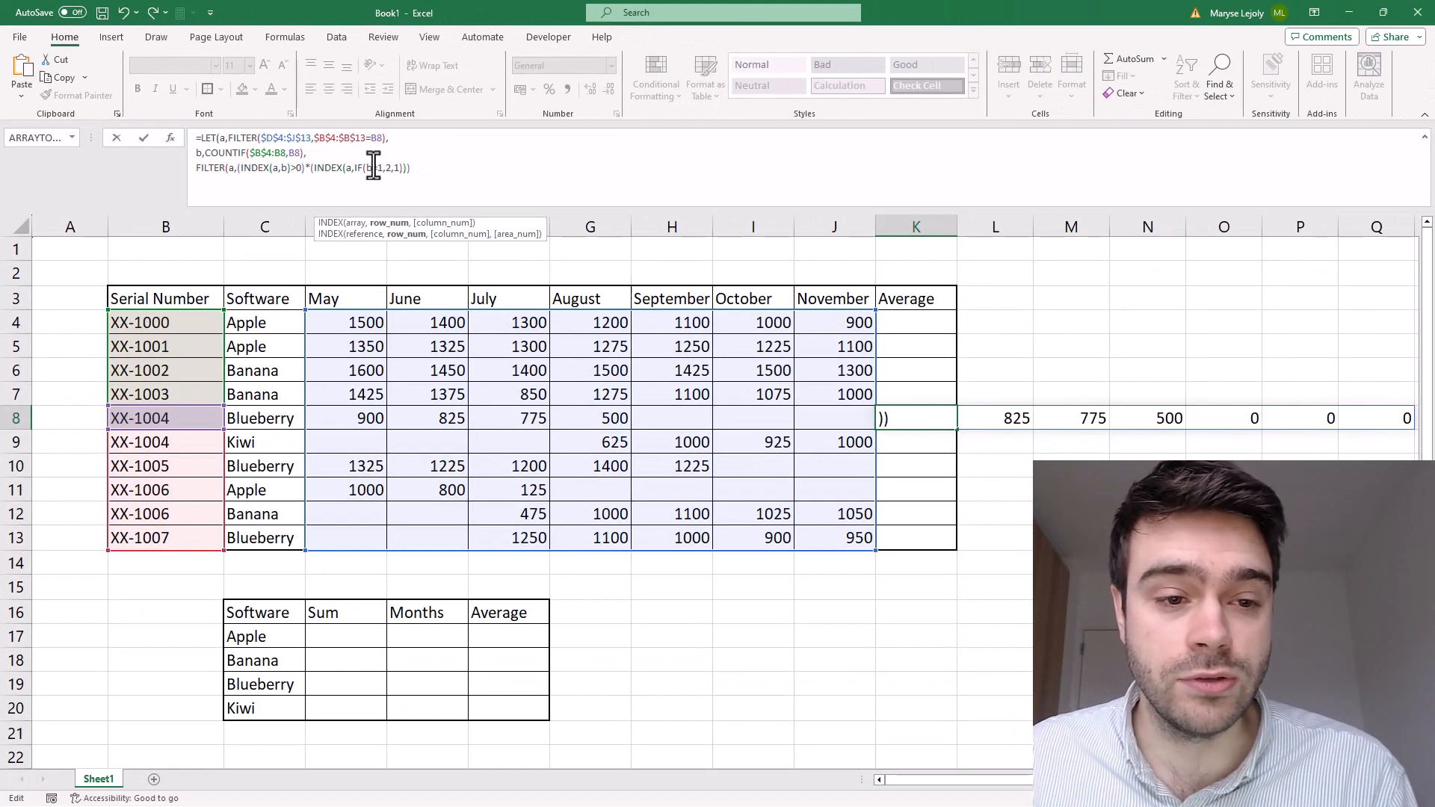
- Complete the second include condition with =0, close the FILTER and LET functions, and enter the formula in K8
{"action": "left_click_drag", "start_coordinate": [354, 167], "coordinate": [401, 174]}
{"action": "left_click", "coordinate": [436, 175]}
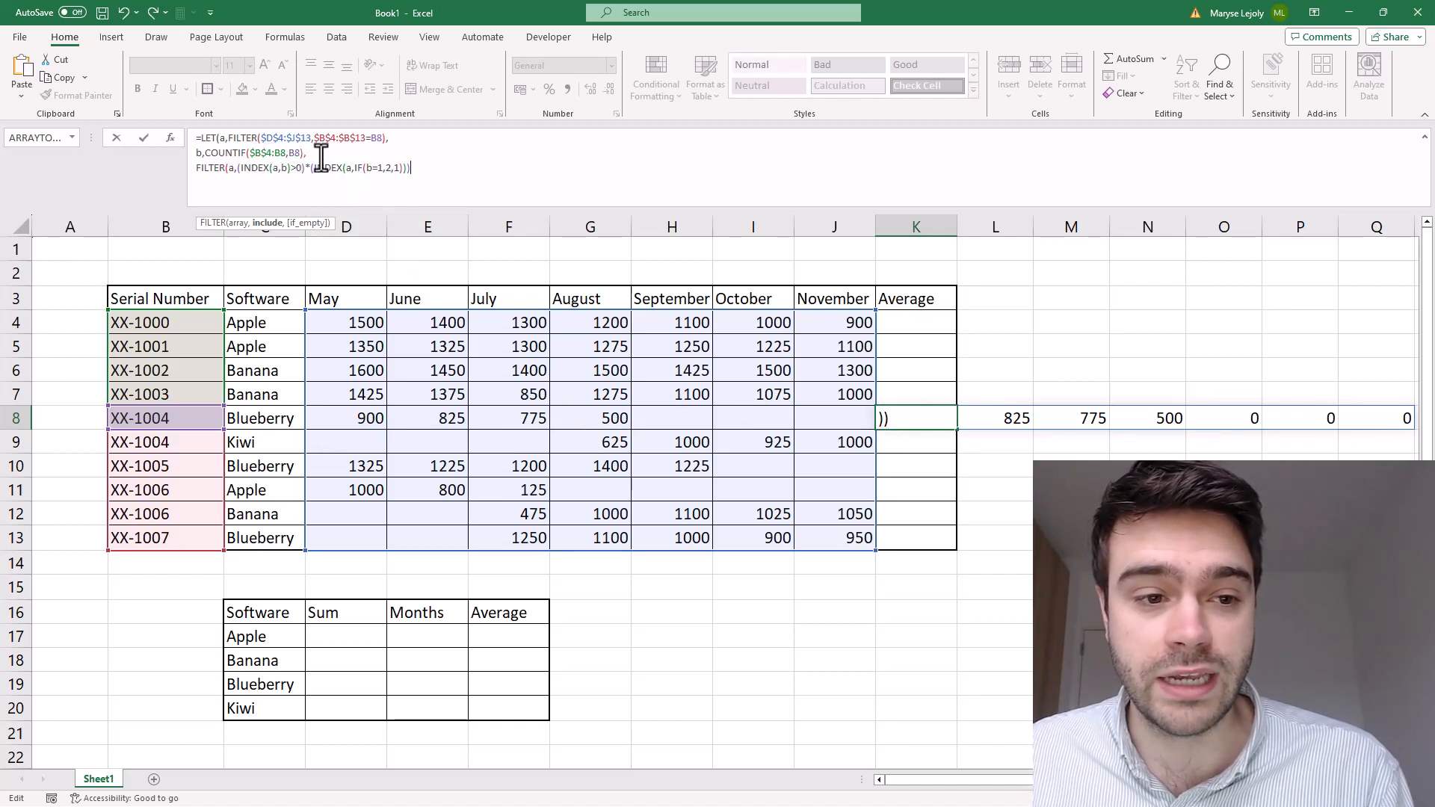
{"action": "left_click_drag", "start_coordinate": [325, 167], "coordinate": [396, 168]}
{"action": "left_click", "coordinate": [349, 171]}
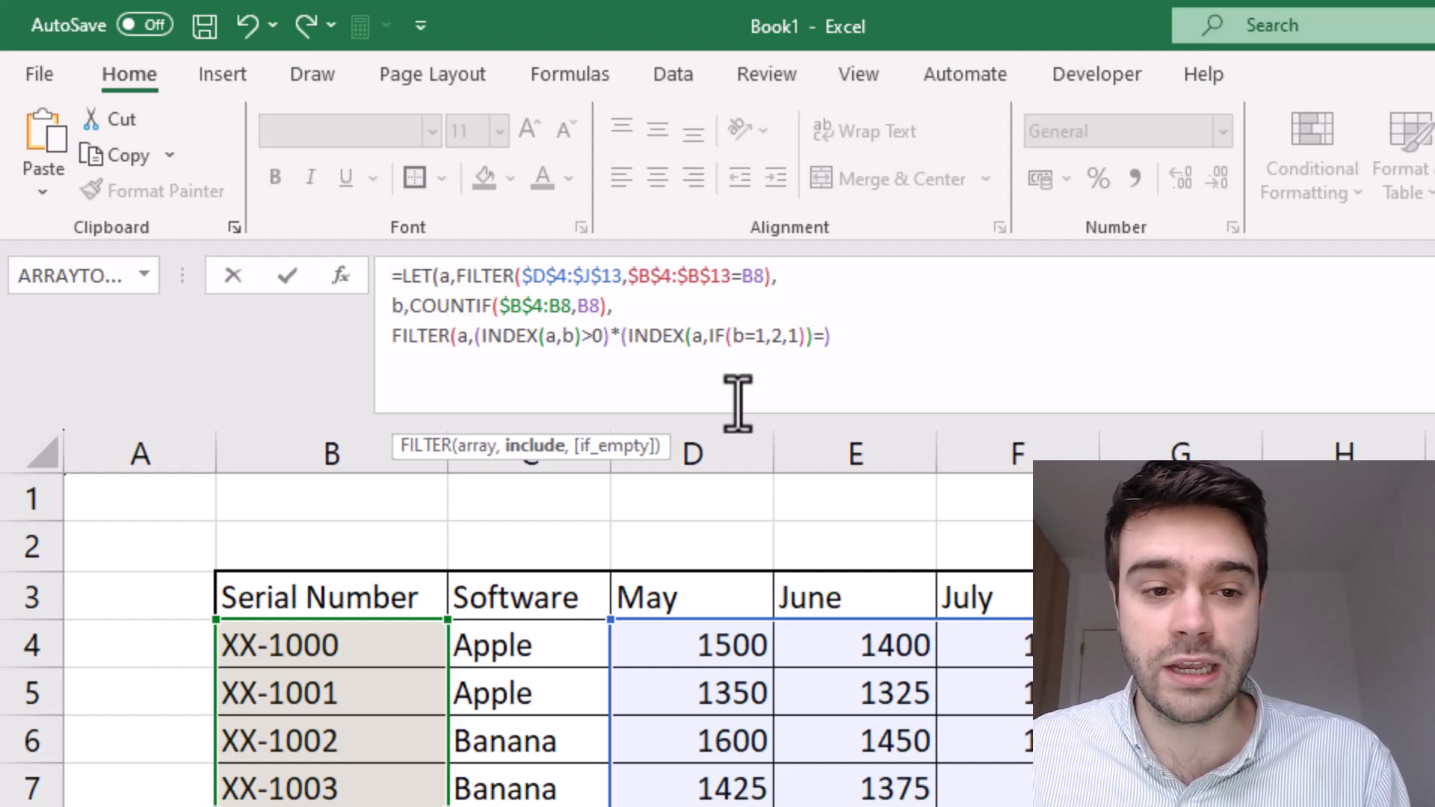
{"action": "key", "text": "Left"}
{"action": "type", "text": "0"}
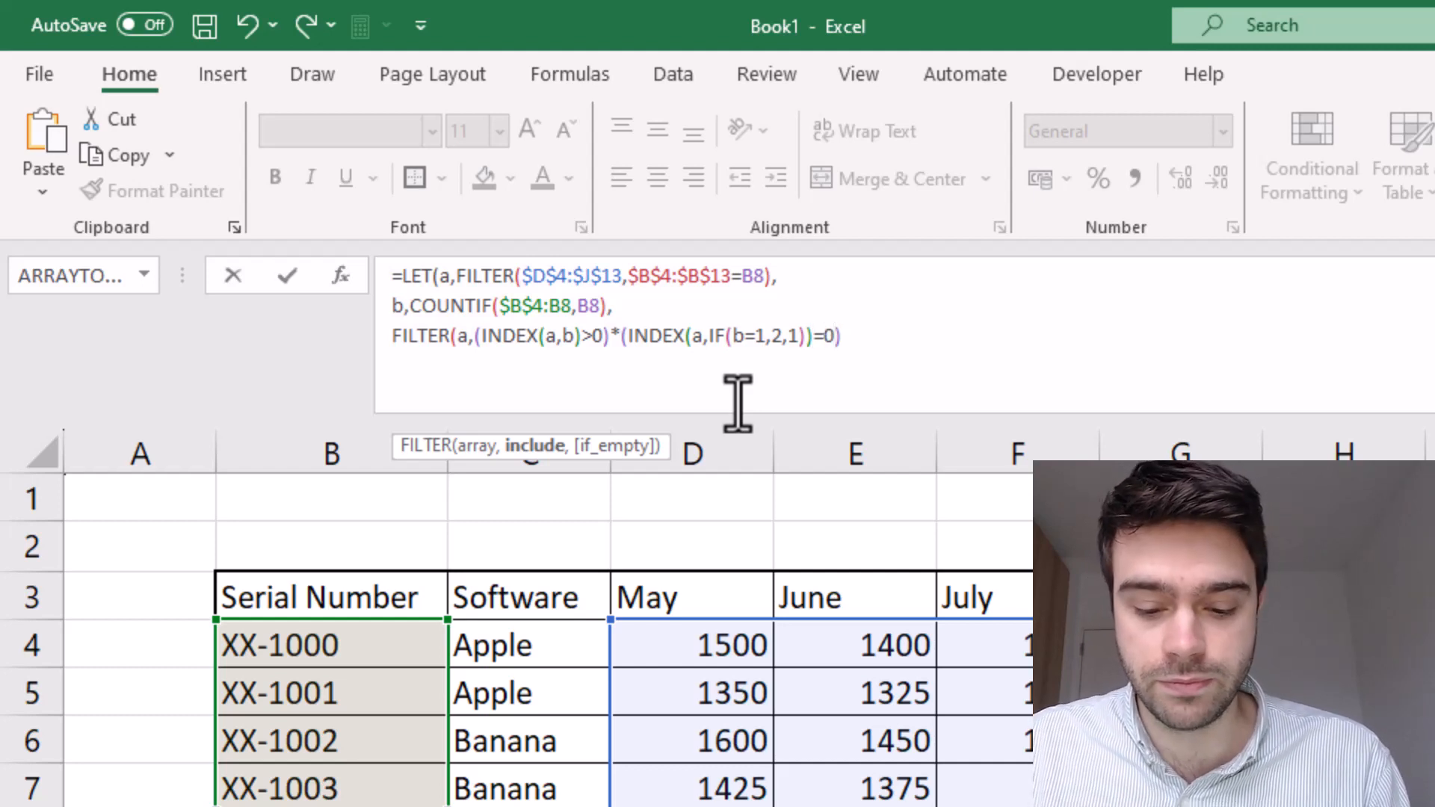
{"action": "type", "text": ")"}
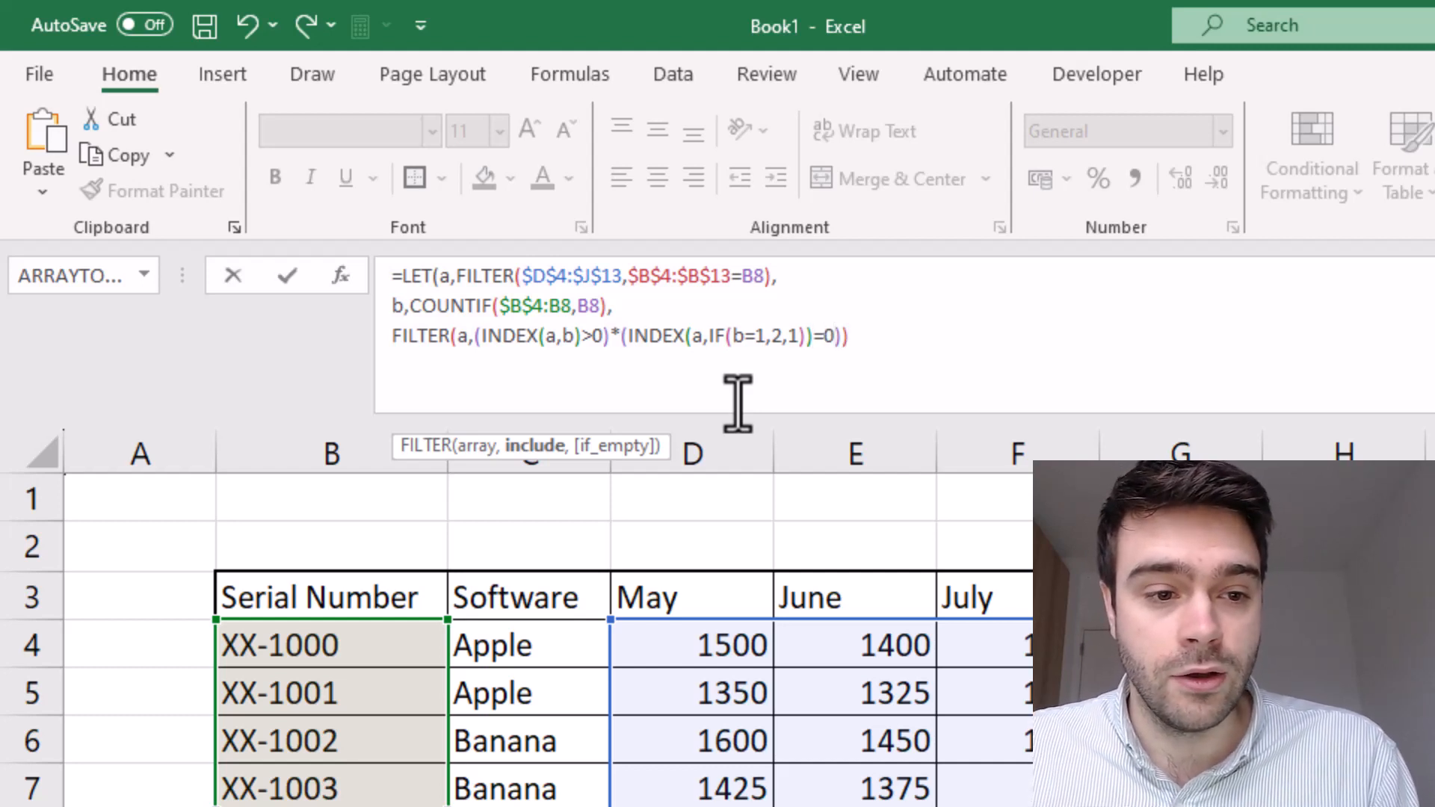
{"action": "type", "text": ")"}
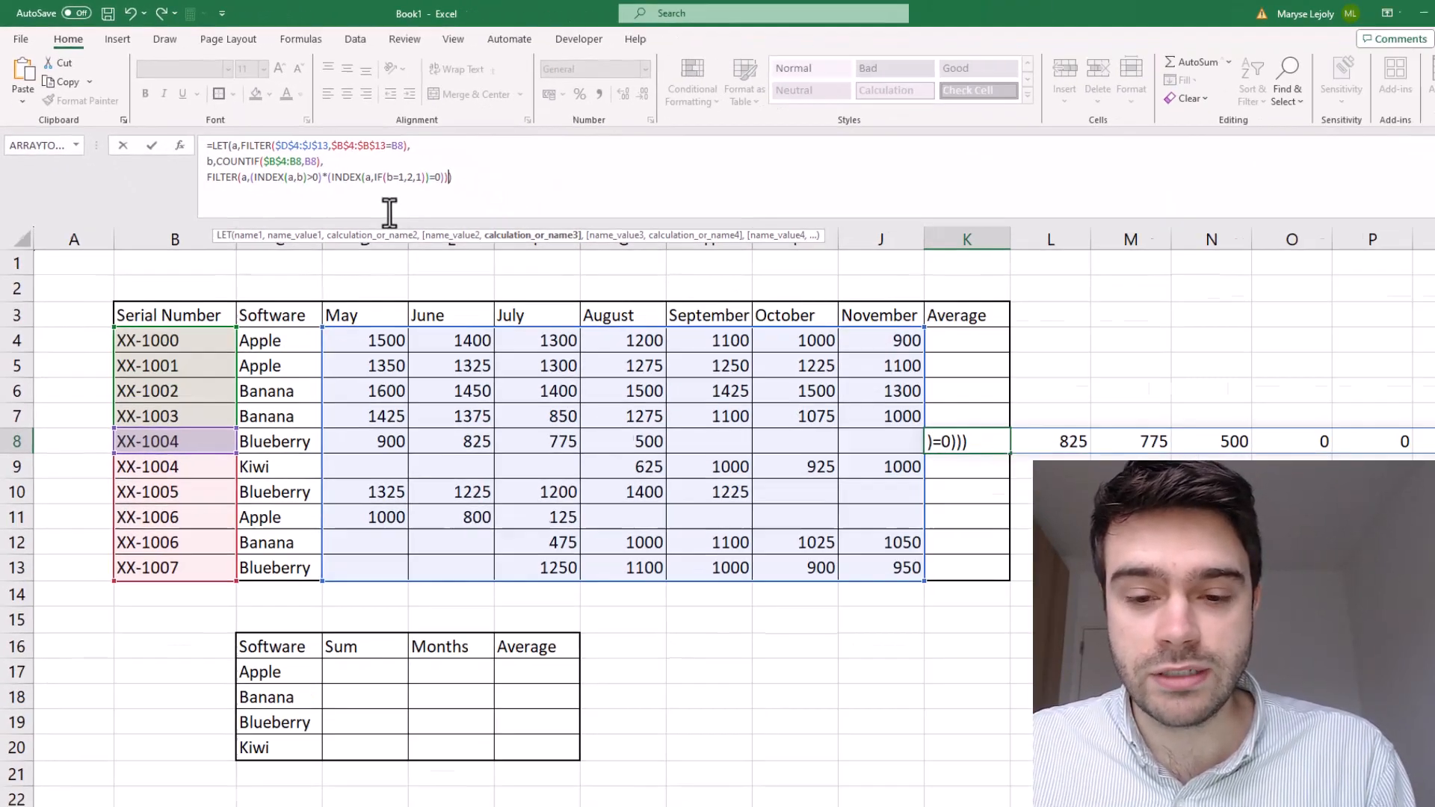
{"action": "key", "text": "Return"}
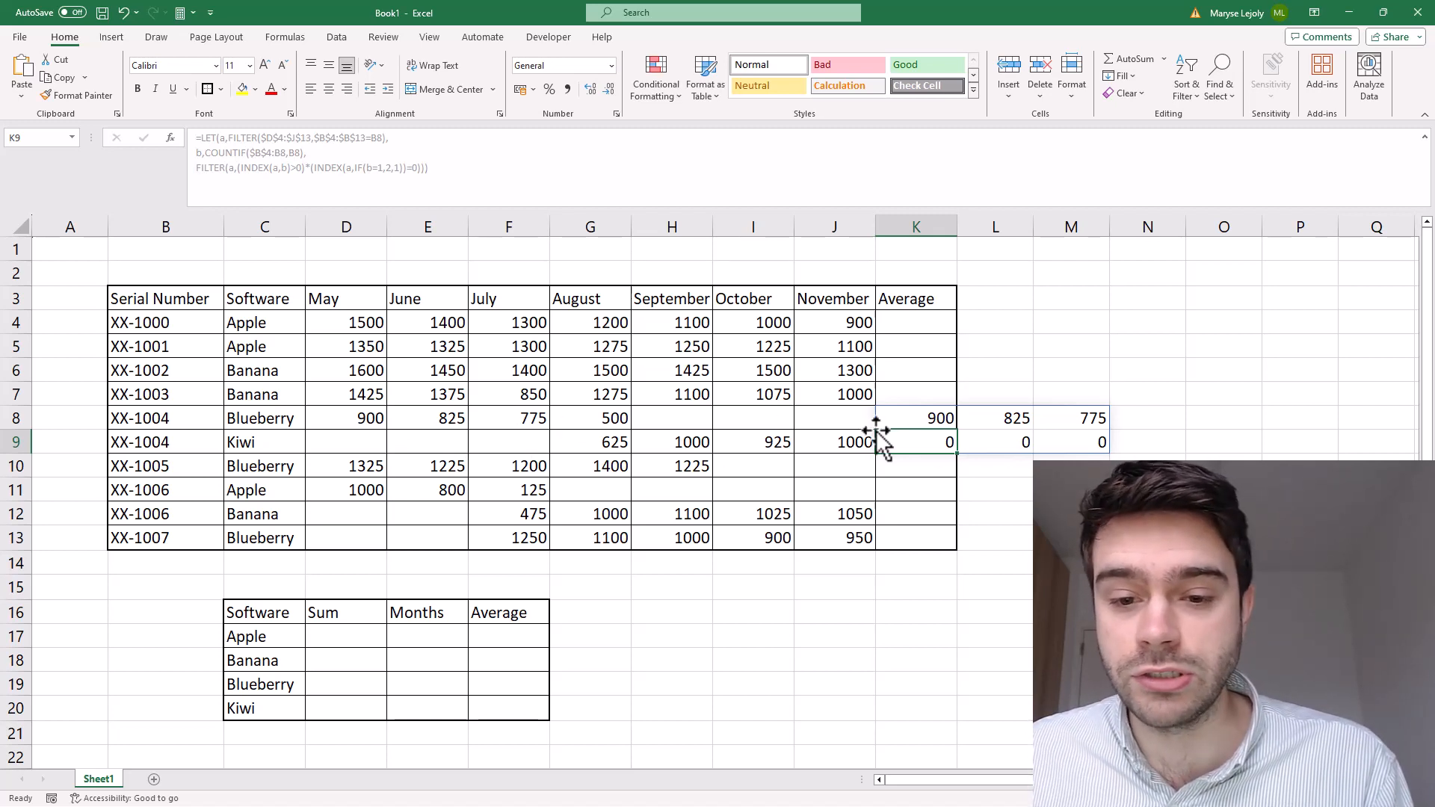
- Insert an INDEX function in front of the final FILTER in the K8 formula, making FILTER its array argument
{"action": "left_click", "coordinate": [918, 420]}
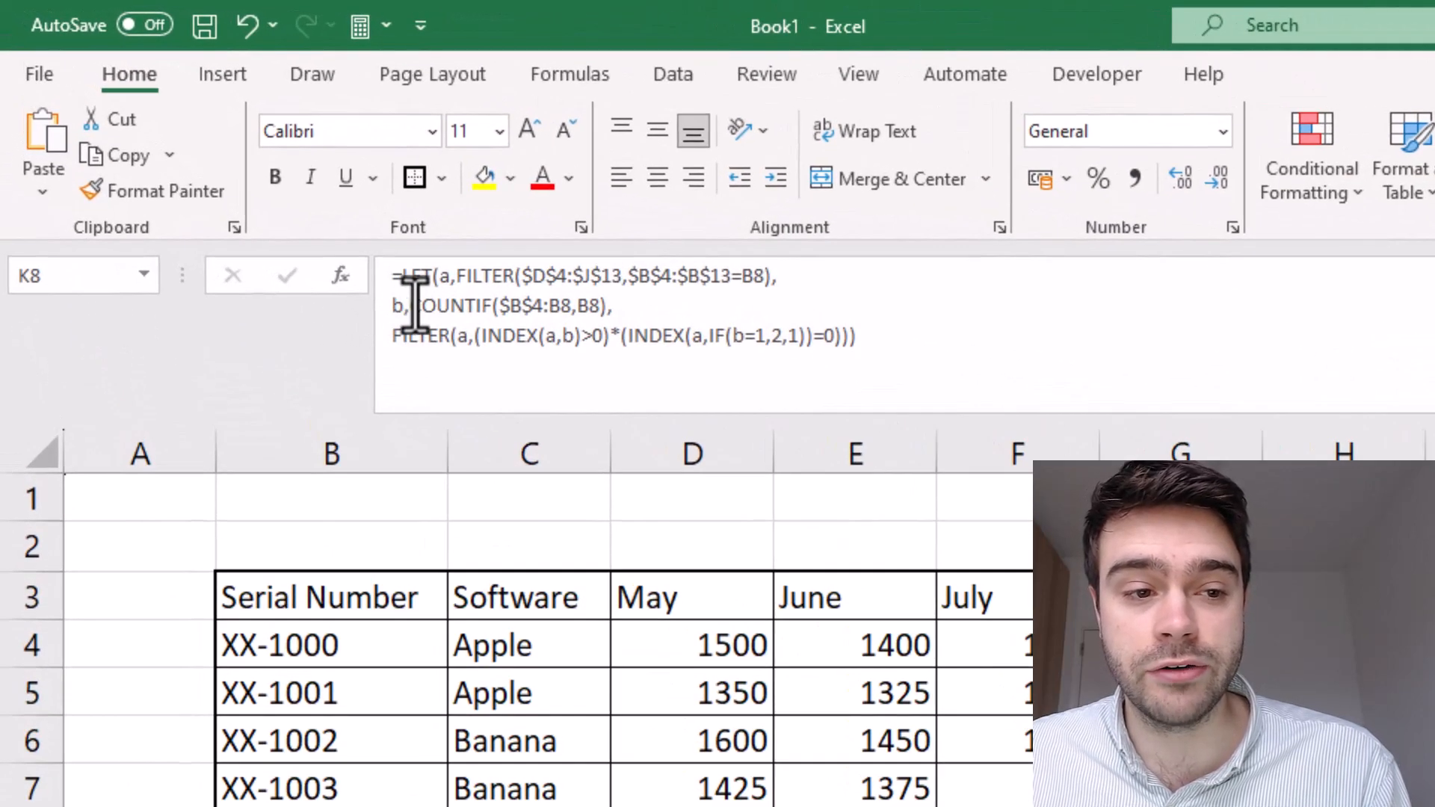
{"action": "left_click", "coordinate": [635, 314]}
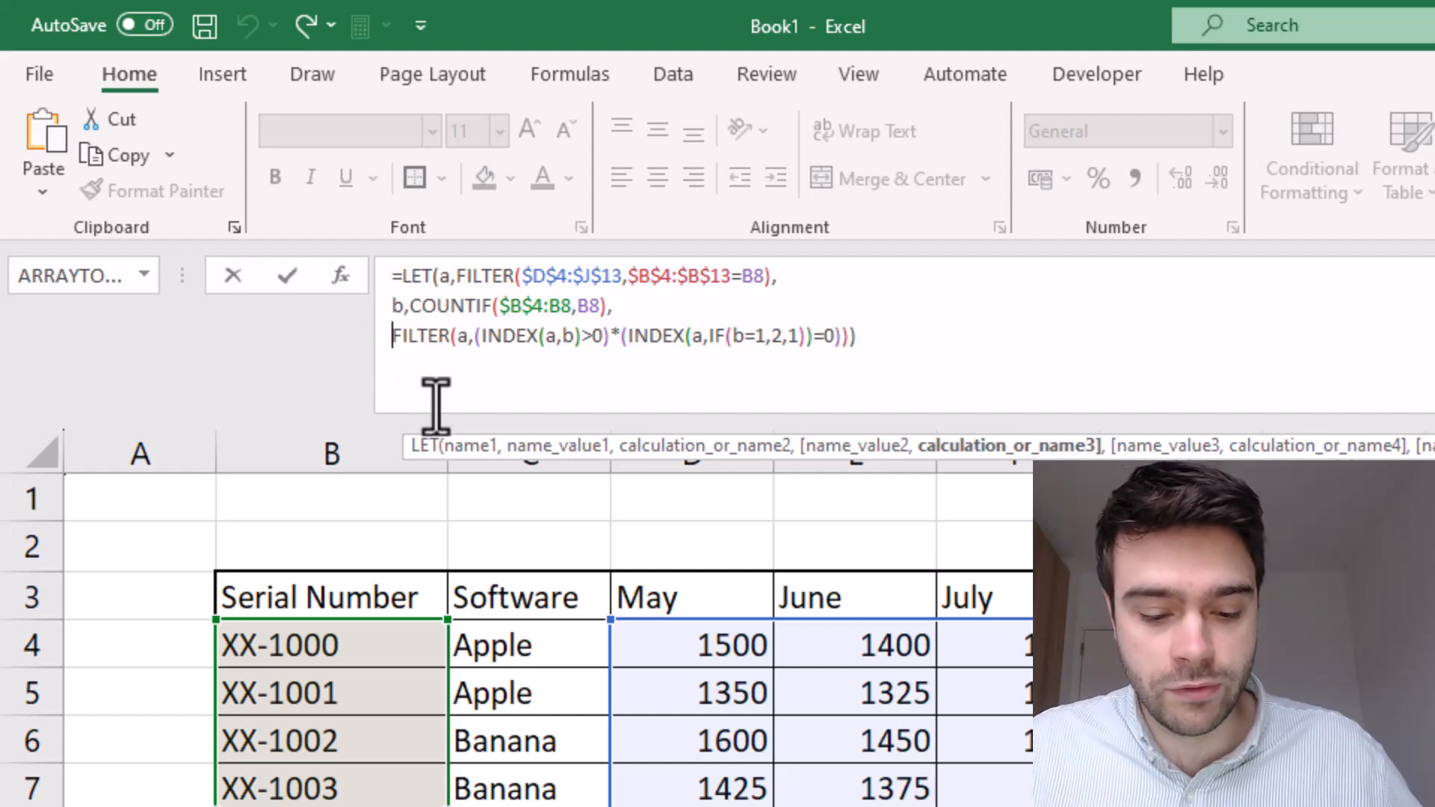
{"action": "type", "text": "INDEX"}
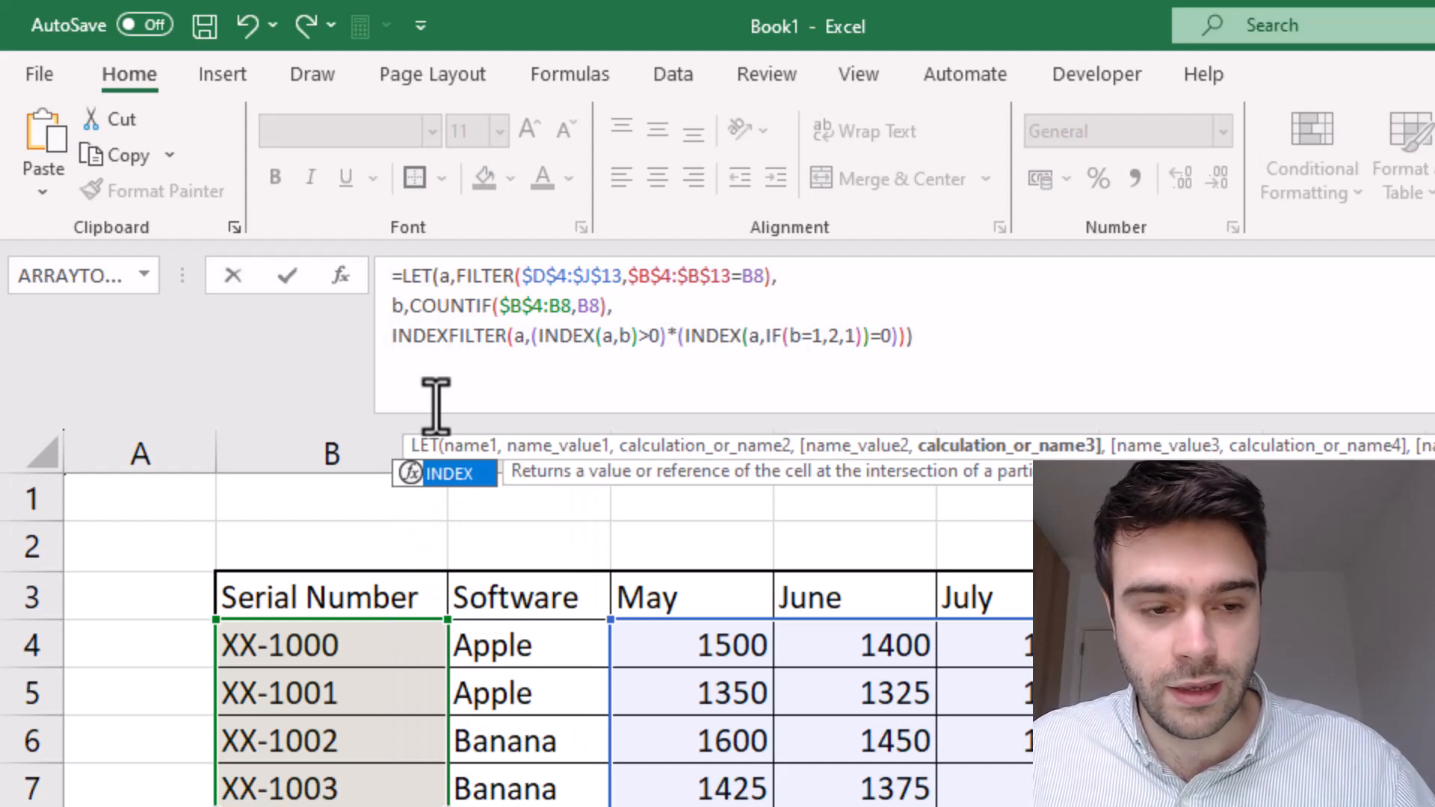
{"action": "type", "text": "("}
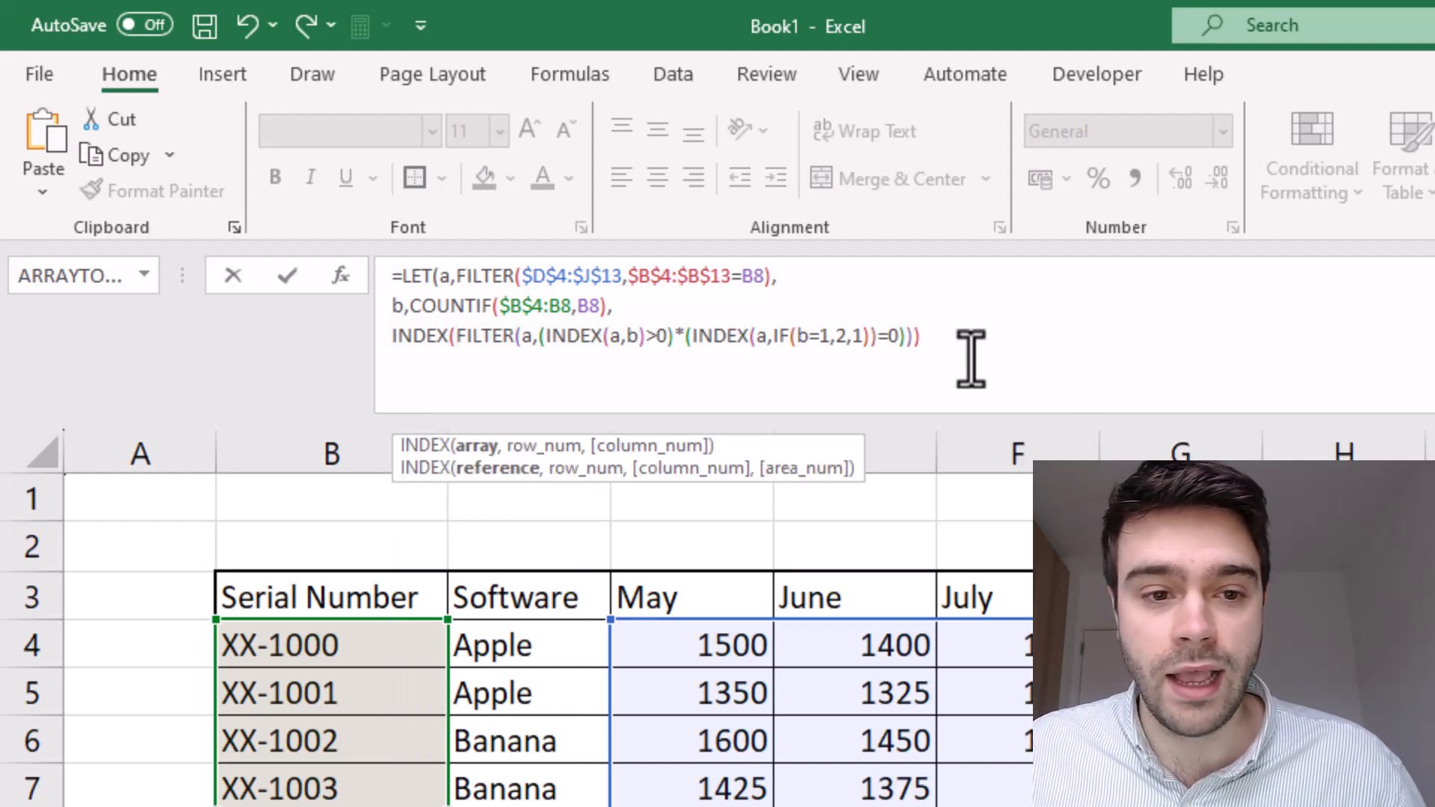
- Make b the row number of the outer INDEX, balance the closing parentheses, and enter the K8 formula
{"action": "left_click", "coordinate": [932, 338]}
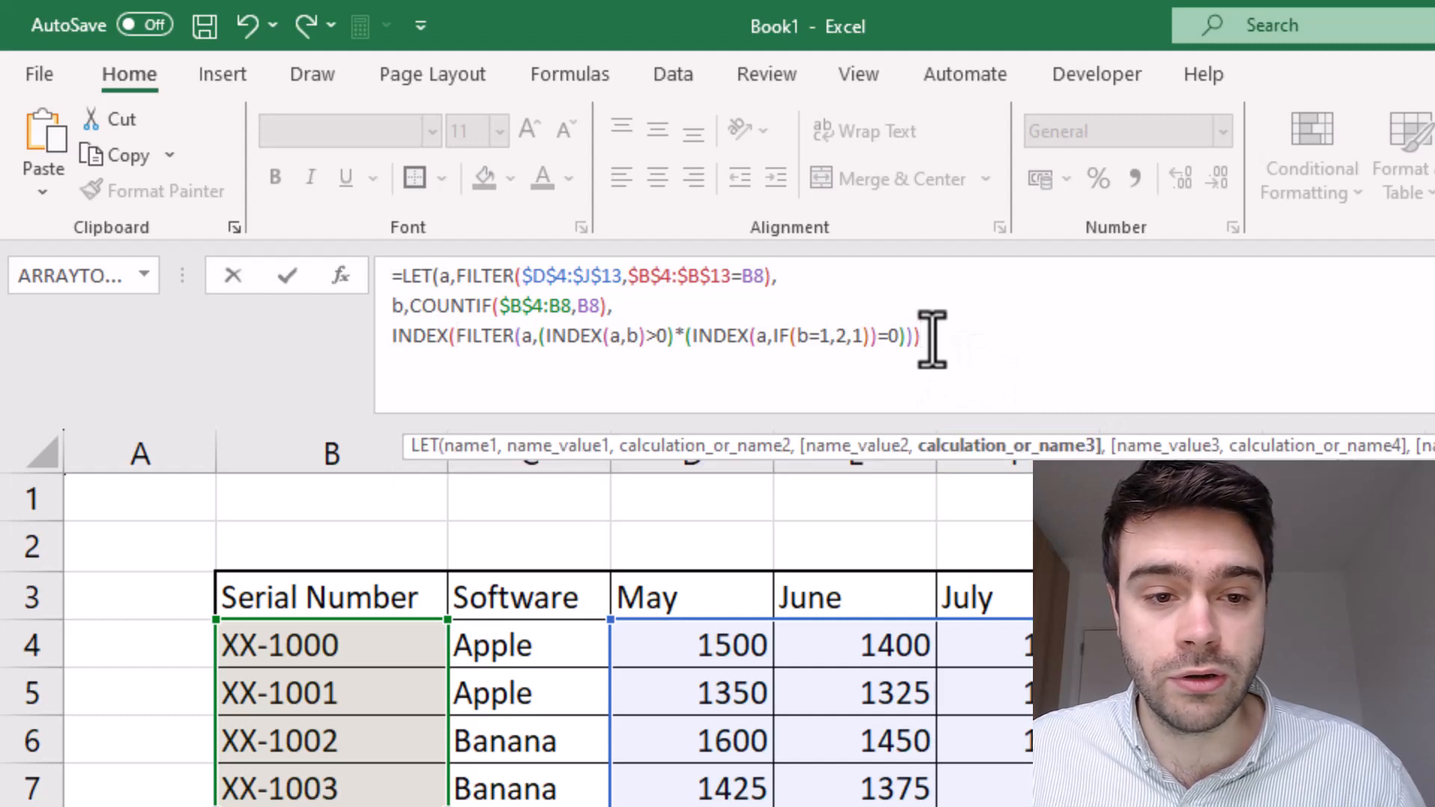
{"action": "type", "text": ","}
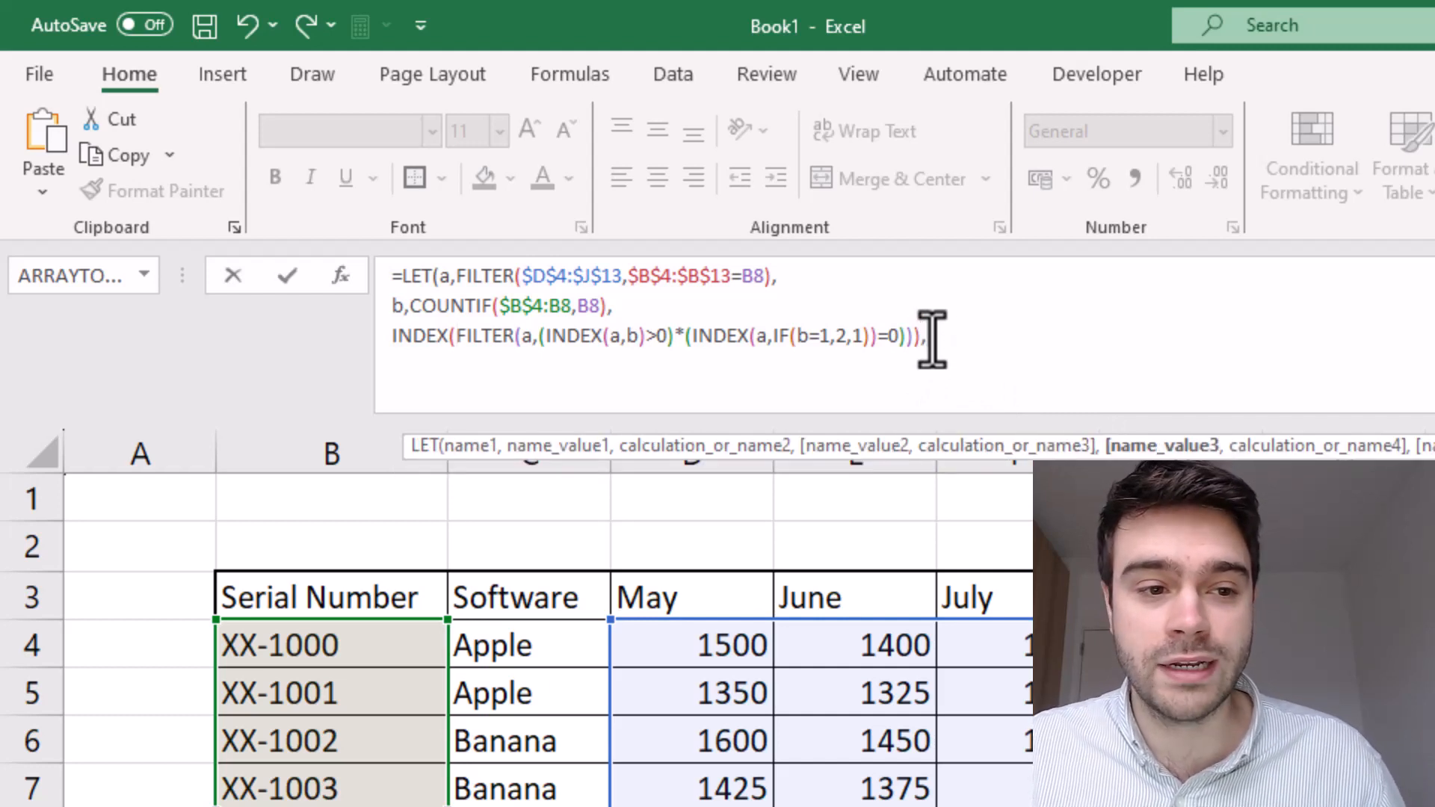
{"action": "type", "text": "b)"}
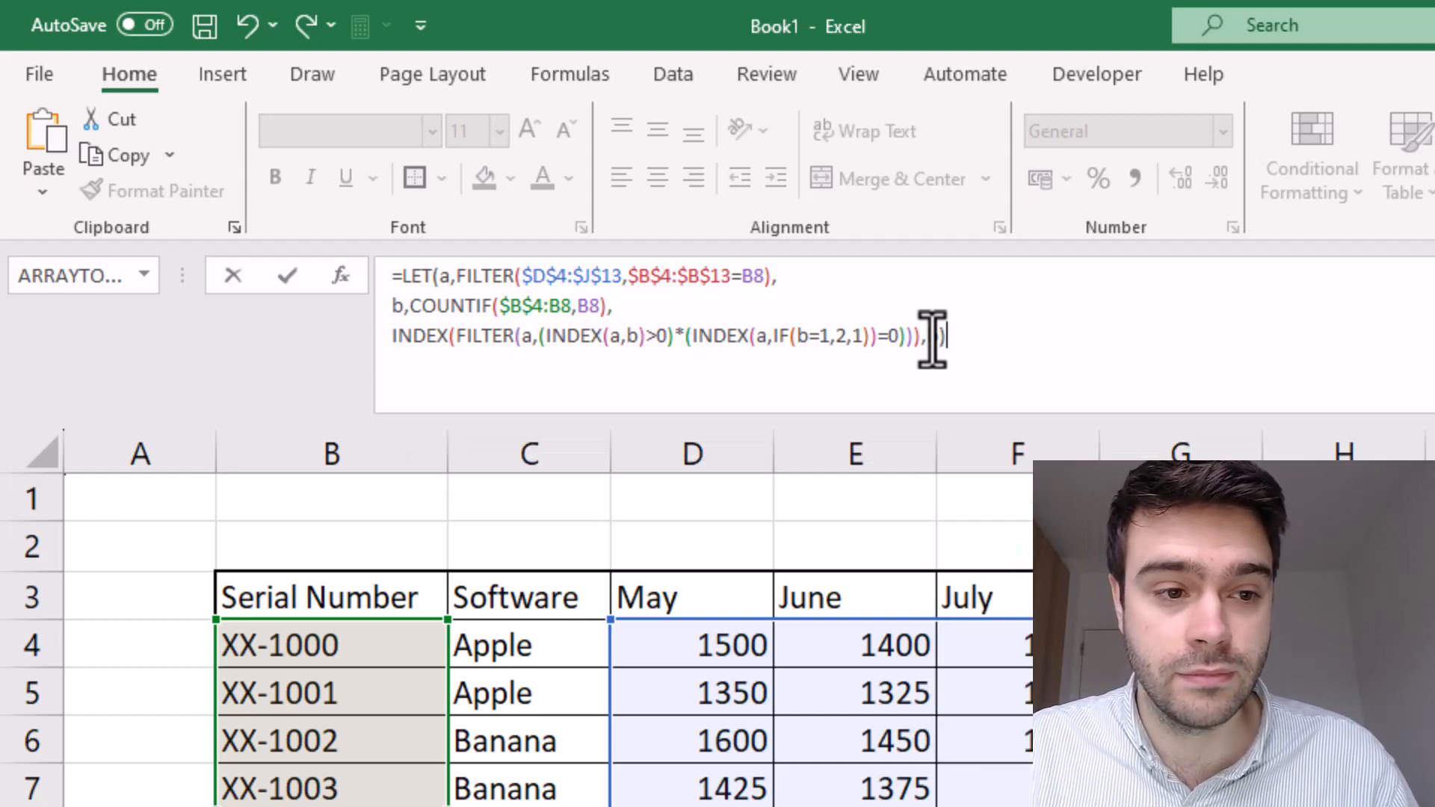
{"action": "left_click", "coordinate": [914, 335]}
{"action": "key", "text": "BackSpace"}
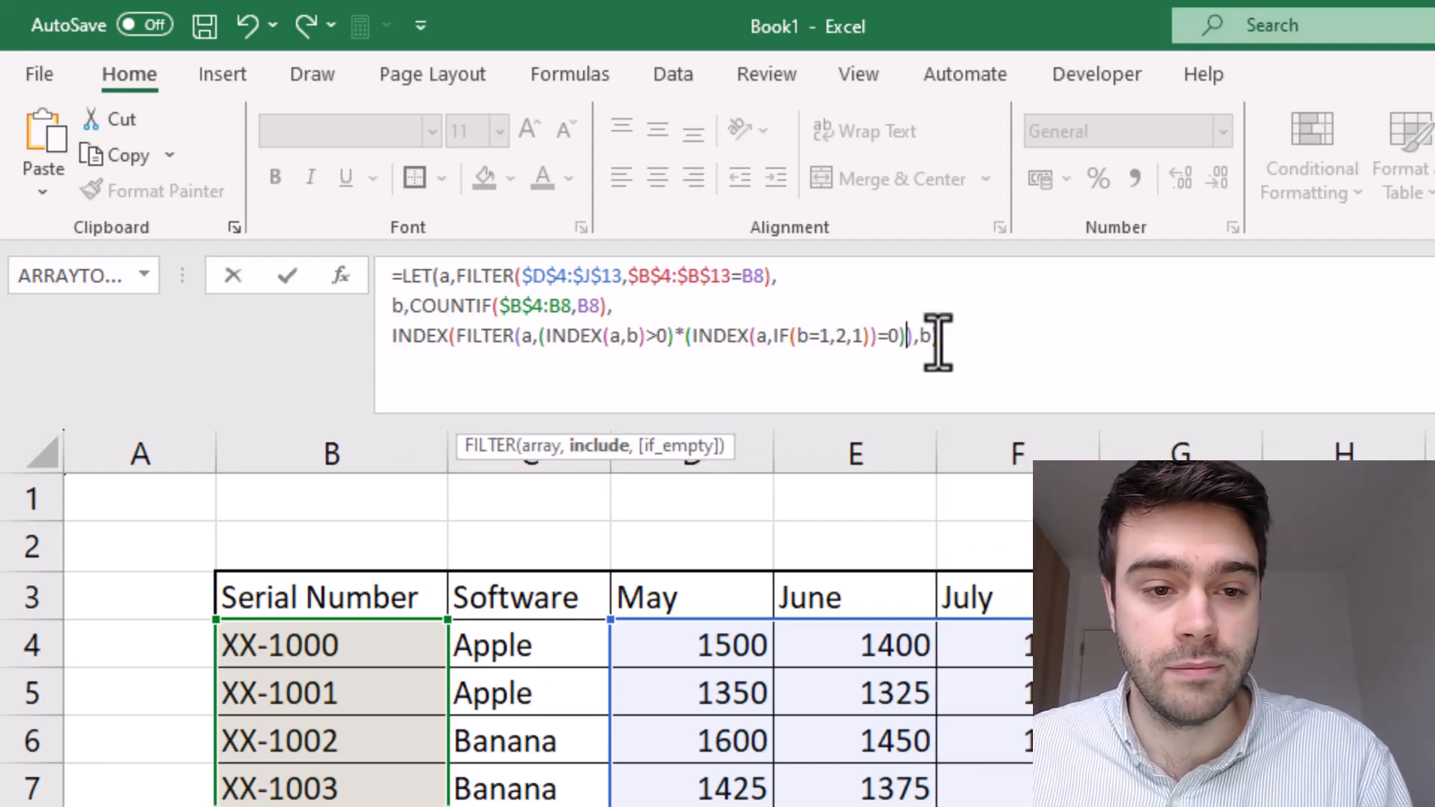
{"action": "left_click", "coordinate": [979, 345]}
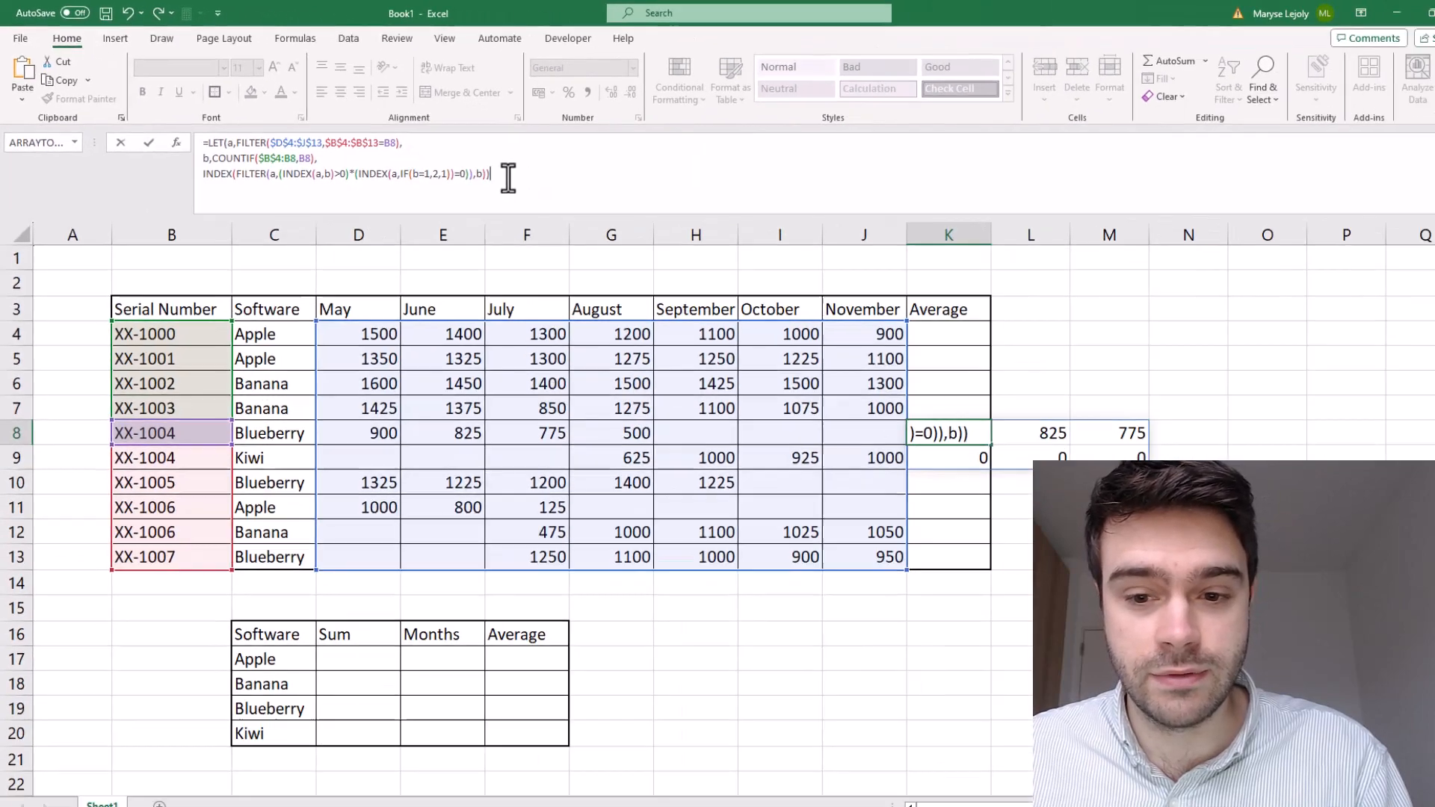
{"action": "key", "text": "Return"}
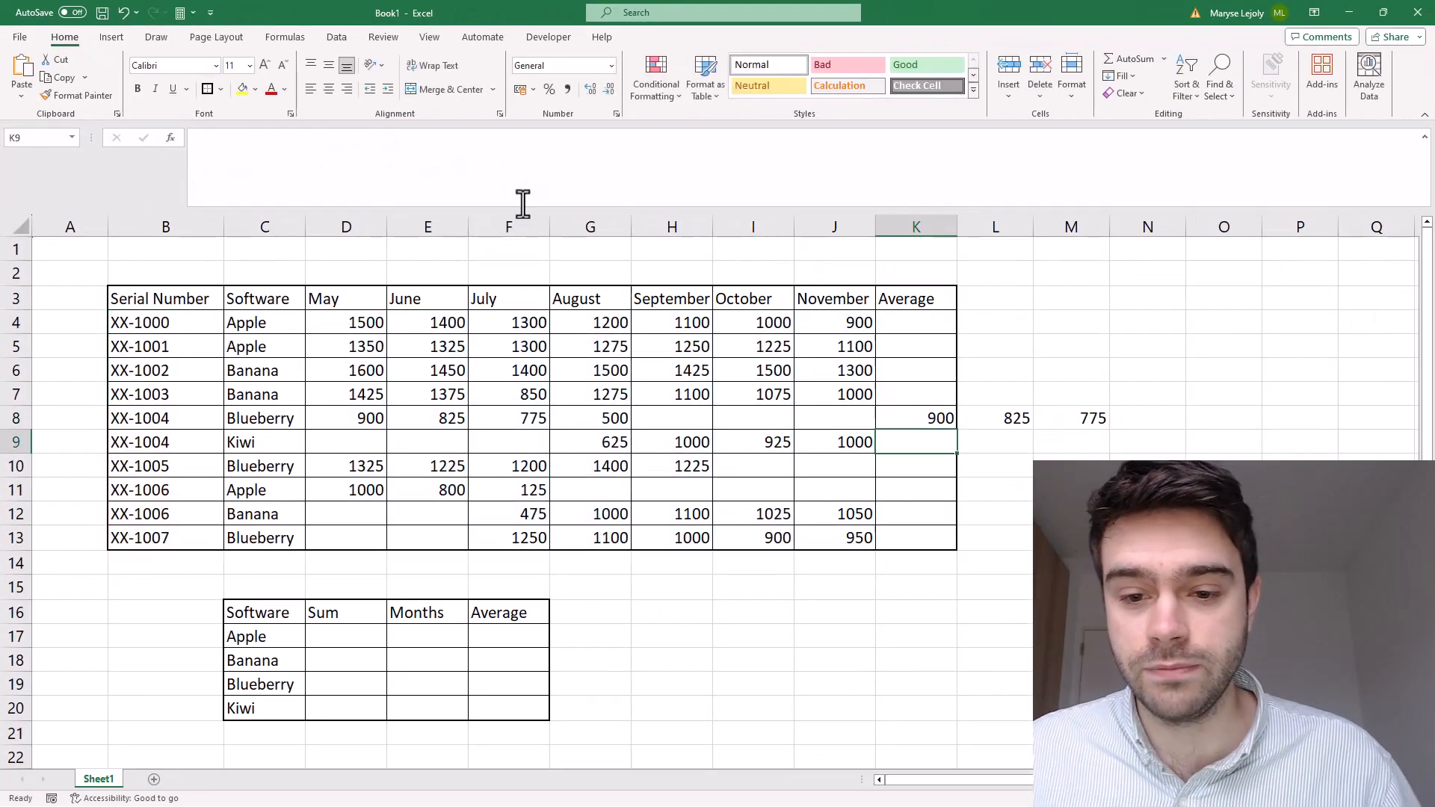
{"action": "left_click", "coordinate": [923, 426]}
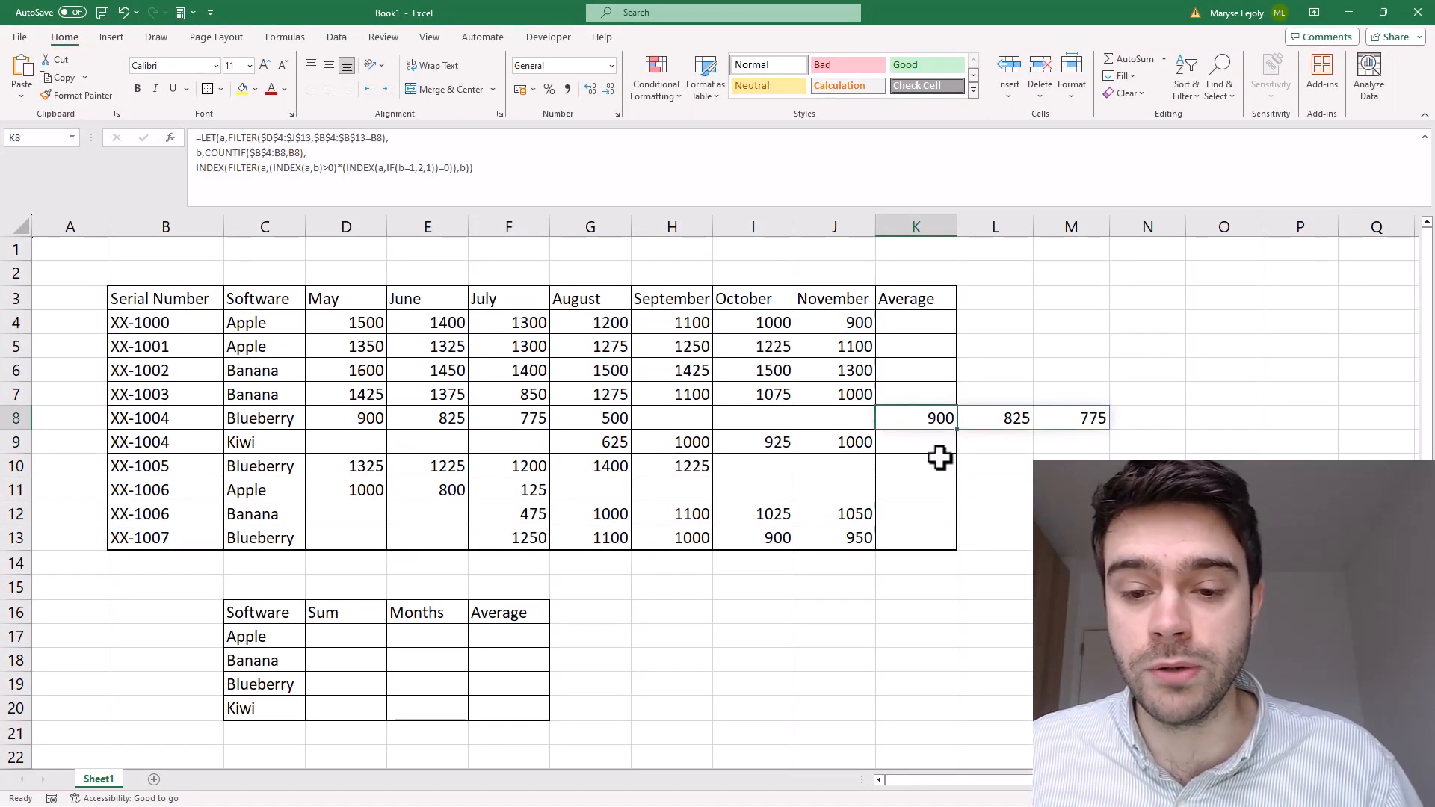
- Copy the K8 formula down to K9 and compare its output with the Kiwi row's September to November values
{"action": "left_click_drag", "start_coordinate": [958, 432], "coordinate": [957, 452]}
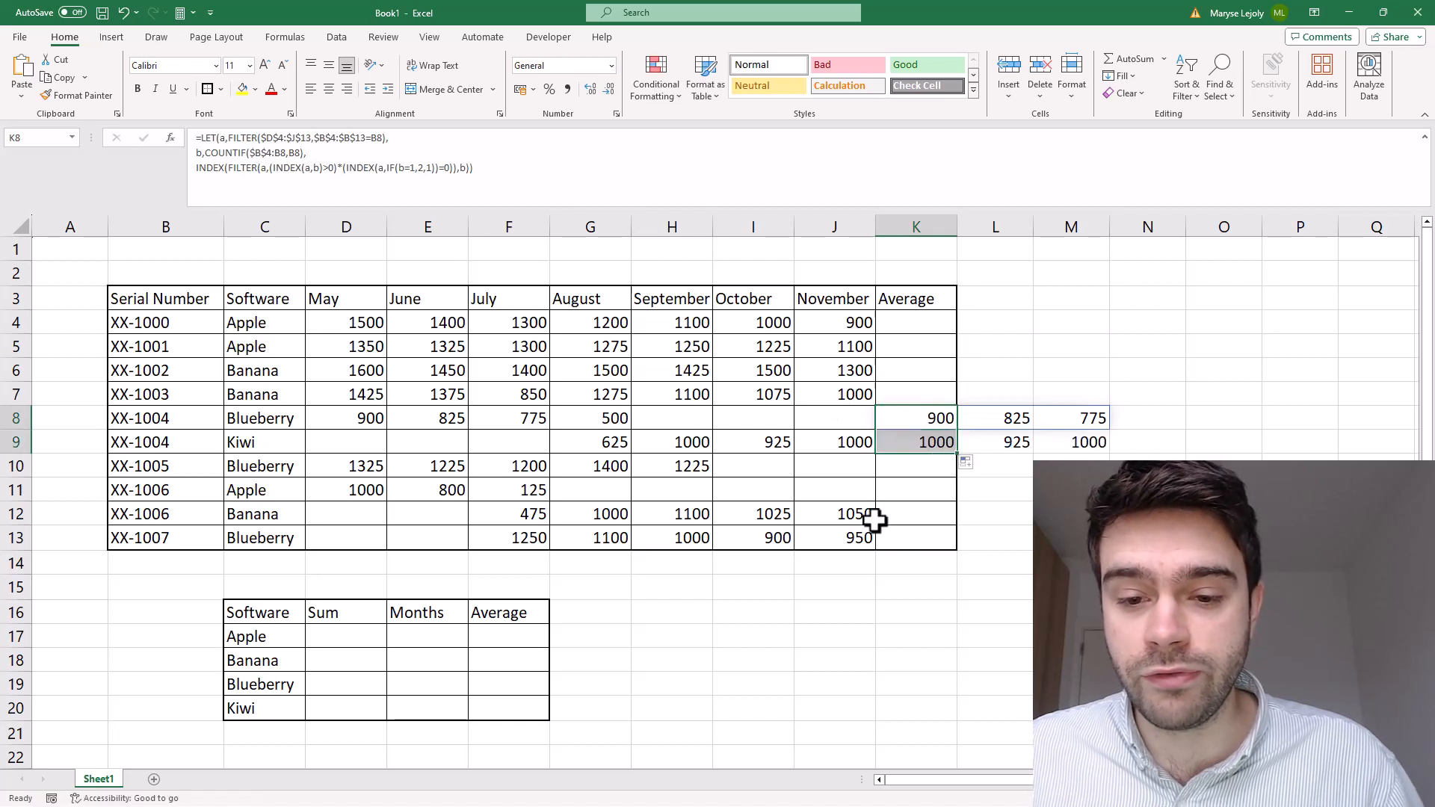
{"action": "left_click", "coordinate": [936, 441]}
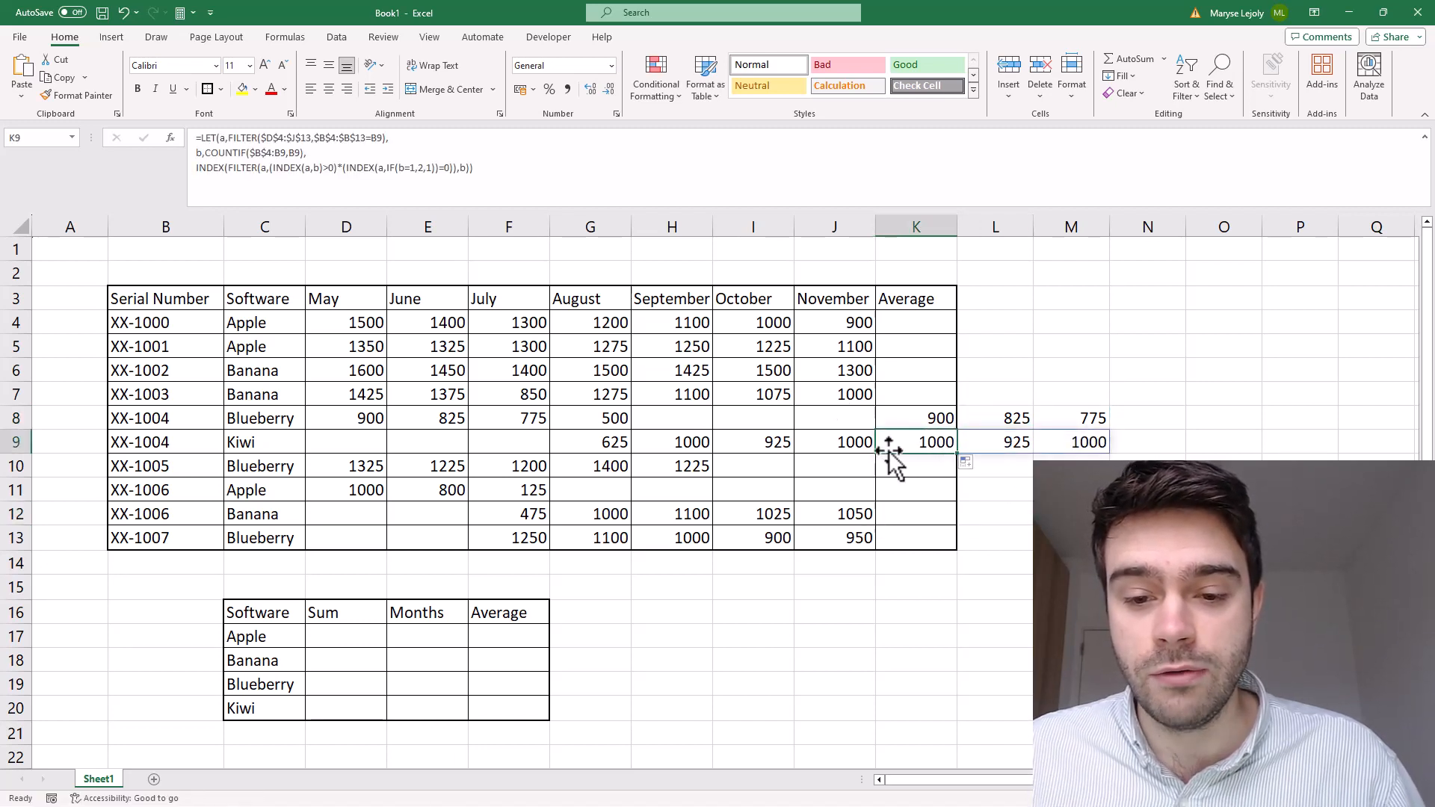
{"action": "left_click_drag", "start_coordinate": [711, 442], "coordinate": [823, 448]}
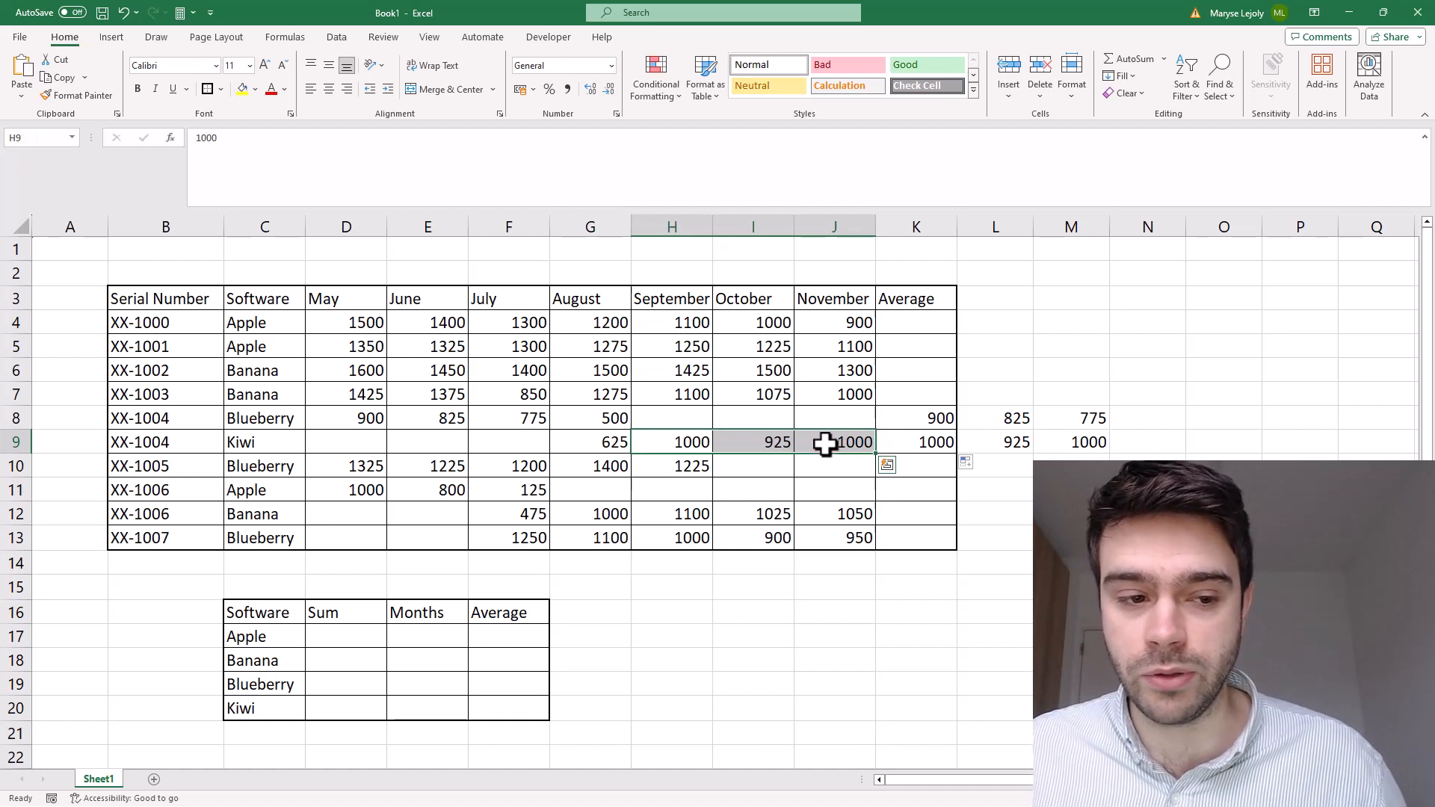
{"action": "left_click", "coordinate": [922, 438]}
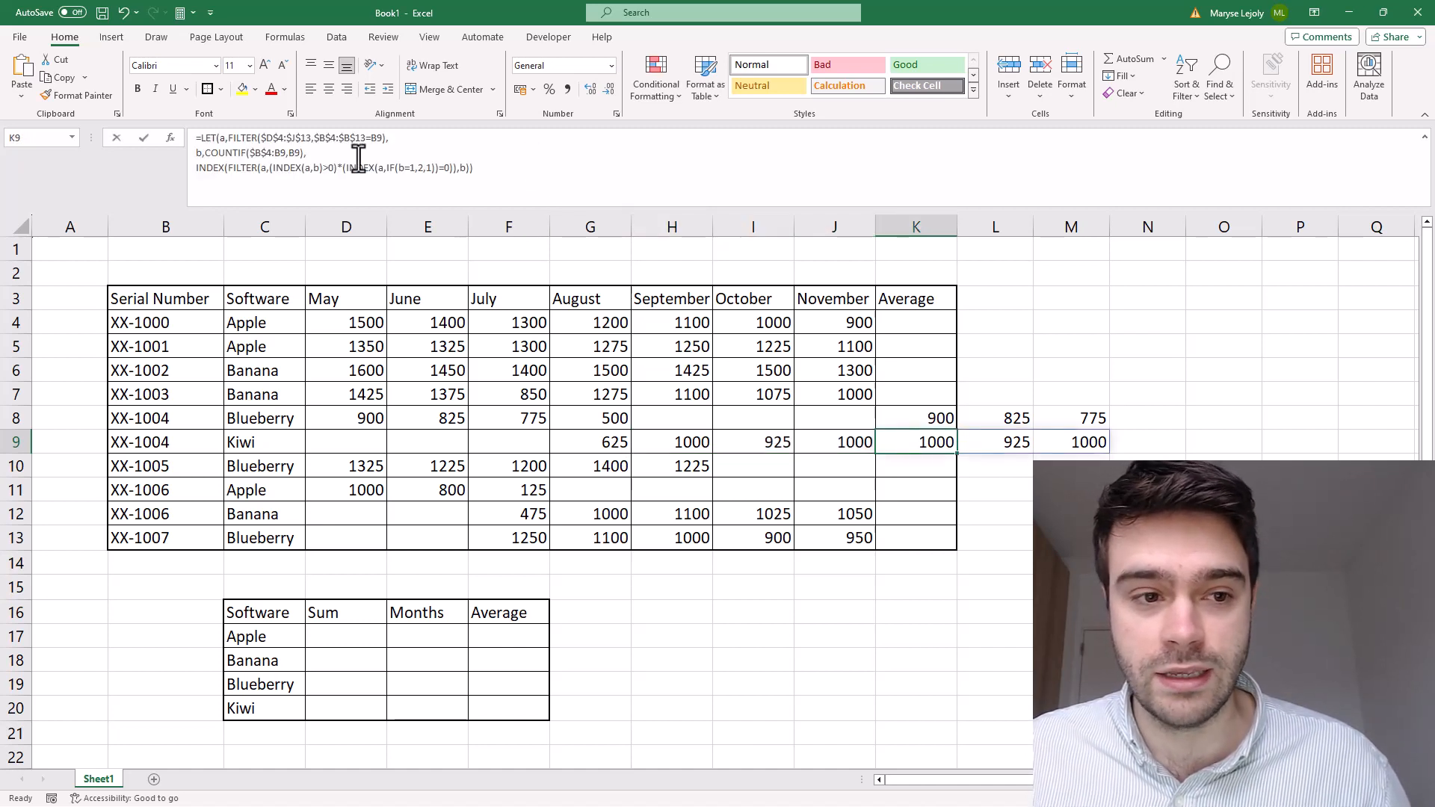
{"action": "left_click", "coordinate": [360, 151]}
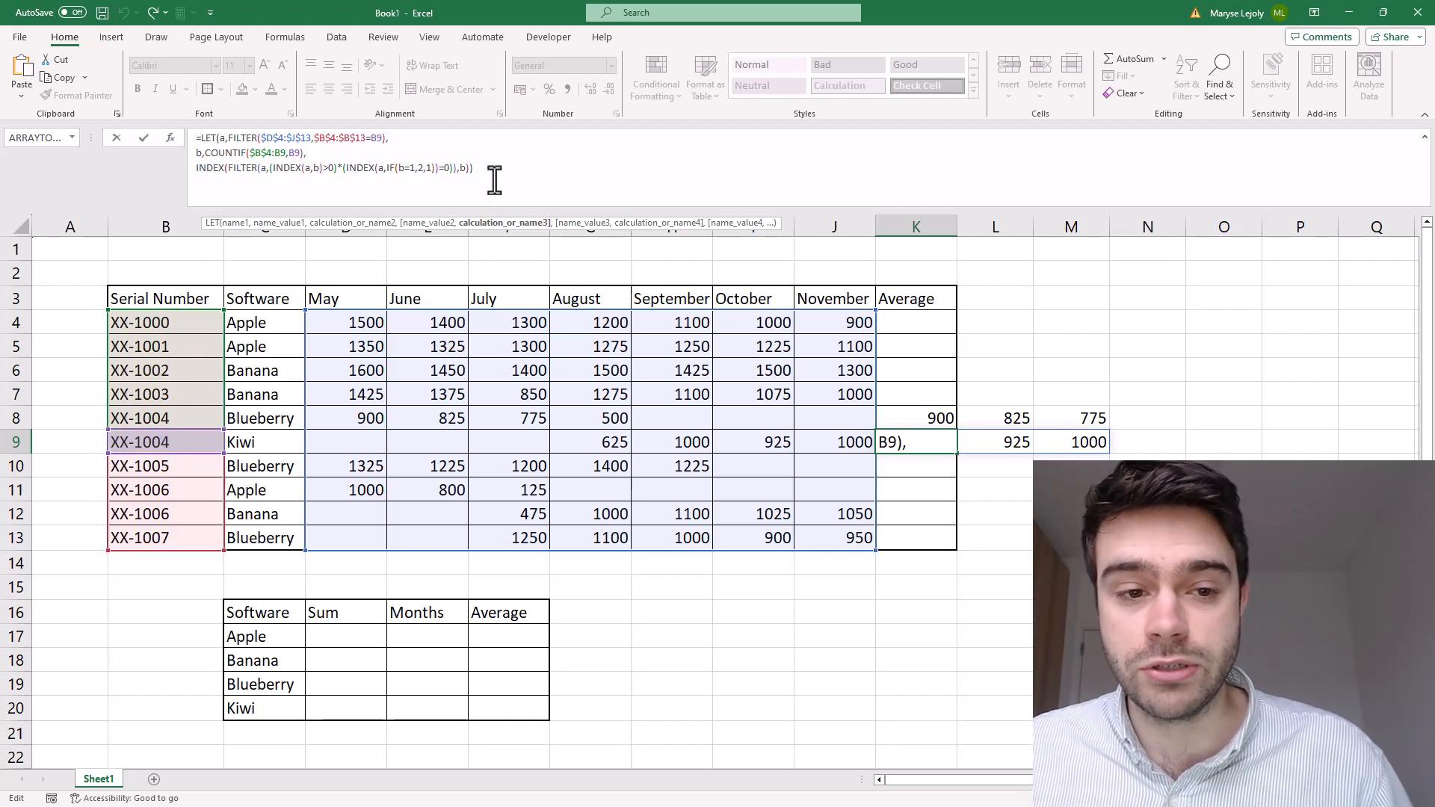
{"action": "key", "text": "Return"}
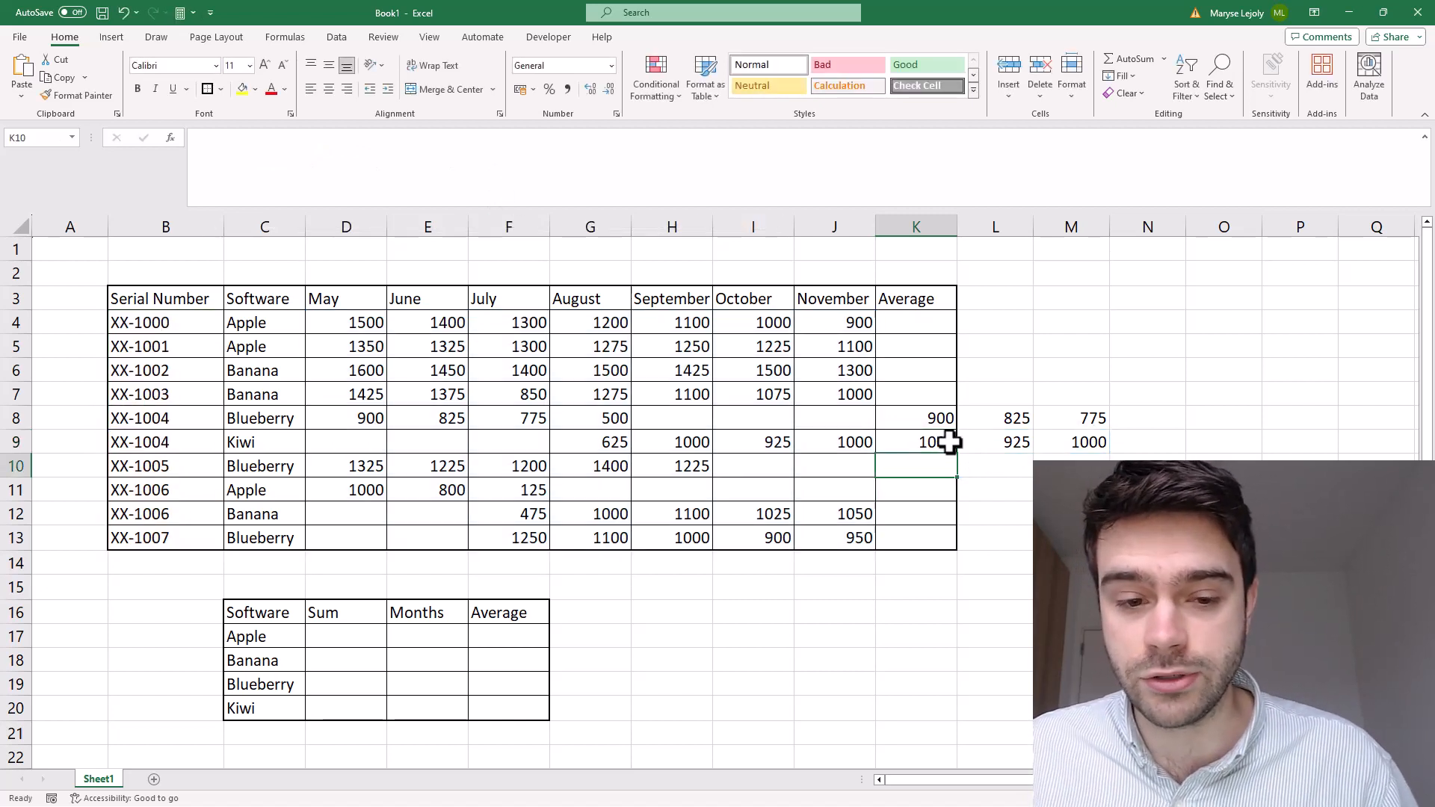
- Fill the K9 formula down through K12 and check the returned values against the monthly figures in rows 10 to 12
{"action": "left_click", "coordinate": [949, 441]}
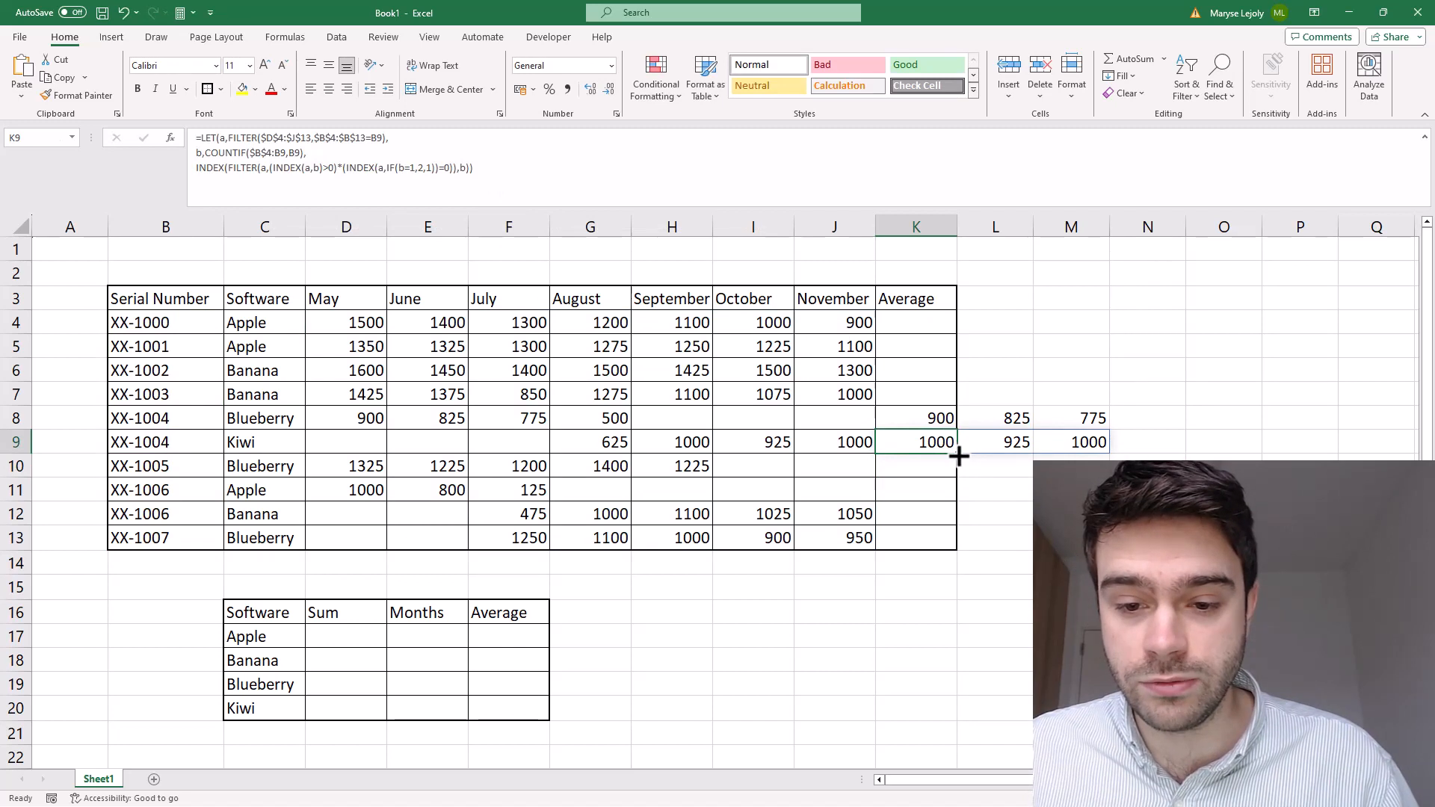
{"action": "left_click_drag", "start_coordinate": [959, 456], "coordinate": [956, 519]}
{"action": "left_click", "coordinate": [994, 465]}
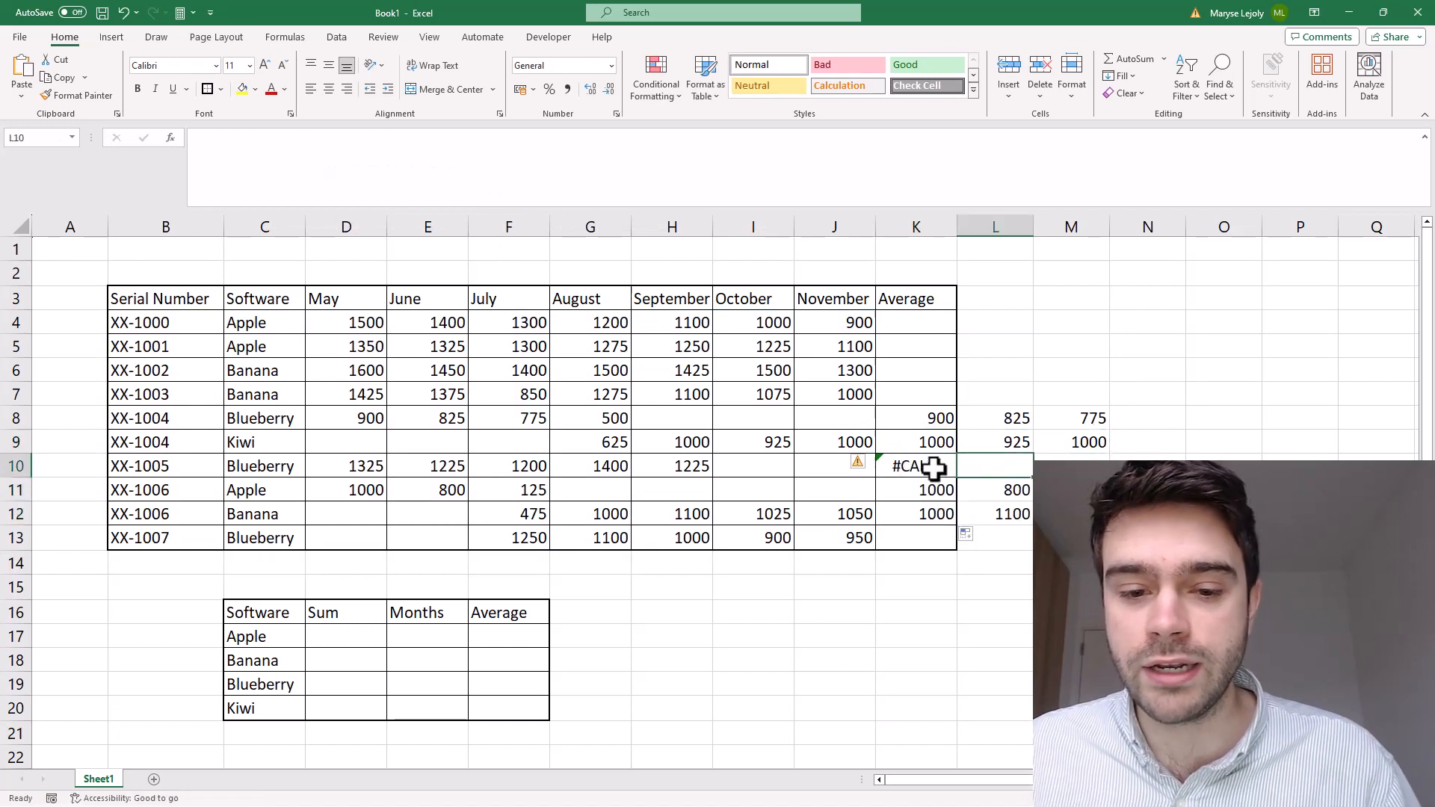
{"action": "left_click_drag", "start_coordinate": [934, 467], "coordinate": [168, 466]}
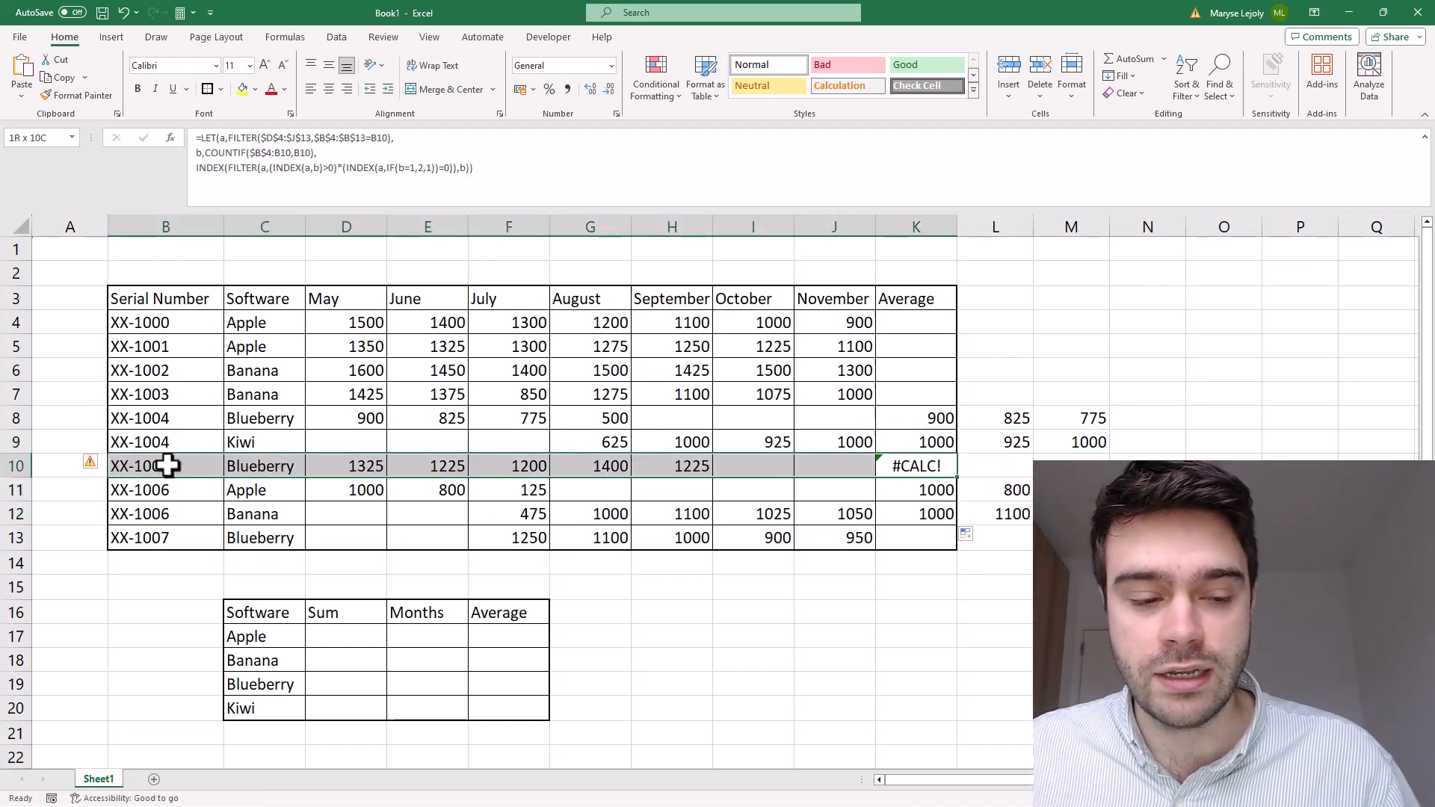
{"action": "left_click", "coordinate": [1132, 459]}
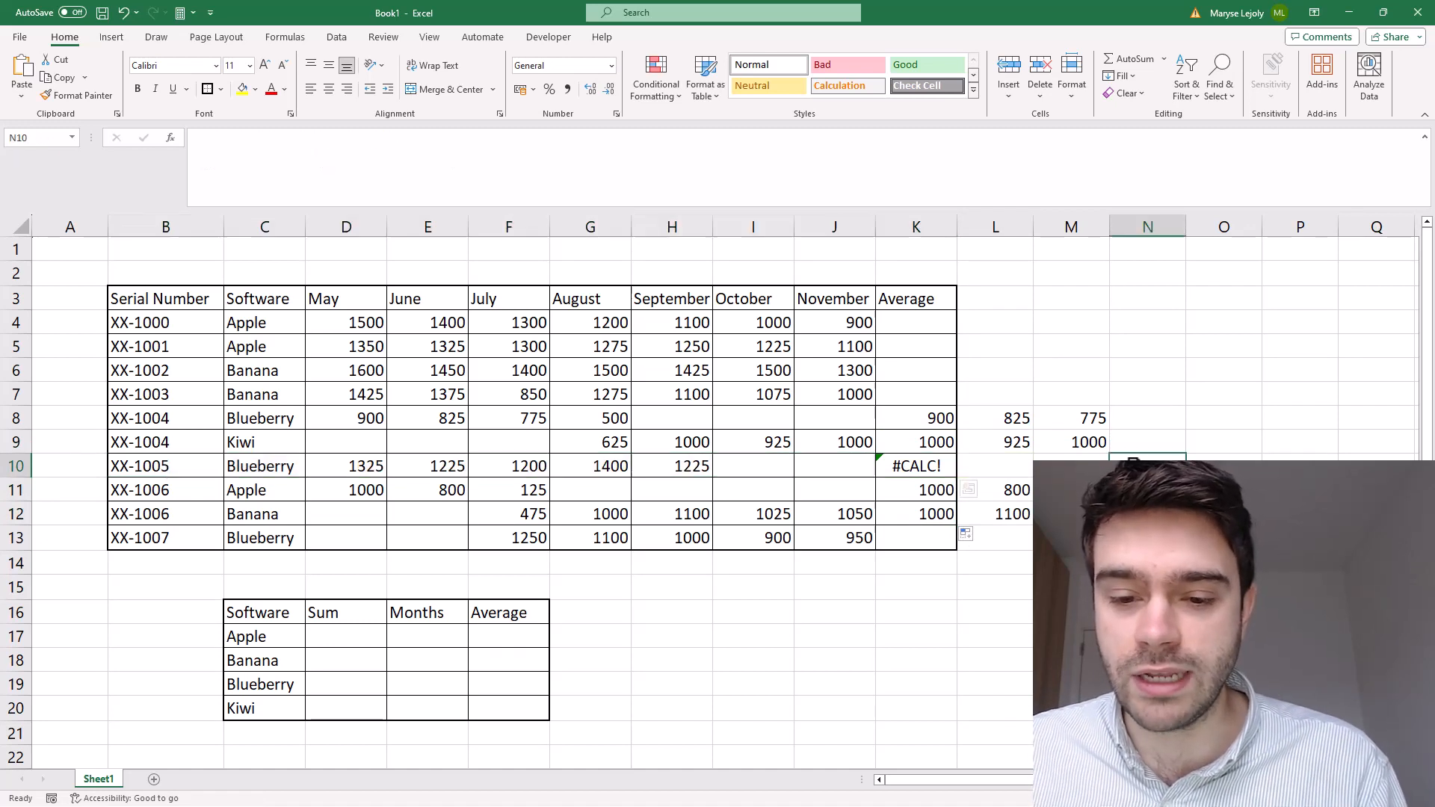
{"action": "left_click", "coordinate": [925, 490]}
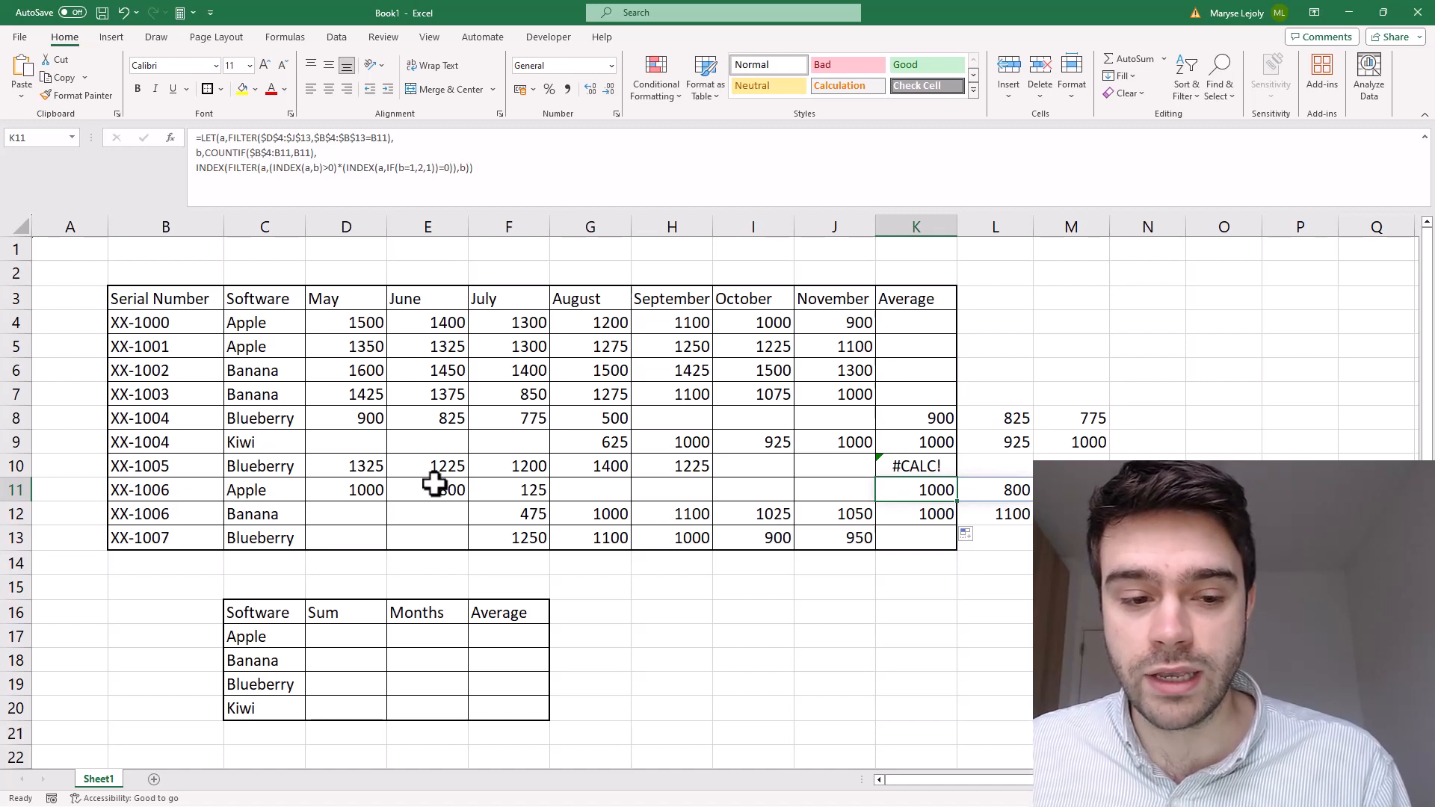
{"action": "left_click_drag", "start_coordinate": [435, 484], "coordinate": [376, 495]}
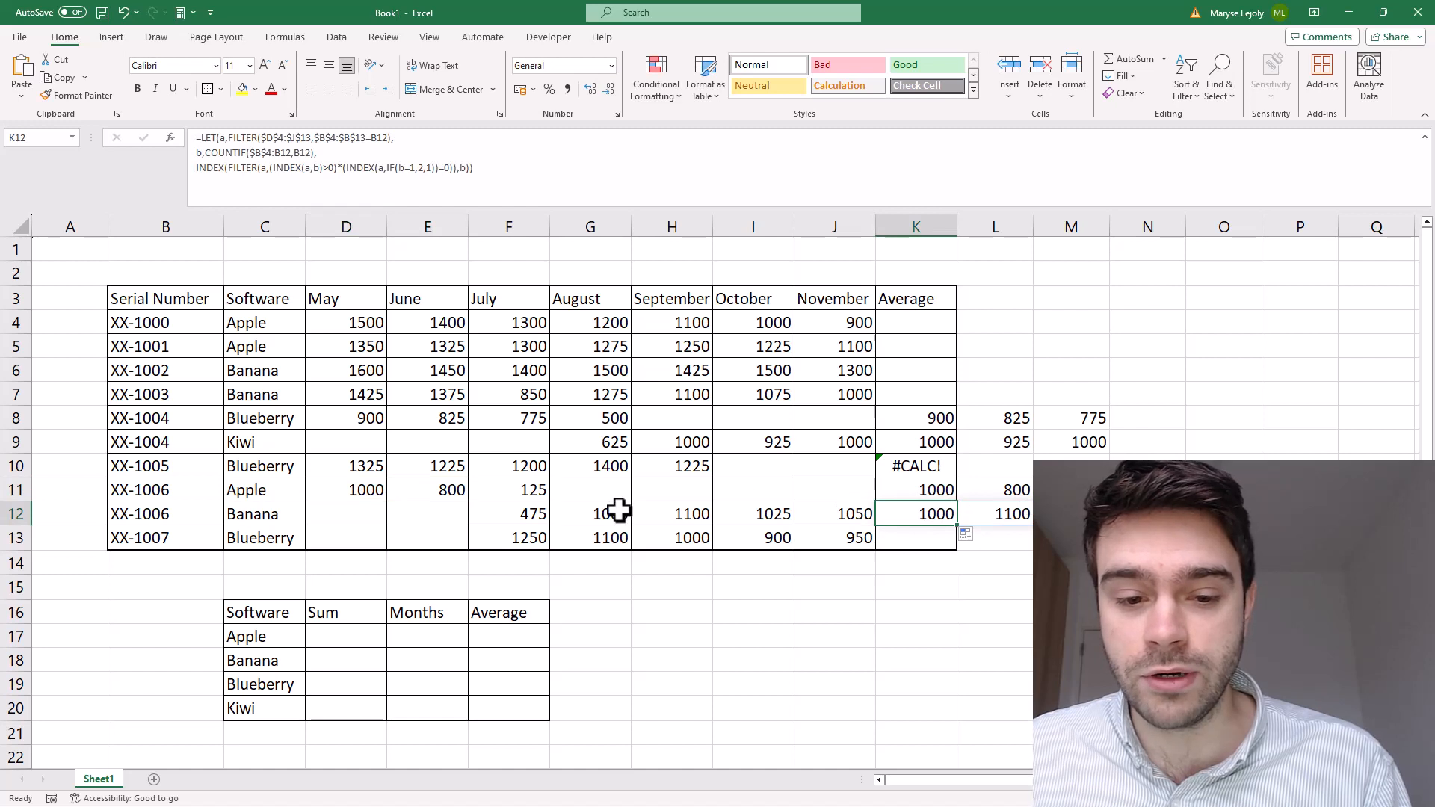
{"action": "left_click_drag", "start_coordinate": [620, 513], "coordinate": [835, 513]}
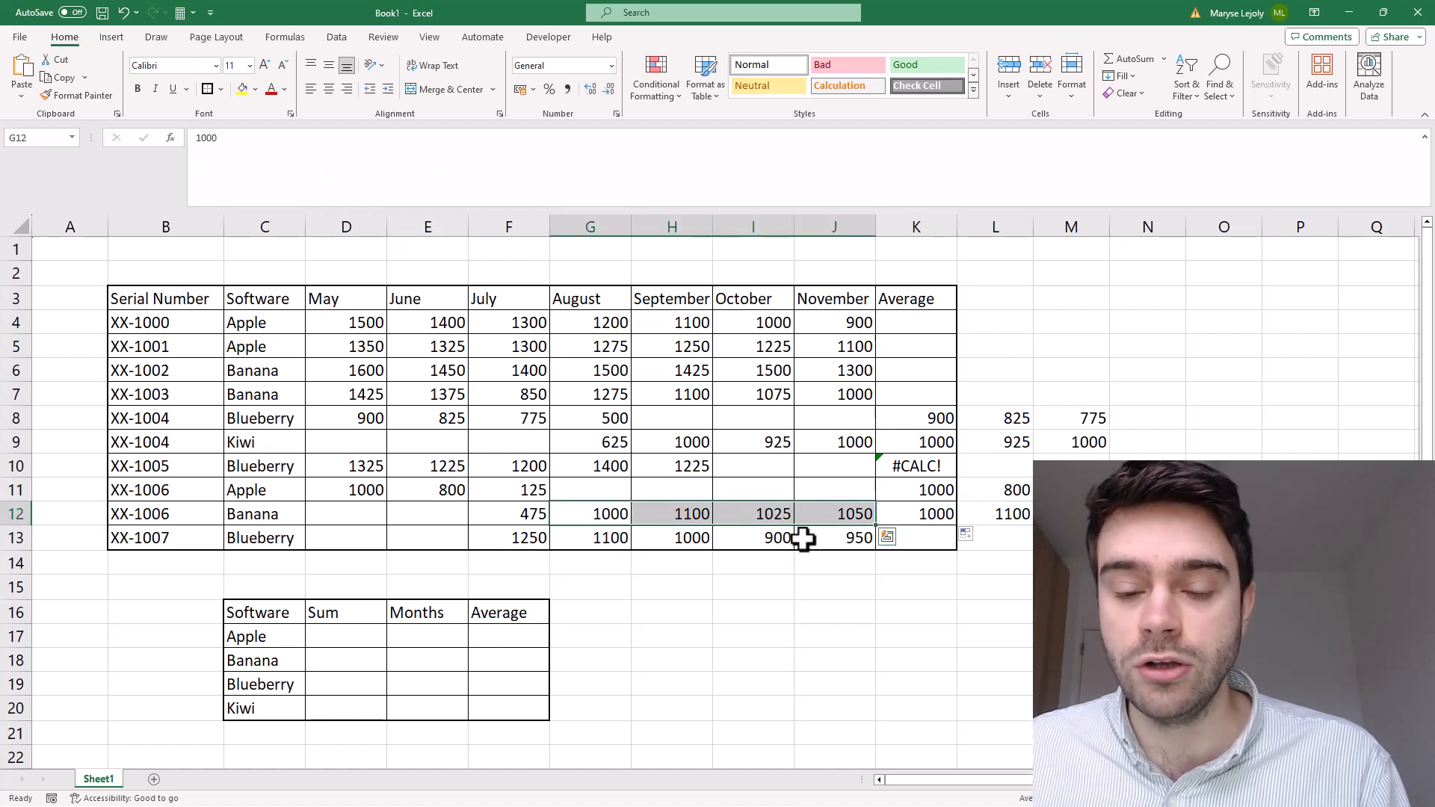
- Wrap the final INDEX expression of the K8 formula in AVERAGE and enter the formula
{"action": "left_click", "coordinate": [913, 418]}
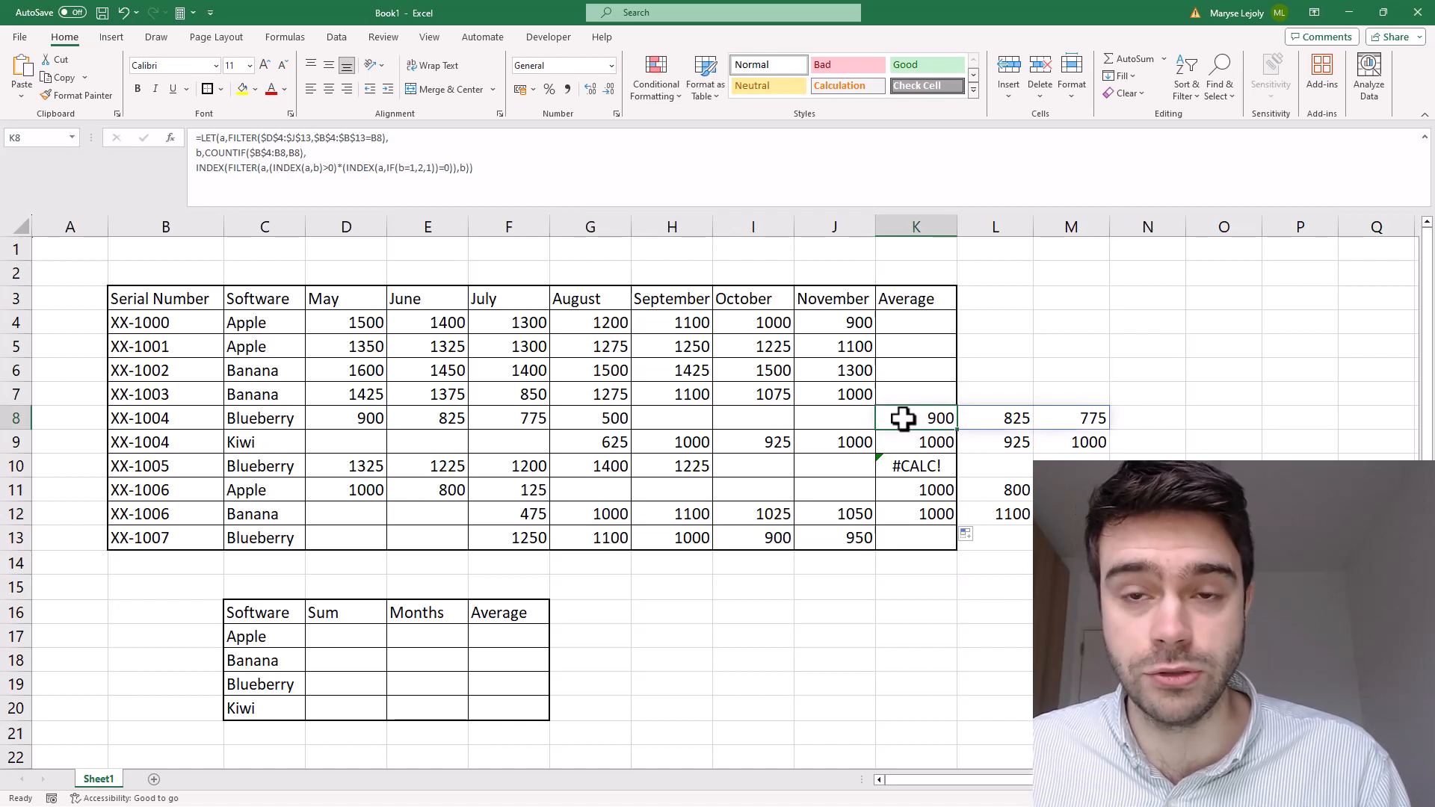
{"action": "left_click", "coordinate": [198, 167]}
{"action": "type", "text": "A"}
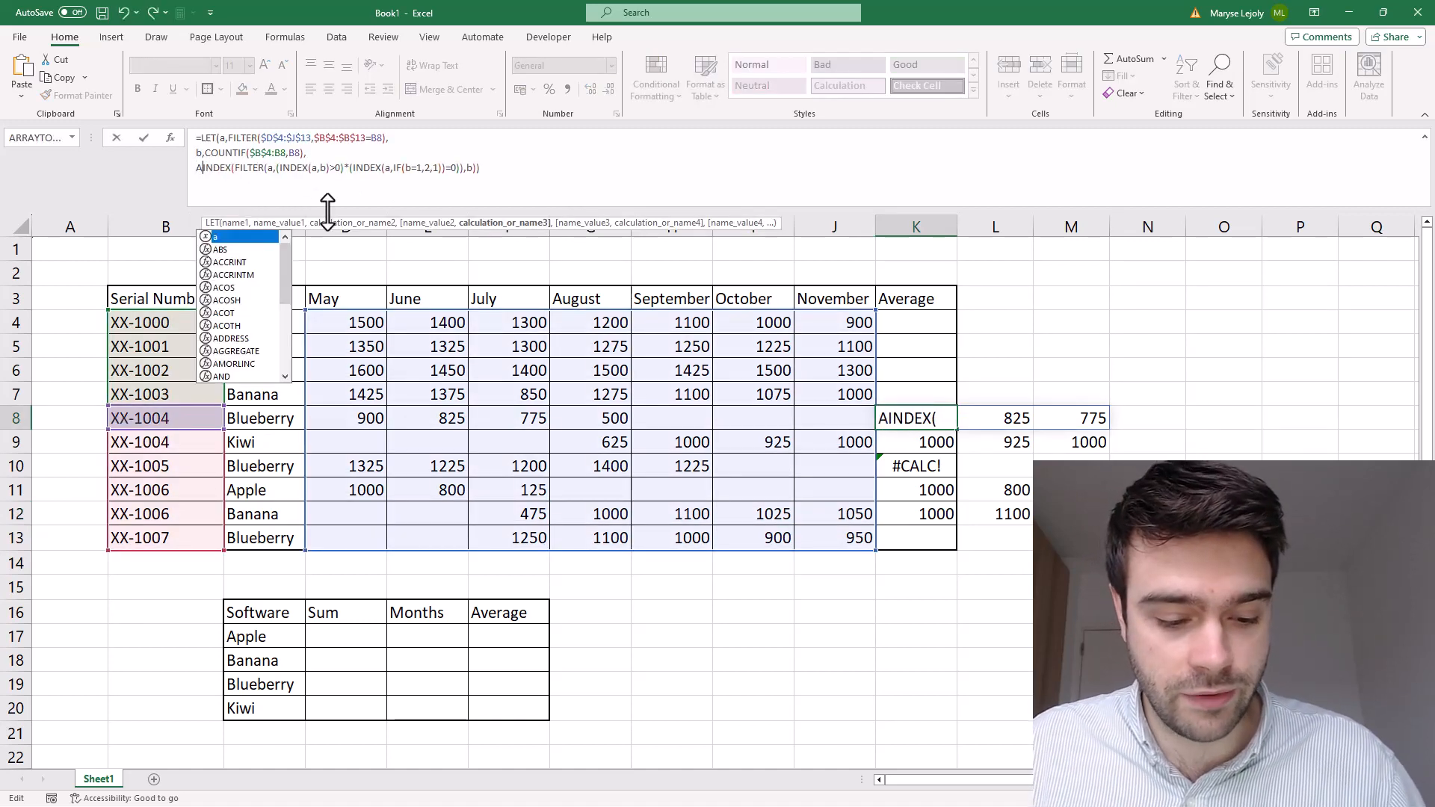
{"action": "type", "text": "VERAGE("}
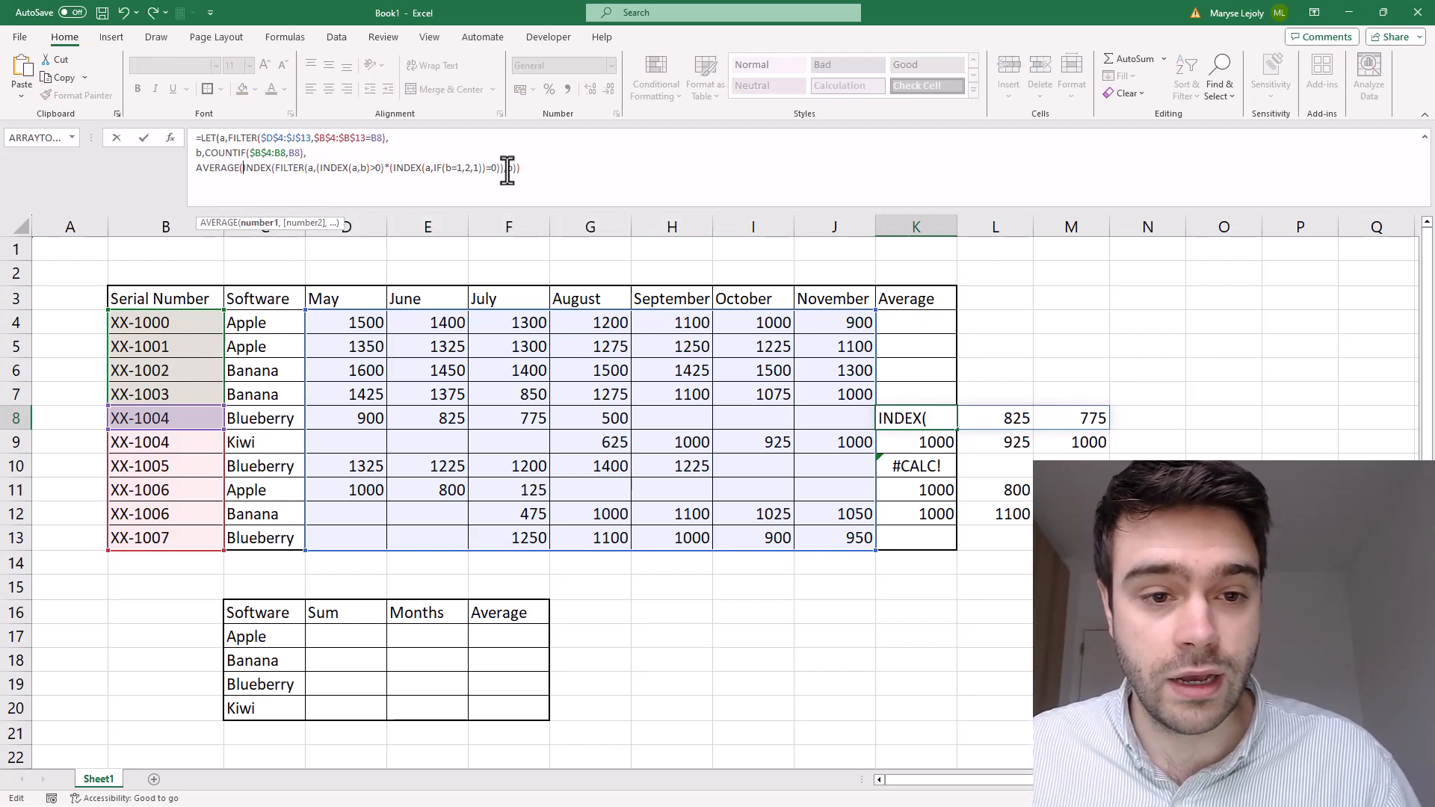
{"action": "left_click", "coordinate": [519, 168]}
{"action": "type", "text": ")"}
{"action": "key", "text": "Return"}
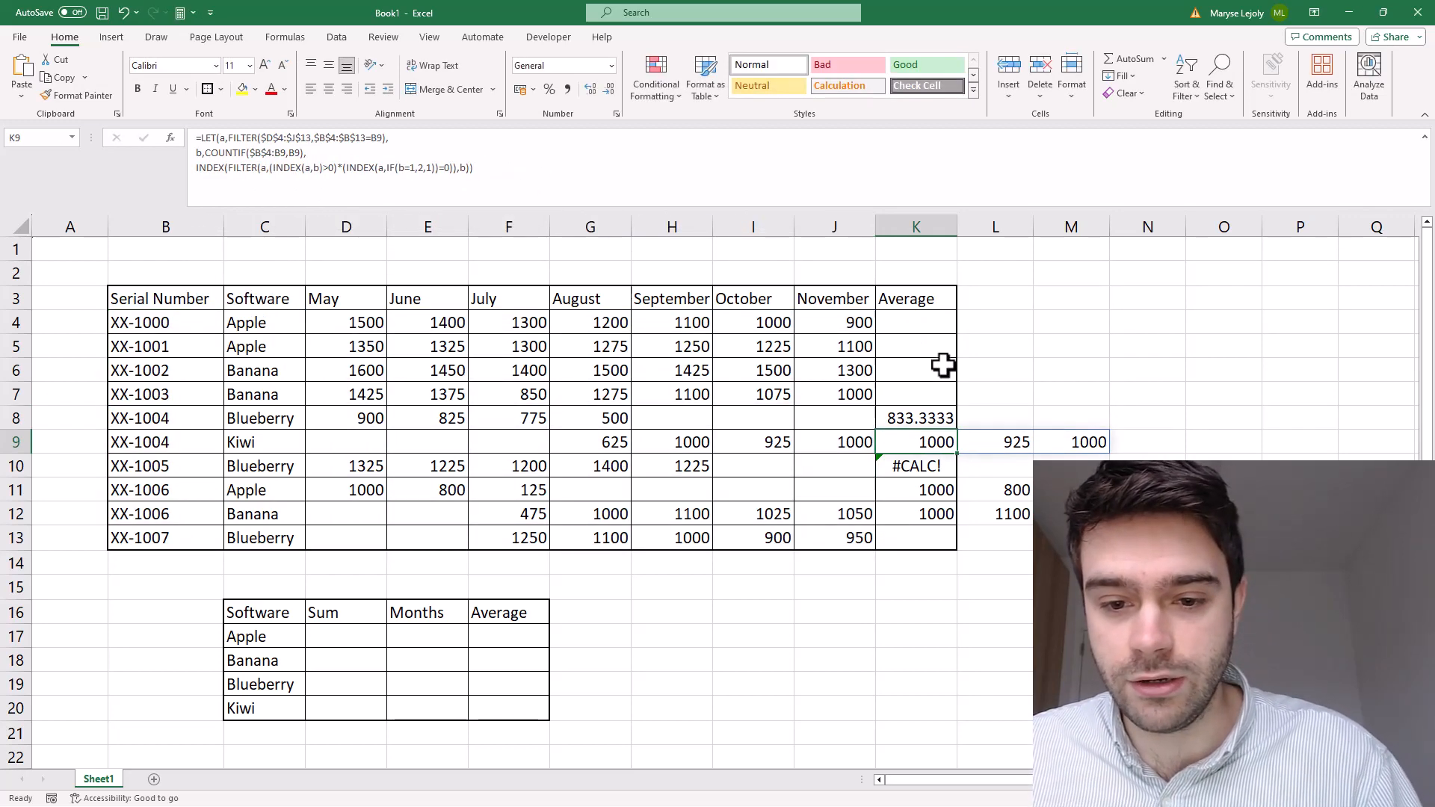
- Fill the AVERAGE version of the formula from K8 down through K12 and inspect the XX-1005 row's formula in K10
{"action": "left_click", "coordinate": [941, 422]}
{"action": "left_click_drag", "start_coordinate": [959, 430], "coordinate": [940, 523]}
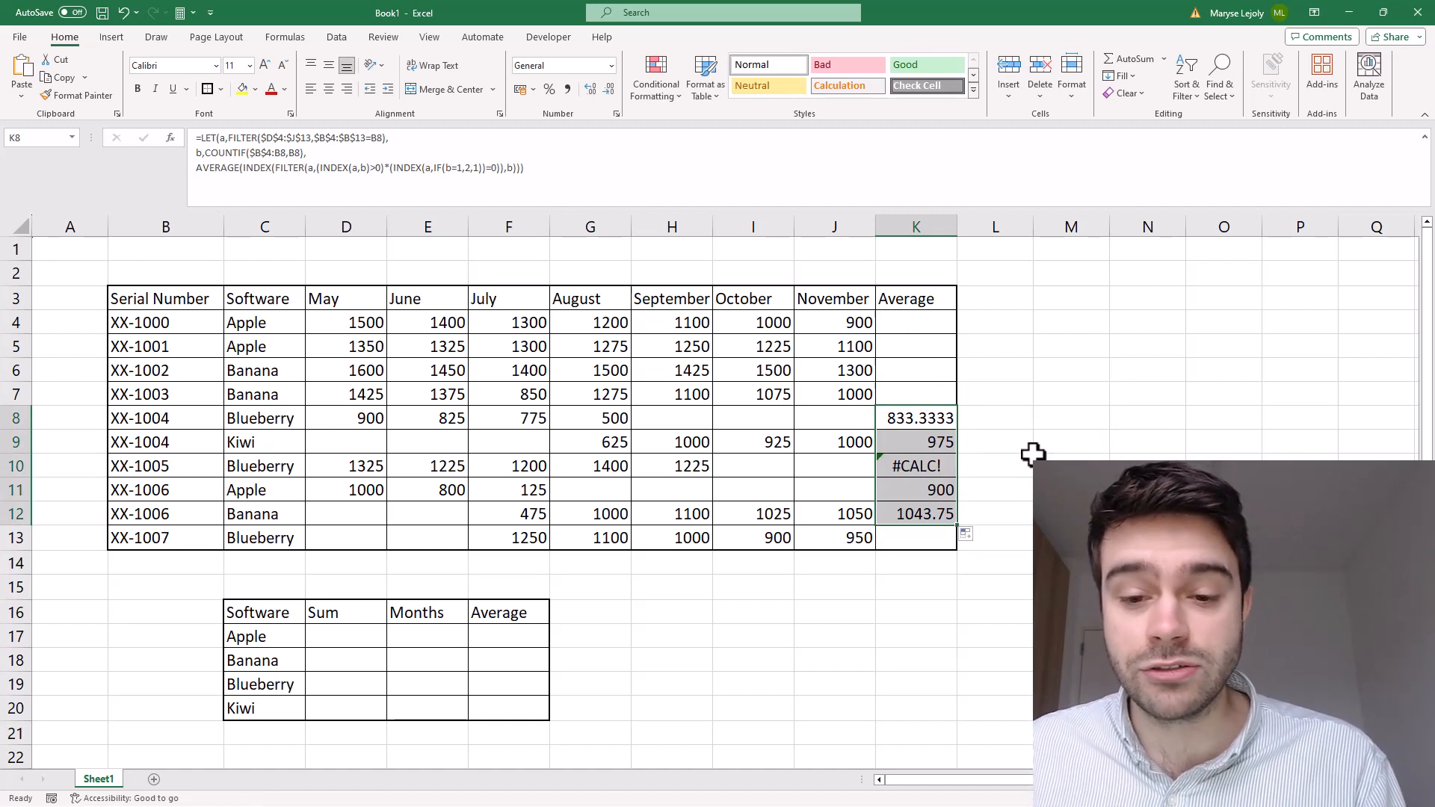
{"action": "left_click", "coordinate": [366, 468]}
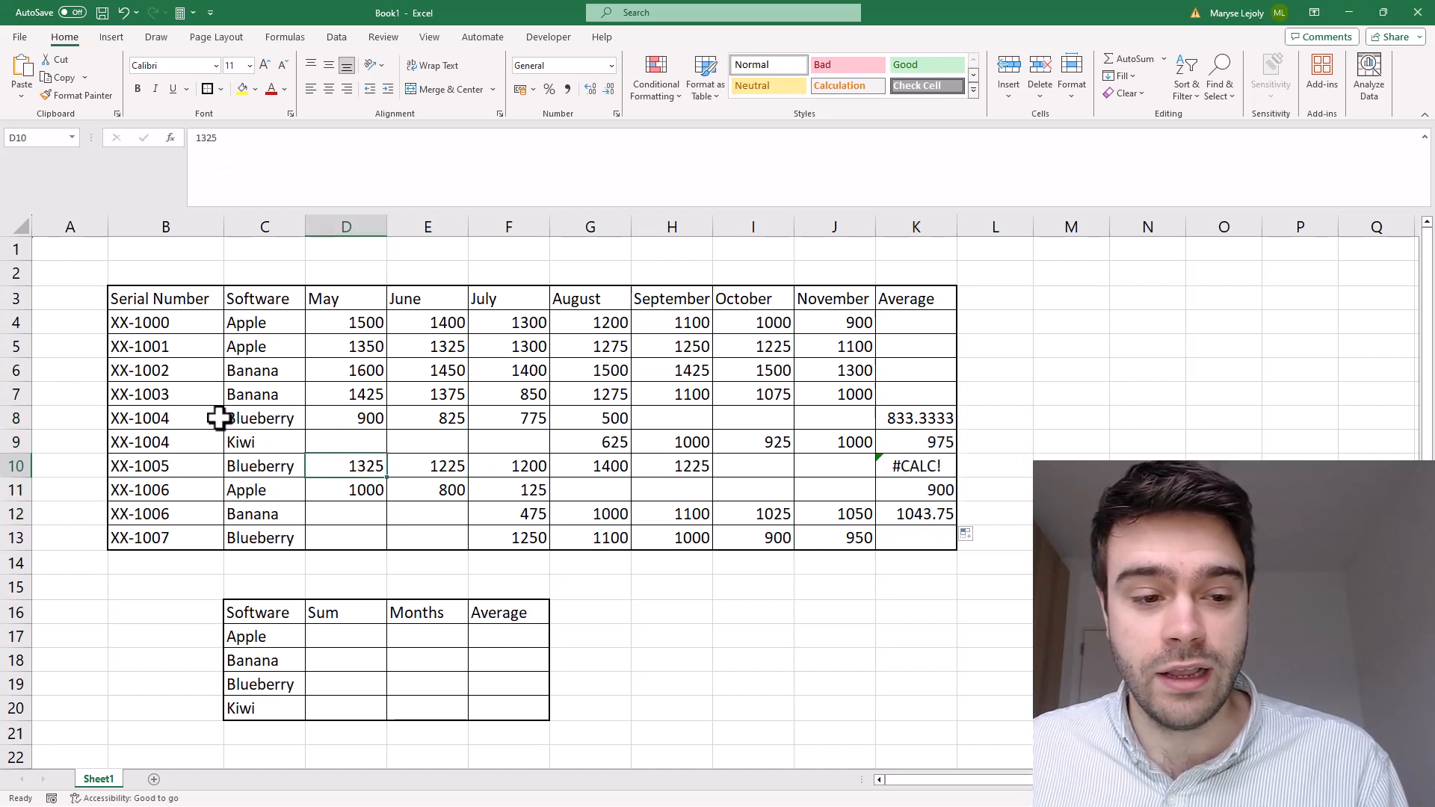
{"action": "left_click_drag", "start_coordinate": [182, 417], "coordinate": [631, 433]}
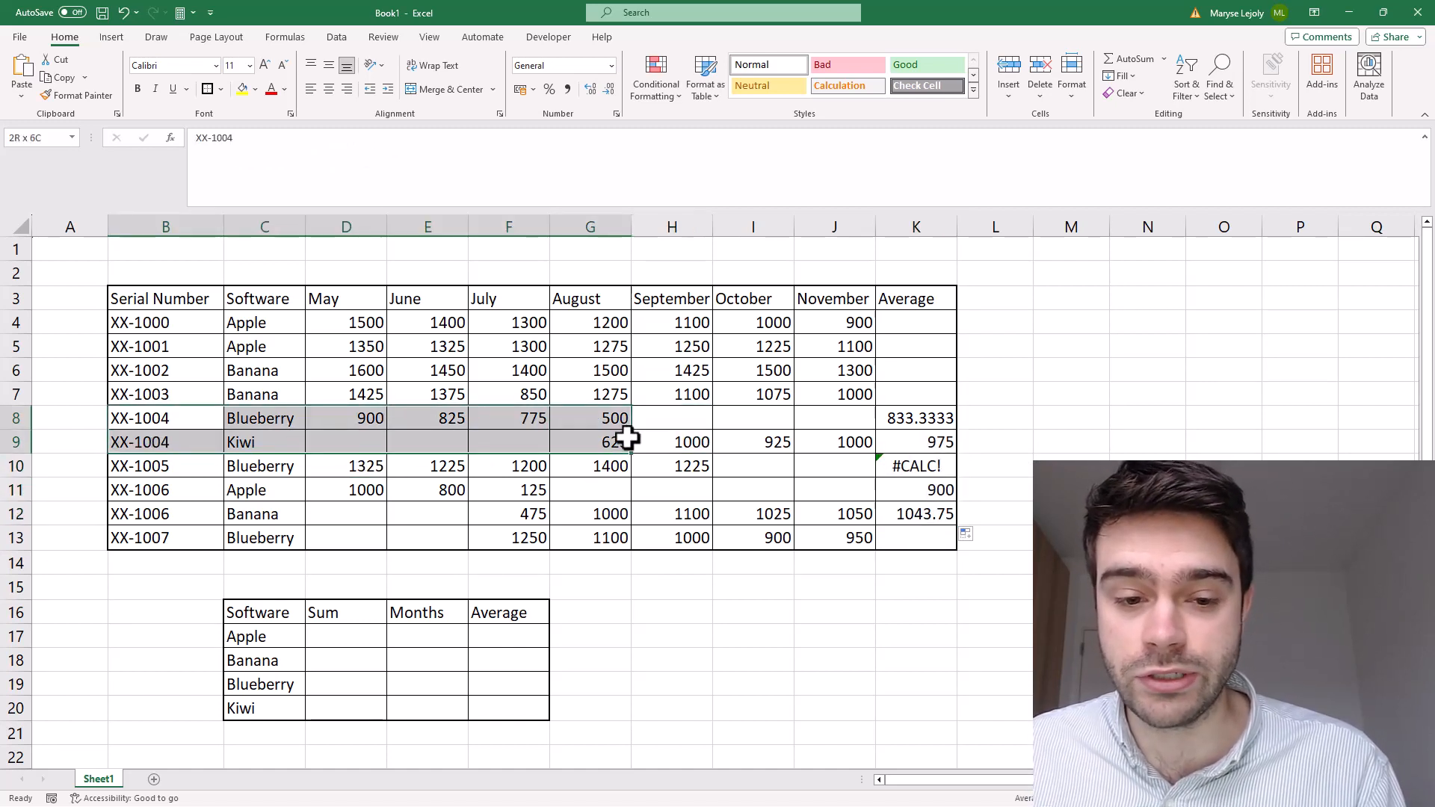
{"action": "left_click", "coordinate": [949, 470]}
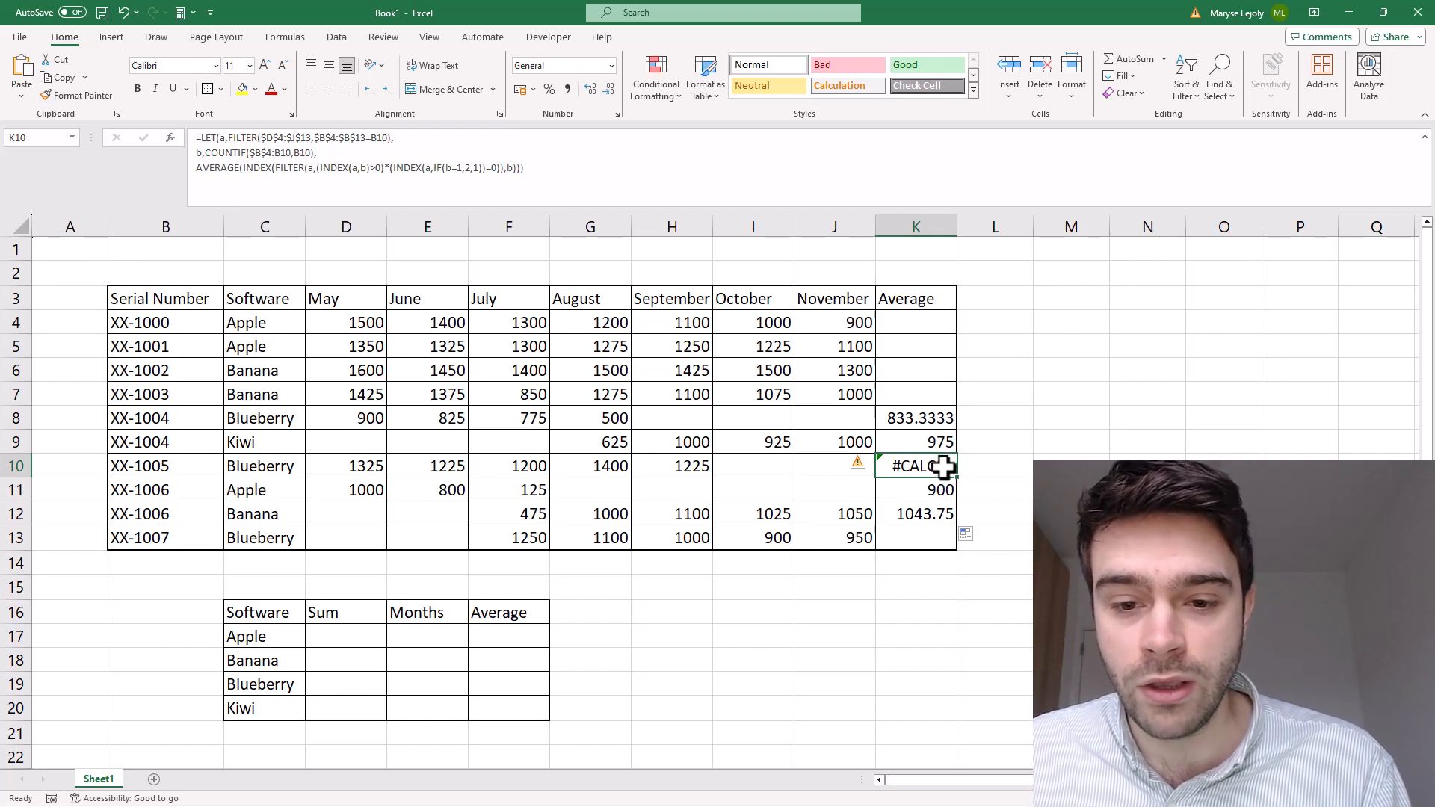
- Insert an opening IF function inside AVERAGE, directly before INDEX, in the K8 formula
{"action": "left_click", "coordinate": [939, 417]}
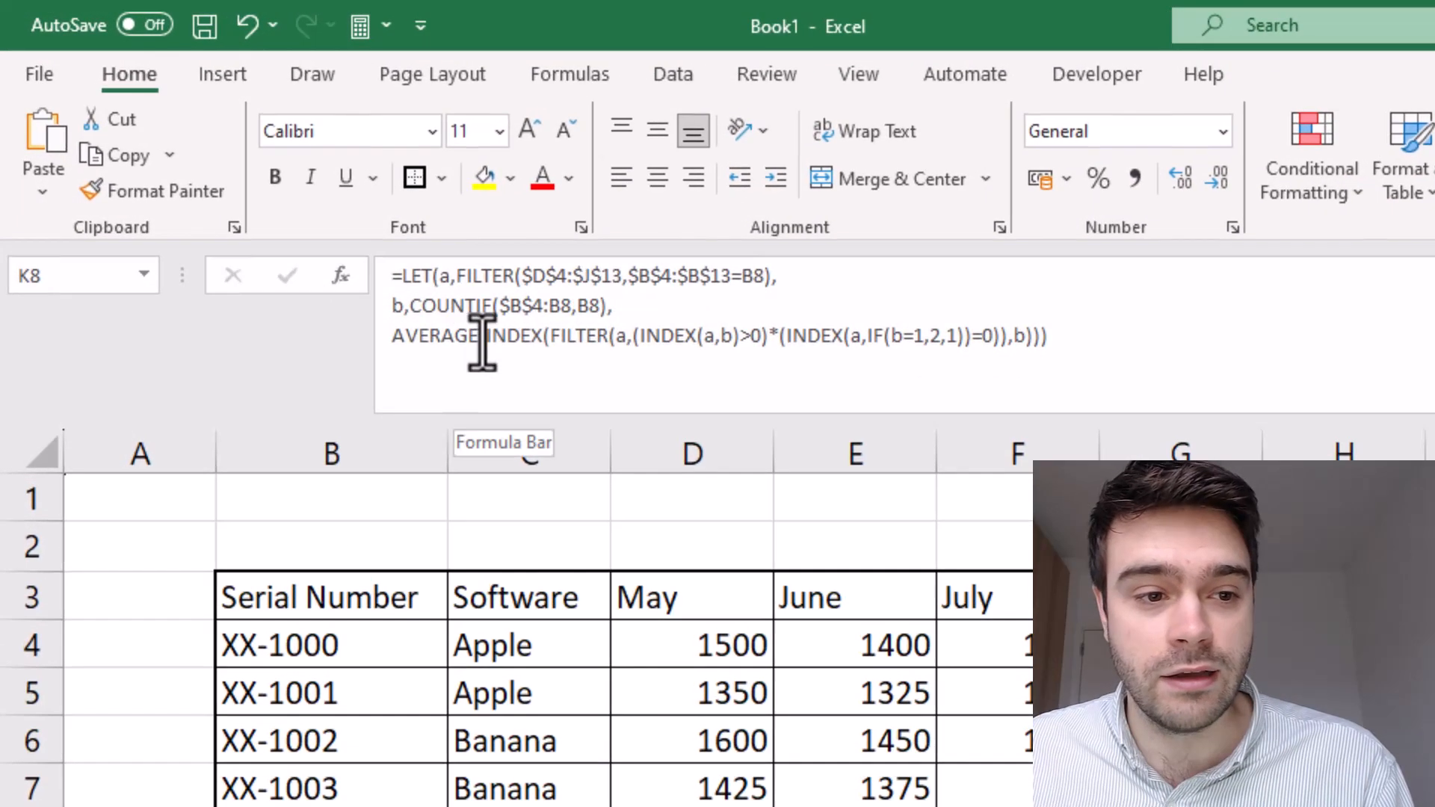
{"action": "left_click", "coordinate": [393, 272]}
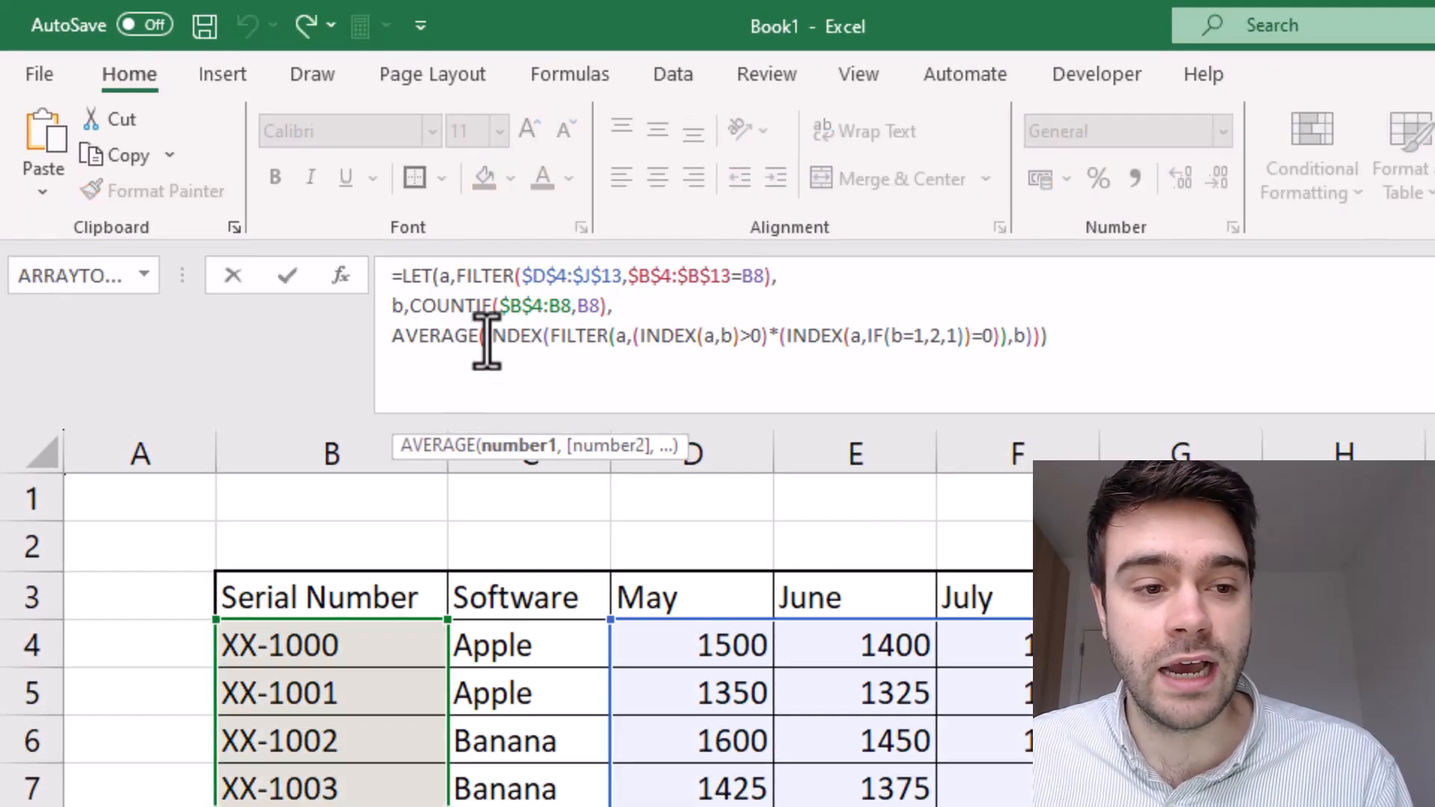
{"action": "left_click_drag", "start_coordinate": [487, 338], "coordinate": [1043, 355]}
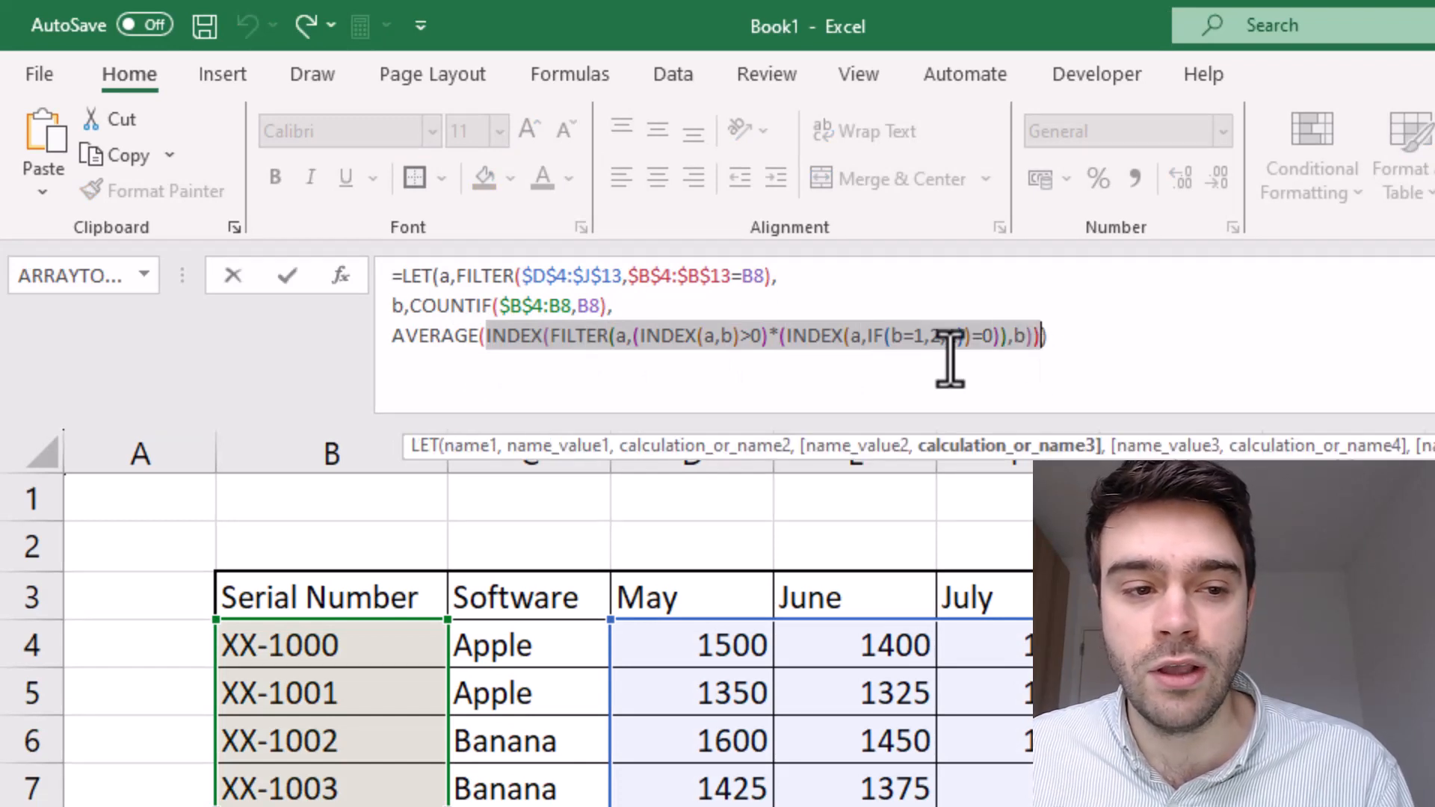
{"action": "left_click", "coordinate": [551, 336]}
{"action": "left_click", "coordinate": [486, 336]}
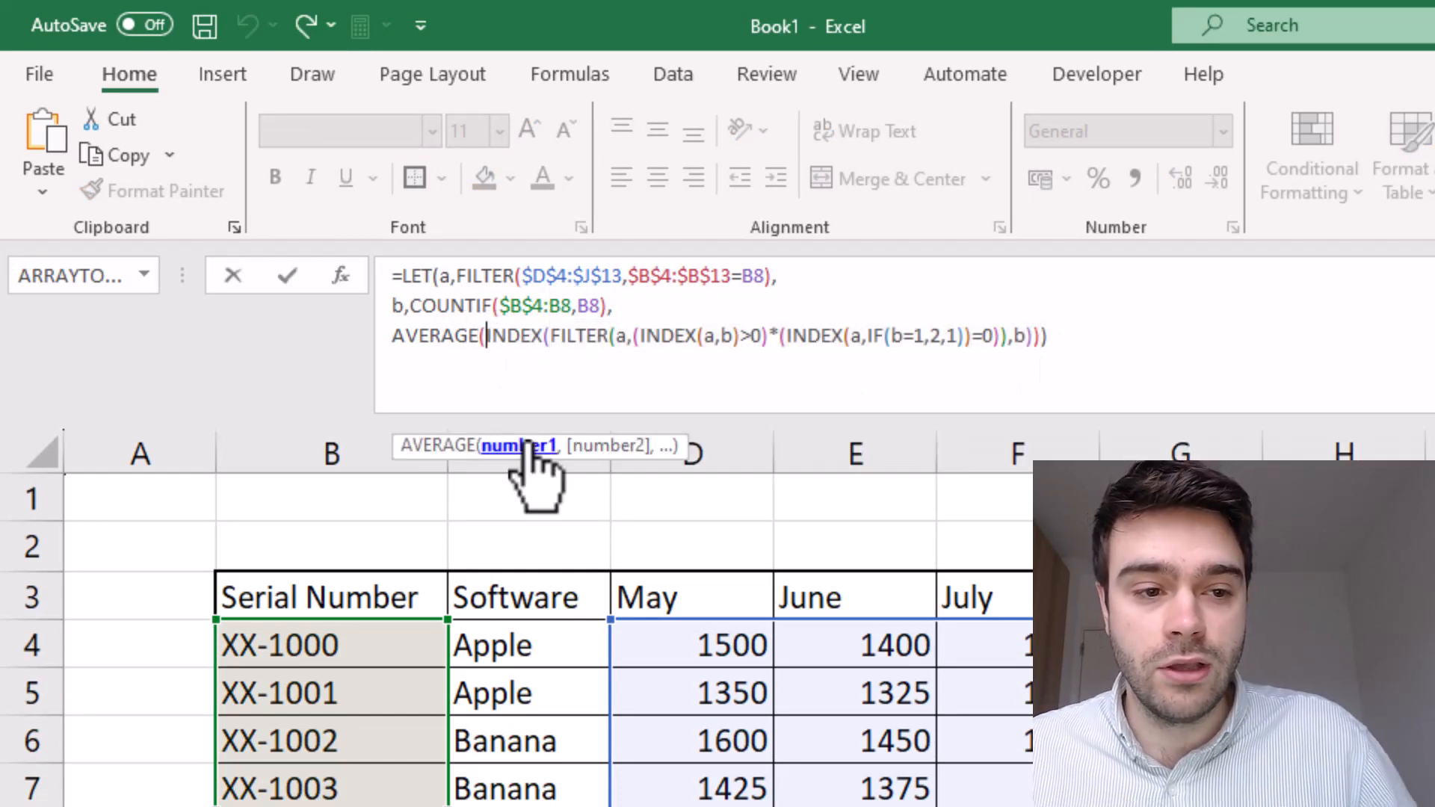
{"action": "type", "text": "IF"}
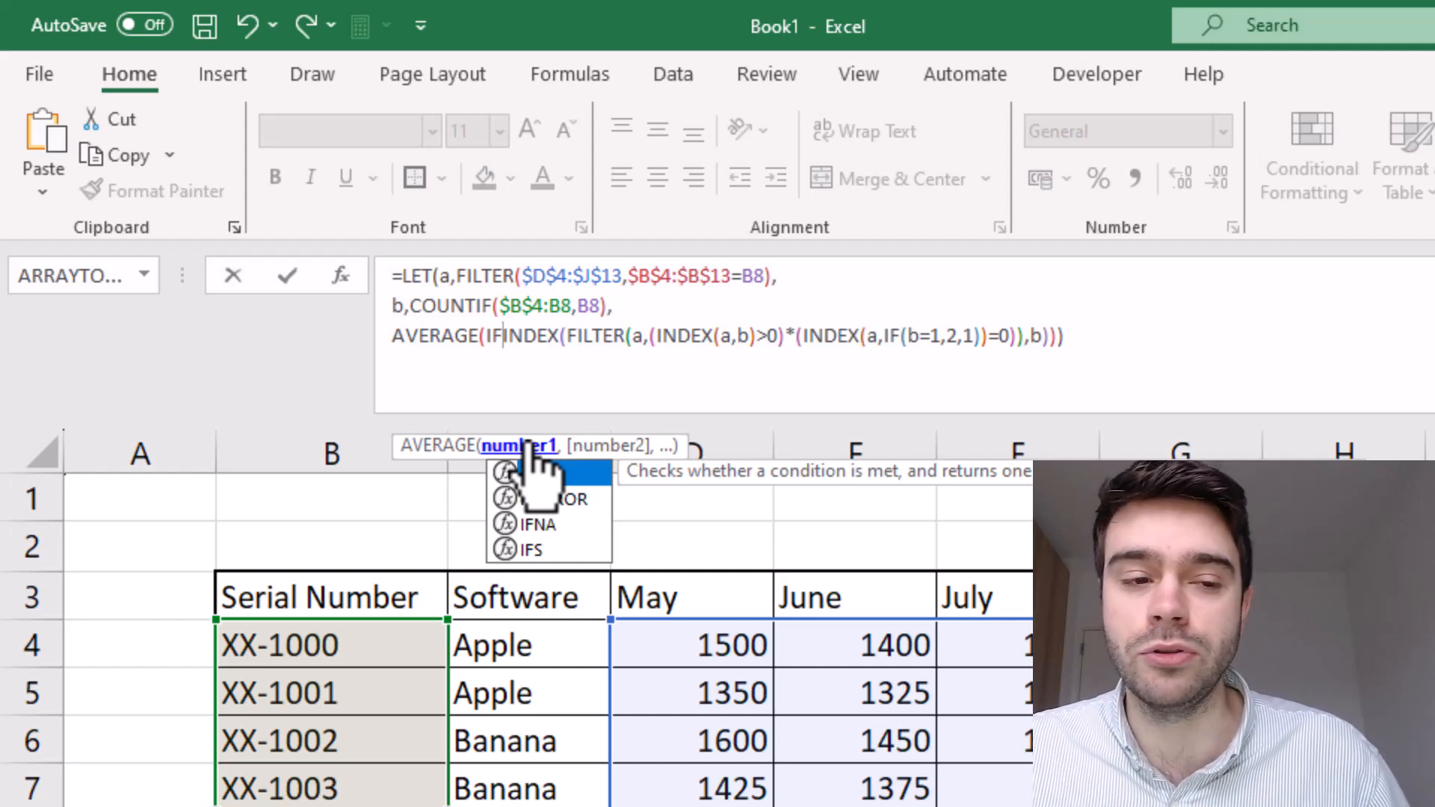
{"action": "type", "text": "("}
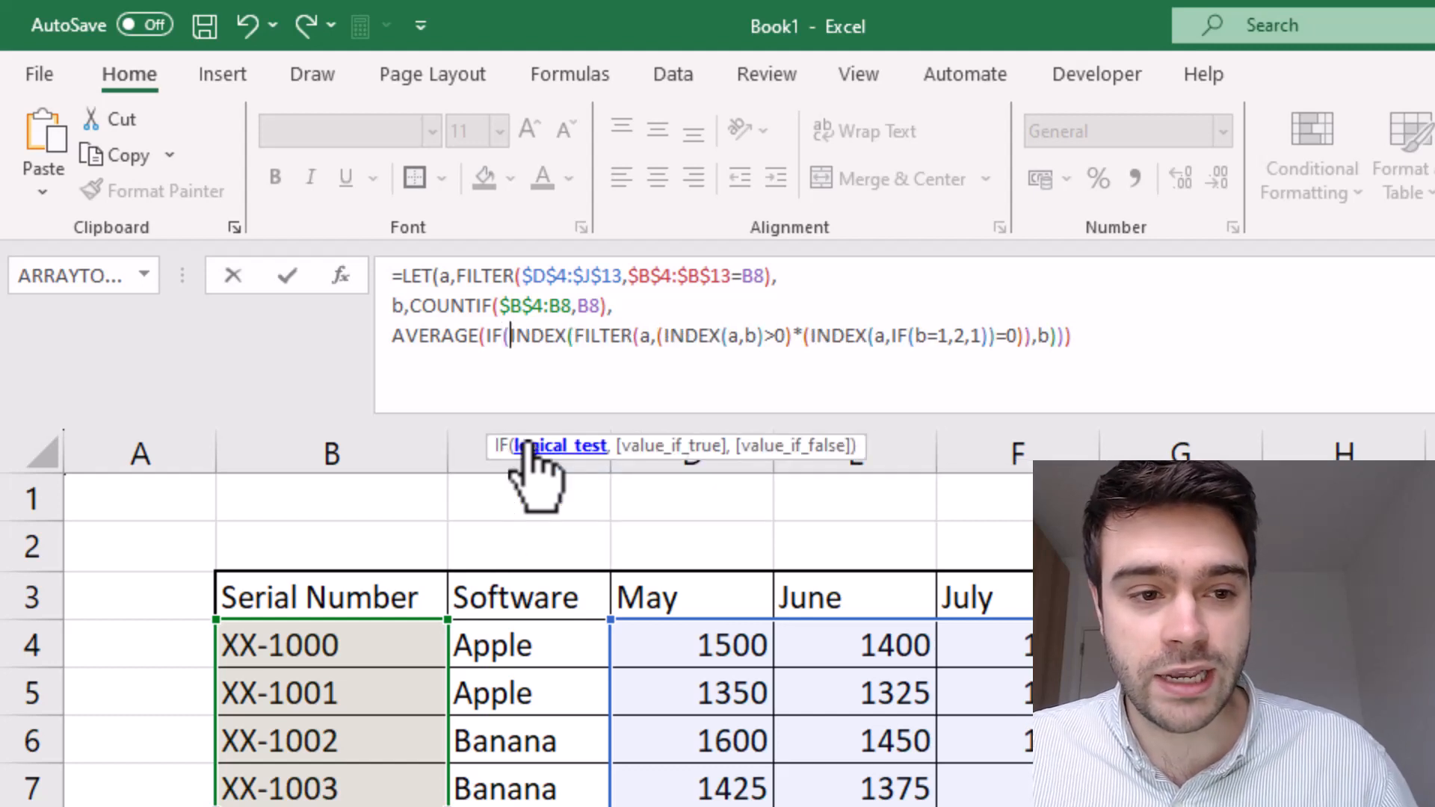
- Start the IF's logical test with a COUNTIF over the serial numbers in B4:B13
{"action": "type", "text": "COUN"}
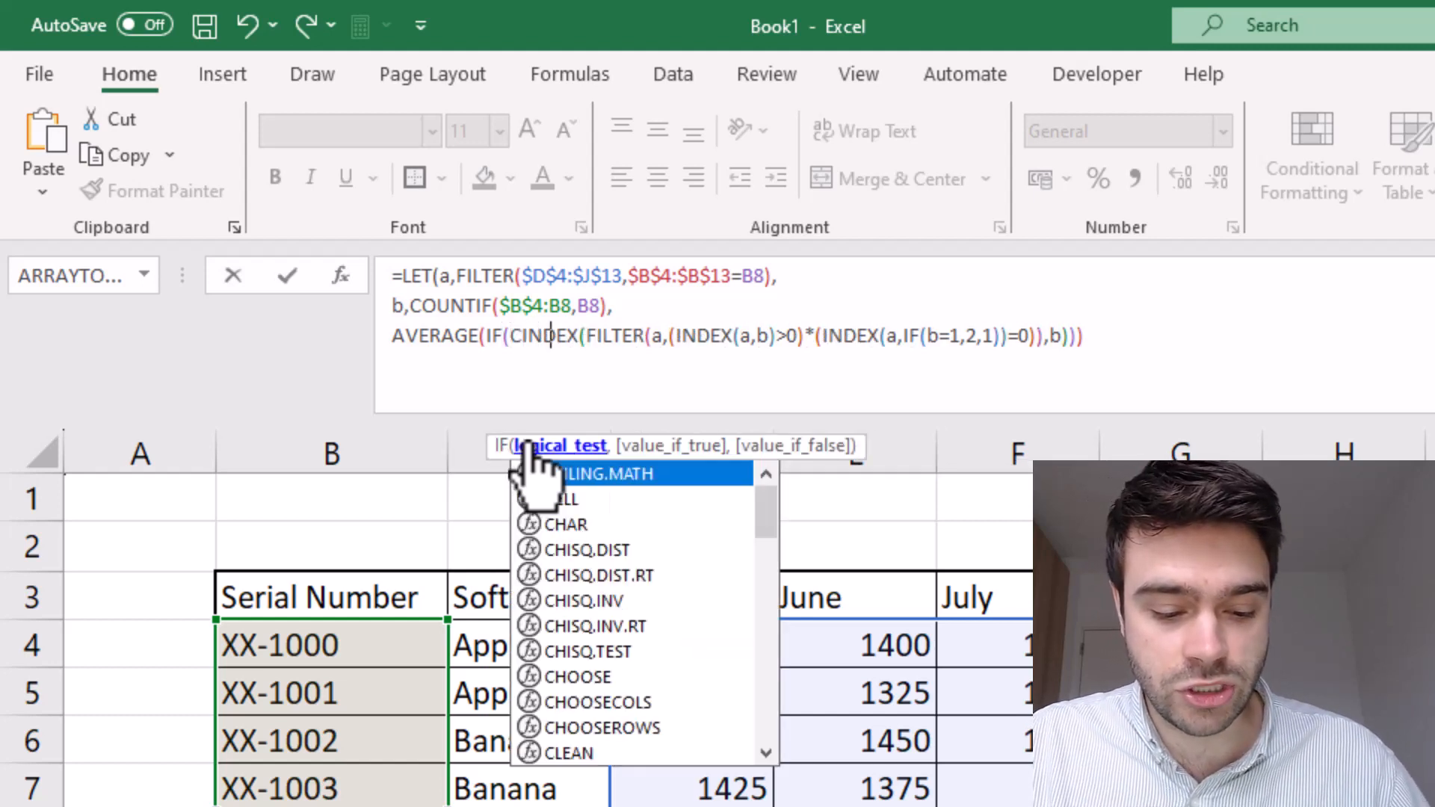
{"action": "type", "text": "TIF("}
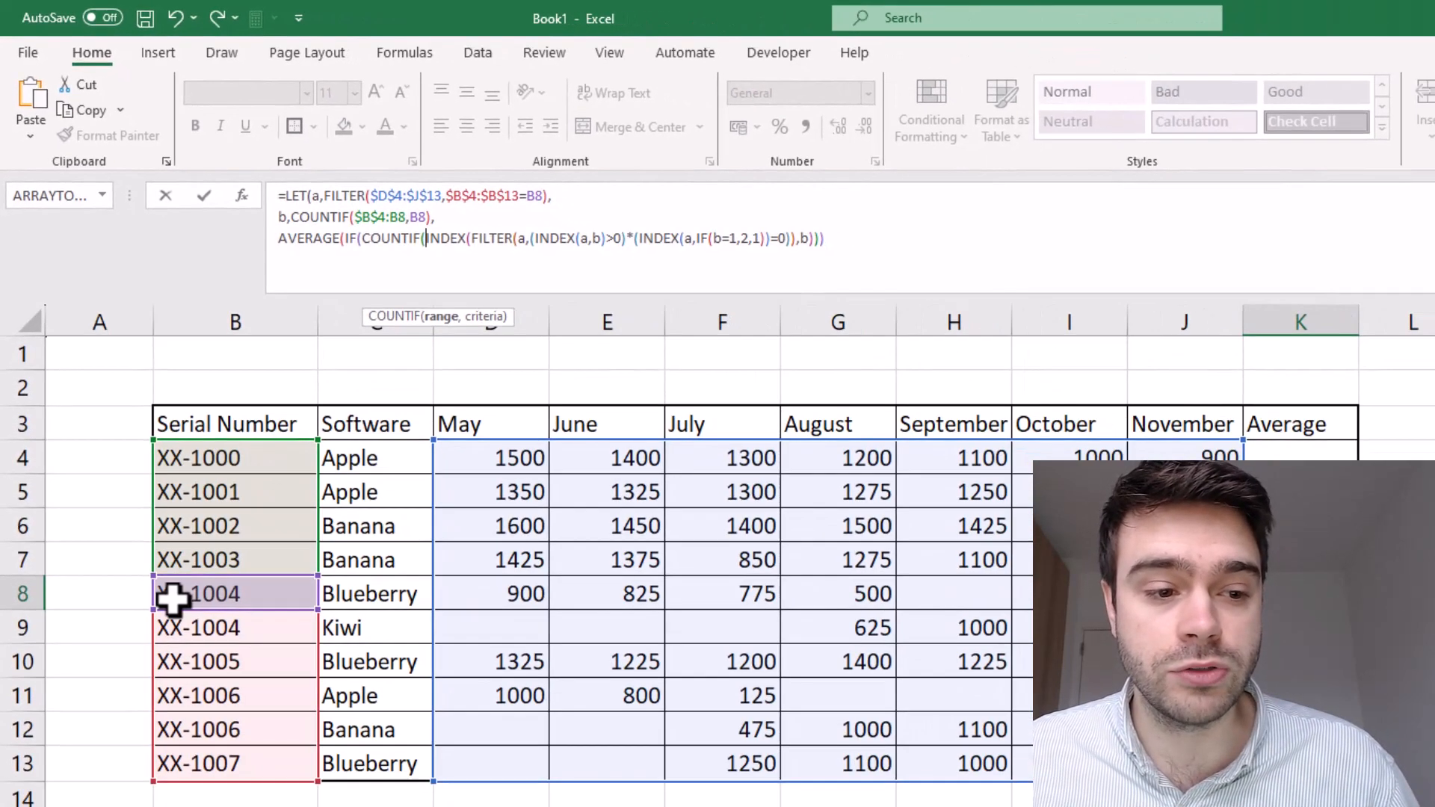
{"action": "left_click_drag", "start_coordinate": [201, 458], "coordinate": [194, 764]}
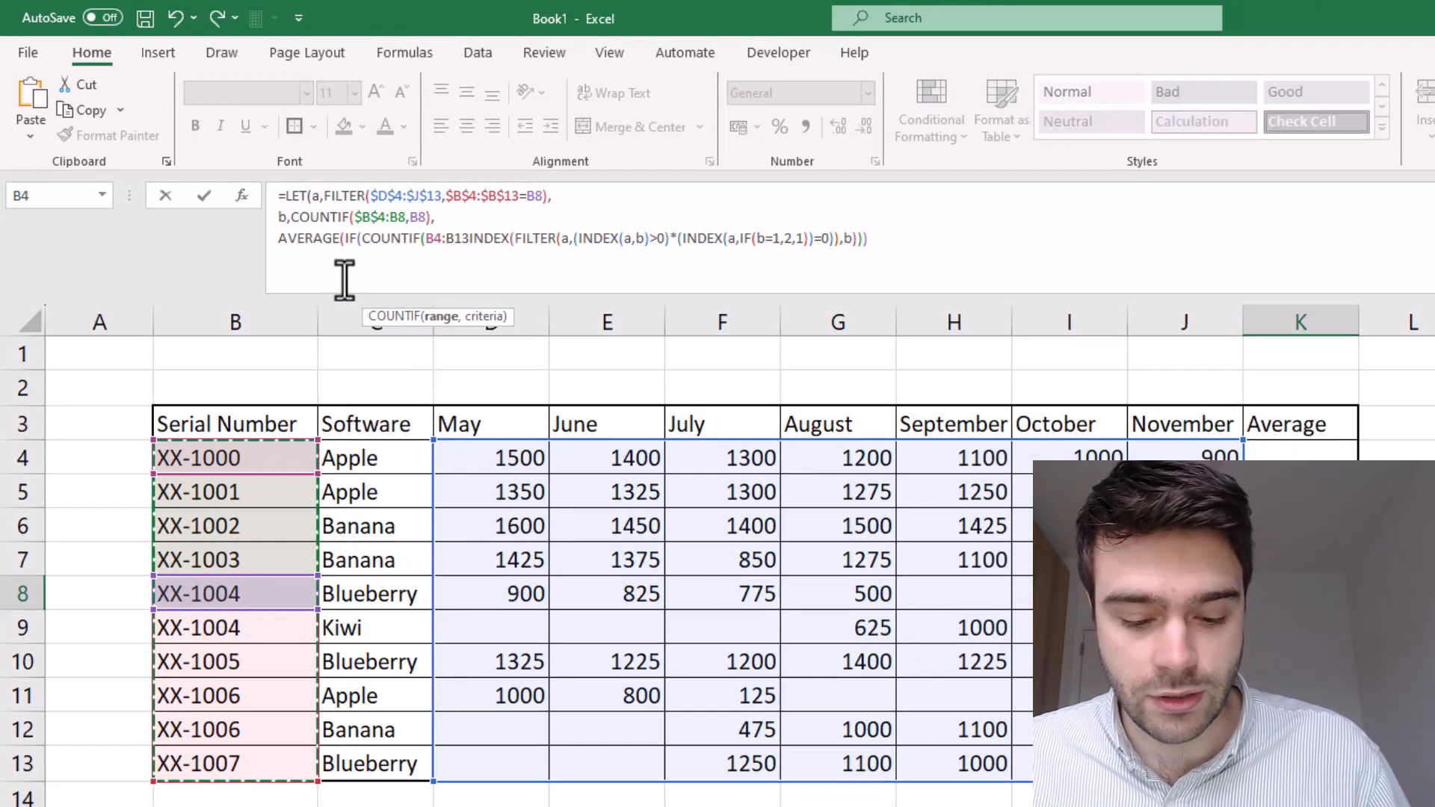
{"action": "type", "text": ","}
{"action": "left_click", "coordinate": [266, 608]}
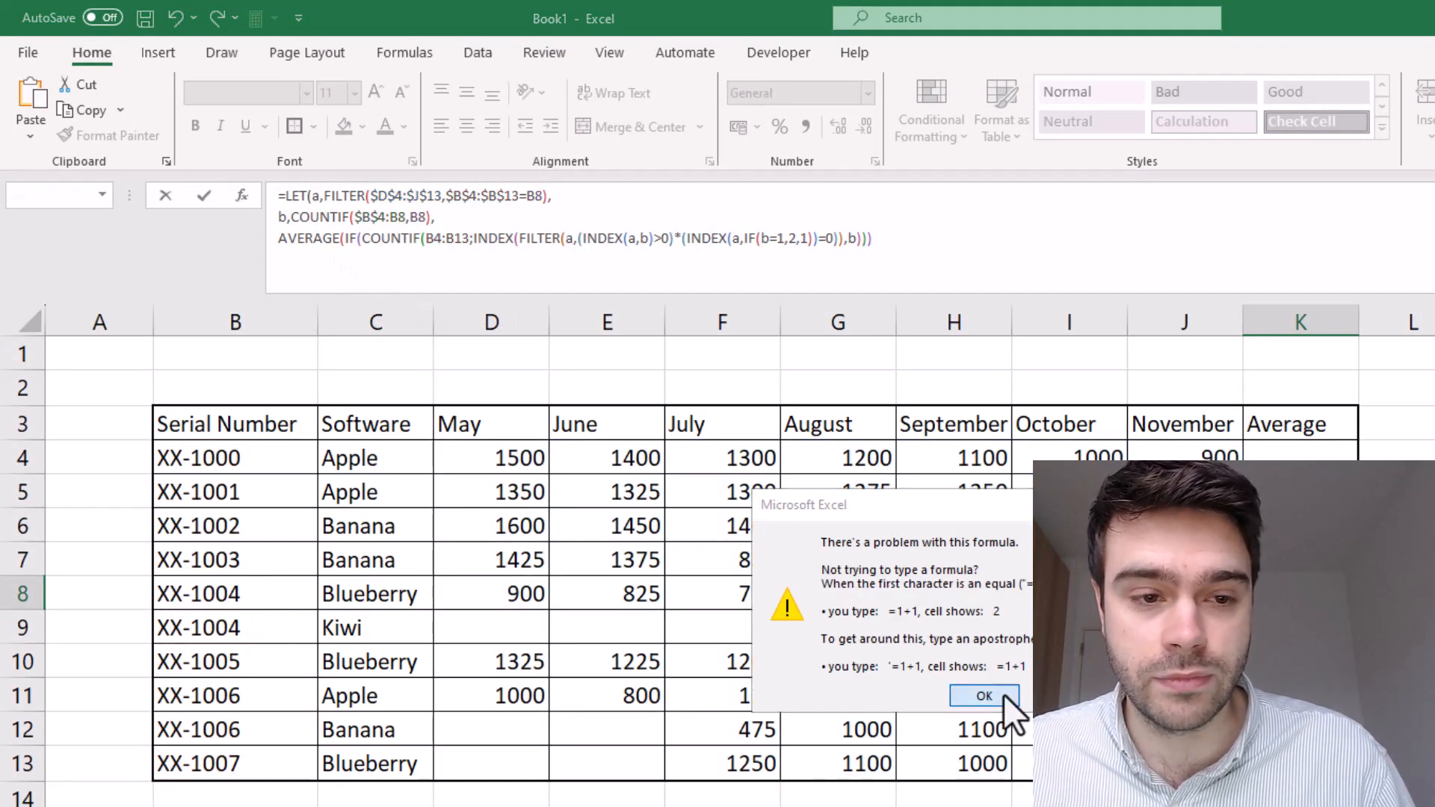
- Dismiss the formula error, replace the semicolon after B4:B13 with a comma, and set B8 as the COUNTIF criteria
{"action": "left_click", "coordinate": [1002, 695]}
{"action": "left_click", "coordinate": [473, 237]}
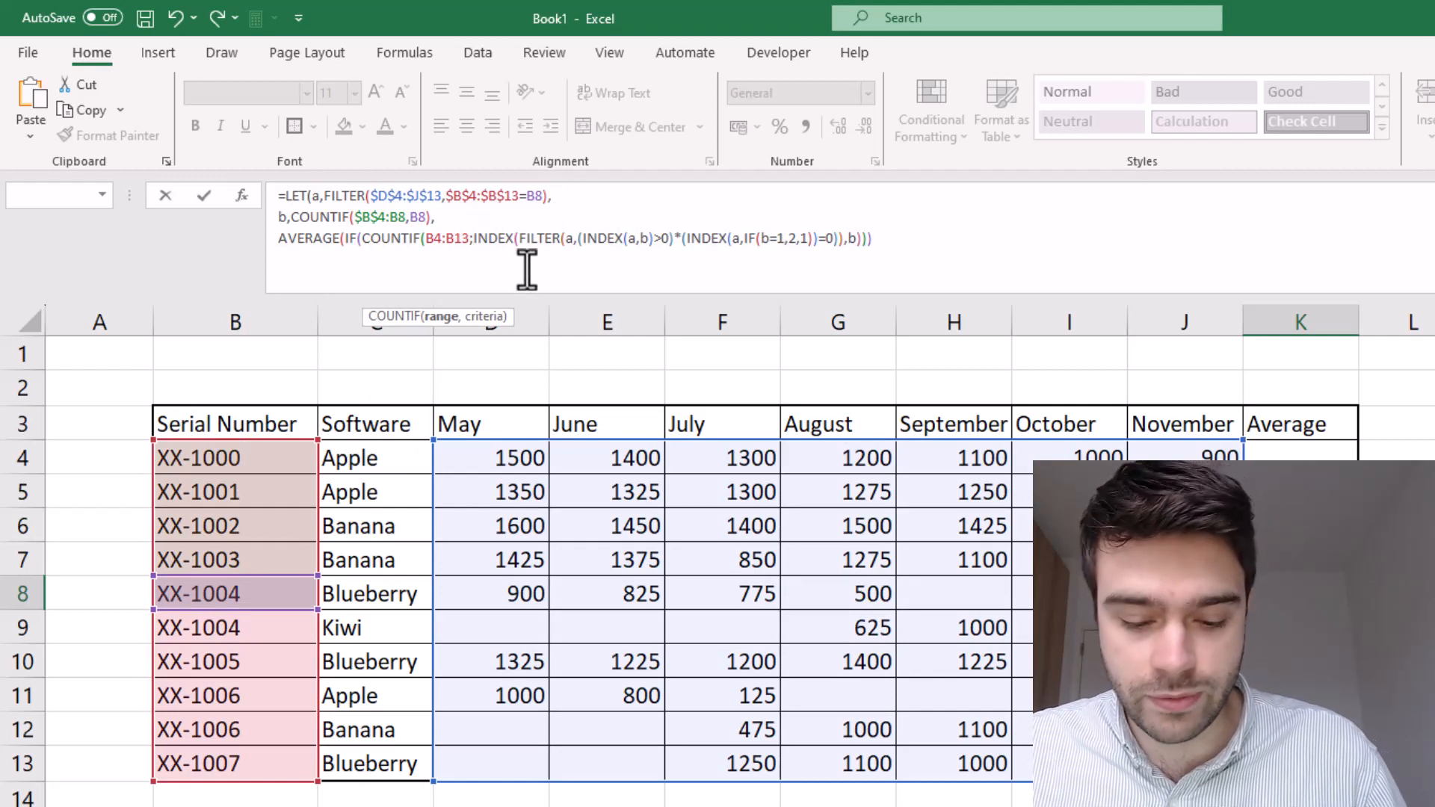
{"action": "key", "text": "BackSpace"}
{"action": "type", "text": ","}
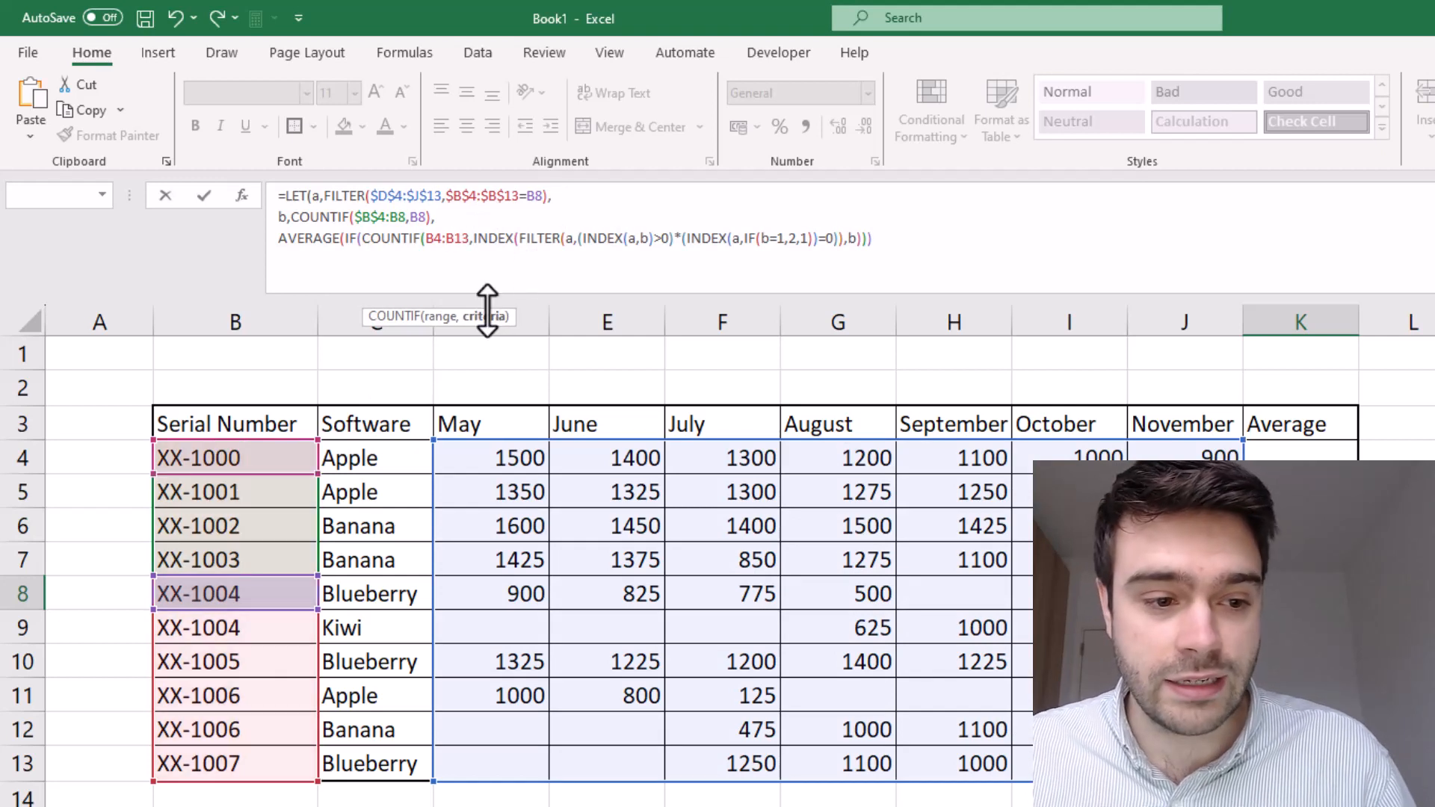
{"action": "left_click", "coordinate": [255, 594]}
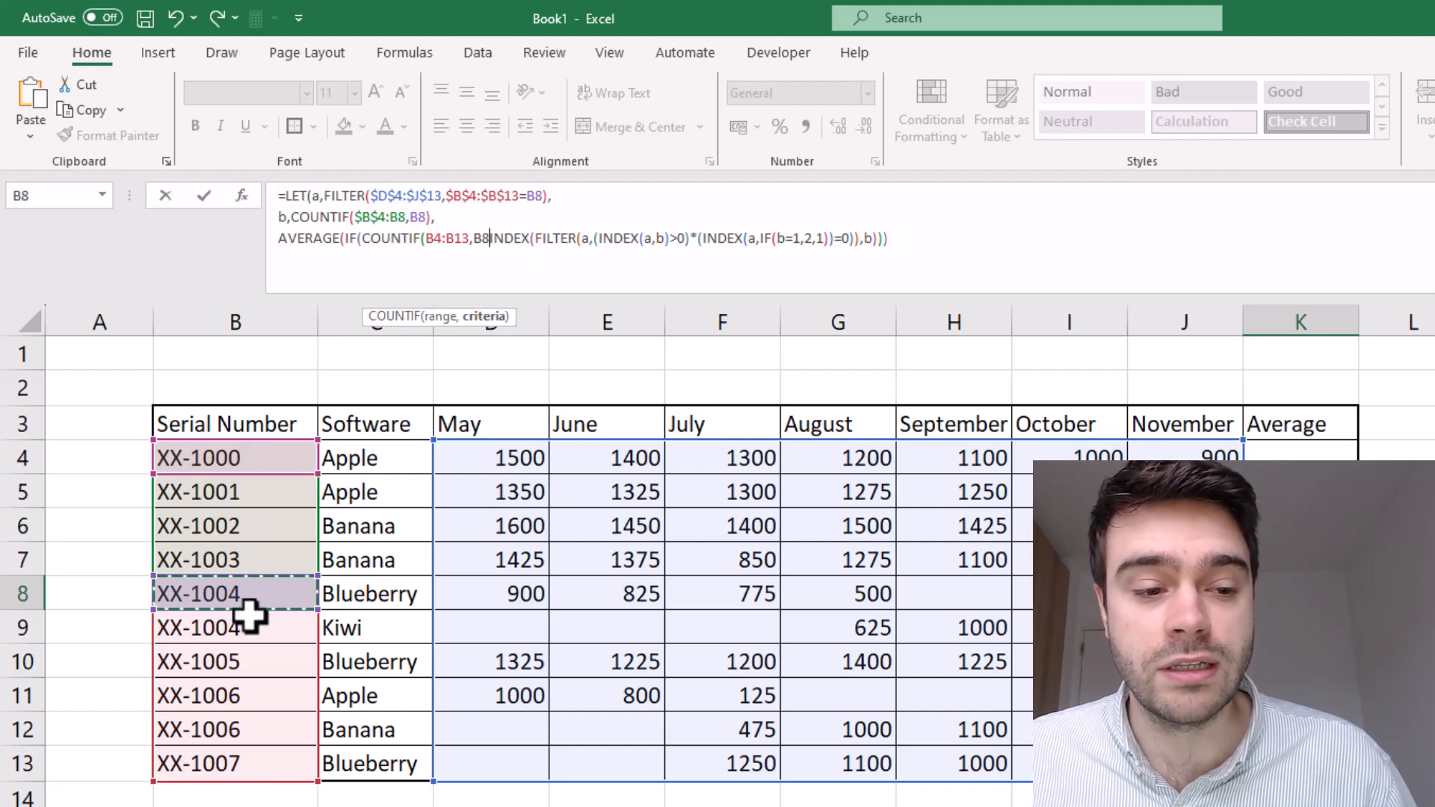
- Make the IF test's COUNTIF range absolute as $B$4:$B$13 in the K8 formula
{"action": "left_click", "coordinate": [441, 238]}
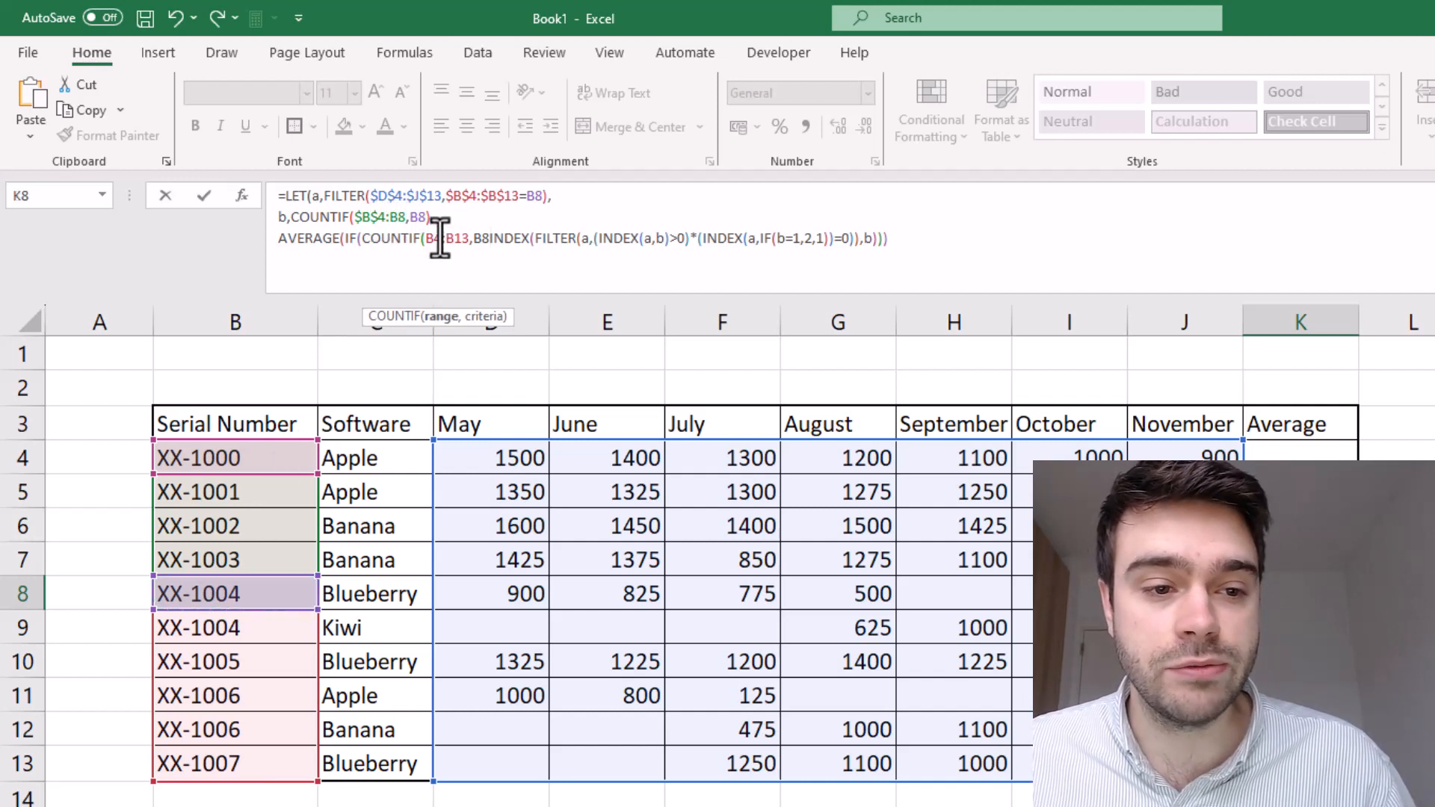
{"action": "key", "text": "F4"}
{"action": "left_click", "coordinate": [473, 240]}
{"action": "key", "text": "F4"}
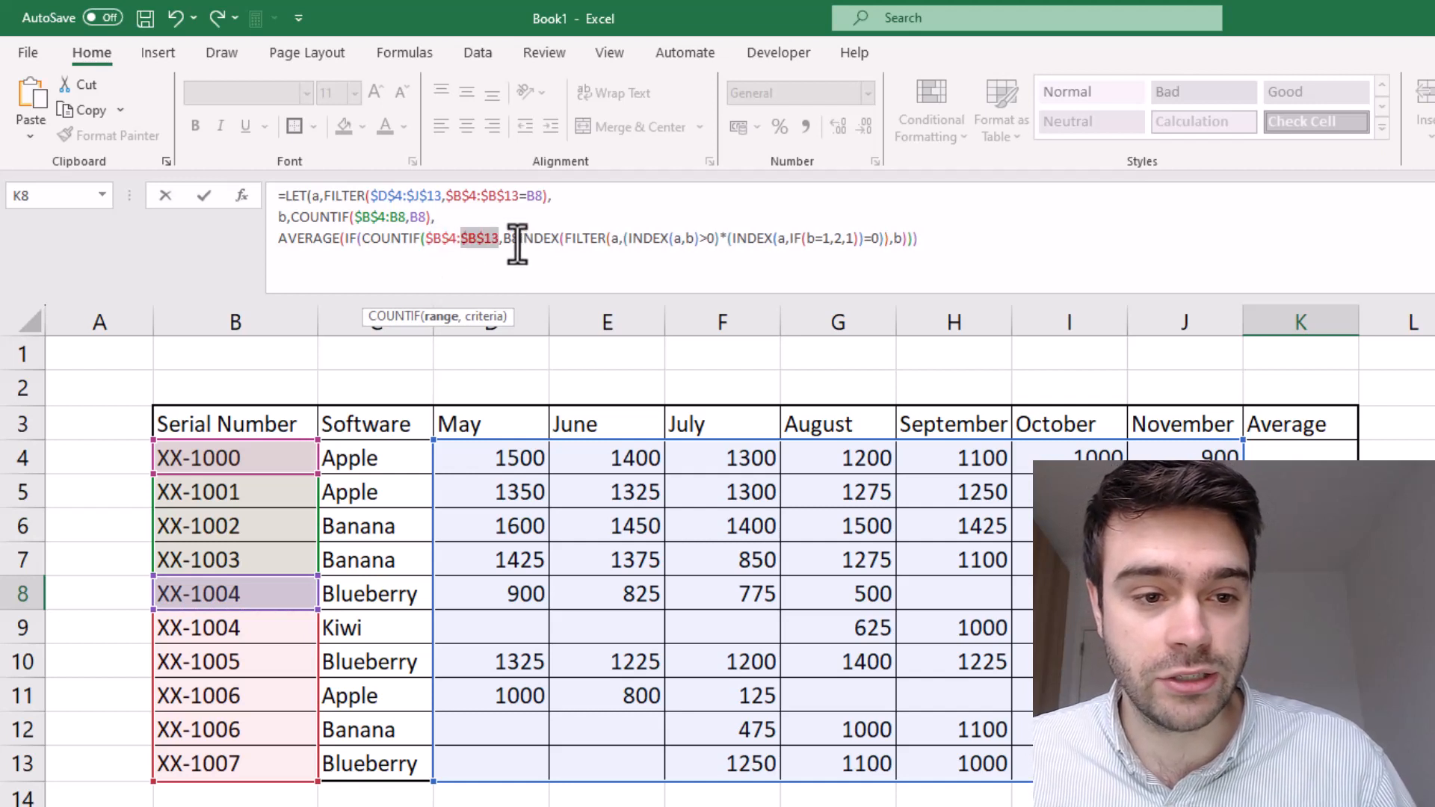
- Close the COUNTIF after B8 and complete the IF's logical test as greater than 1
{"action": "left_click", "coordinate": [522, 245]}
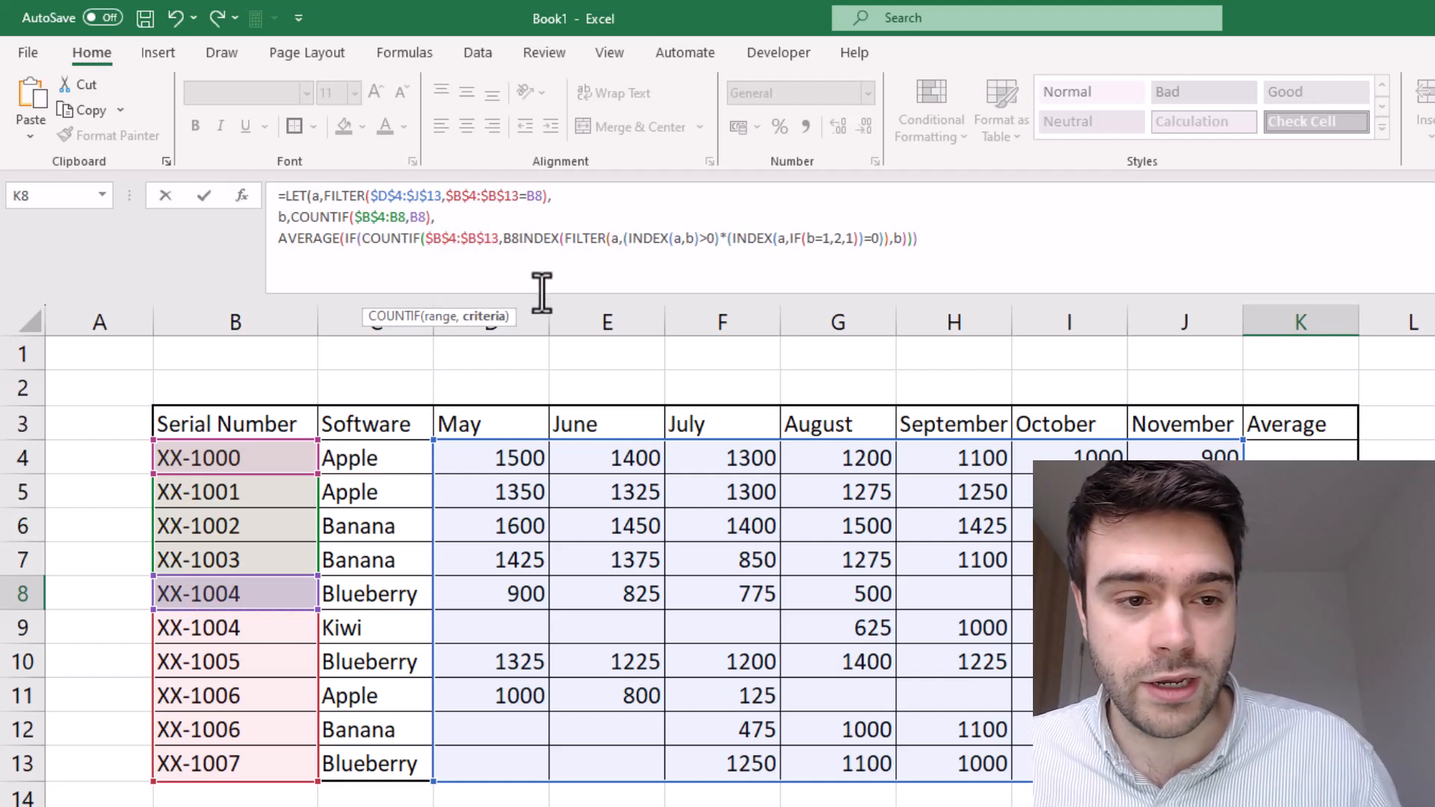
{"action": "type", "text": ")"}
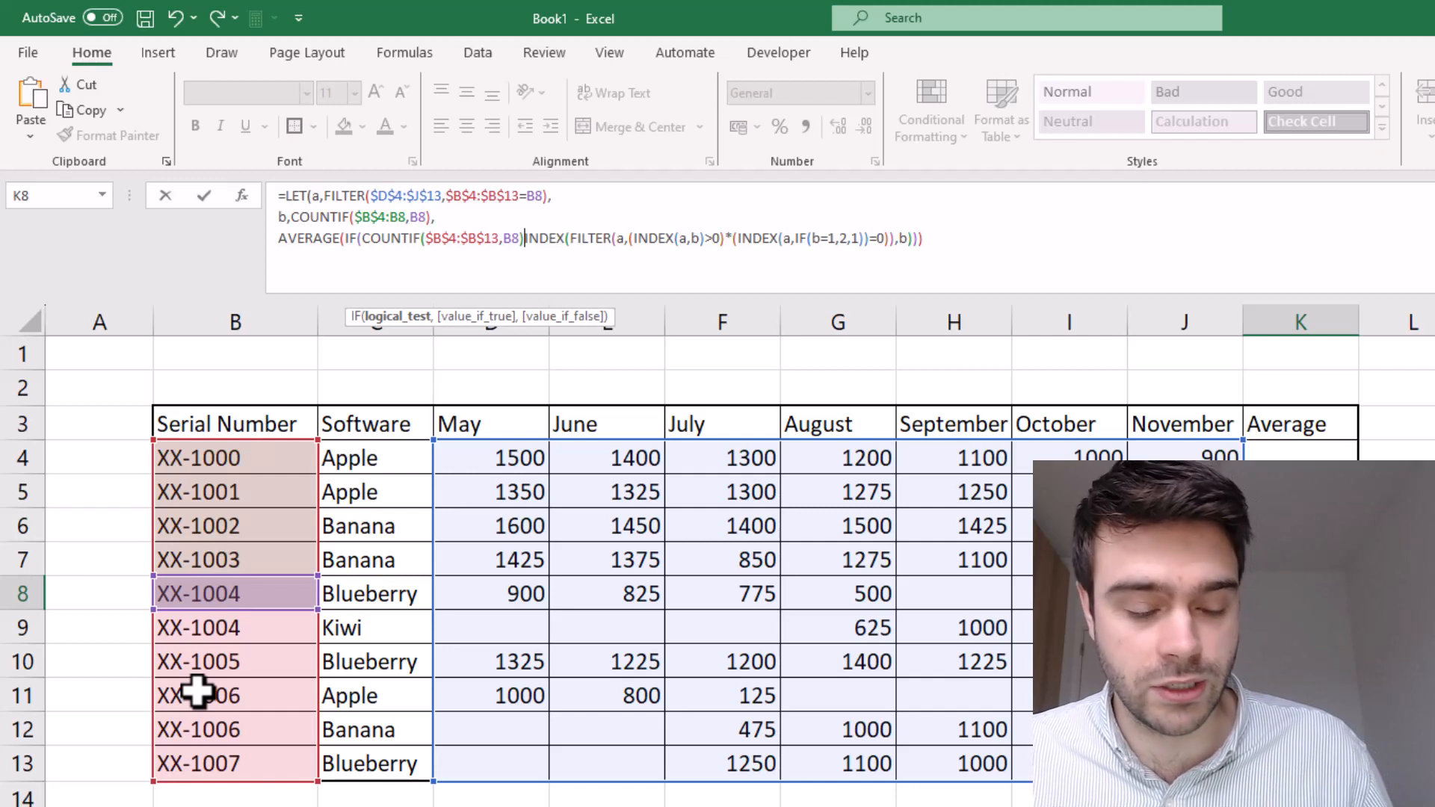
{"action": "type", "text": ">1"}
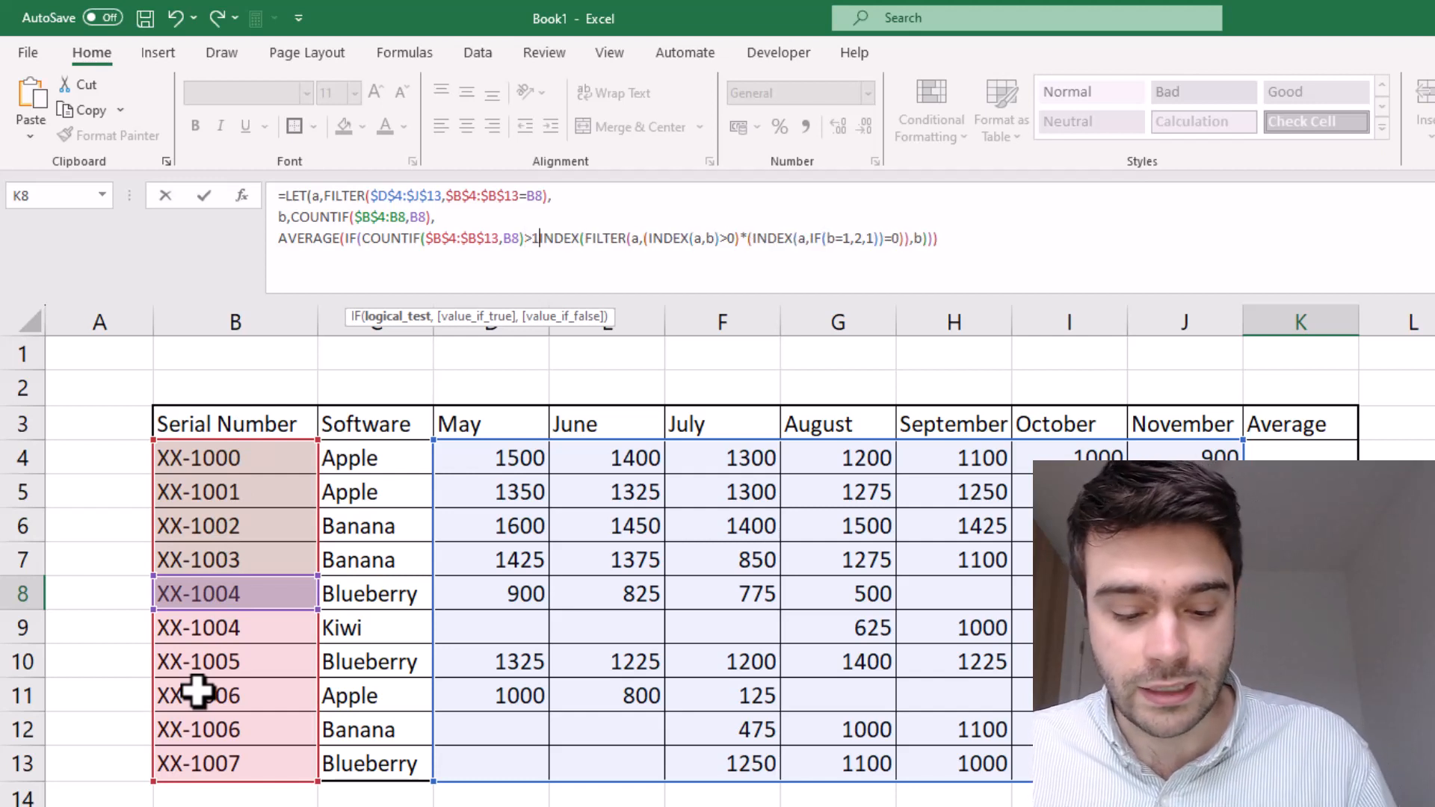
{"action": "type", "text": ","}
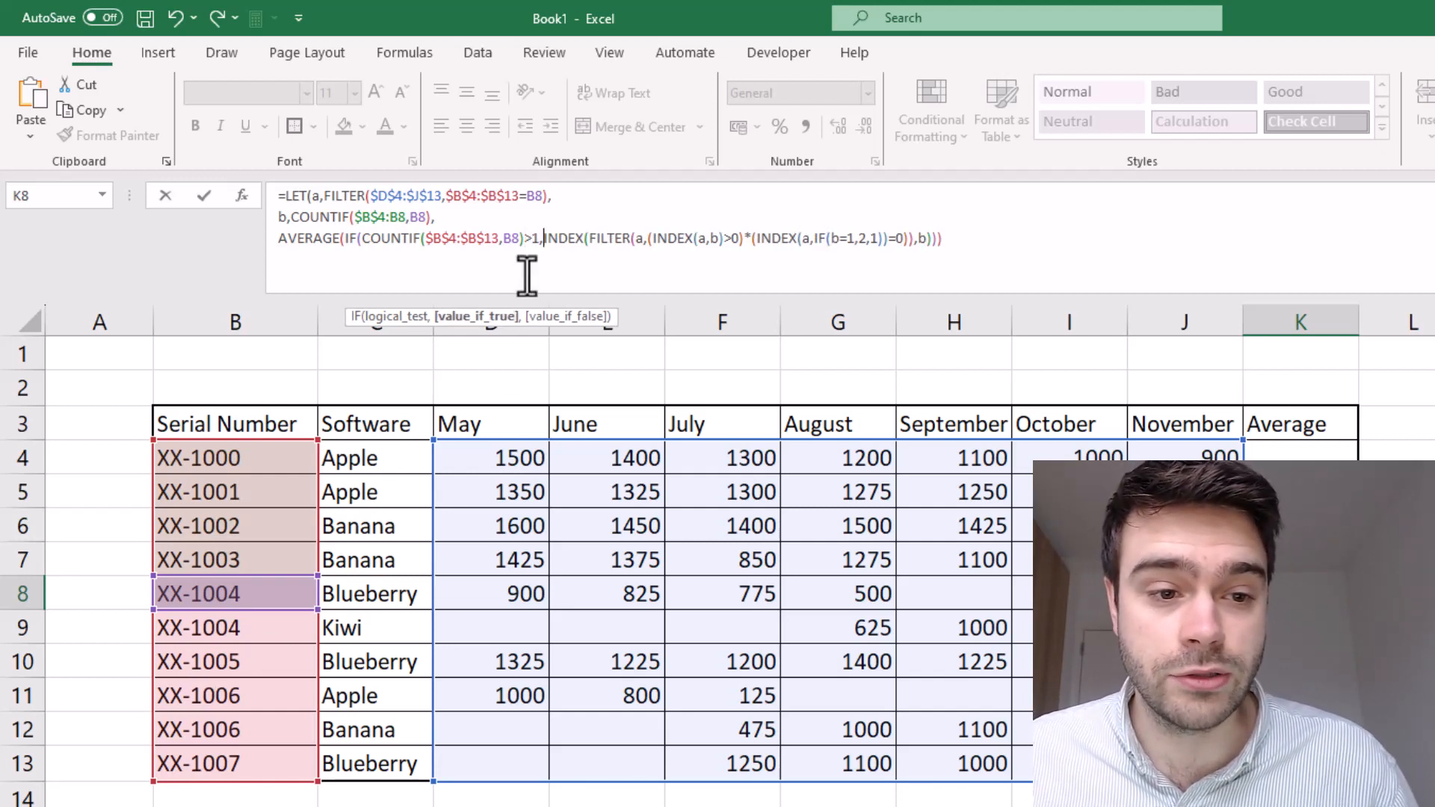
- Keep the INDEX expression as the IF's value if true, set D8:J8 as its value if false, and balance the closing parentheses
{"action": "left_click_drag", "start_coordinate": [551, 238], "coordinate": [925, 249]}
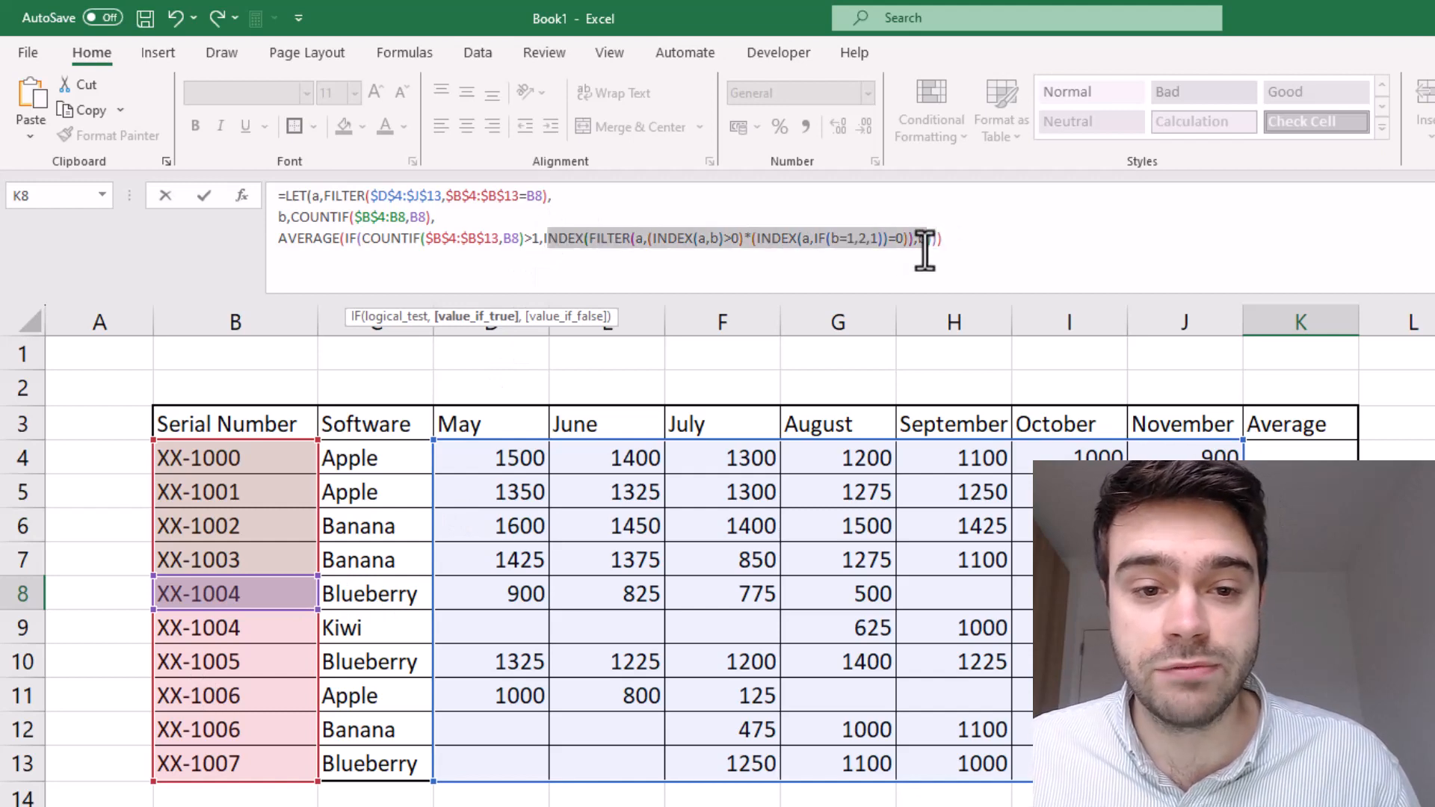
{"action": "left_click", "coordinate": [971, 221]}
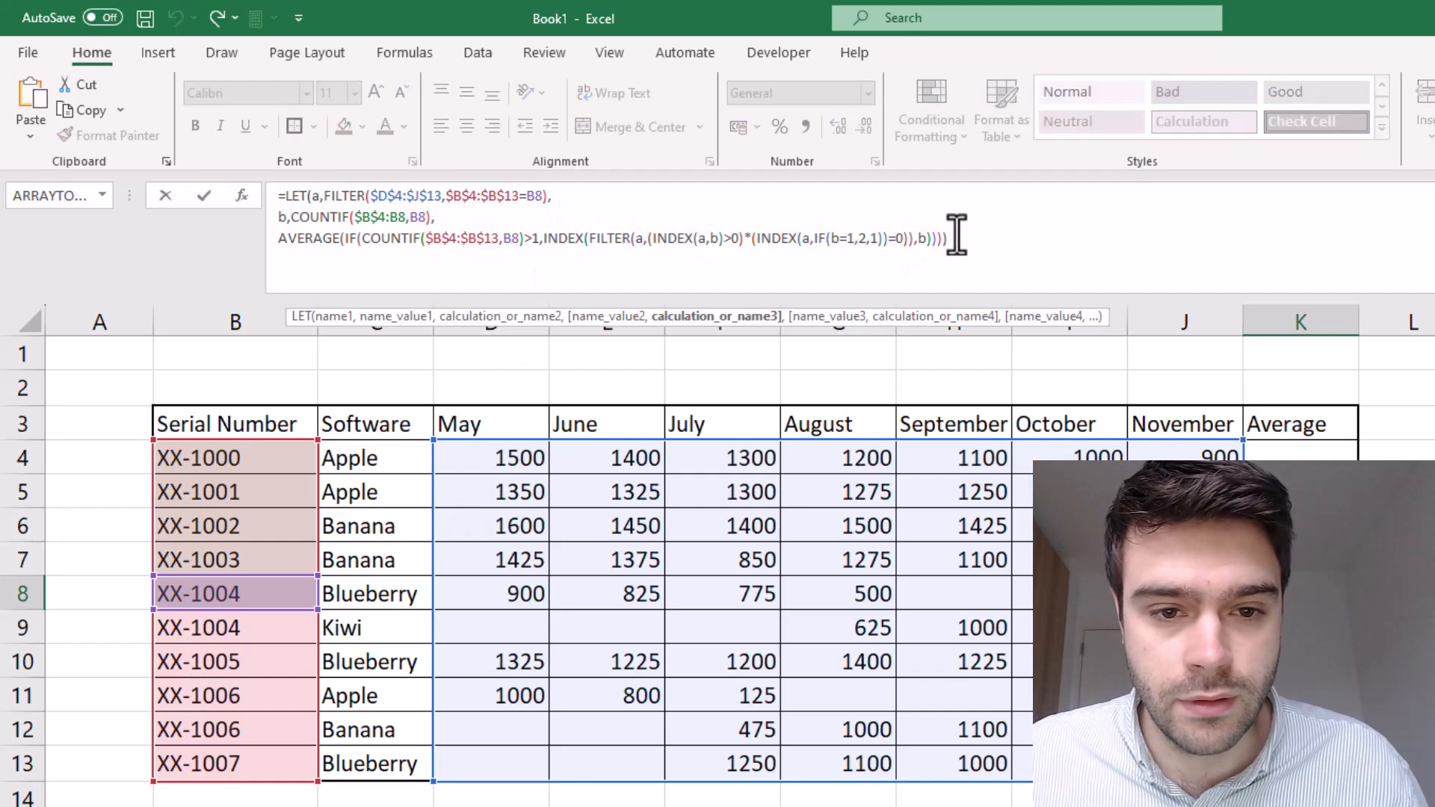
{"action": "left_click", "coordinate": [955, 235]}
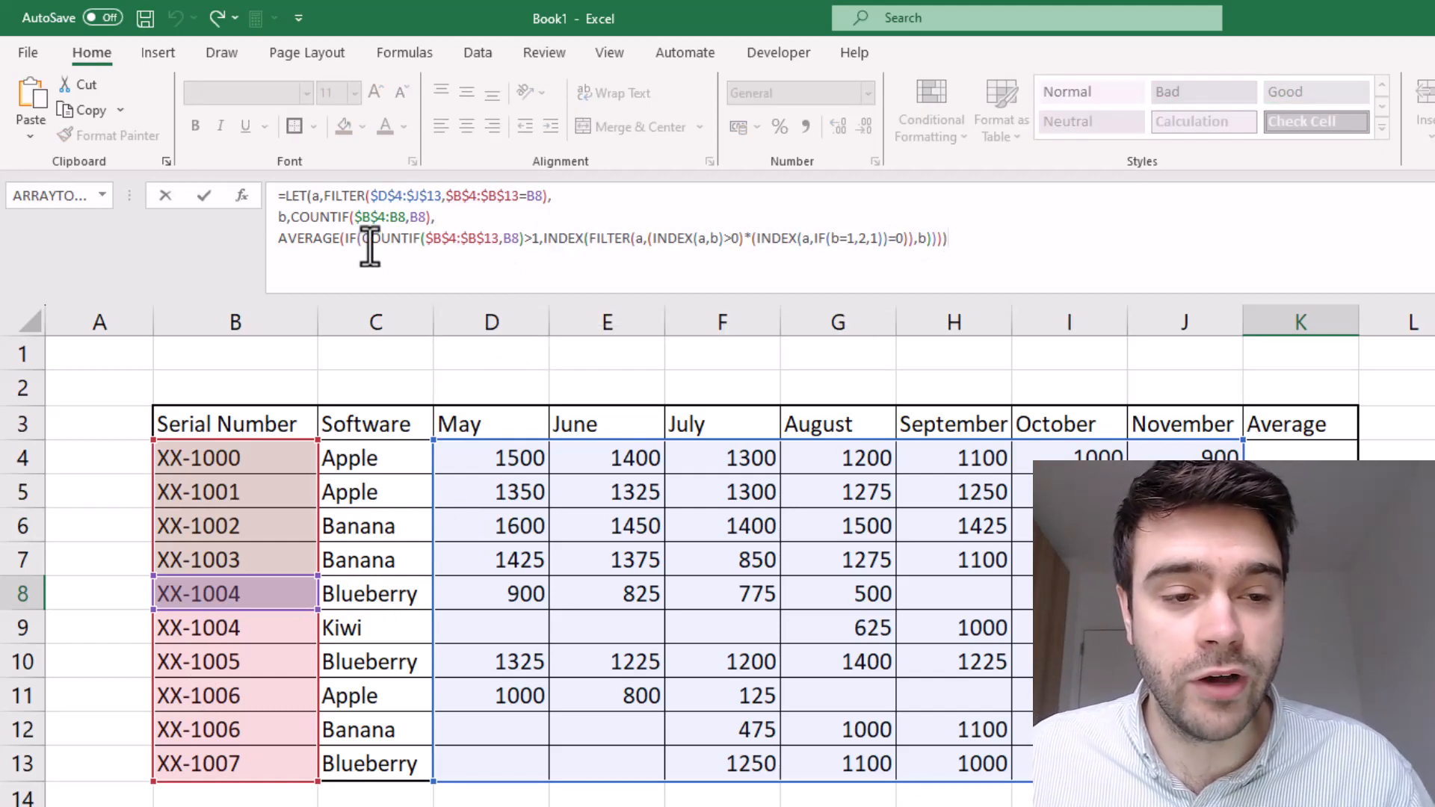
{"action": "left_click_drag", "start_coordinate": [372, 247], "coordinate": [929, 239]}
{"action": "left_click", "coordinate": [935, 244]}
{"action": "type", "text": "),"}
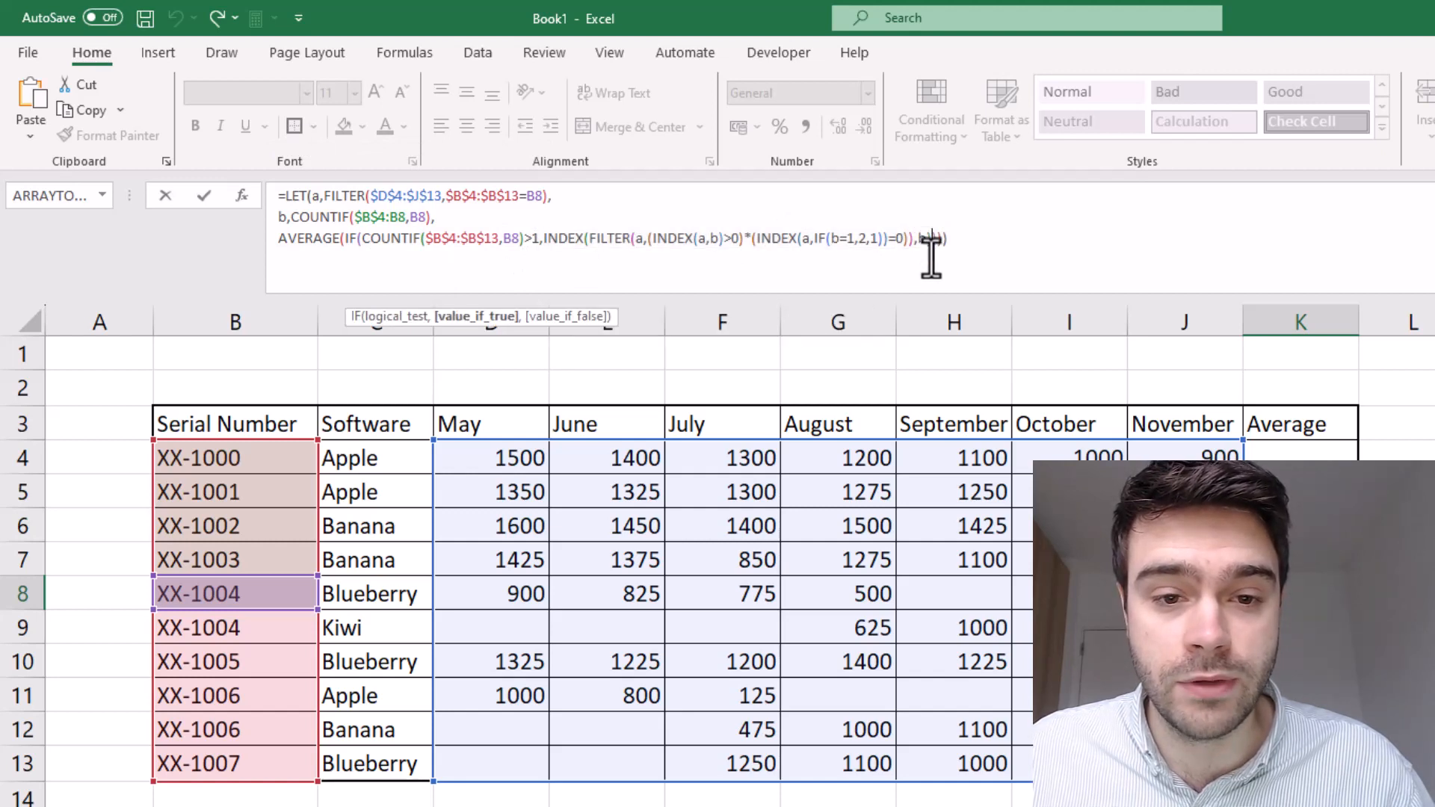
{"action": "left_click_drag", "start_coordinate": [1185, 593], "coordinate": [527, 593]}
{"action": "left_click", "coordinate": [1061, 245]}
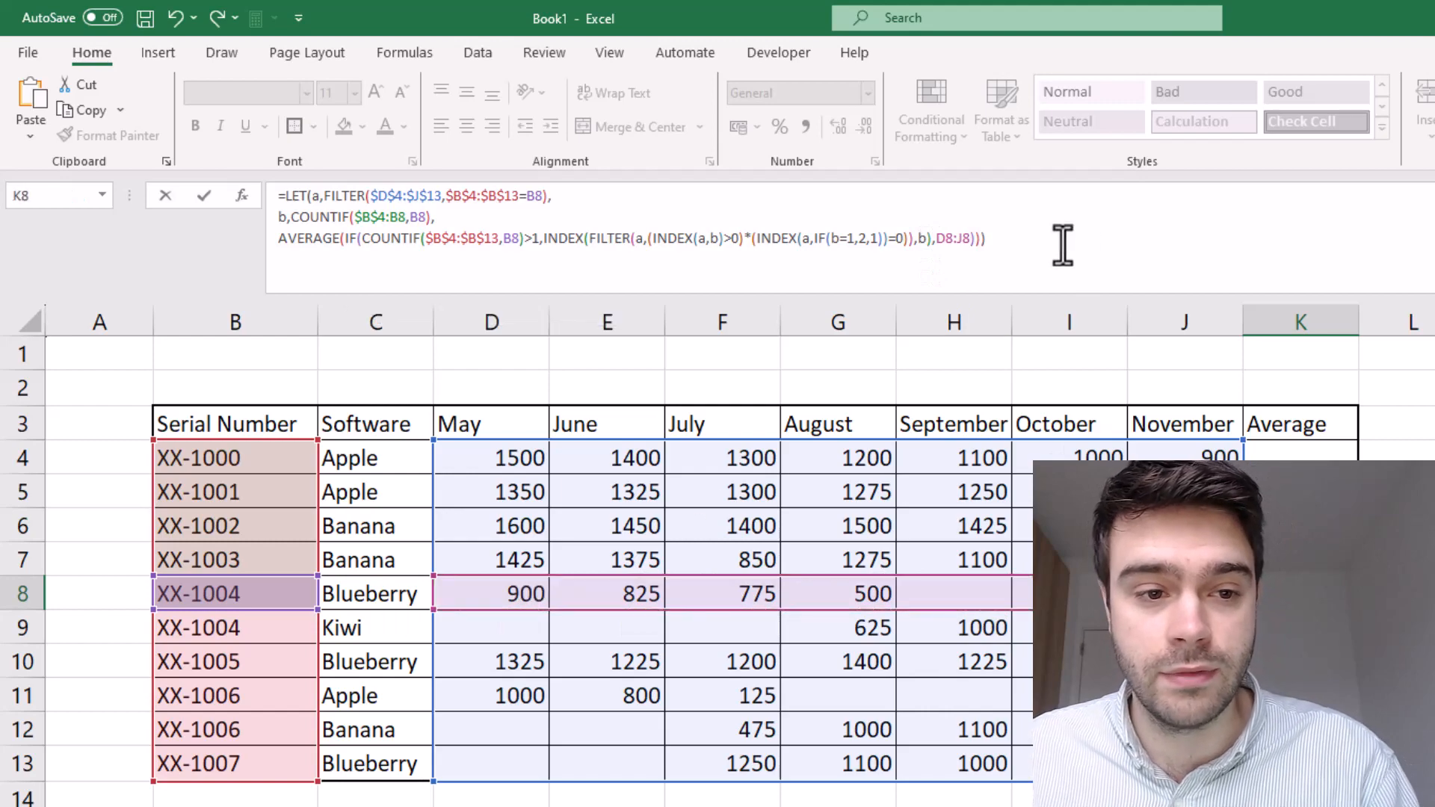
- Commit the K8 formula and fill it through the whole Average column, K4:K13
{"action": "key", "text": "Return"}
{"action": "left_click", "coordinate": [943, 423]}
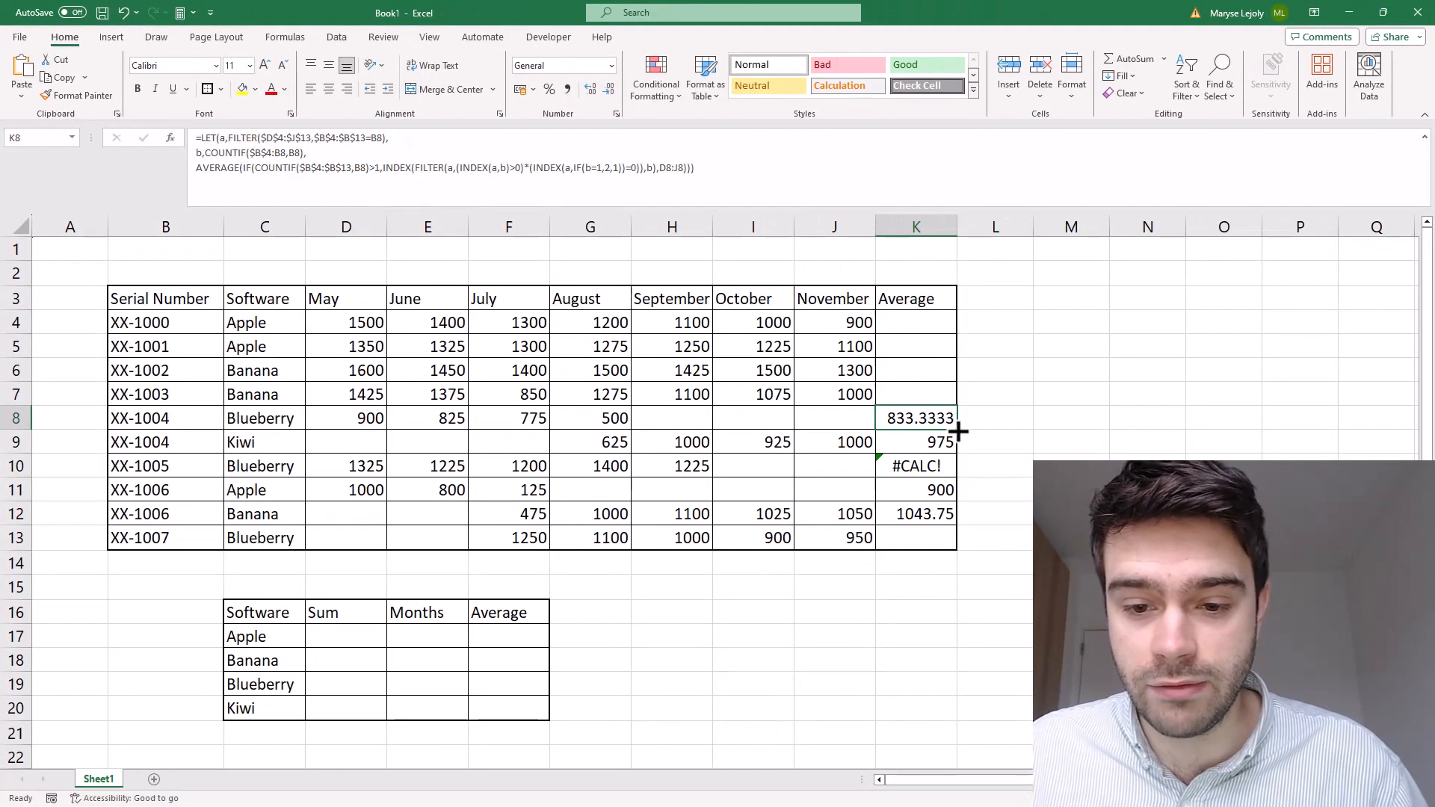
{"action": "left_click_drag", "start_coordinate": [957, 431], "coordinate": [961, 308]}
{"action": "left_click", "coordinate": [1006, 393]}
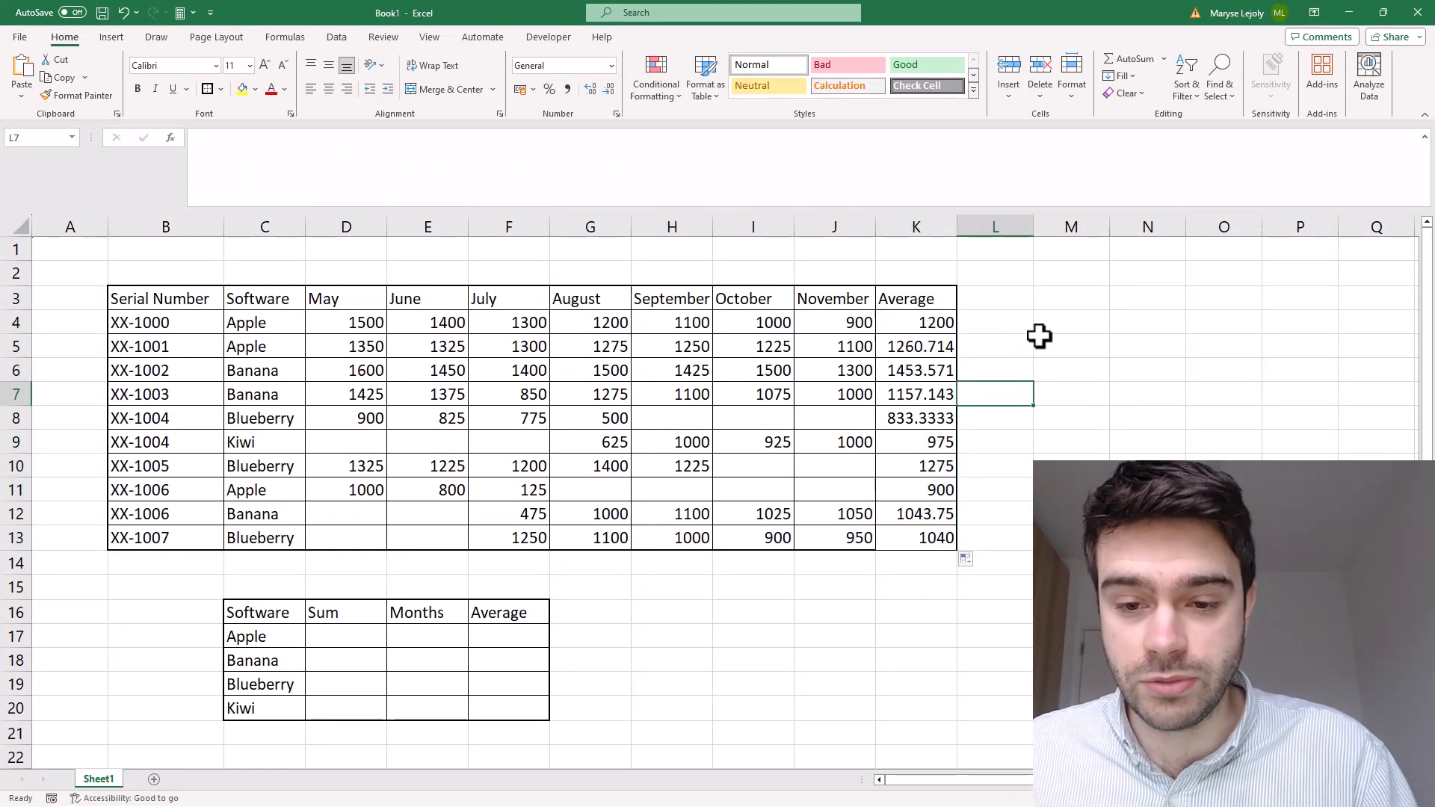
- Enter a check formula in L4 that averages the May to November values in D4:J4
{"action": "left_click", "coordinate": [1019, 322]}
{"action": "type", "text": "=AVERAGE("}
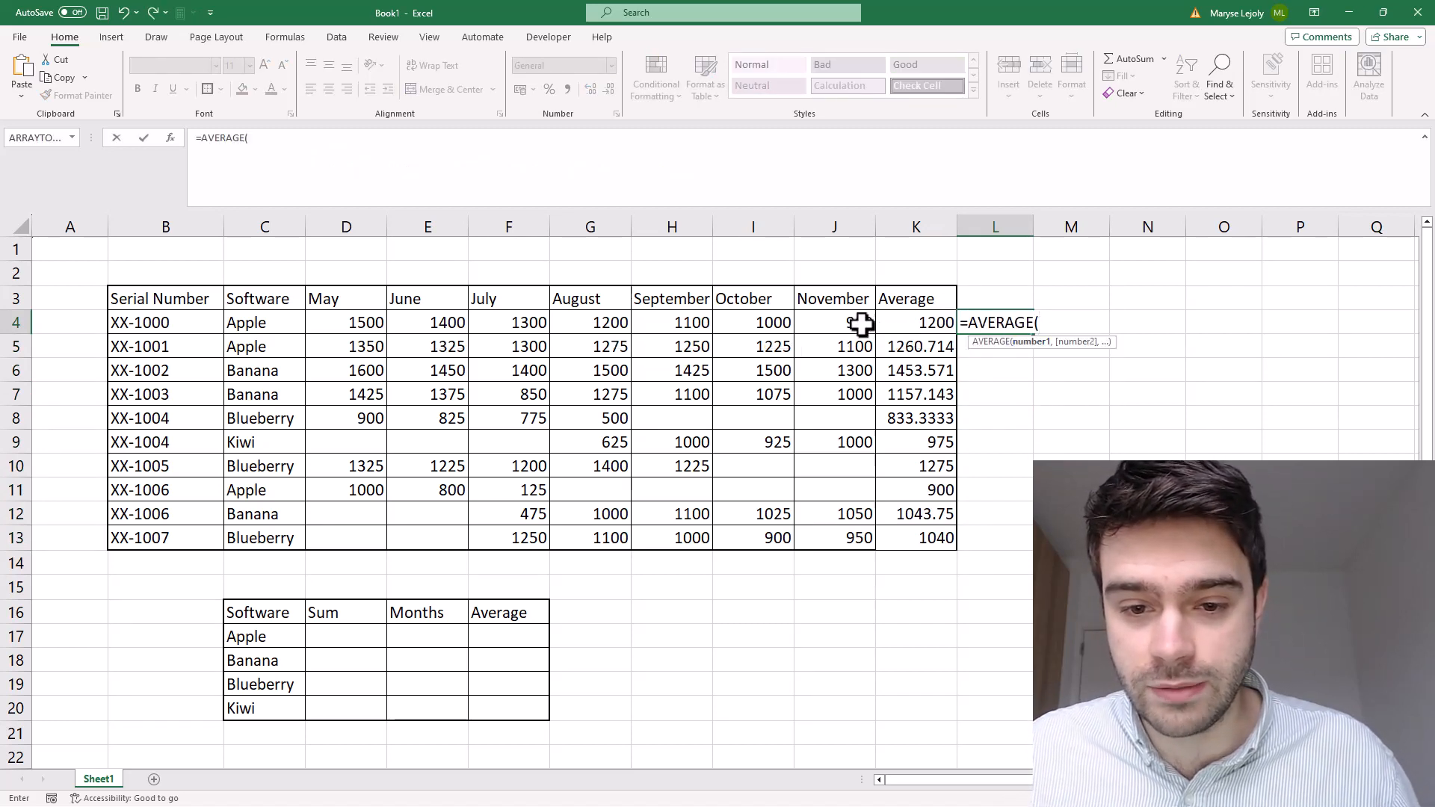
{"action": "left_click_drag", "start_coordinate": [859, 323], "coordinate": [343, 324]}
{"action": "key", "text": "Return"}
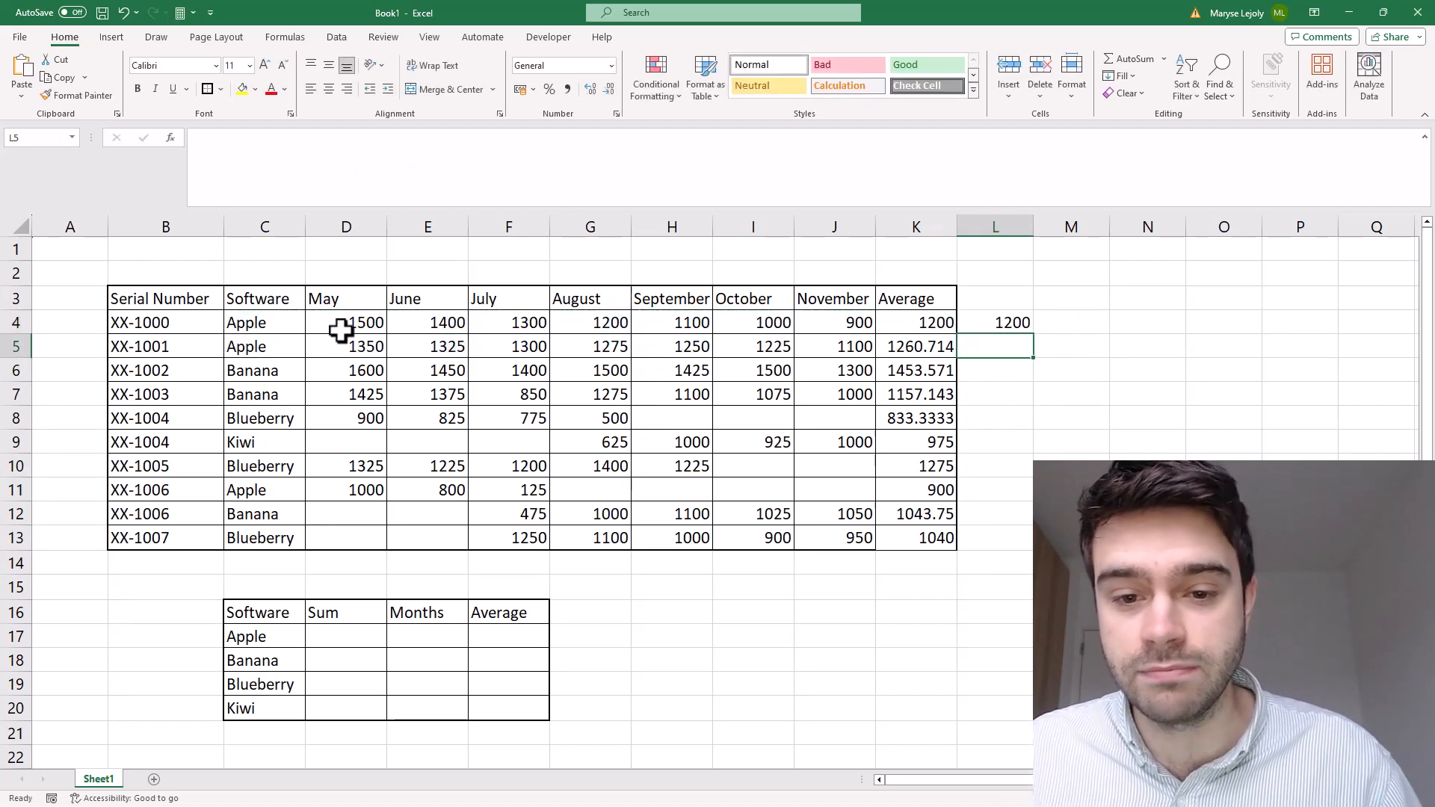
- Compare K4 with the check average in L4 and delete the check formula
{"action": "left_click_drag", "start_coordinate": [936, 323], "coordinate": [994, 319]}
{"action": "left_click", "coordinate": [1092, 362]}
{"action": "left_click", "coordinate": [1011, 328]}
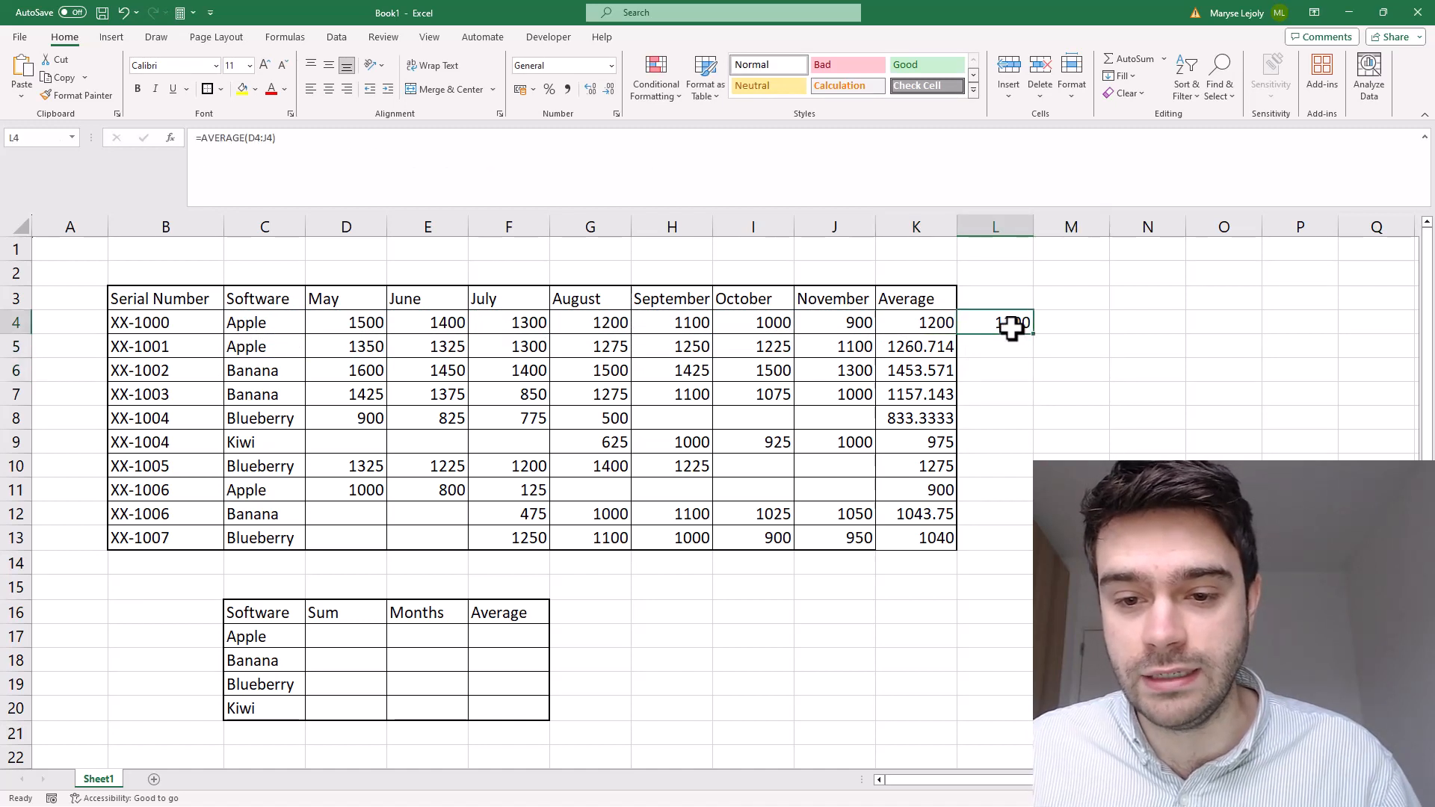
{"action": "key", "text": "Delete"}
- Examine the Average column, the summary table's empty Average cell for Apple, and the overlapping months of XX-1004 and XX-1006
{"action": "left_click_drag", "start_coordinate": [935, 322], "coordinate": [955, 537]}
{"action": "left_click", "coordinate": [1064, 421]}
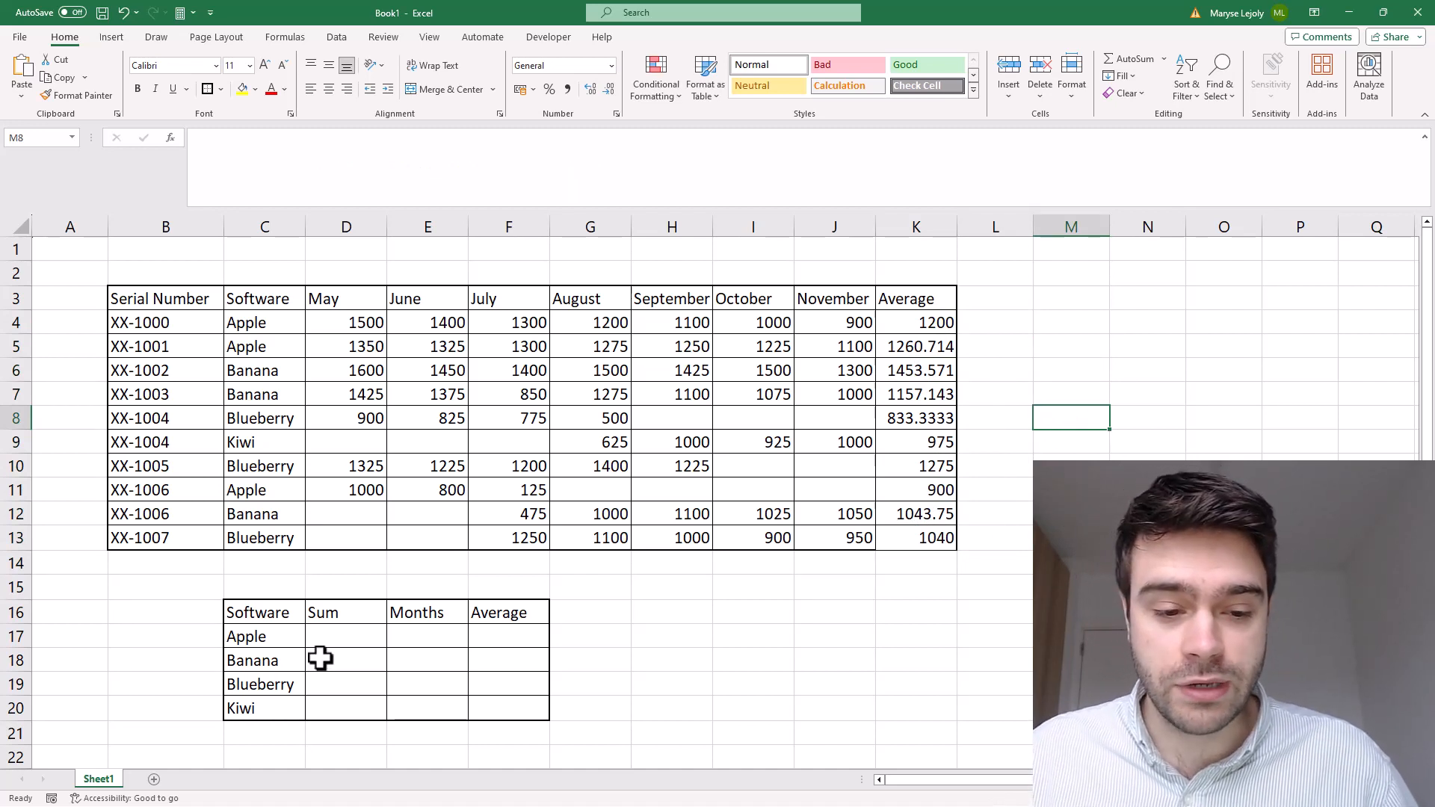
{"action": "left_click", "coordinate": [474, 636]}
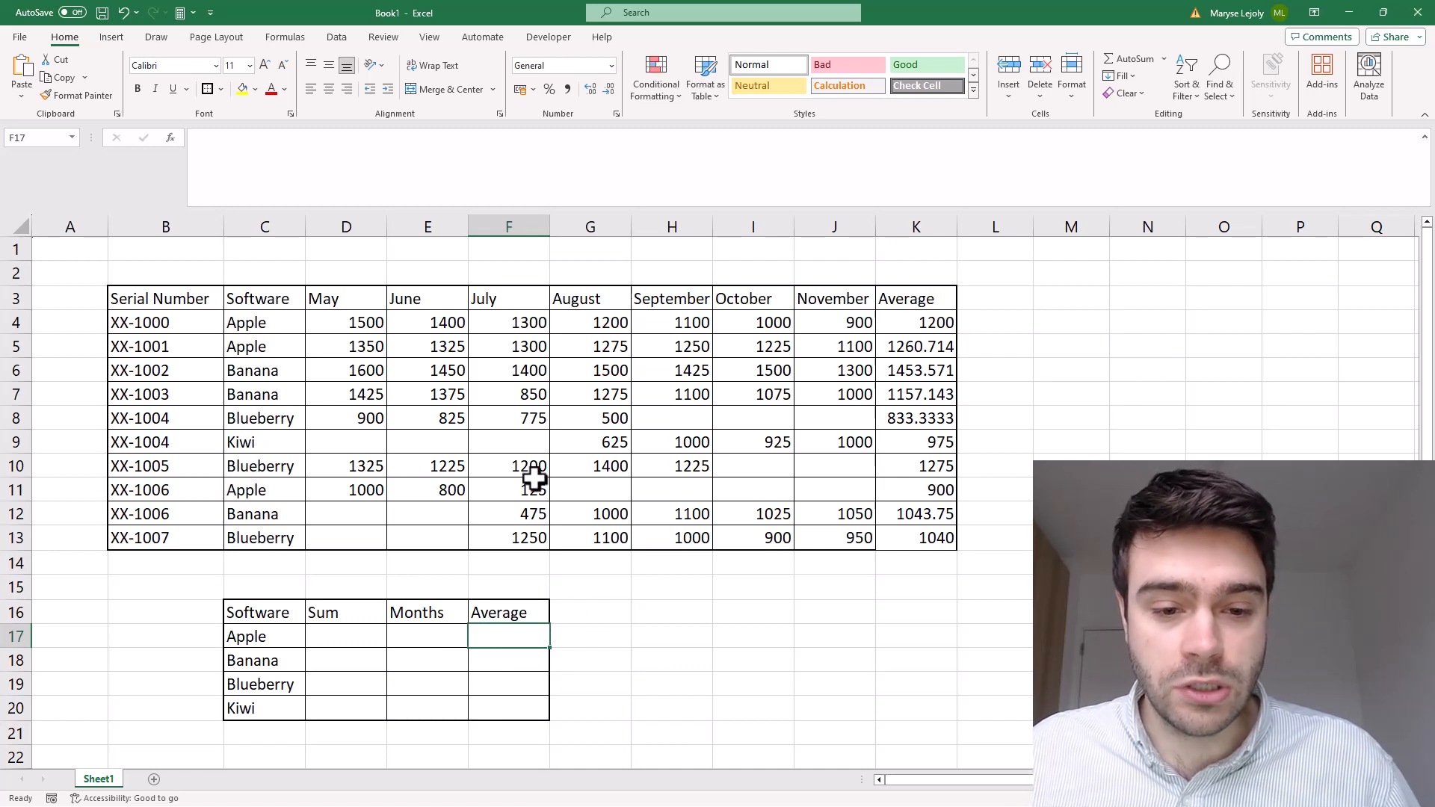
{"action": "left_click_drag", "start_coordinate": [599, 418], "coordinate": [599, 442]}
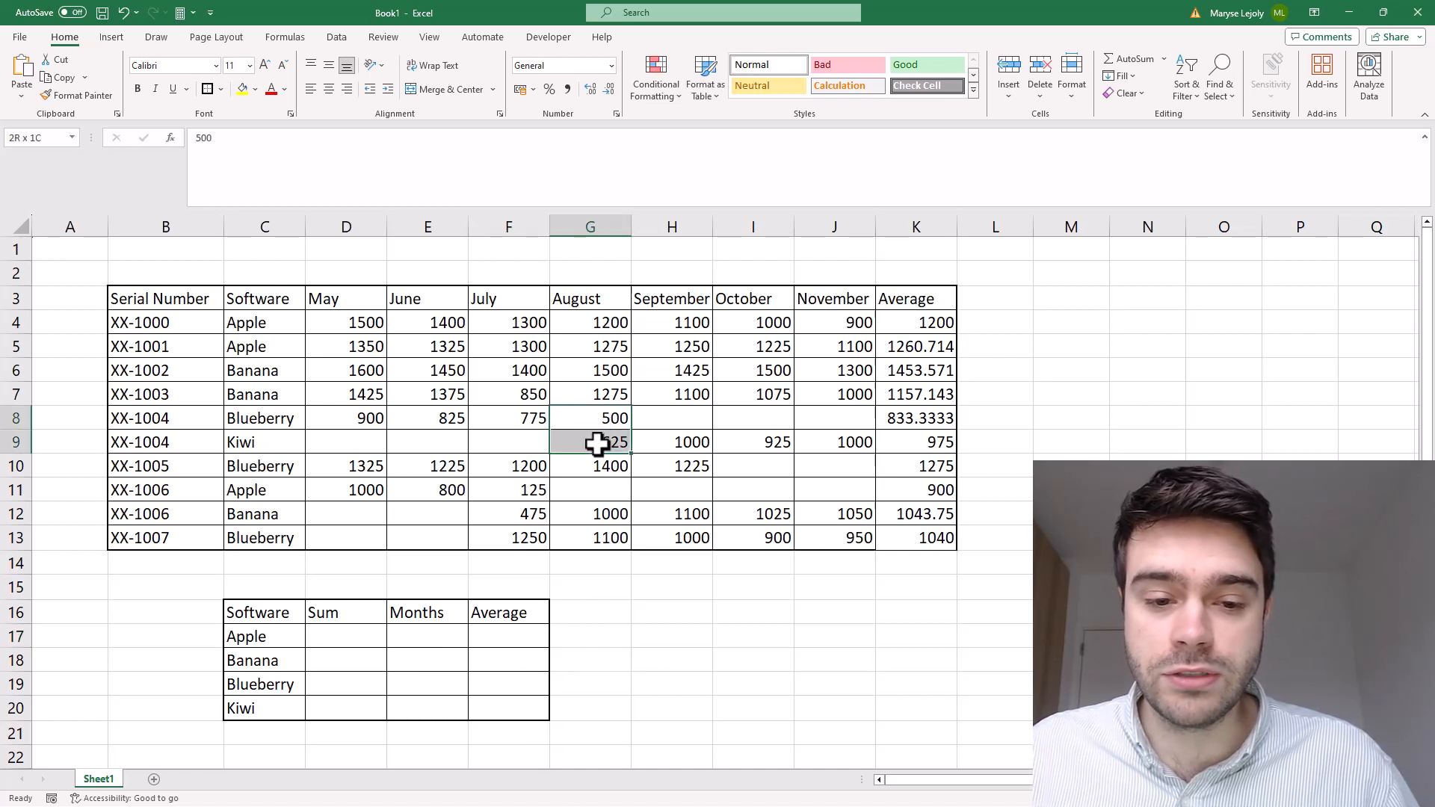
{"action": "left_click_drag", "start_coordinate": [532, 492], "coordinate": [532, 513]}
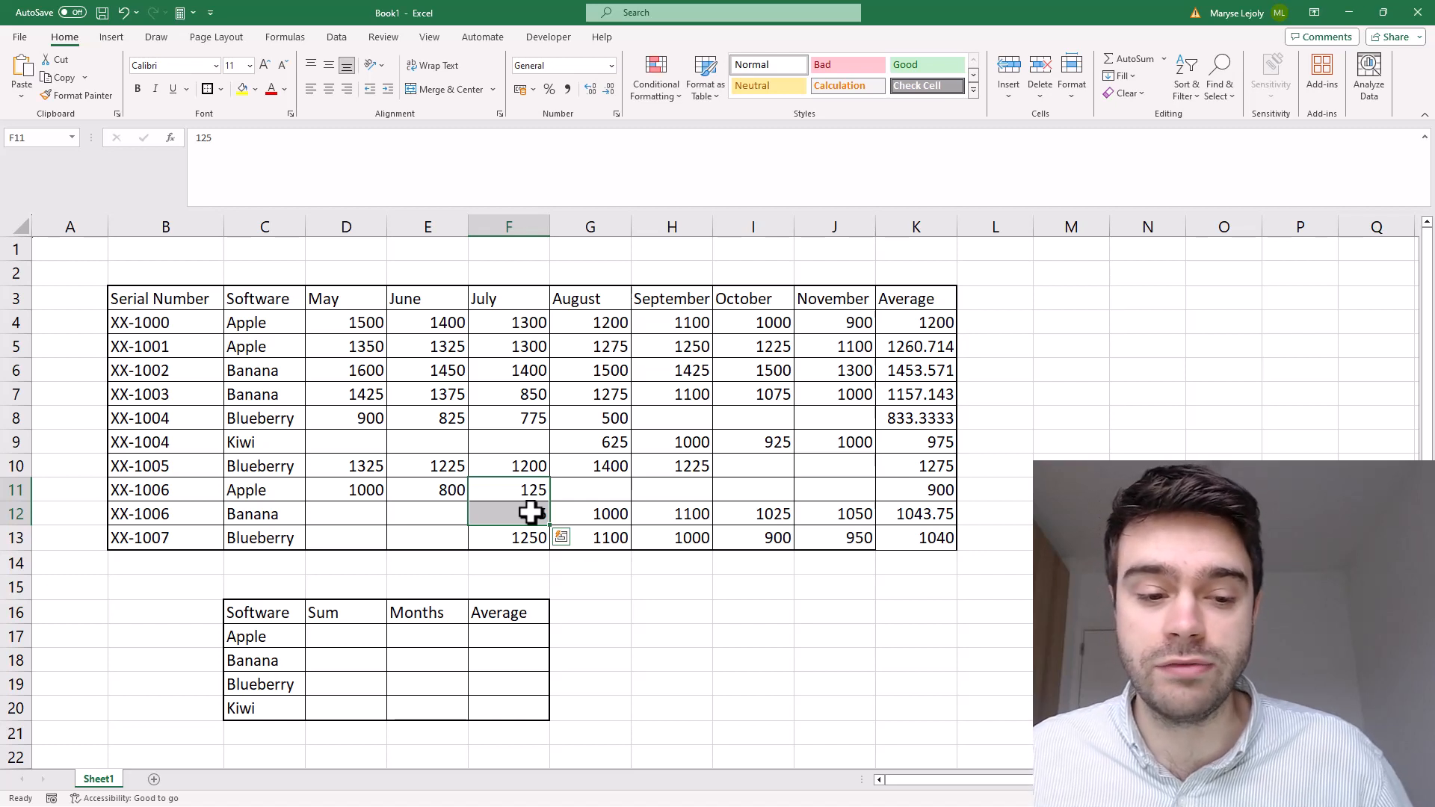
{"action": "left_click", "coordinate": [1028, 447]}
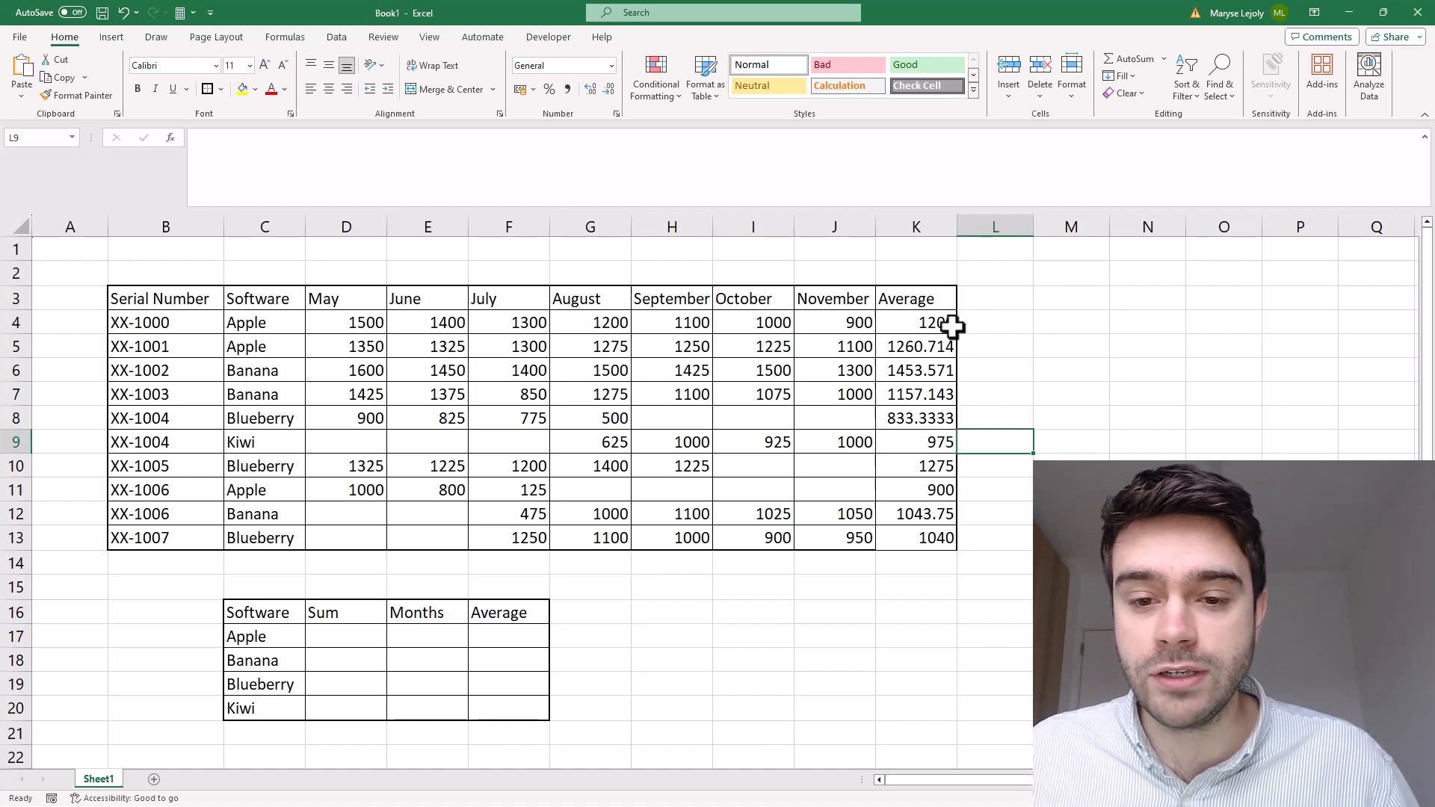
{"action": "left_click", "coordinate": [994, 323]}
{"action": "left_click", "coordinate": [1087, 322]}
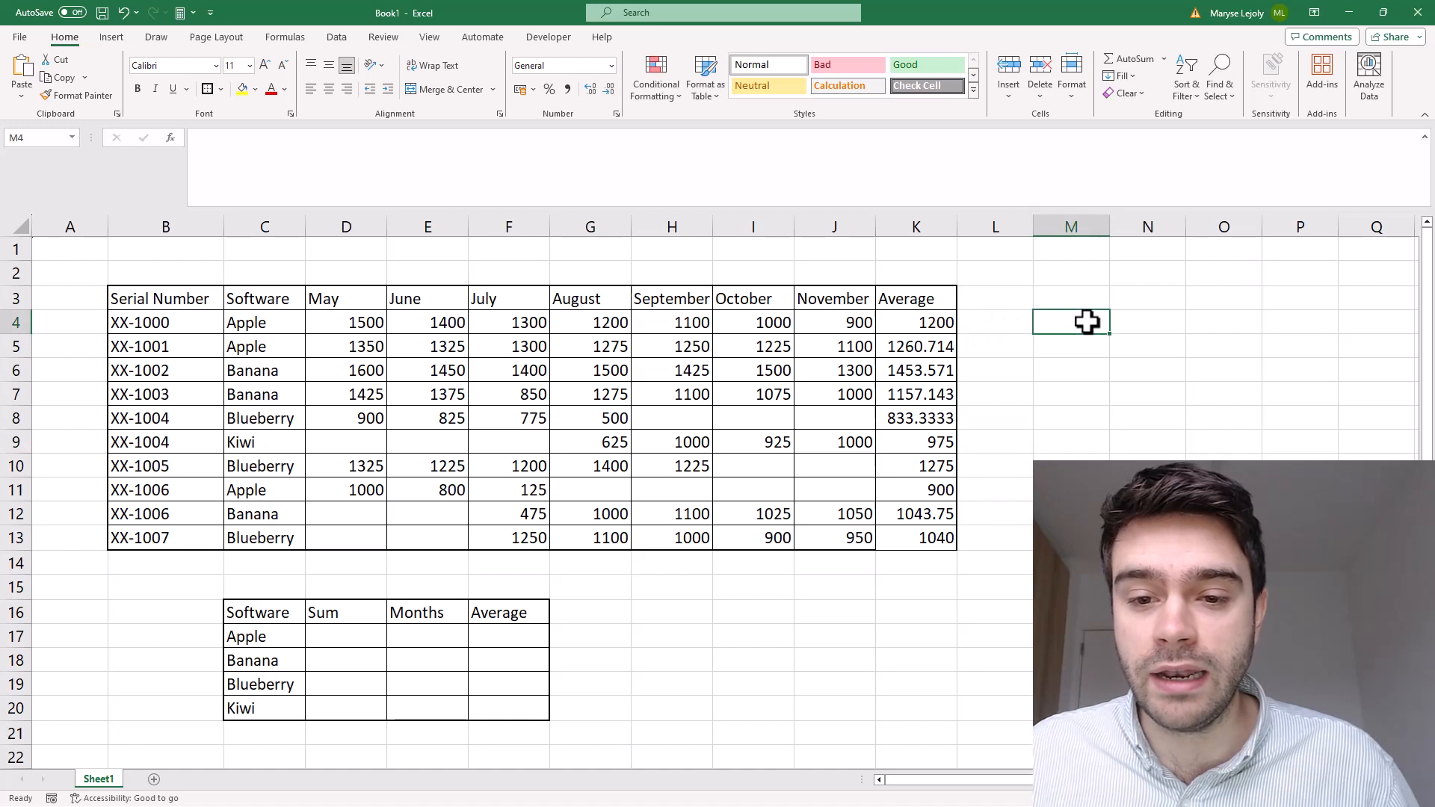
- Review the K4 formula and the summary table's Sum, Months and Average cells
{"action": "left_click", "coordinate": [934, 323]}
{"action": "left_click", "coordinate": [676, 166]}
{"action": "left_click", "coordinate": [707, 172]}
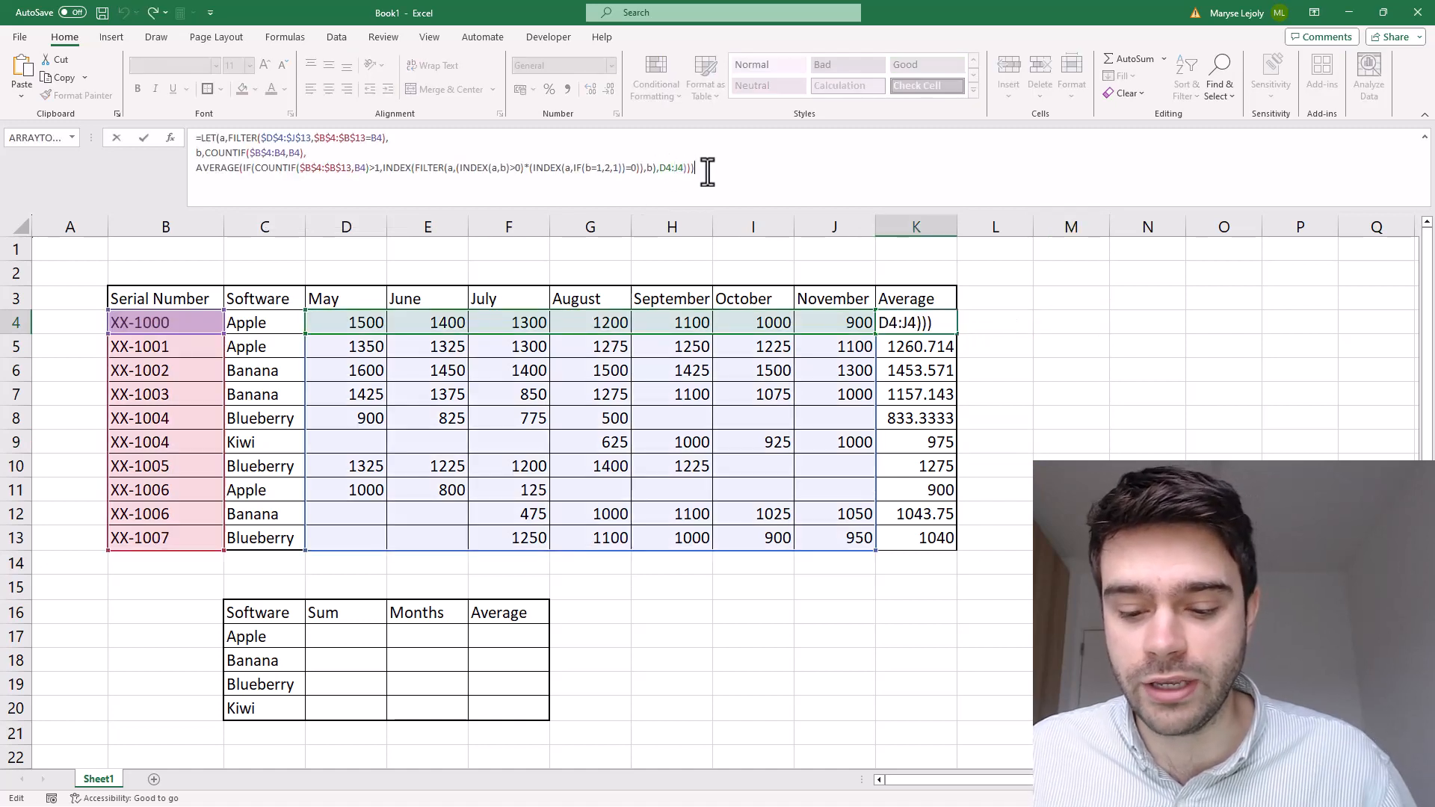
{"action": "key", "text": "Escape"}
{"action": "left_click_drag", "start_coordinate": [346, 635], "coordinate": [543, 710]}
{"action": "left_click", "coordinate": [990, 319]}
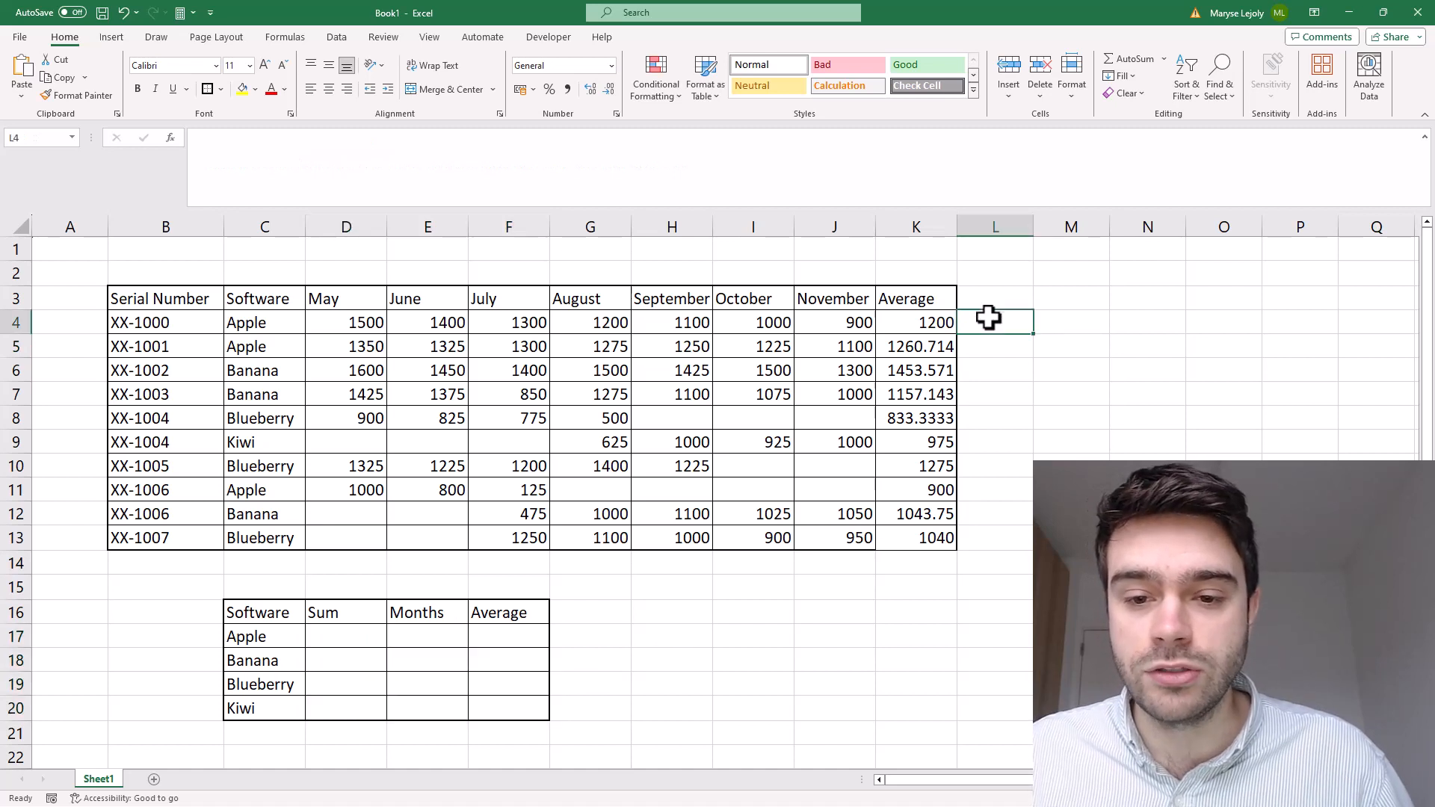
- Copy the full LET formula text from K4 and paste it into L4
{"action": "left_click", "coordinate": [931, 323]}
{"action": "left_click_drag", "start_coordinate": [695, 164], "coordinate": [78, 49]}
{"action": "key", "text": "ctrl+c"}
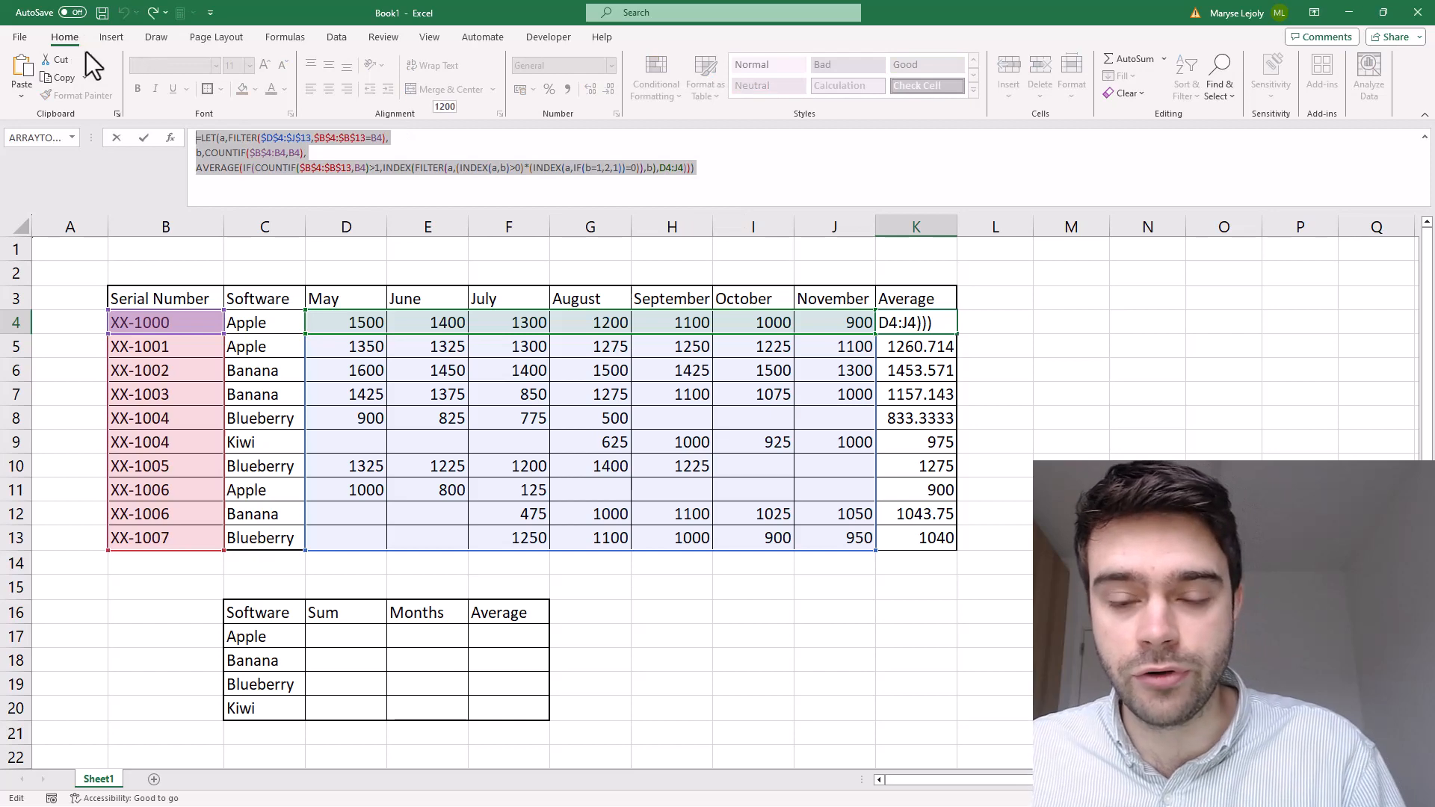
{"action": "left_click", "coordinate": [984, 329]}
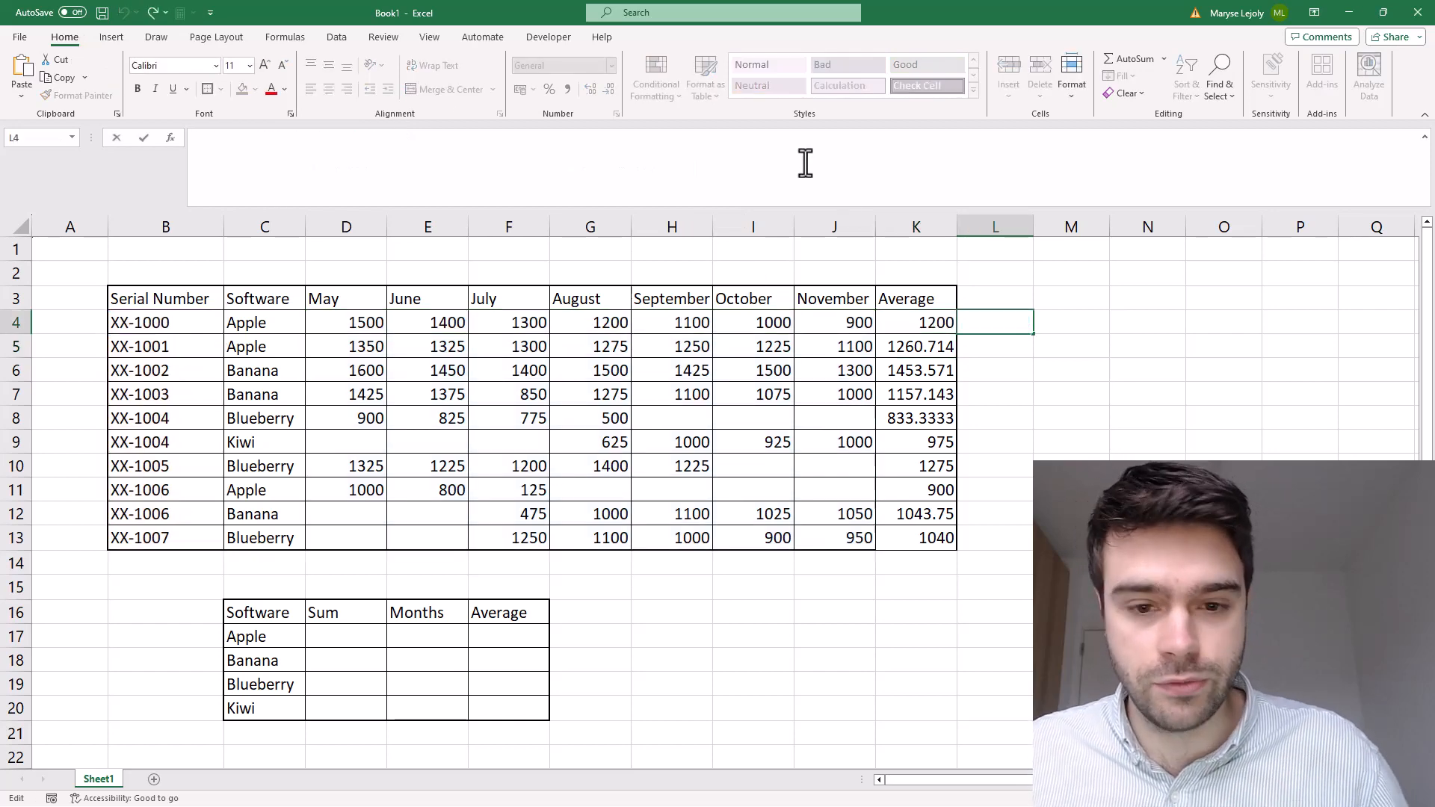
{"action": "key", "text": "ctrl+v"}
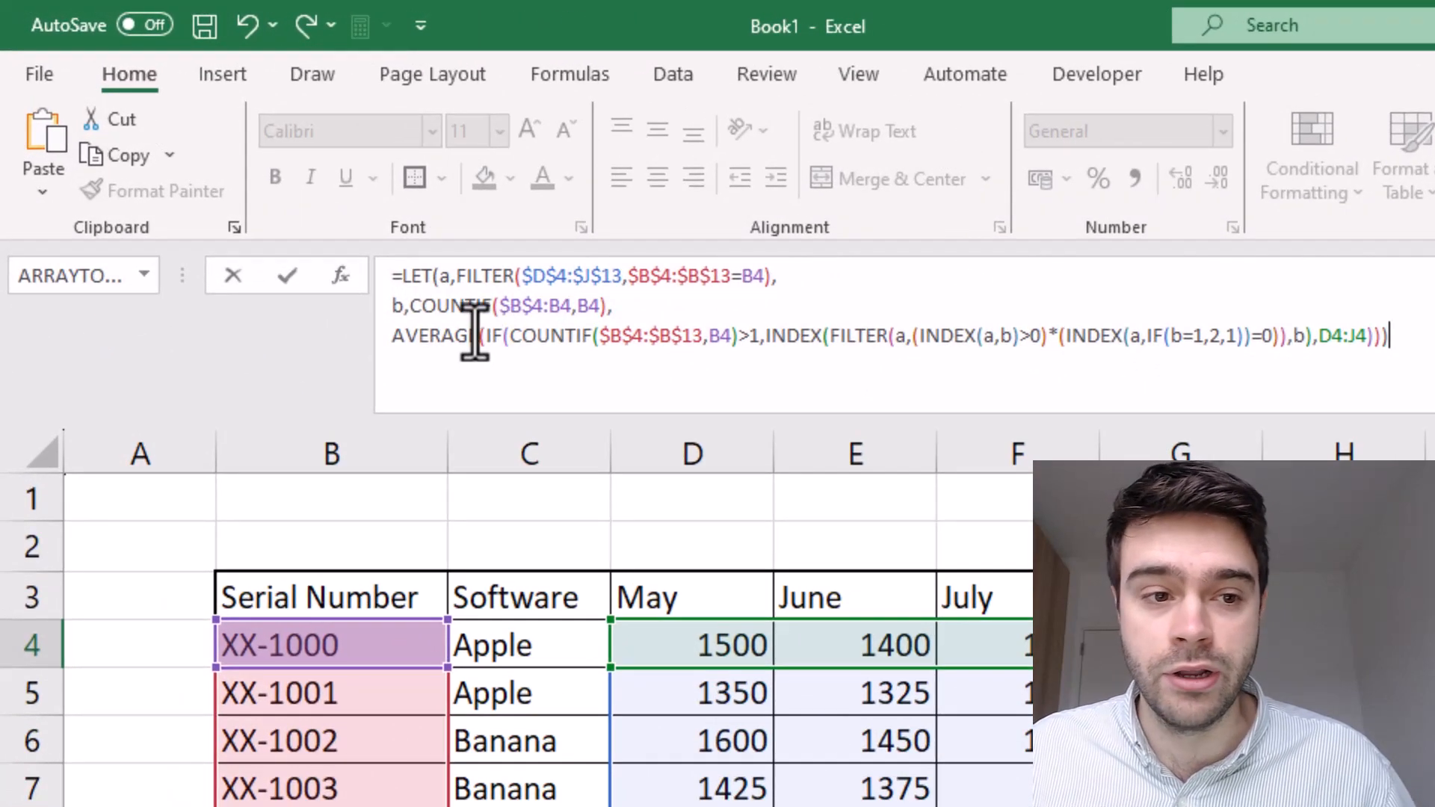
- Replace AVERAGE with SUM in the L4 formula and commit it
{"action": "double_click", "coordinate": [423, 337]}
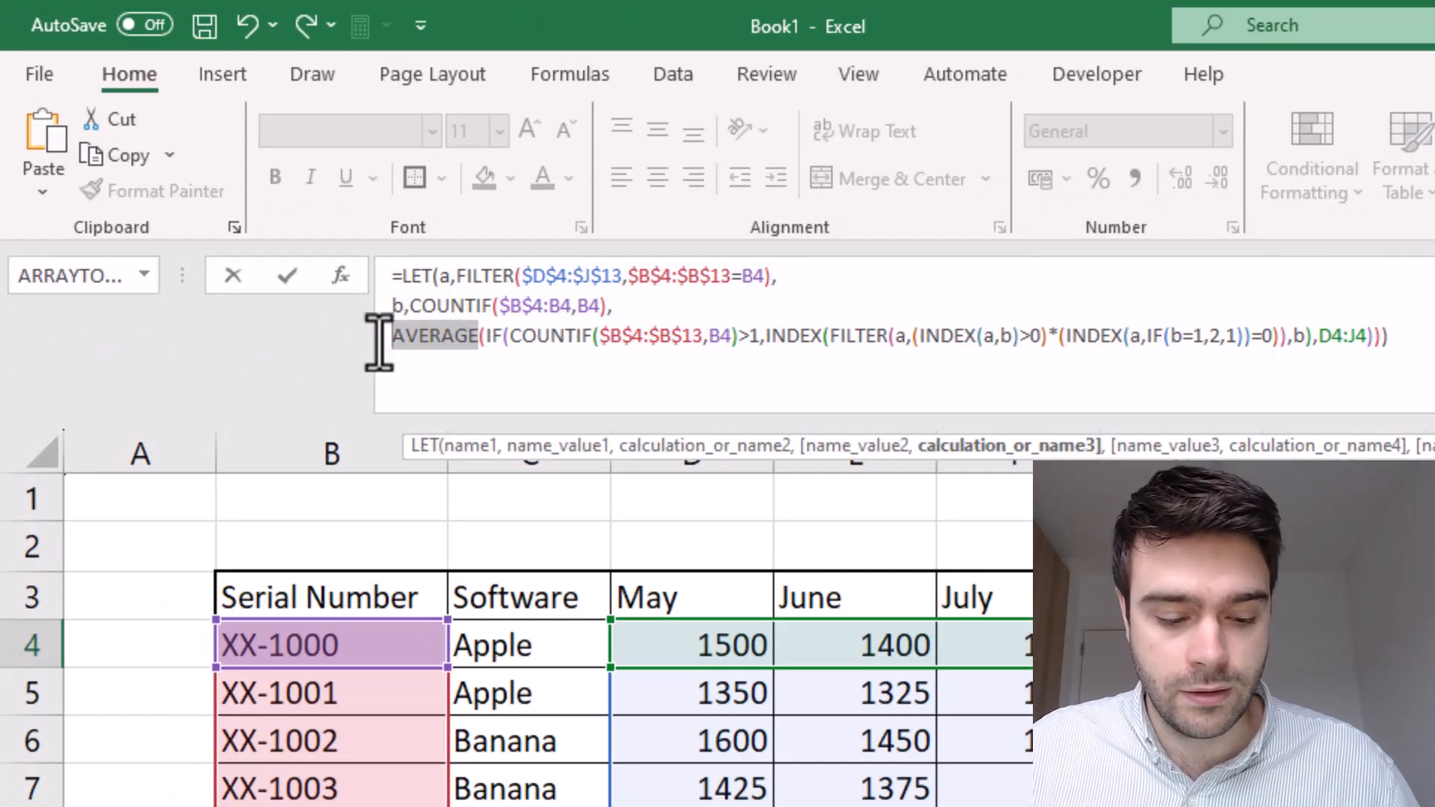
{"action": "type", "text": "SUM"}
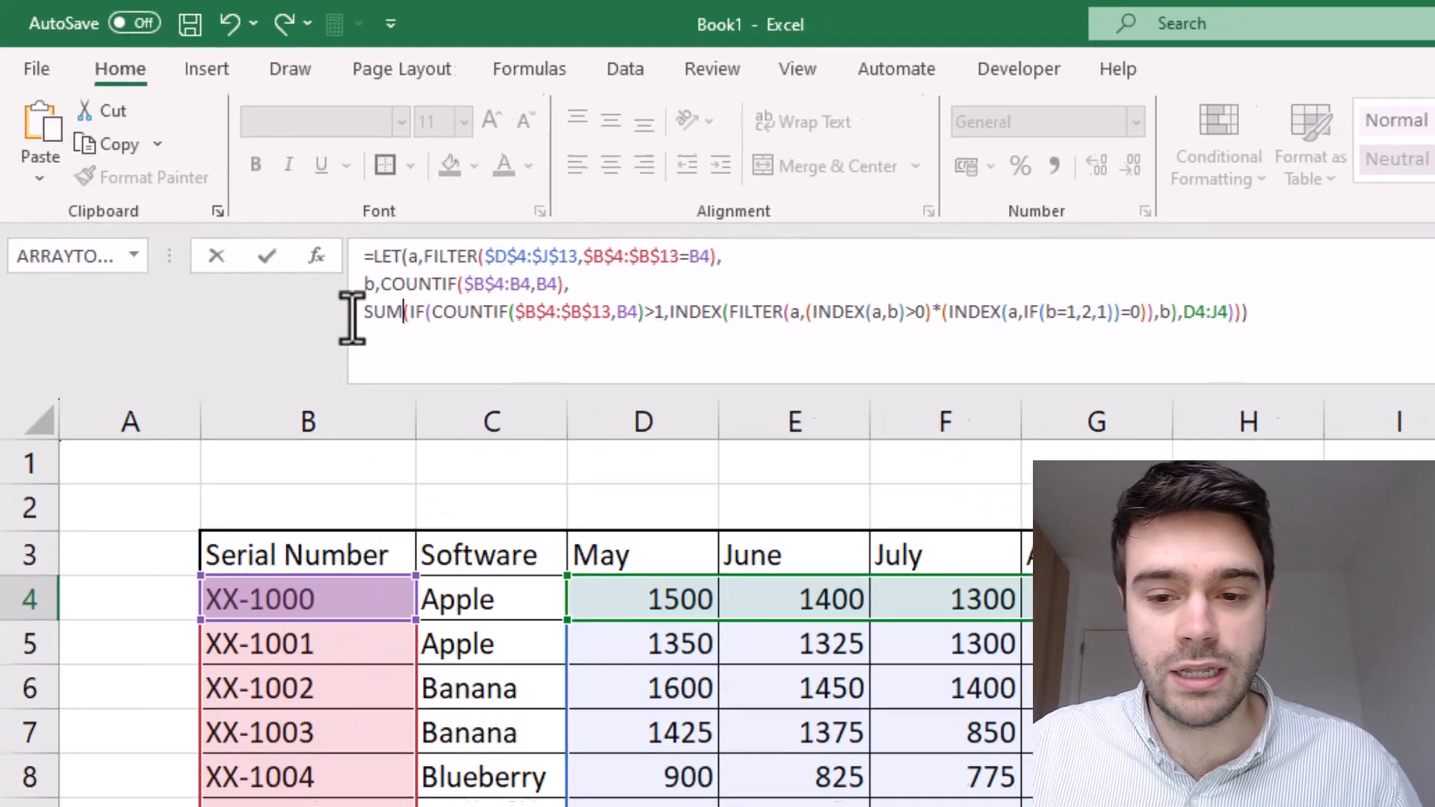
{"action": "key", "text": "Return"}
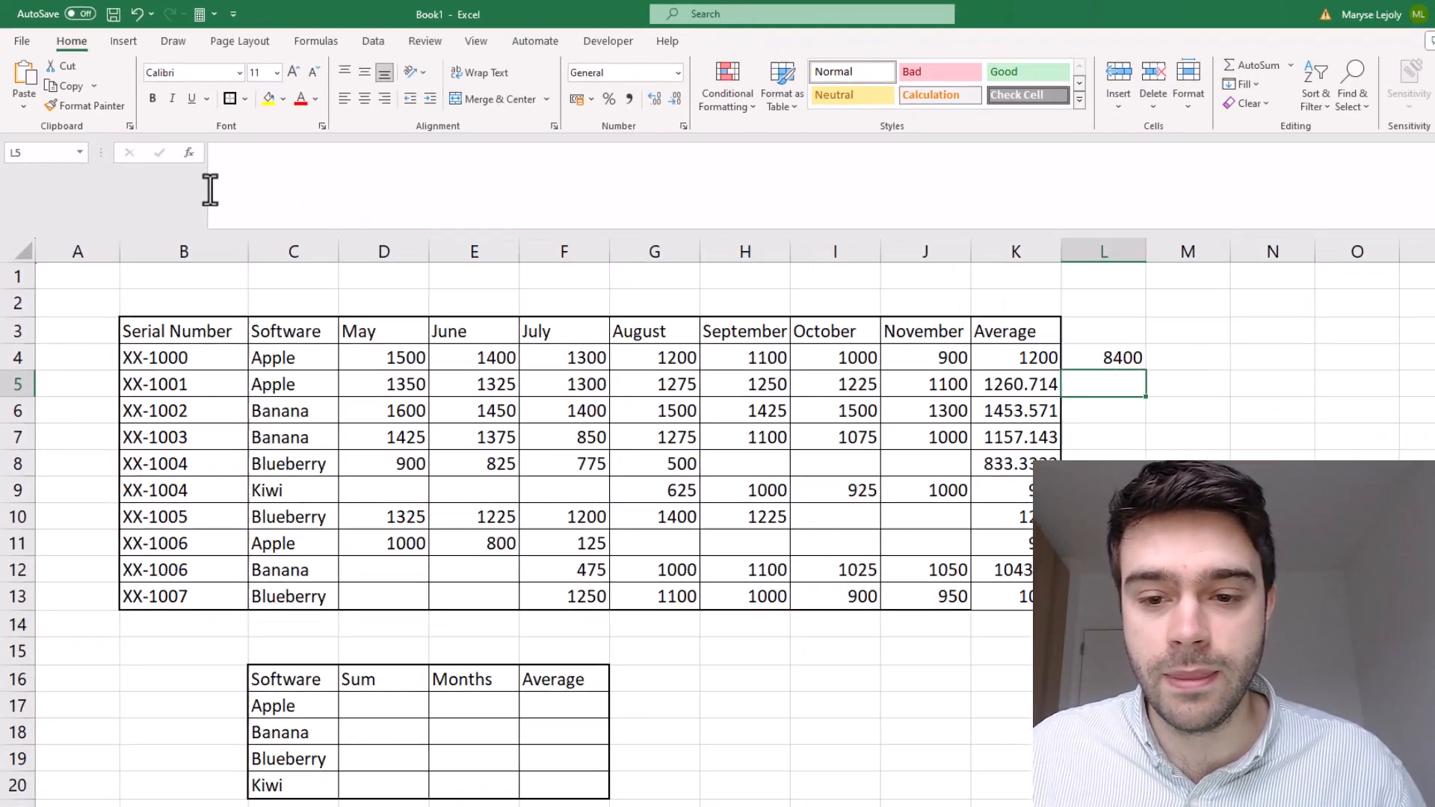
- Fill the SUM version of the formula from L4 down through L13
{"action": "left_click", "coordinate": [1116, 362]}
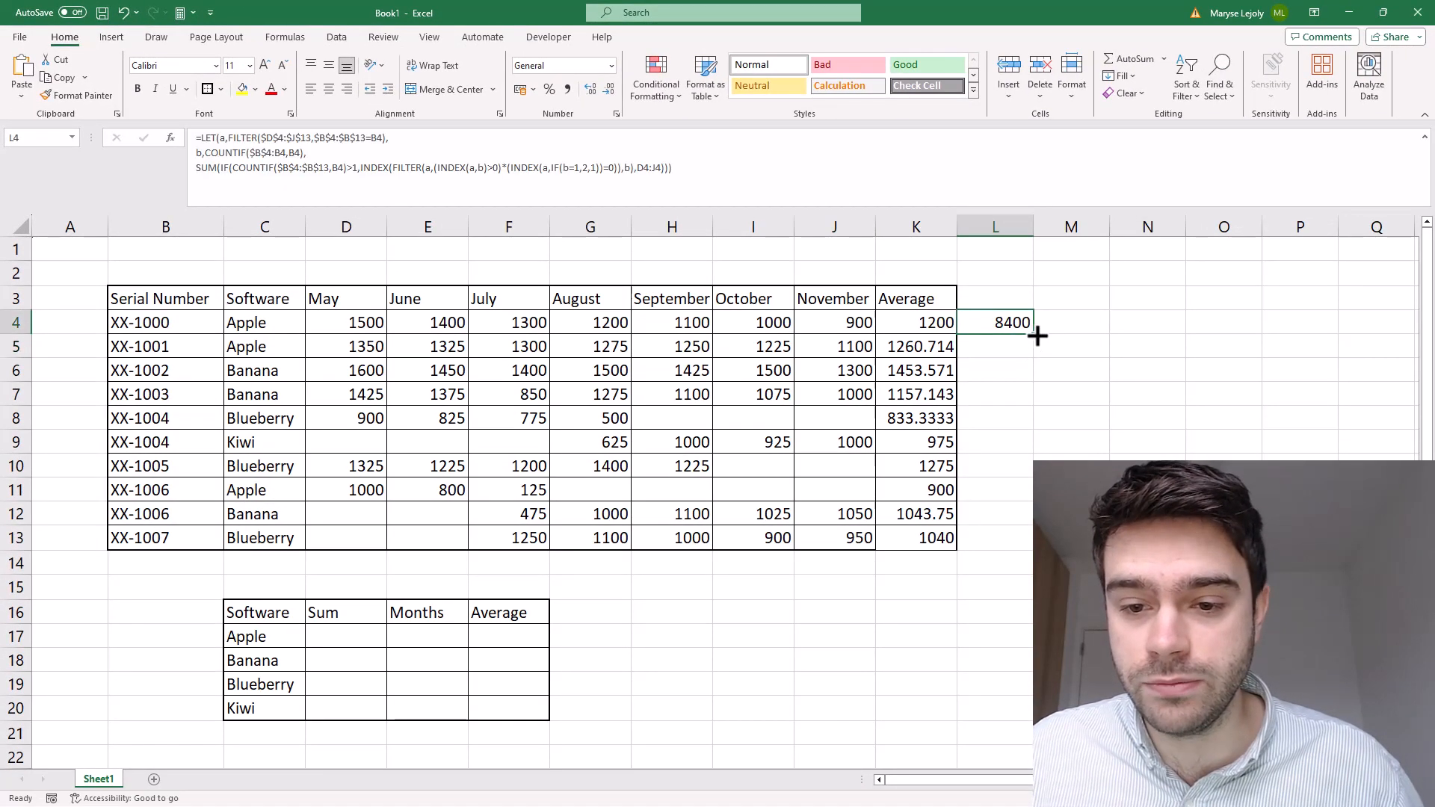
{"action": "left_click_drag", "start_coordinate": [1037, 336], "coordinate": [1006, 549]}
{"action": "left_click", "coordinate": [1088, 401]}
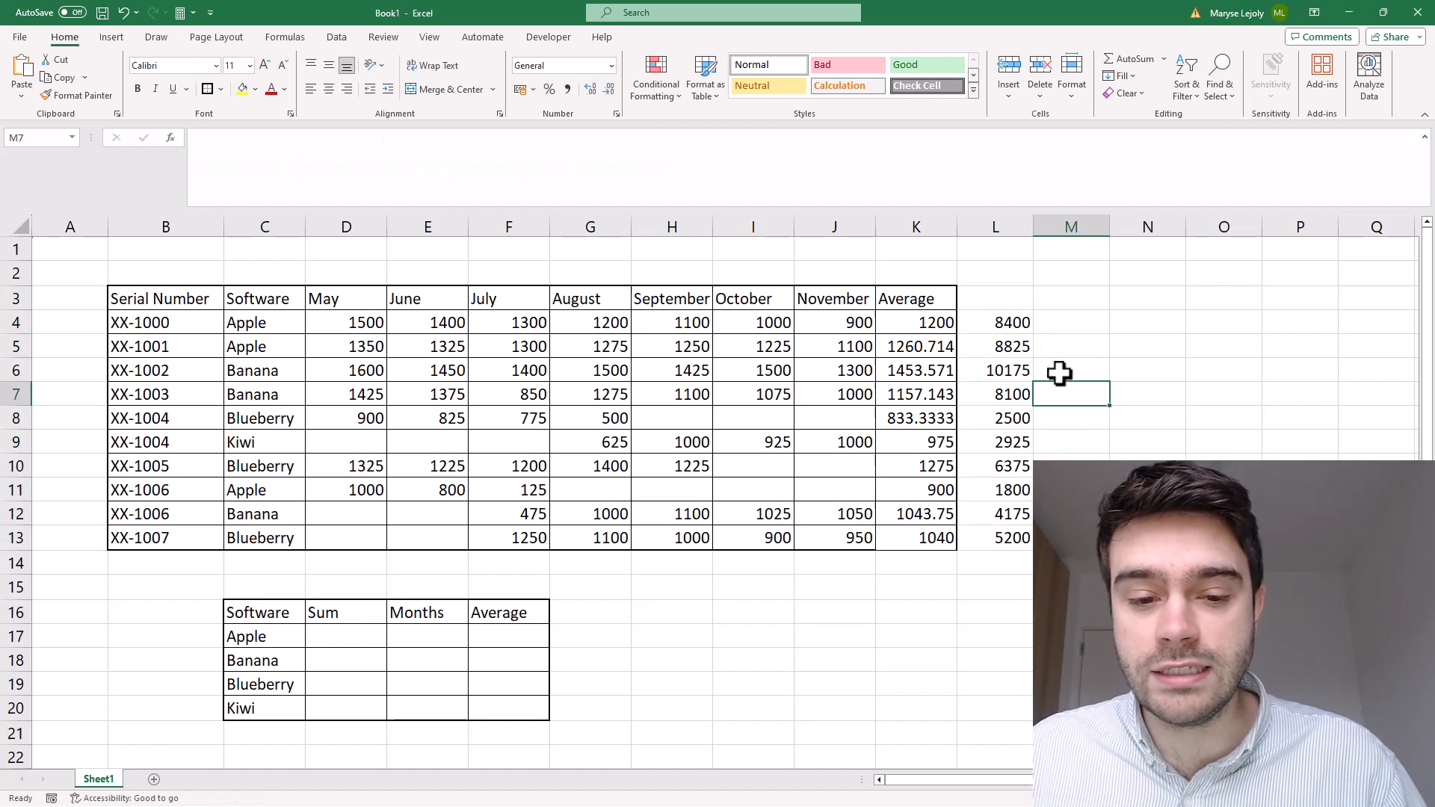
- Cross-check the Kiwi row's sum in L9 by entering =SUM(H9:J9) in M9
{"action": "left_click", "coordinate": [1002, 445]}
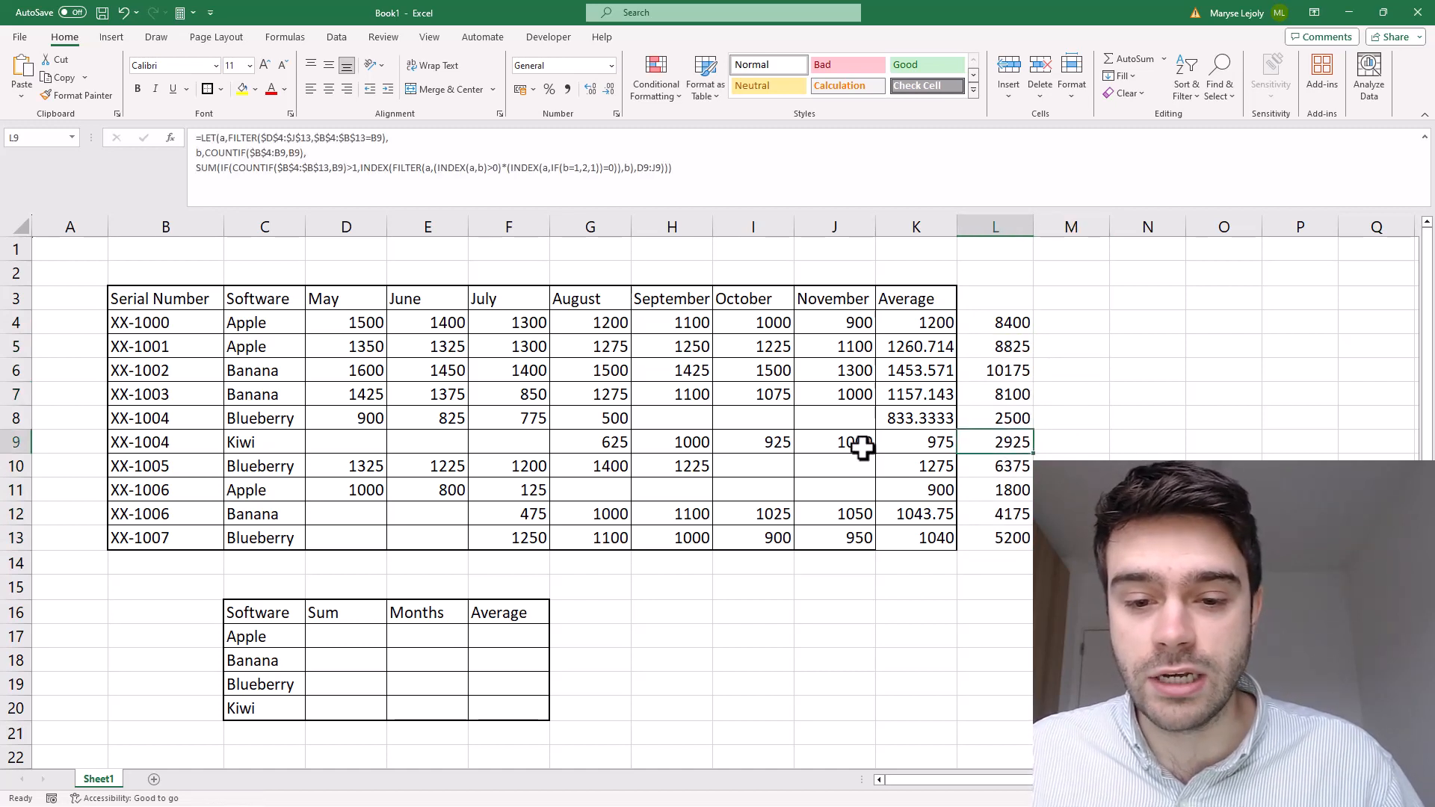
{"action": "left_click", "coordinate": [708, 442]}
{"action": "left_click_drag", "start_coordinate": [710, 442], "coordinate": [810, 441]}
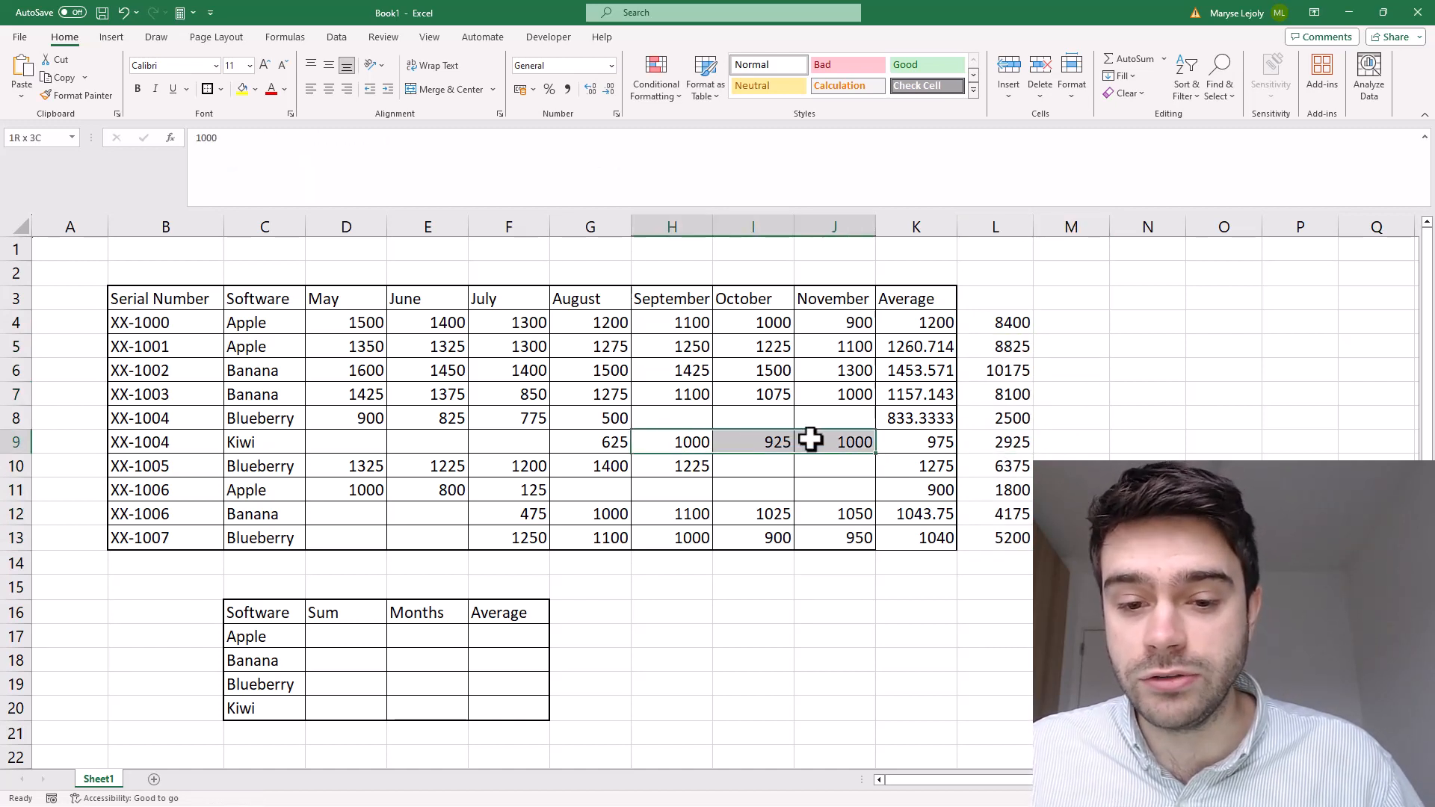
{"action": "left_click", "coordinate": [1074, 442]}
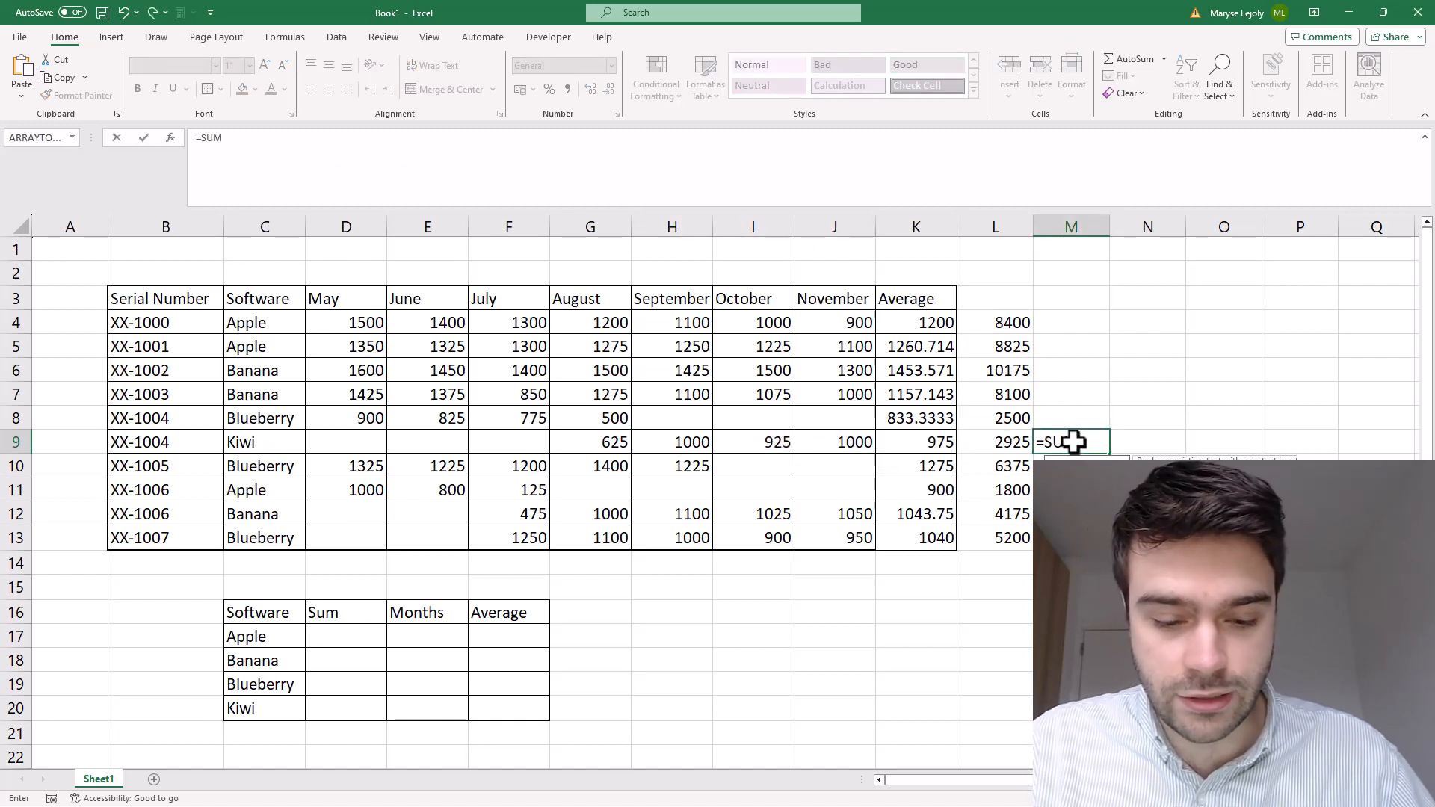
{"action": "left_click_drag", "start_coordinate": [701, 442], "coordinate": [839, 446]}
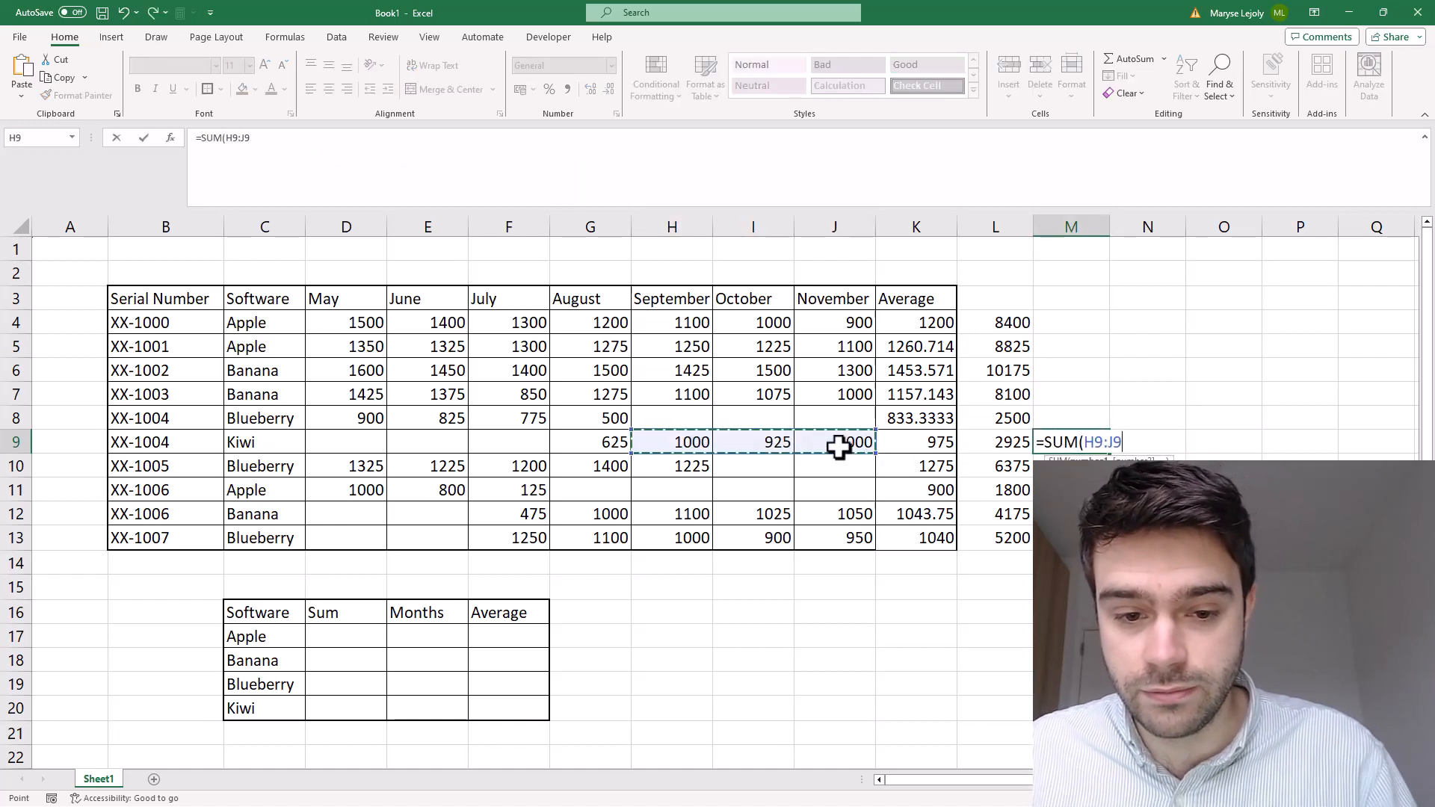
{"action": "key", "text": "Return"}
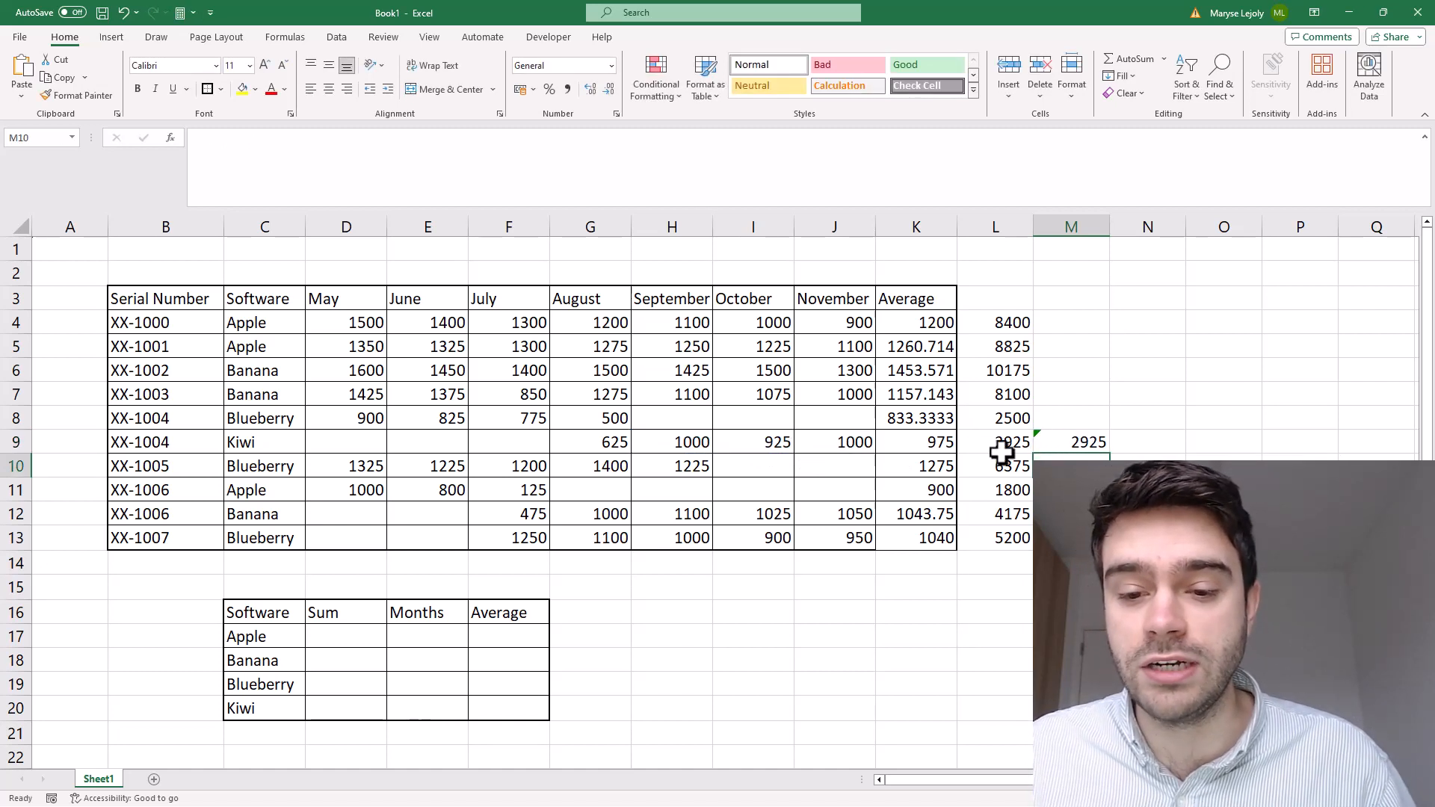
- Review September to November in row 9 and the Average column, and clear the check formula from M9
{"action": "left_click_drag", "start_coordinate": [852, 442], "coordinate": [676, 442]}
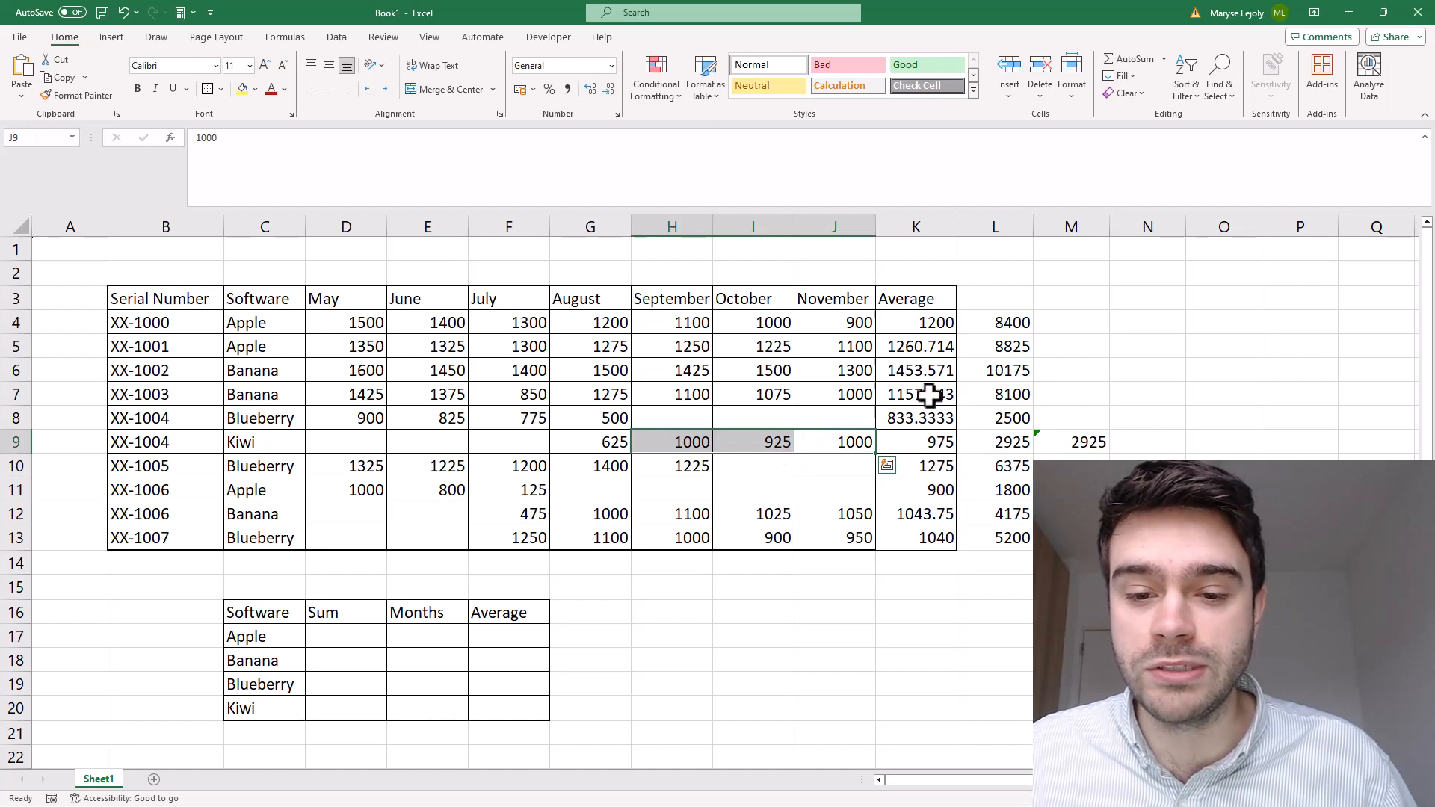
{"action": "left_click", "coordinate": [920, 324]}
{"action": "left_click_drag", "start_coordinate": [915, 403], "coordinate": [926, 538]}
{"action": "left_click", "coordinate": [1059, 447]}
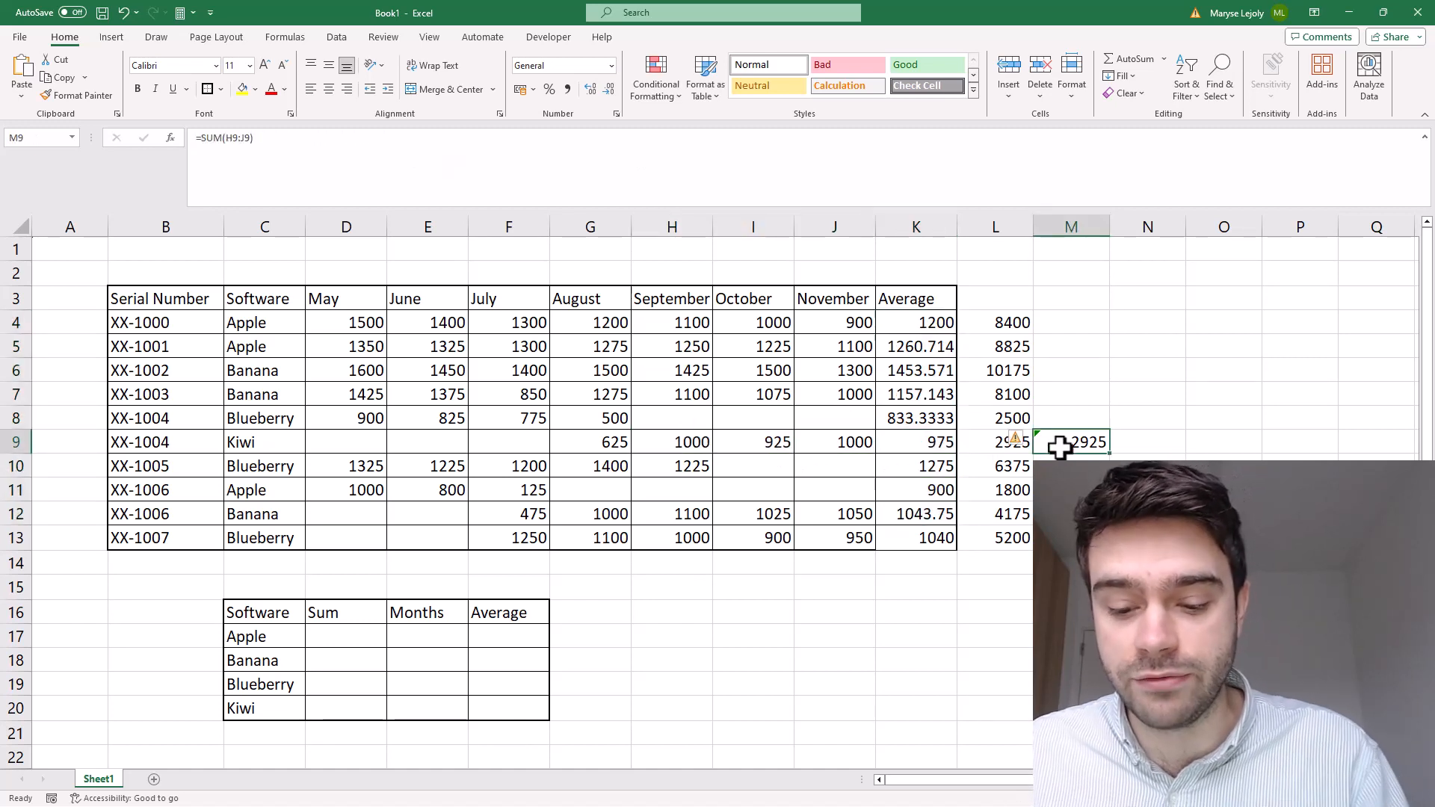
- Copy the full LET formula text from L4 and paste it into M4
{"action": "left_click", "coordinate": [1013, 317]}
{"action": "left_click", "coordinate": [676, 153]}
{"action": "key", "text": "ctrl+a"}
{"action": "key", "text": "ctrl+c"}
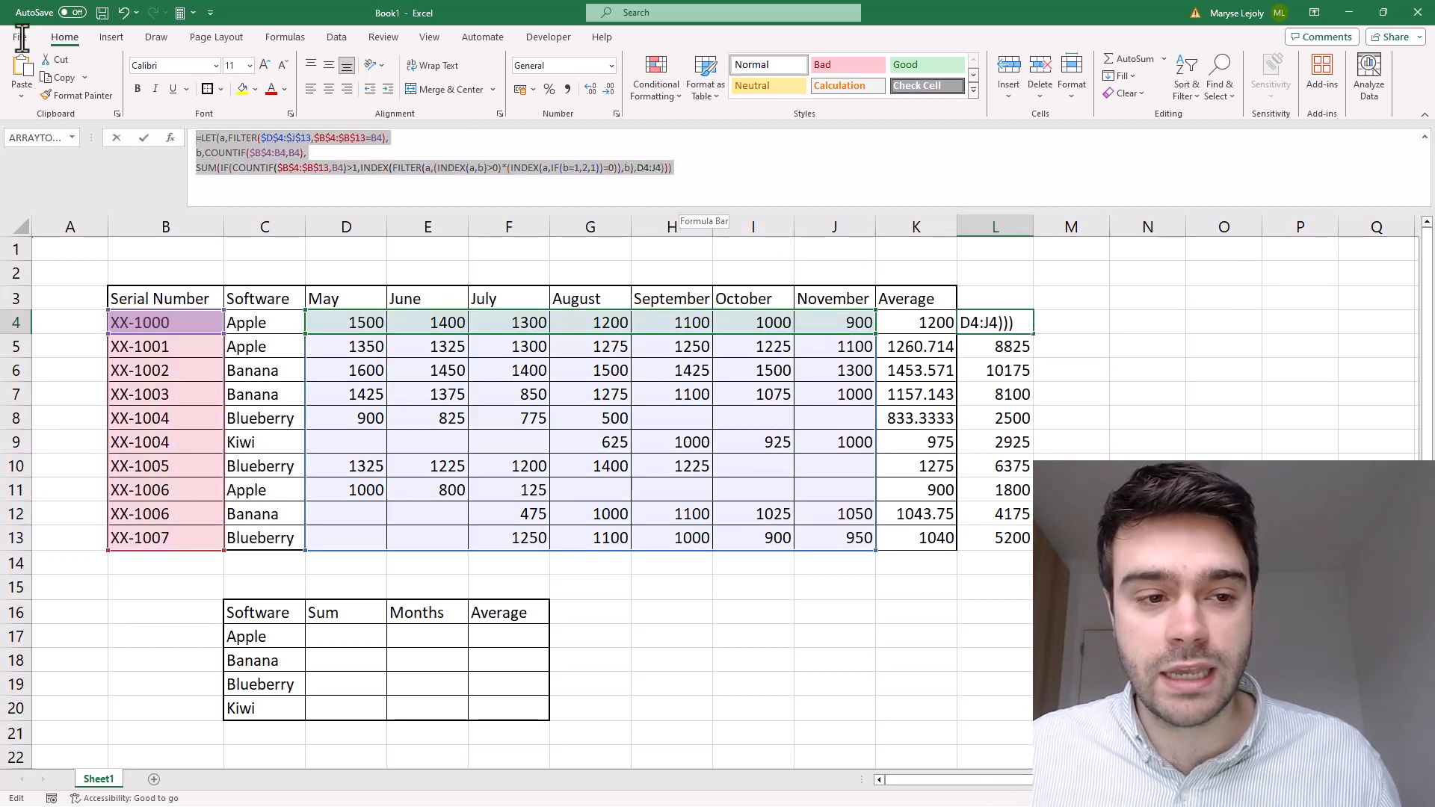
{"action": "key", "text": "Escape"}
{"action": "left_click", "coordinate": [1046, 320]}
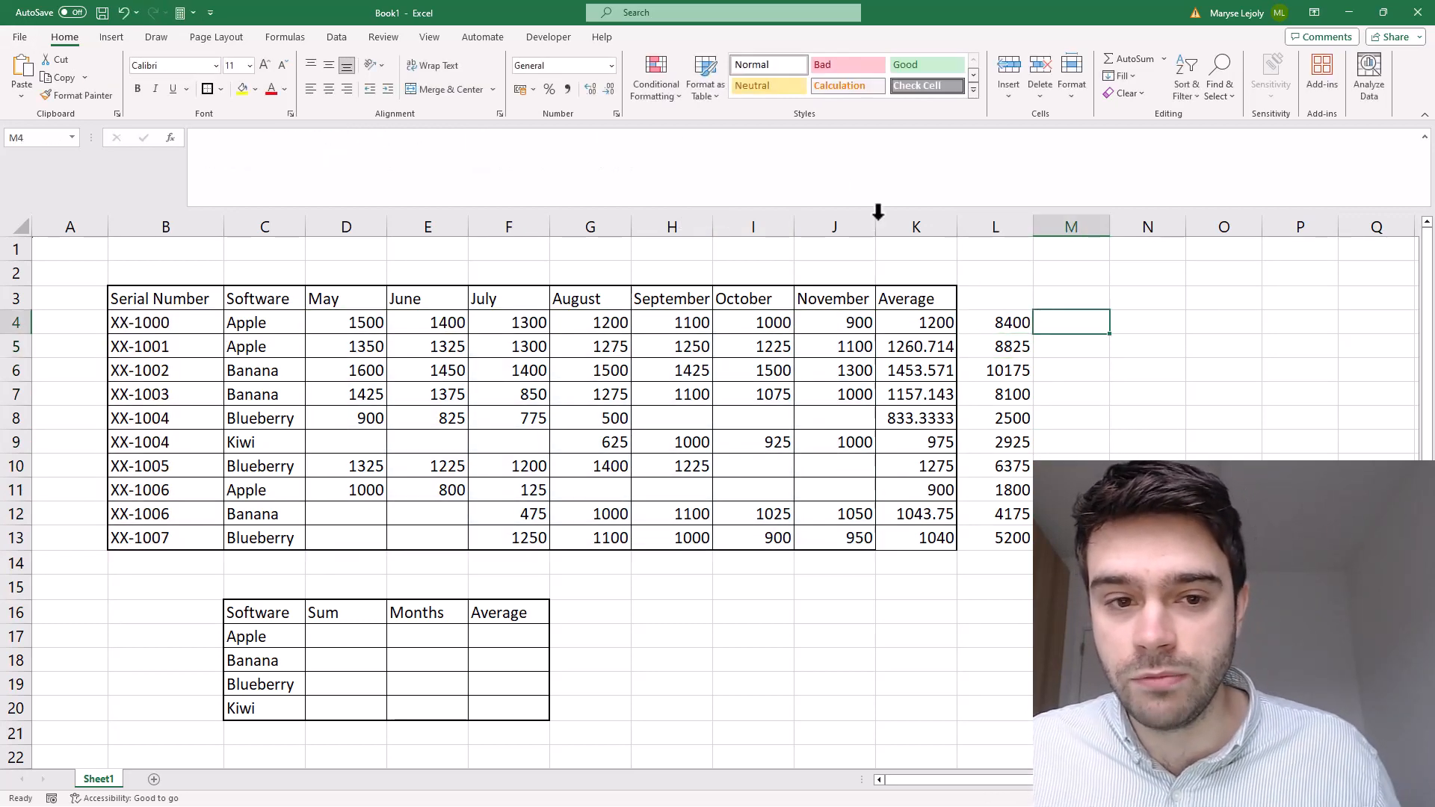
{"action": "key", "text": "ctrl+v"}
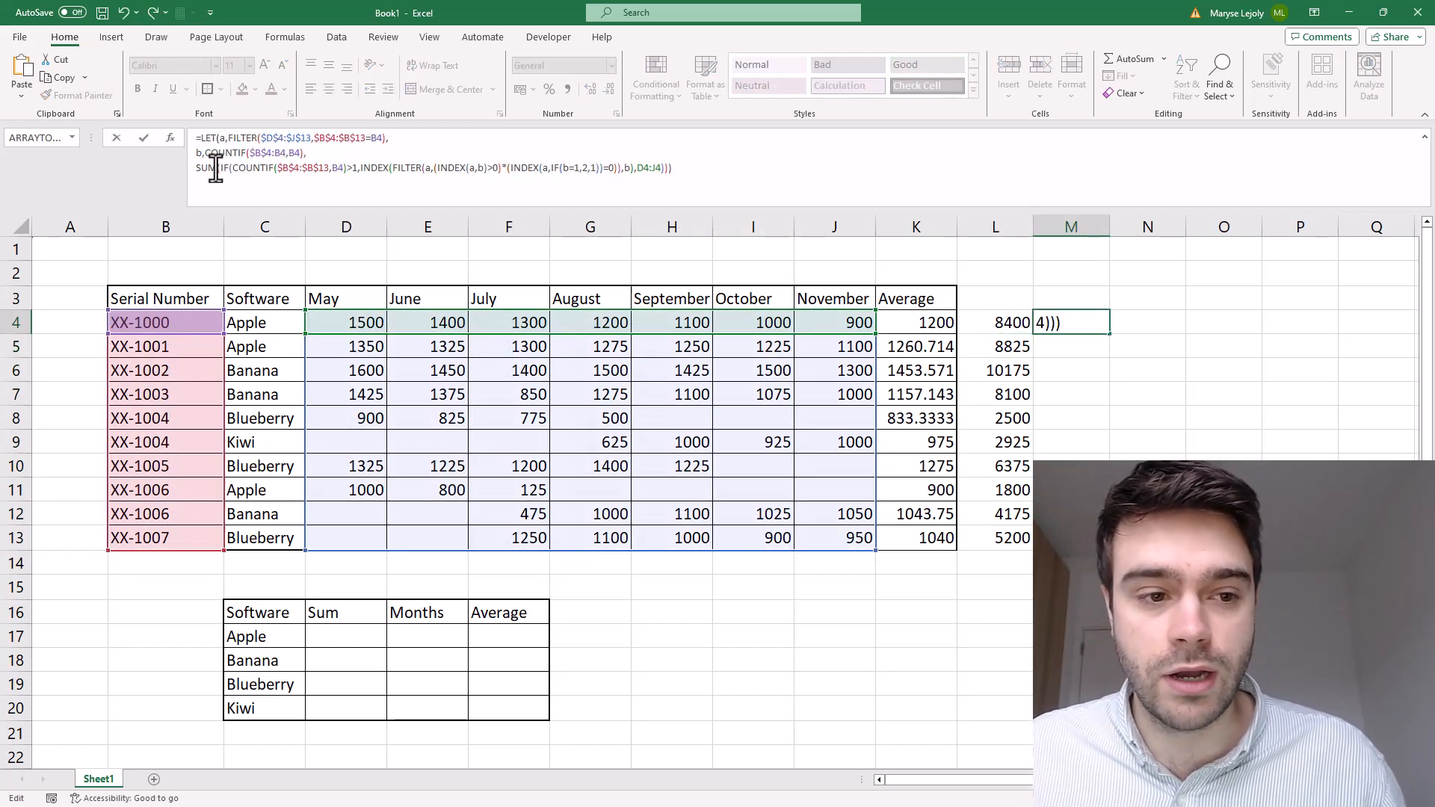
- Replace SUM with COUNT in the M4 formula and commit it
{"action": "type", "text": "C"}
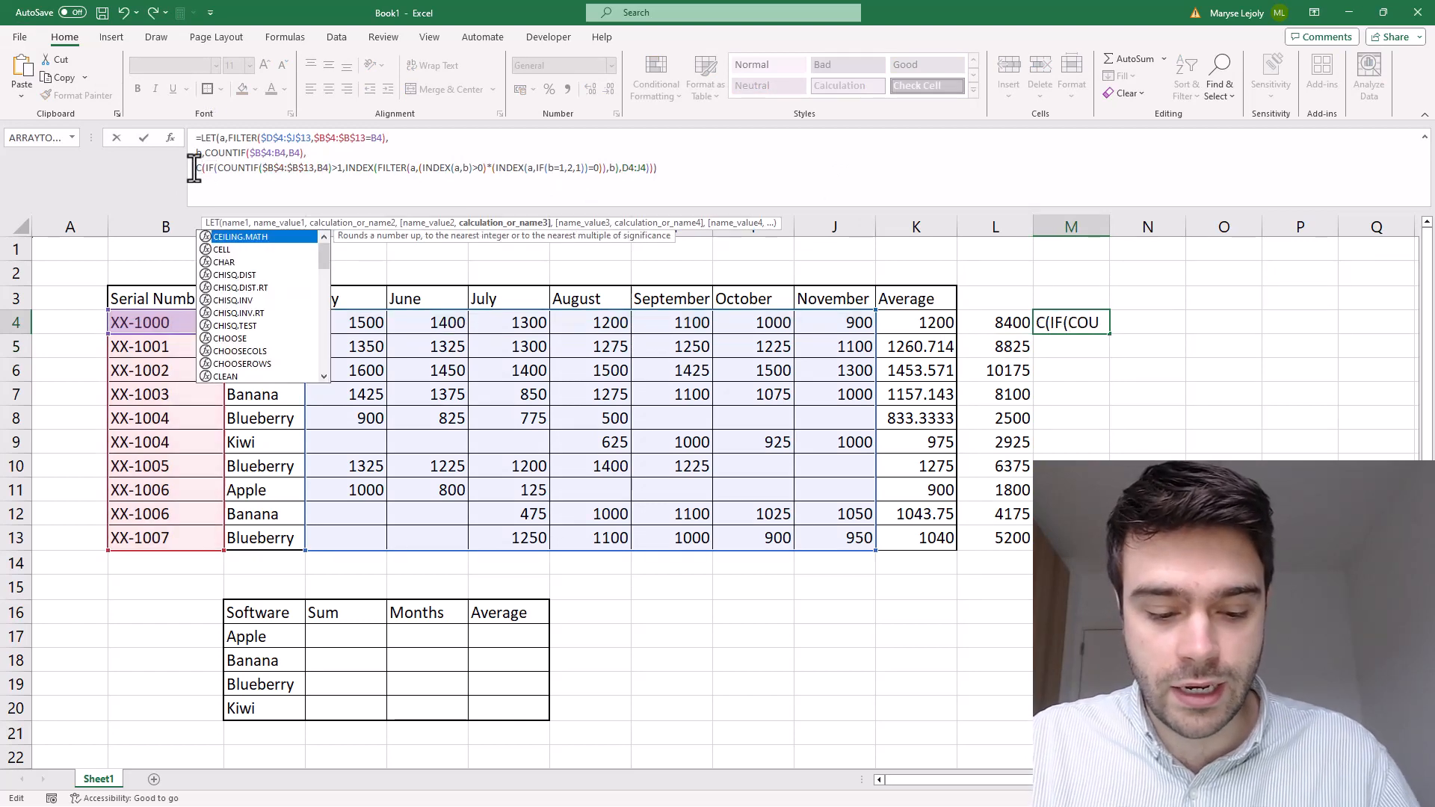
{"action": "type", "text": "OUNT"}
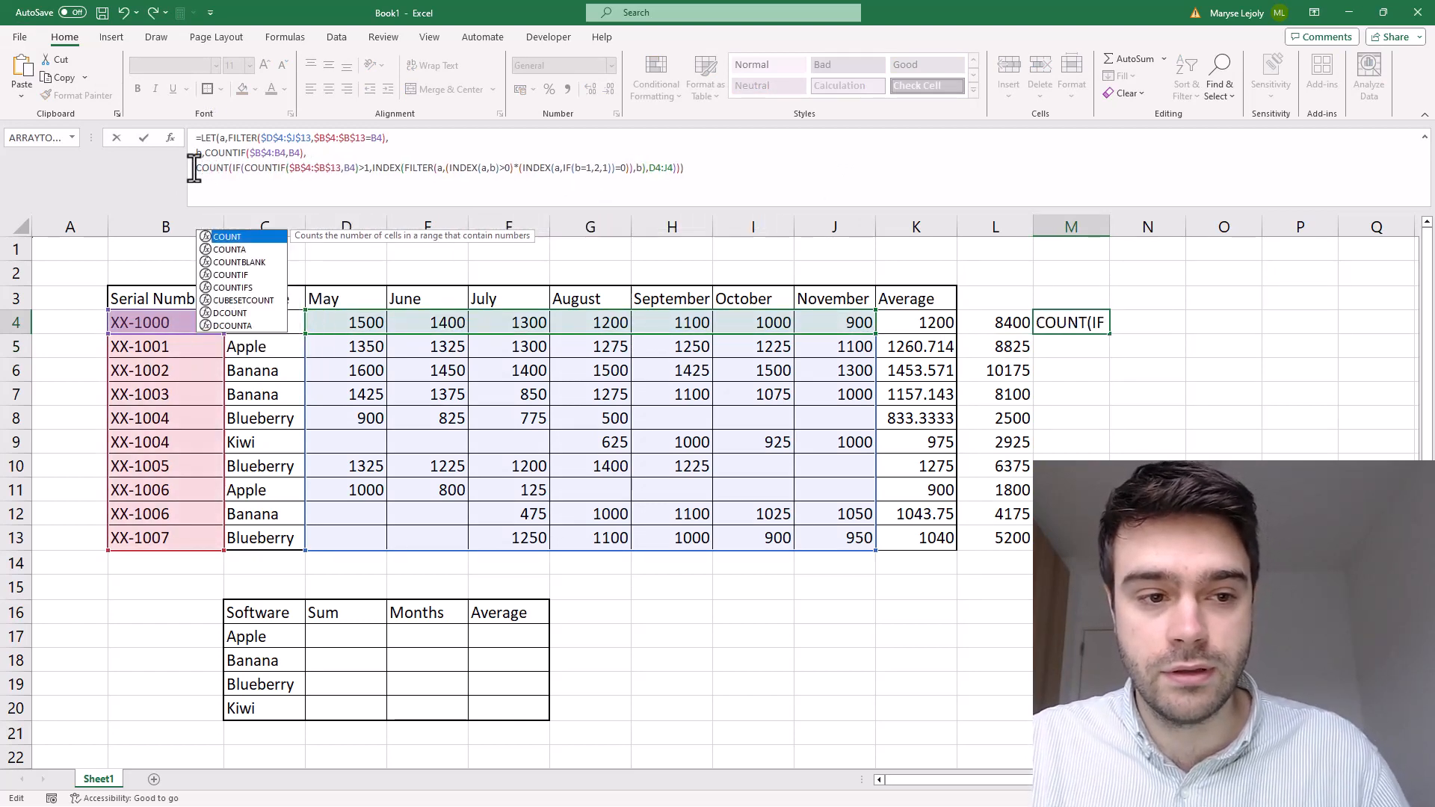
{"action": "key", "text": "Return"}
- Fill the COUNT version of the formula from M4 down through M13
{"action": "left_click", "coordinate": [1076, 320]}
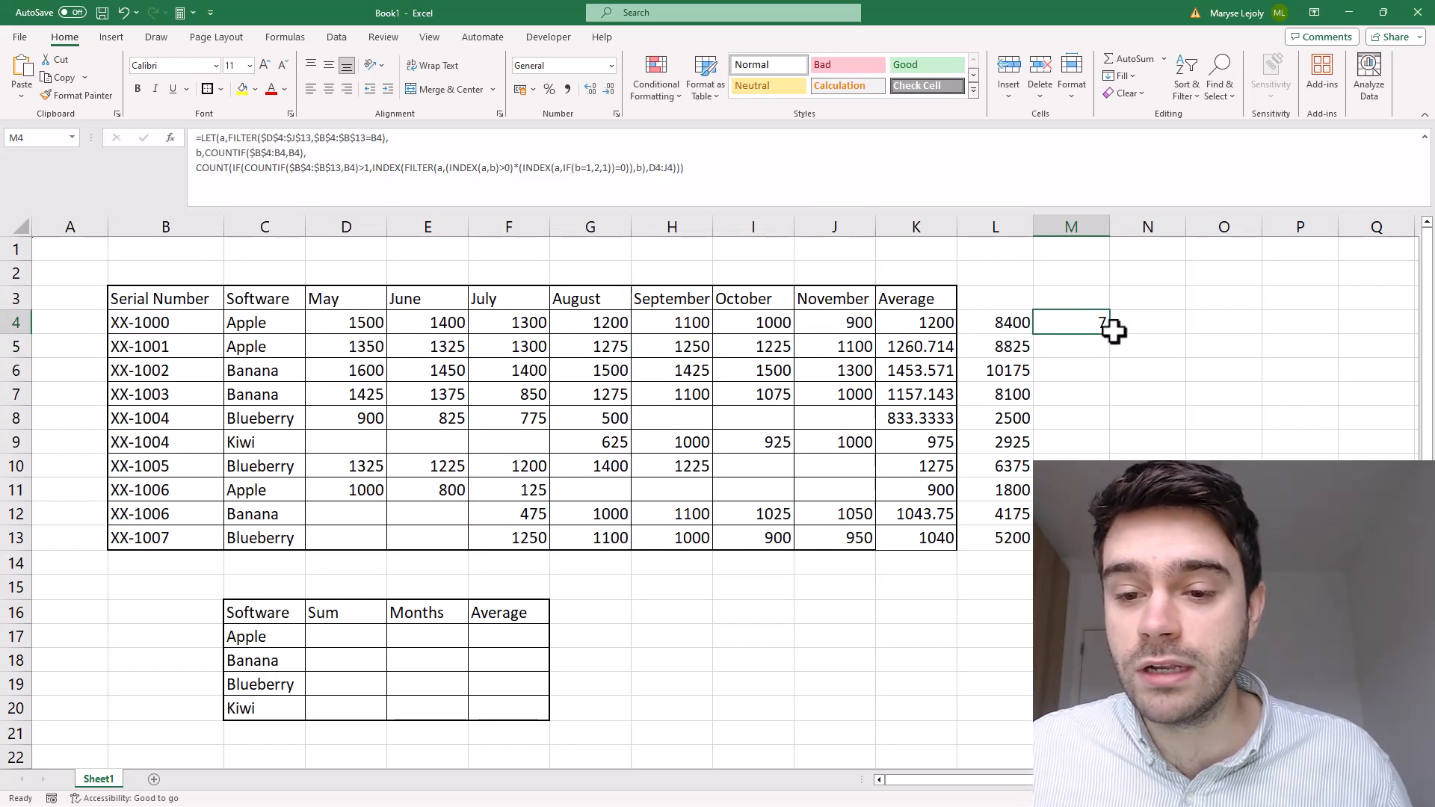
{"action": "left_click_drag", "start_coordinate": [1110, 337], "coordinate": [1111, 538]}
{"action": "left_click", "coordinate": [1128, 427]}
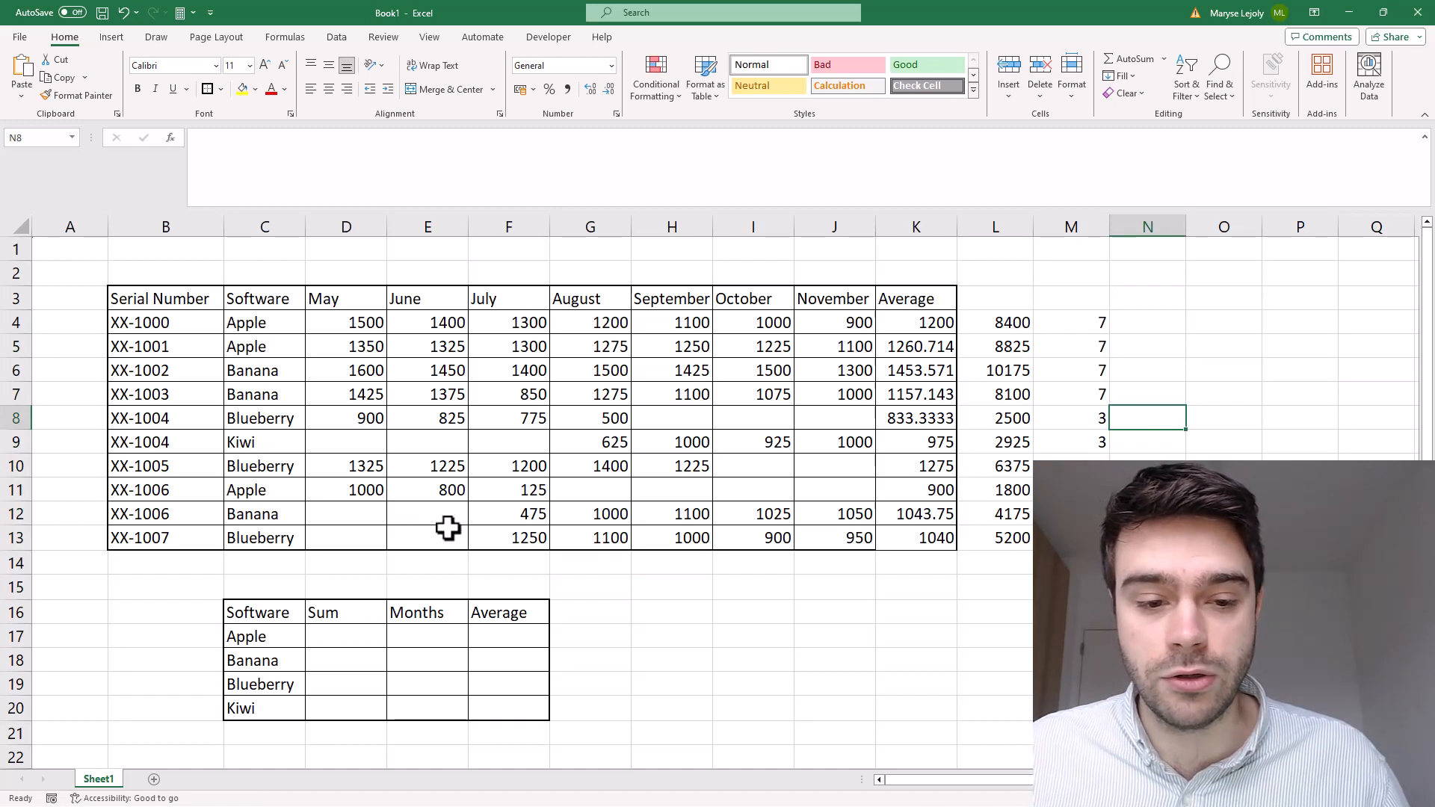
- Review the blank months in rows 12 and 13 and the helper values in L4:M13
{"action": "mouse_move", "coordinate": [437, 516]}
{"action": "left_mouse_down"}
{"action": "mouse_move", "coordinate": [298, 512]}
{"action": "mouse_move", "coordinate": [426, 513]}
{"action": "mouse_move", "coordinate": [369, 513]}
{"action": "mouse_move", "coordinate": [391, 531]}
{"action": "mouse_move", "coordinate": [324, 539]}
{"action": "mouse_move", "coordinate": [390, 535]}
{"action": "mouse_move", "coordinate": [371, 537]}
{"action": "left_mouse_up"}
{"action": "left_click", "coordinate": [176, 535]}
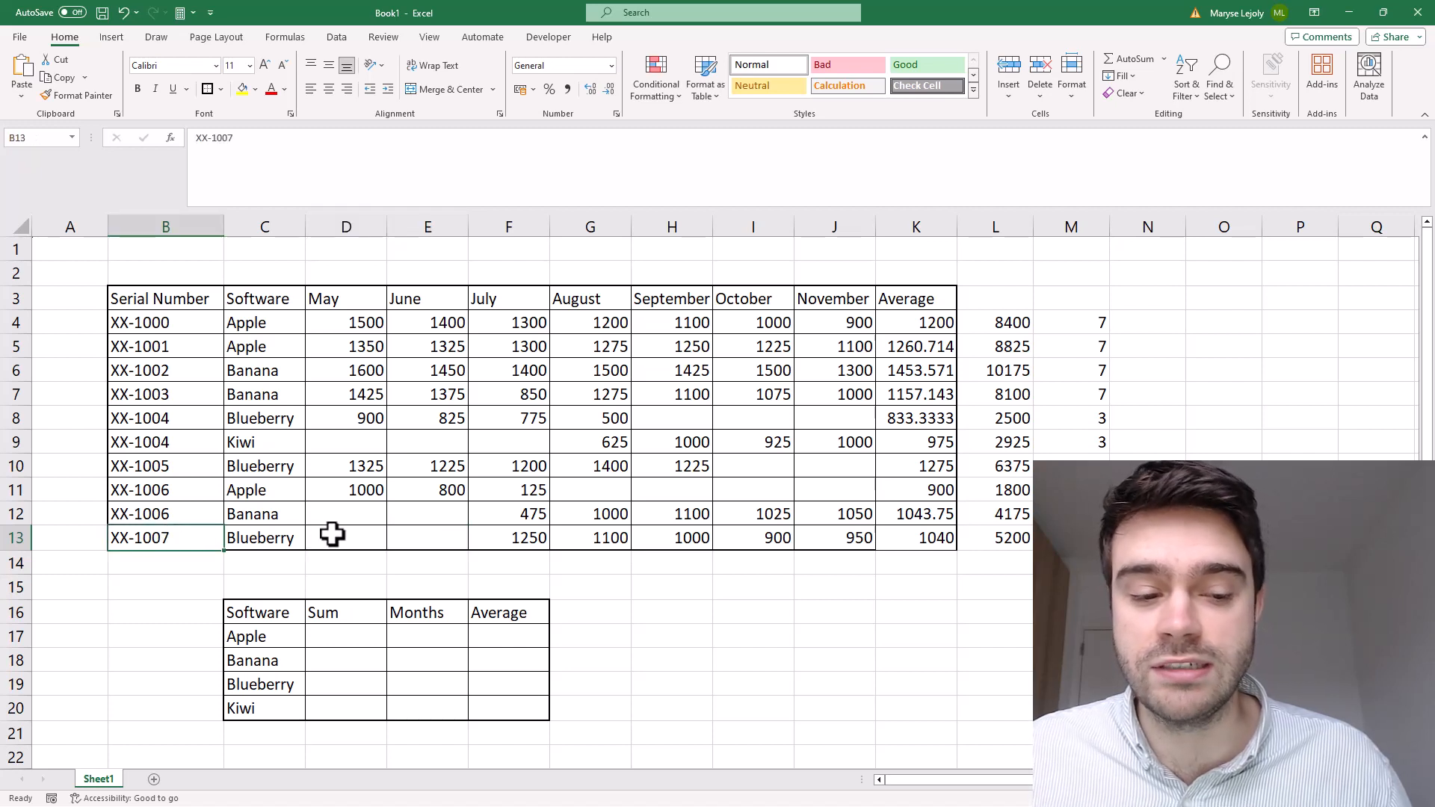
{"action": "left_click", "coordinate": [681, 588]}
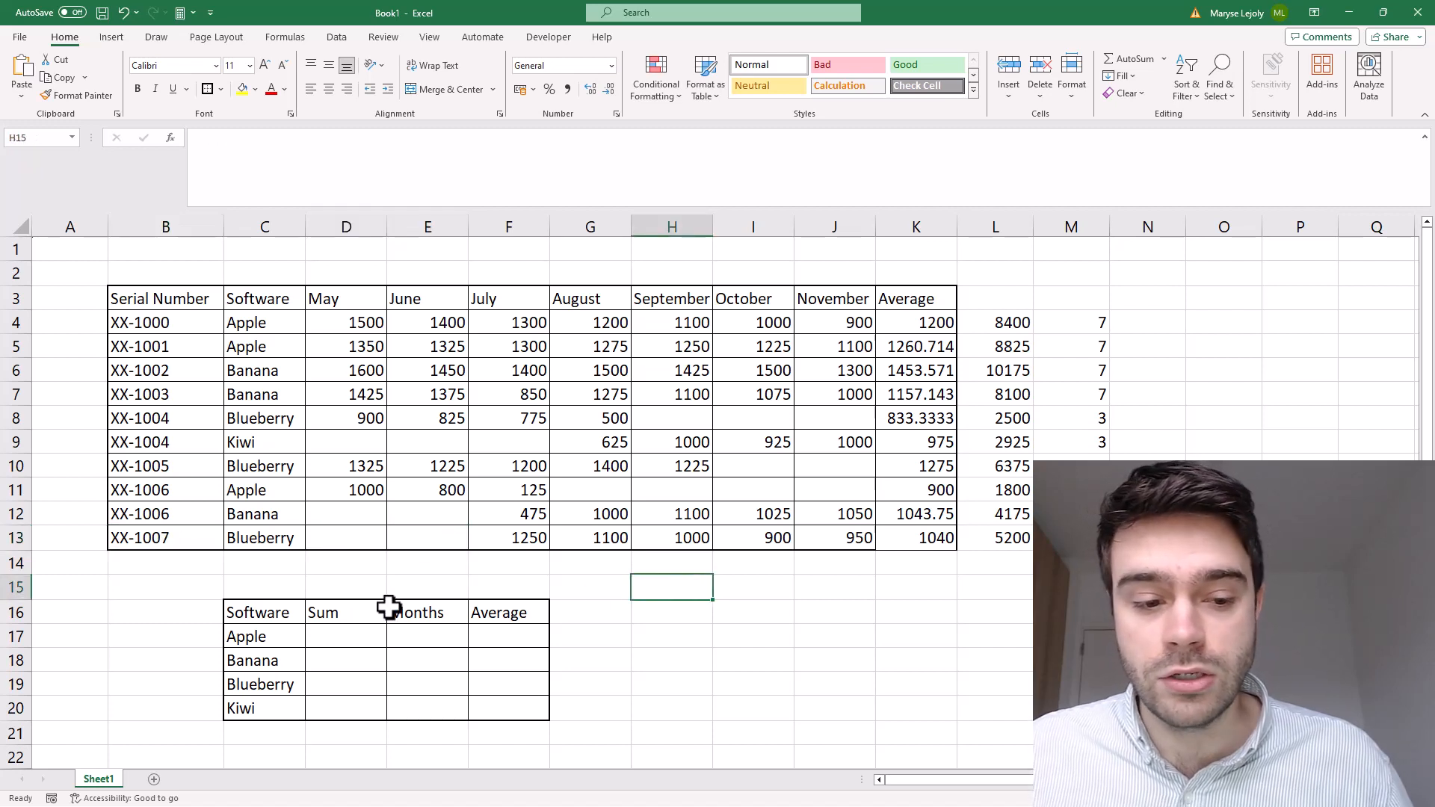
{"action": "left_click_drag", "start_coordinate": [1014, 326], "coordinate": [1077, 538]}
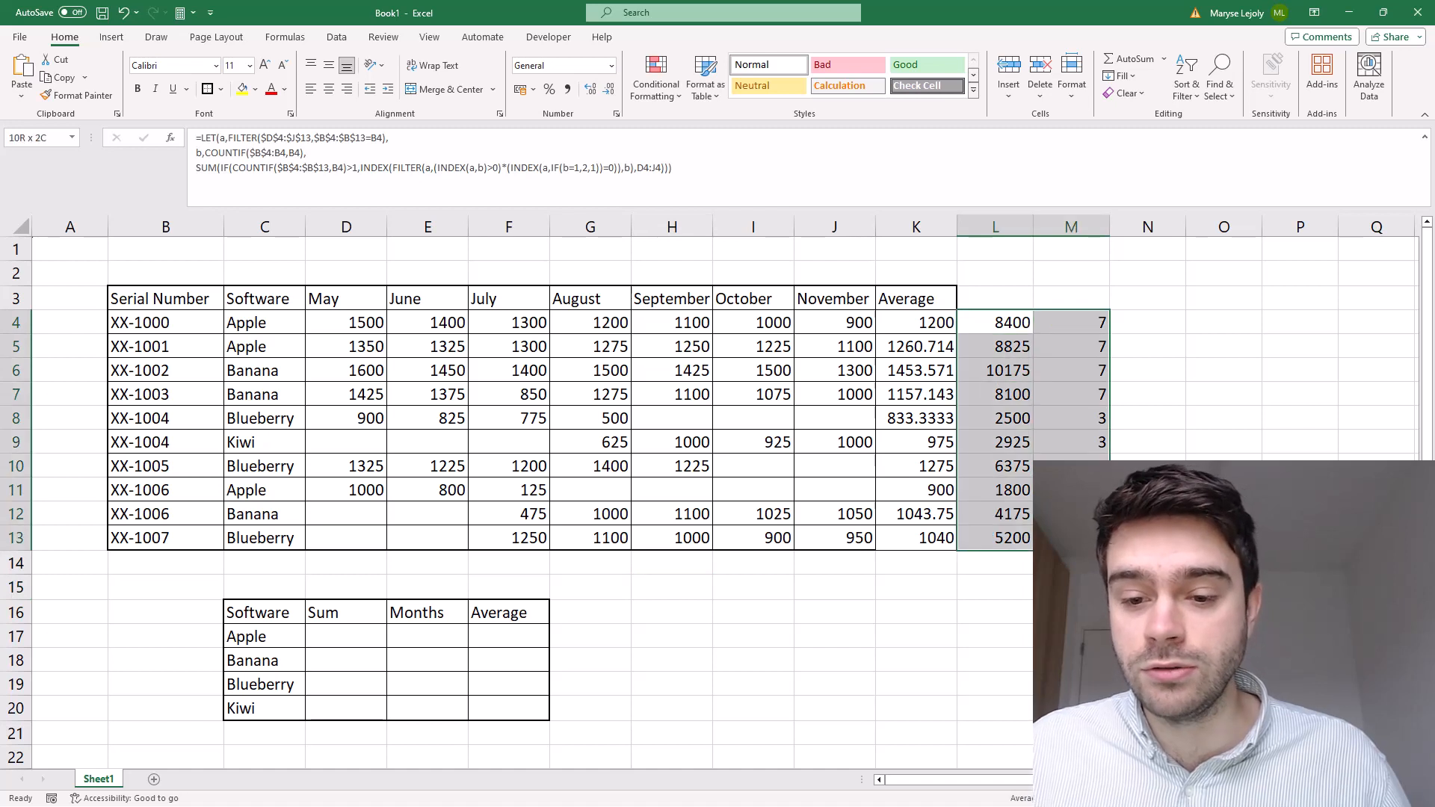
{"action": "left_click", "coordinate": [755, 574]}
- Build a SUMIF formula in D17 with range C4:C13, criterion C17 and sum range L4:L13
{"action": "left_click", "coordinate": [346, 631]}
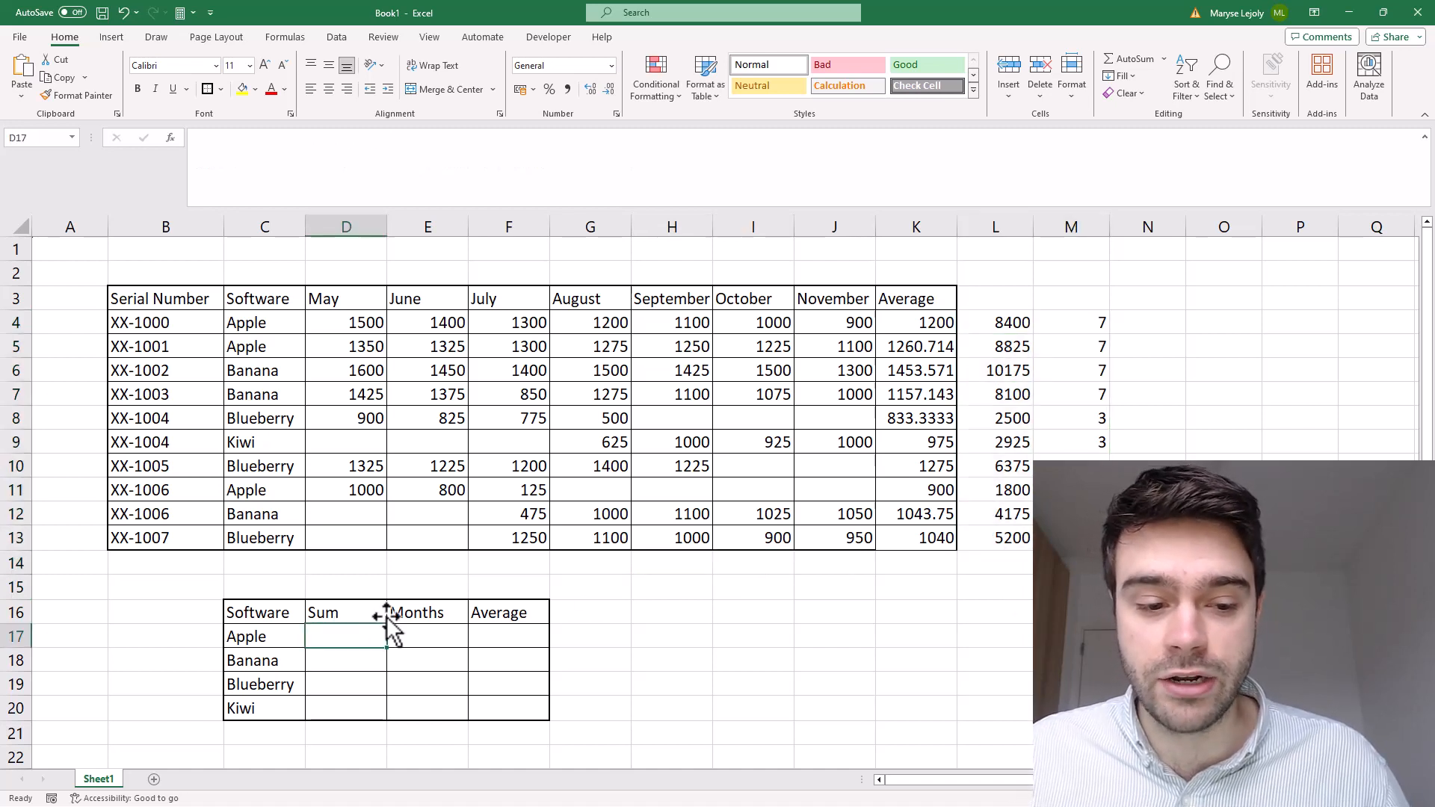
{"action": "type", "text": "="}
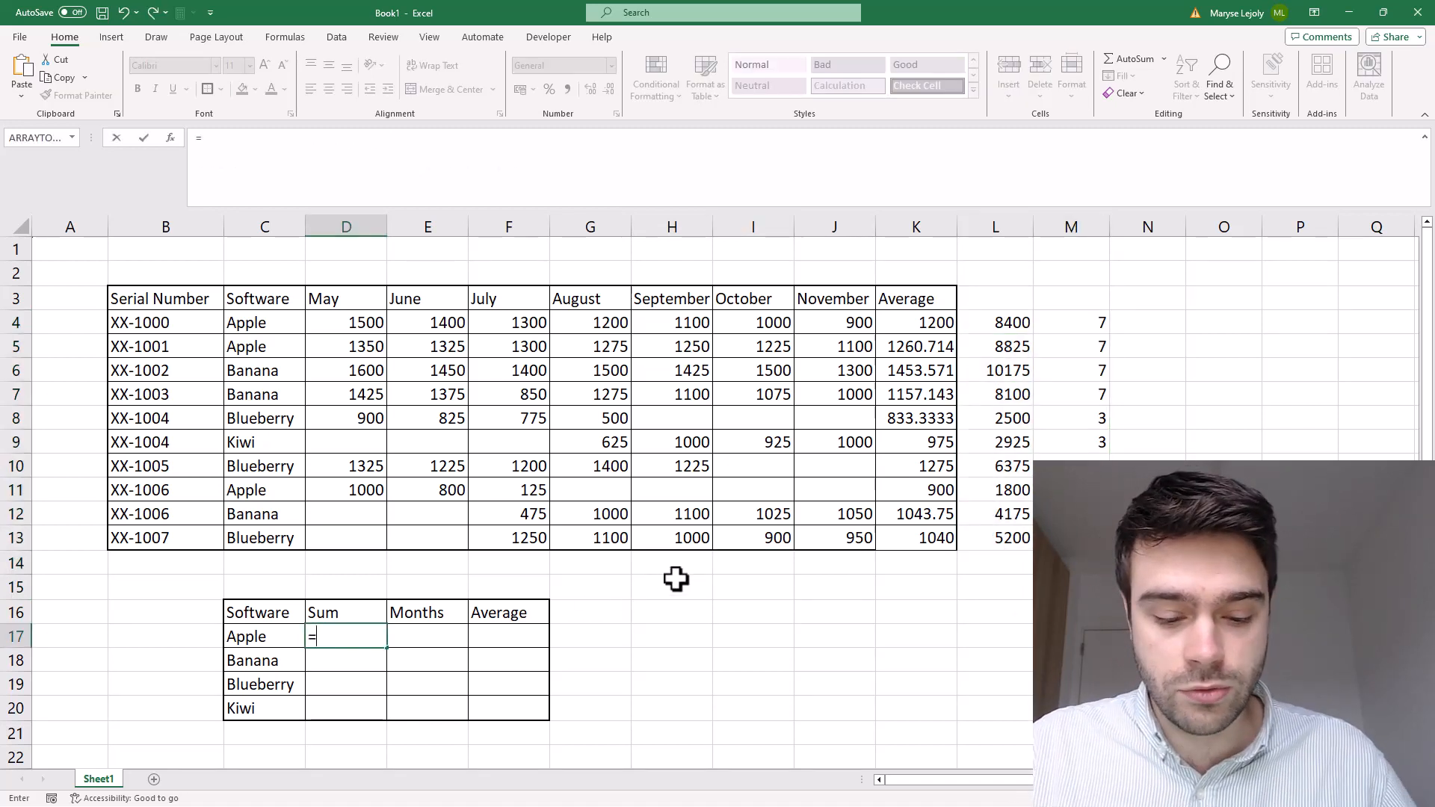
{"action": "type", "text": "SUMIF("}
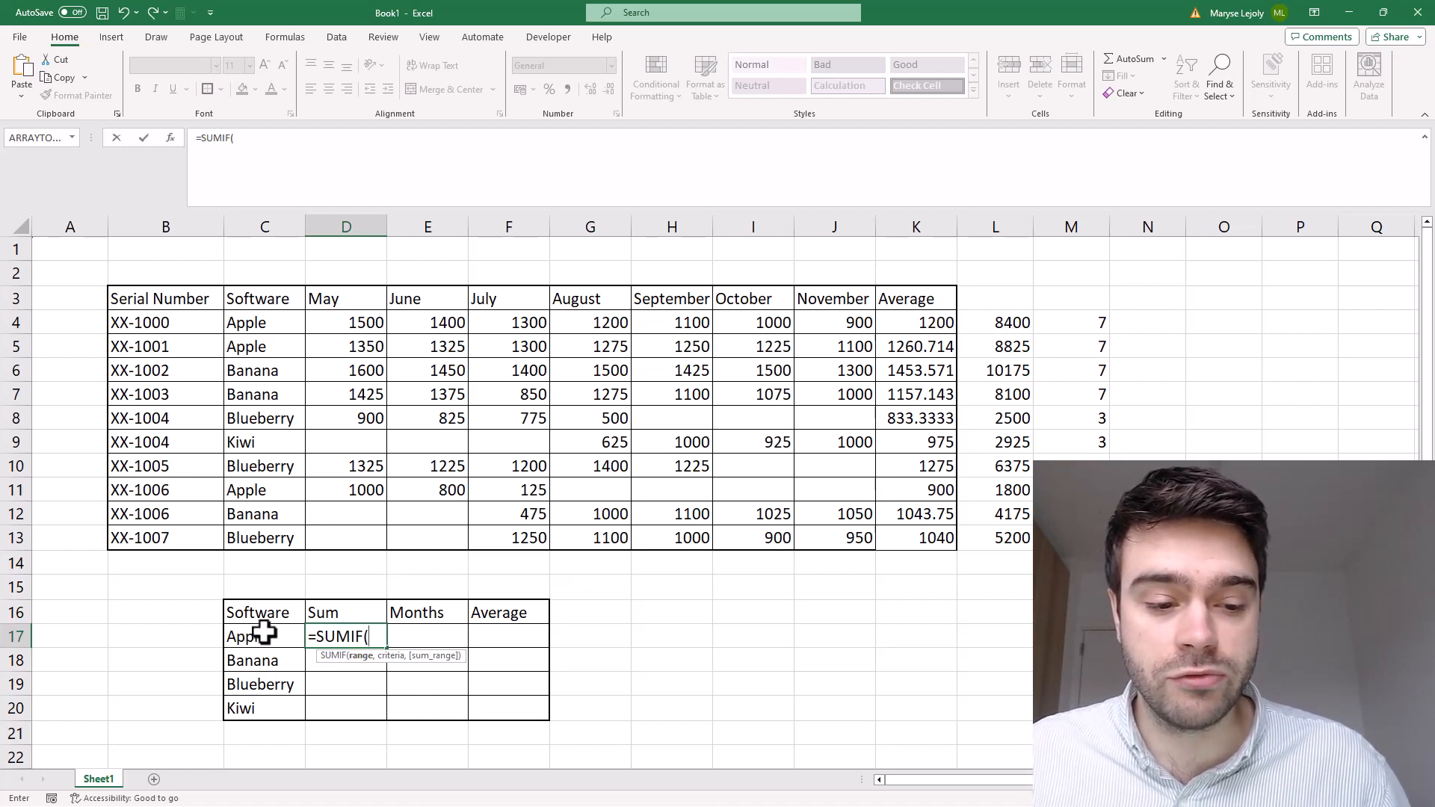
{"action": "left_click_drag", "start_coordinate": [267, 324], "coordinate": [274, 547]}
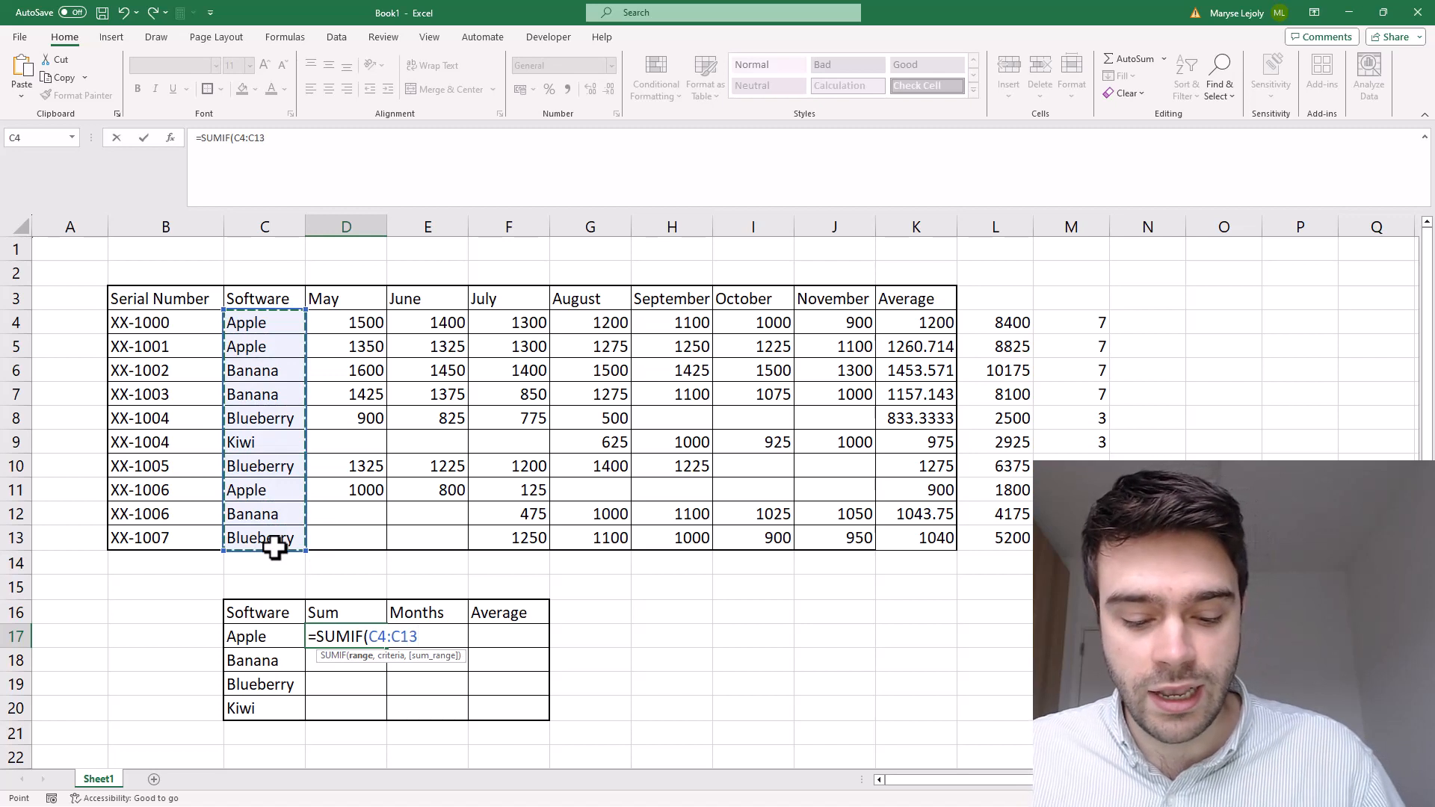
{"action": "type", "text": ","}
{"action": "left_click", "coordinate": [275, 636]}
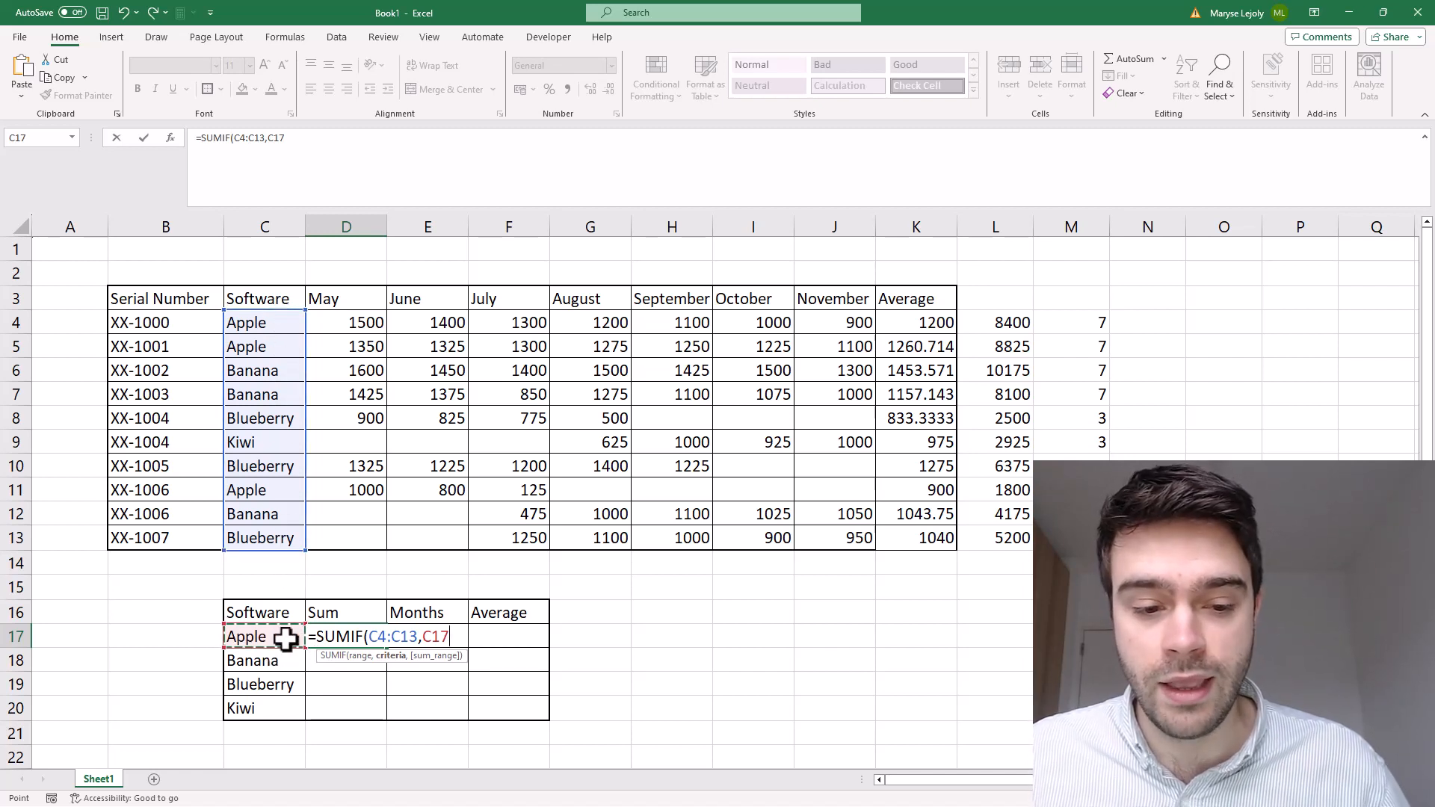
{"action": "type", "text": ","}
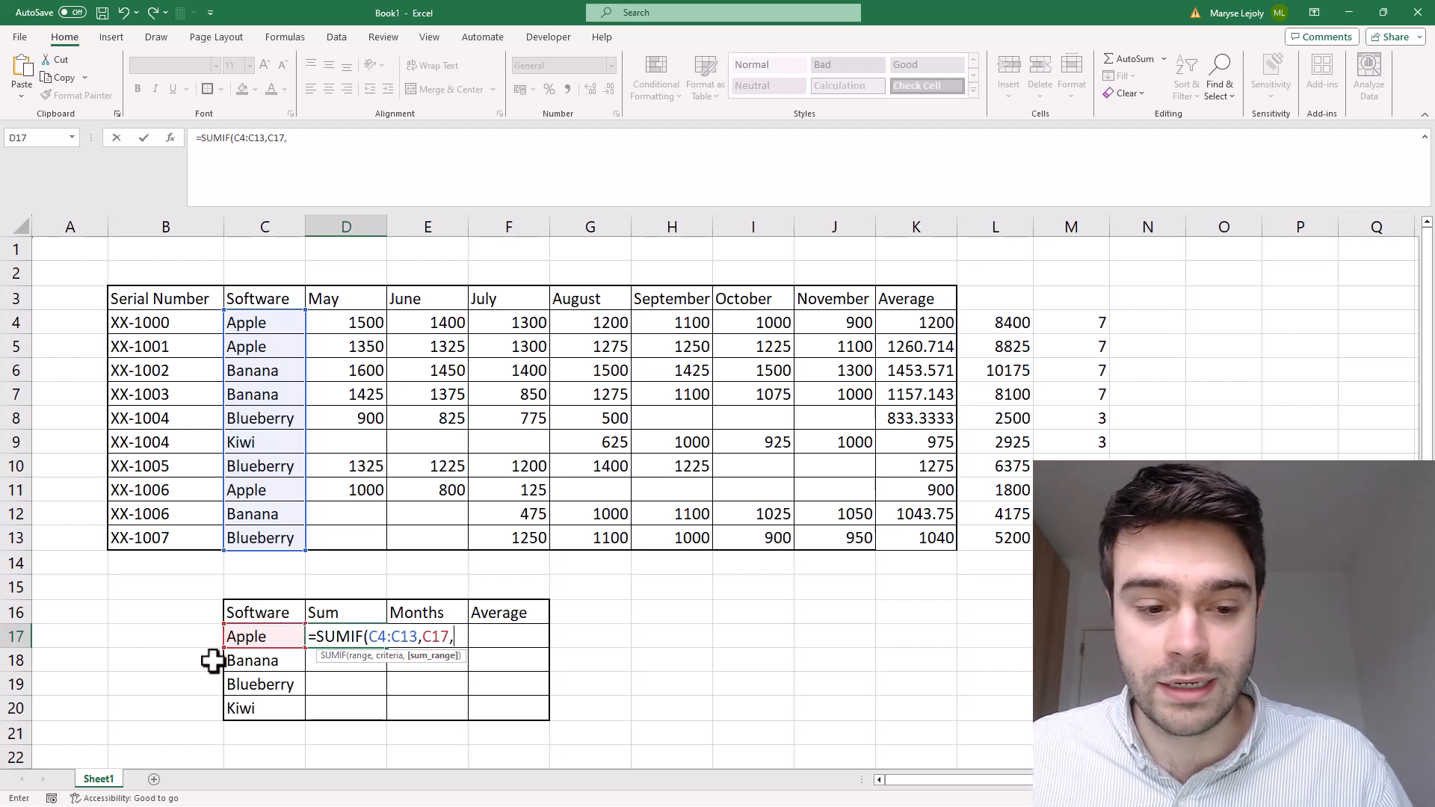
{"action": "left_click_drag", "start_coordinate": [1012, 329], "coordinate": [1002, 541]}
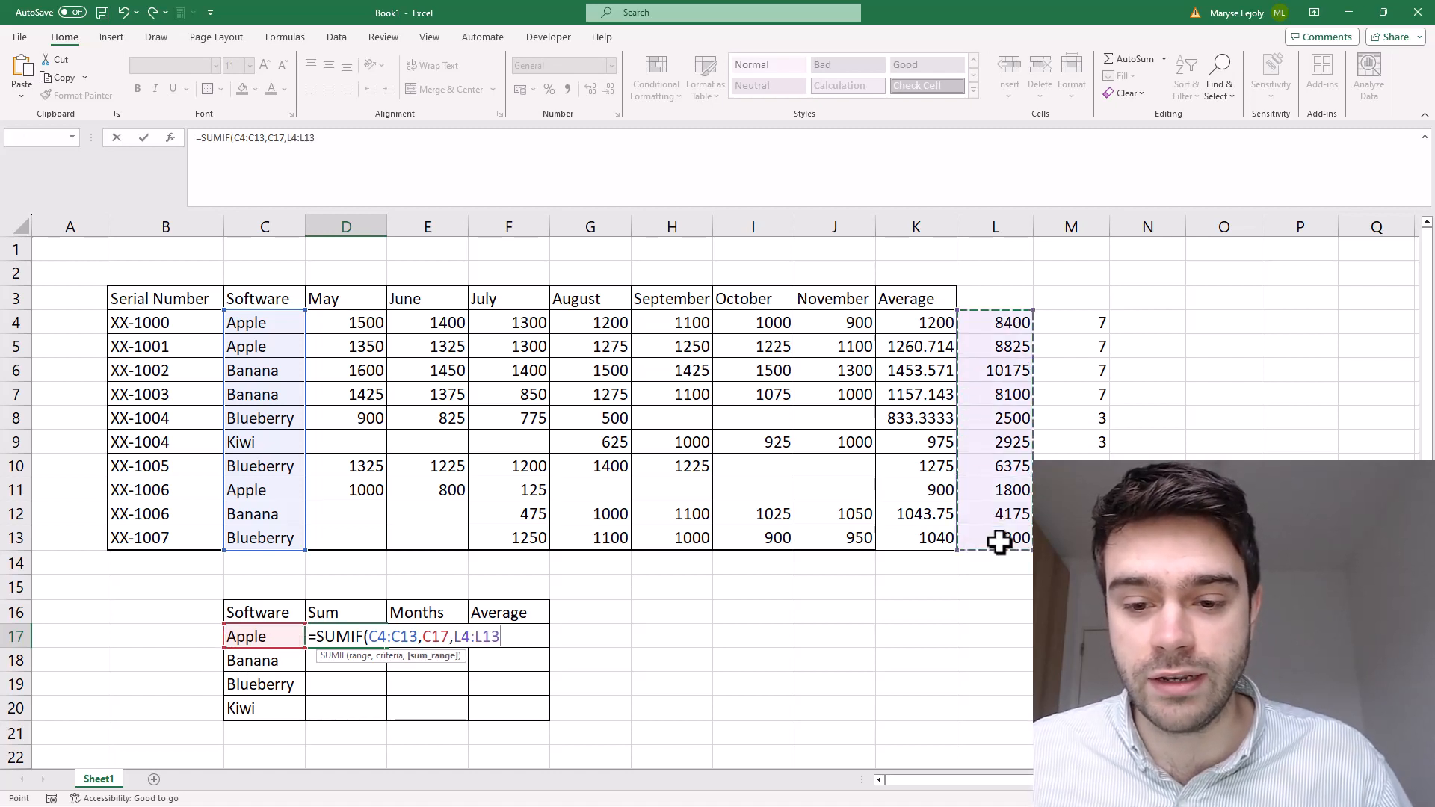
- Make both ranges absolute in D17 and commit it as =SUMIF($C$4:$C$13,C17,$L$4:$L$13)
{"action": "left_click", "coordinate": [269, 146]}
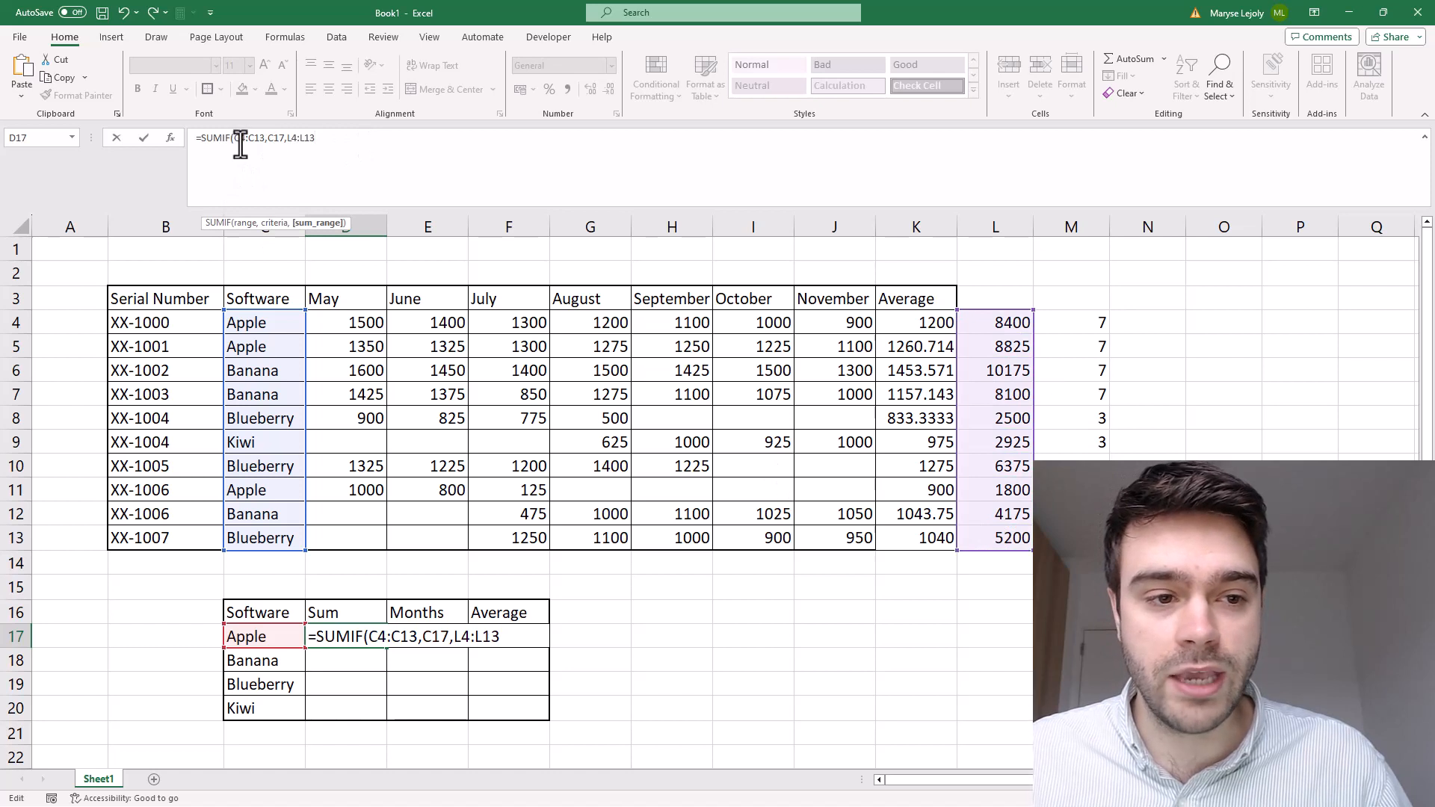
{"action": "left_click", "coordinate": [240, 146]}
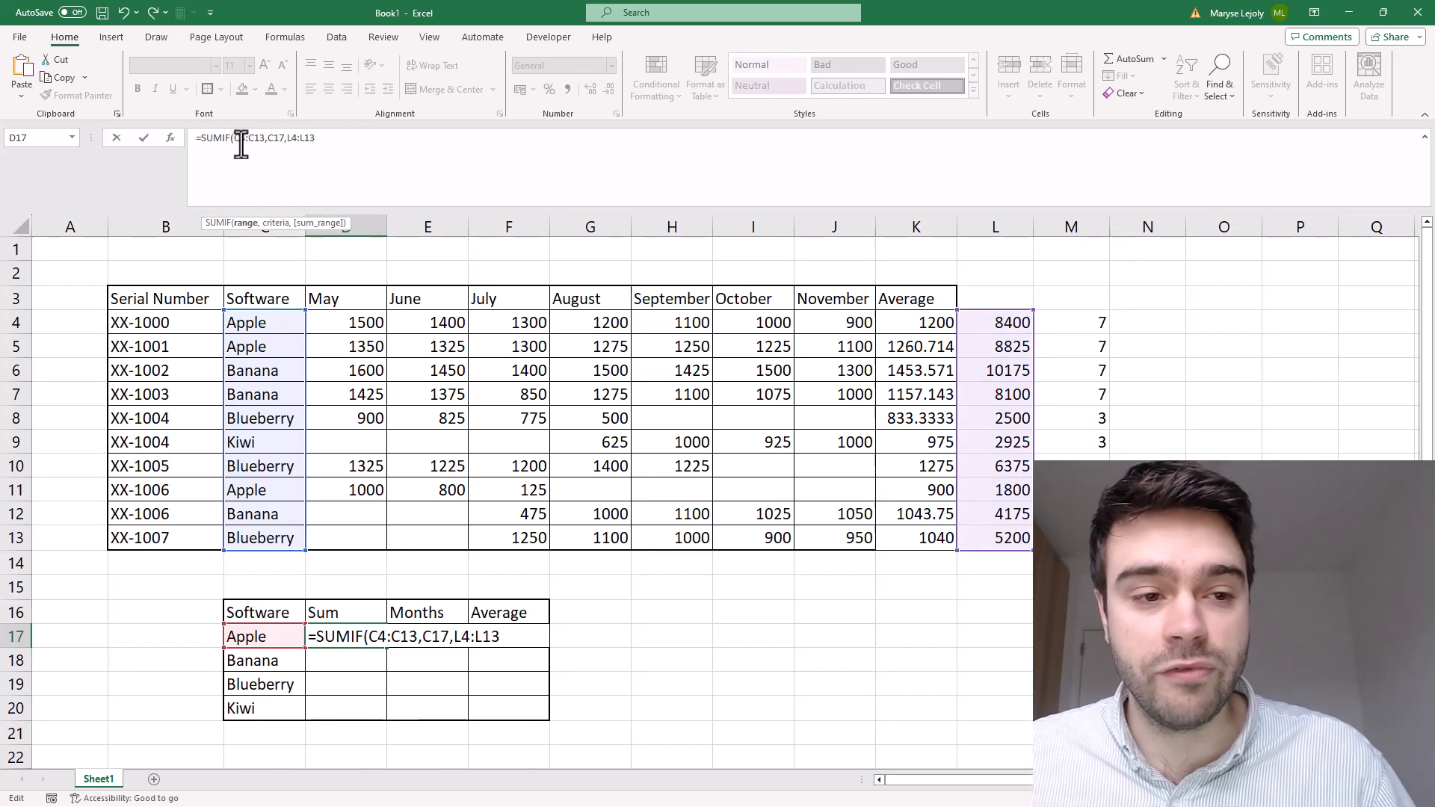
{"action": "key", "text": "F4"}
{"action": "left_click", "coordinate": [263, 142]}
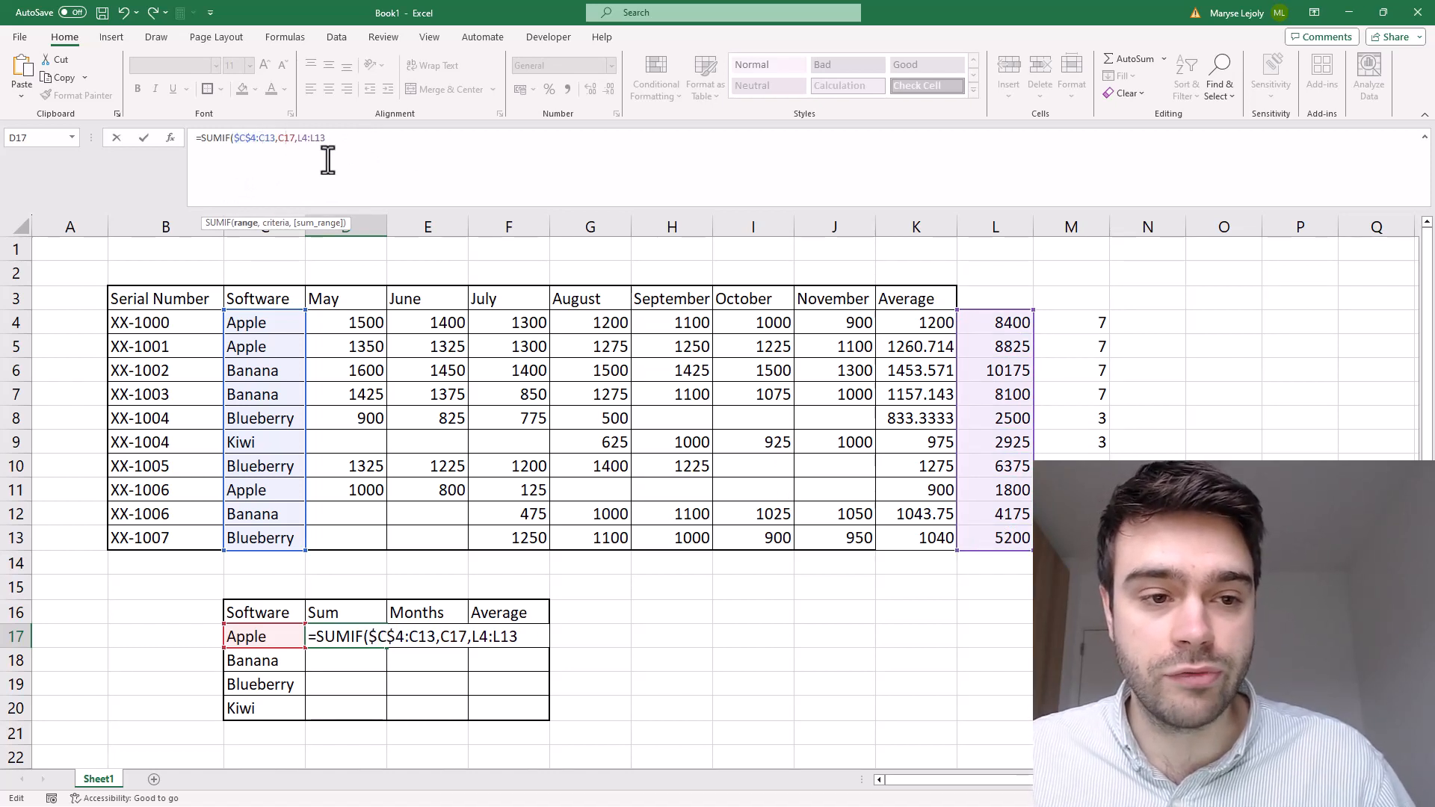
{"action": "key", "text": "F4"}
{"action": "left_click", "coordinate": [318, 140]}
{"action": "key", "text": "F4"}
{"action": "left_click", "coordinate": [377, 142]}
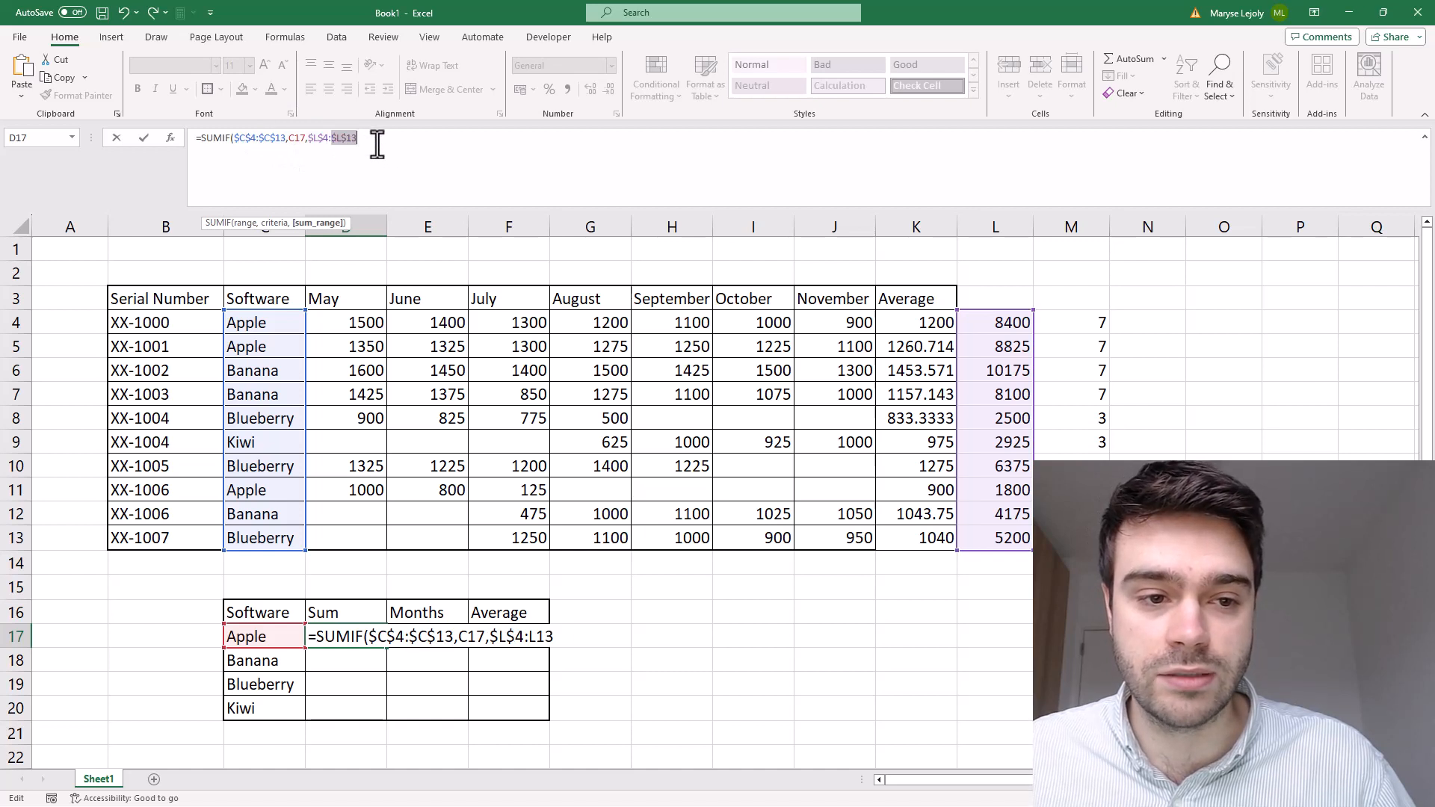
{"action": "key", "text": "F4"}
{"action": "type", "text": ")"}
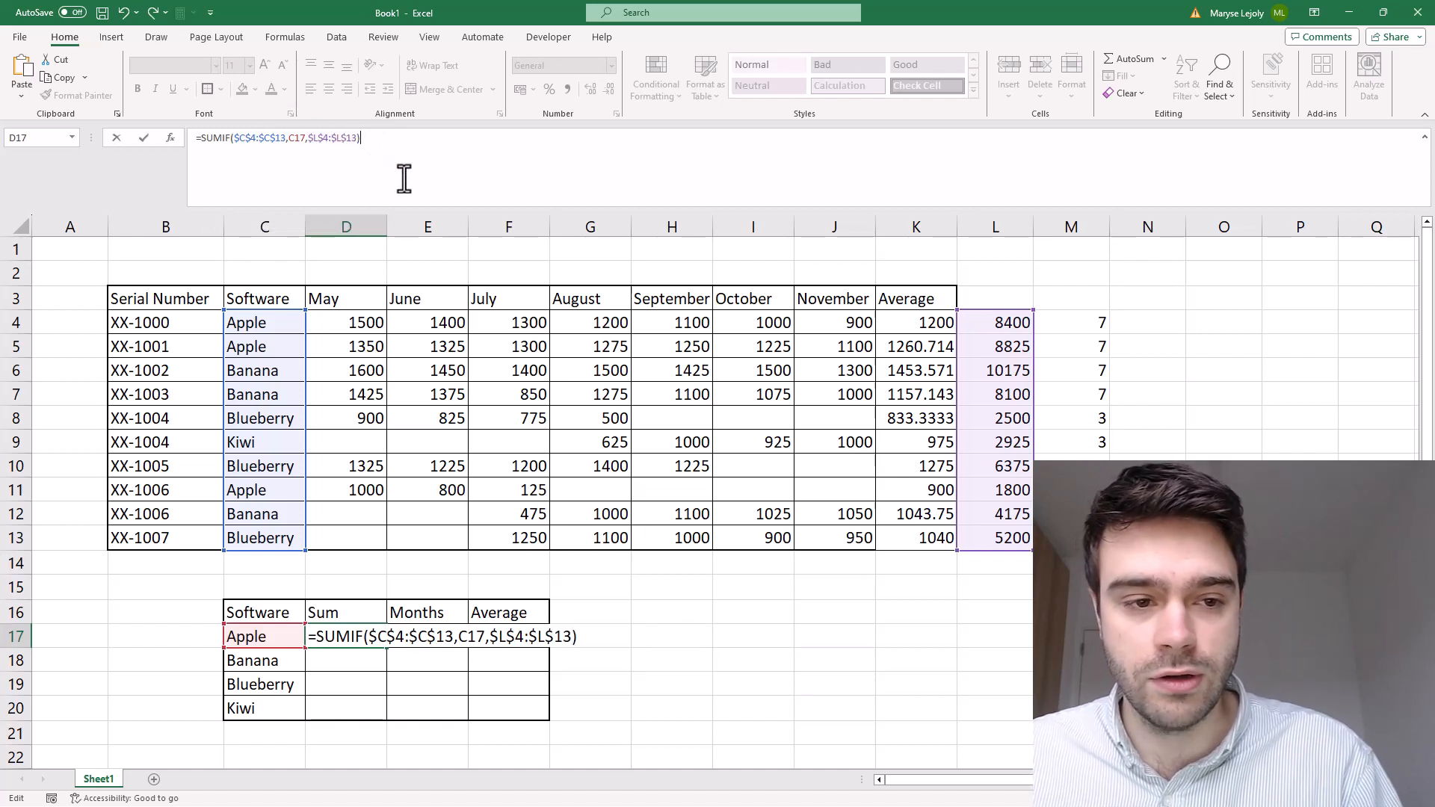
{"action": "key", "text": "Return"}
- Fill the SUMIF formula from D17 down through D20
{"action": "left_click", "coordinate": [351, 636]}
{"action": "left_click_drag", "start_coordinate": [386, 648], "coordinate": [379, 712]}
{"action": "left_click", "coordinate": [497, 658]}
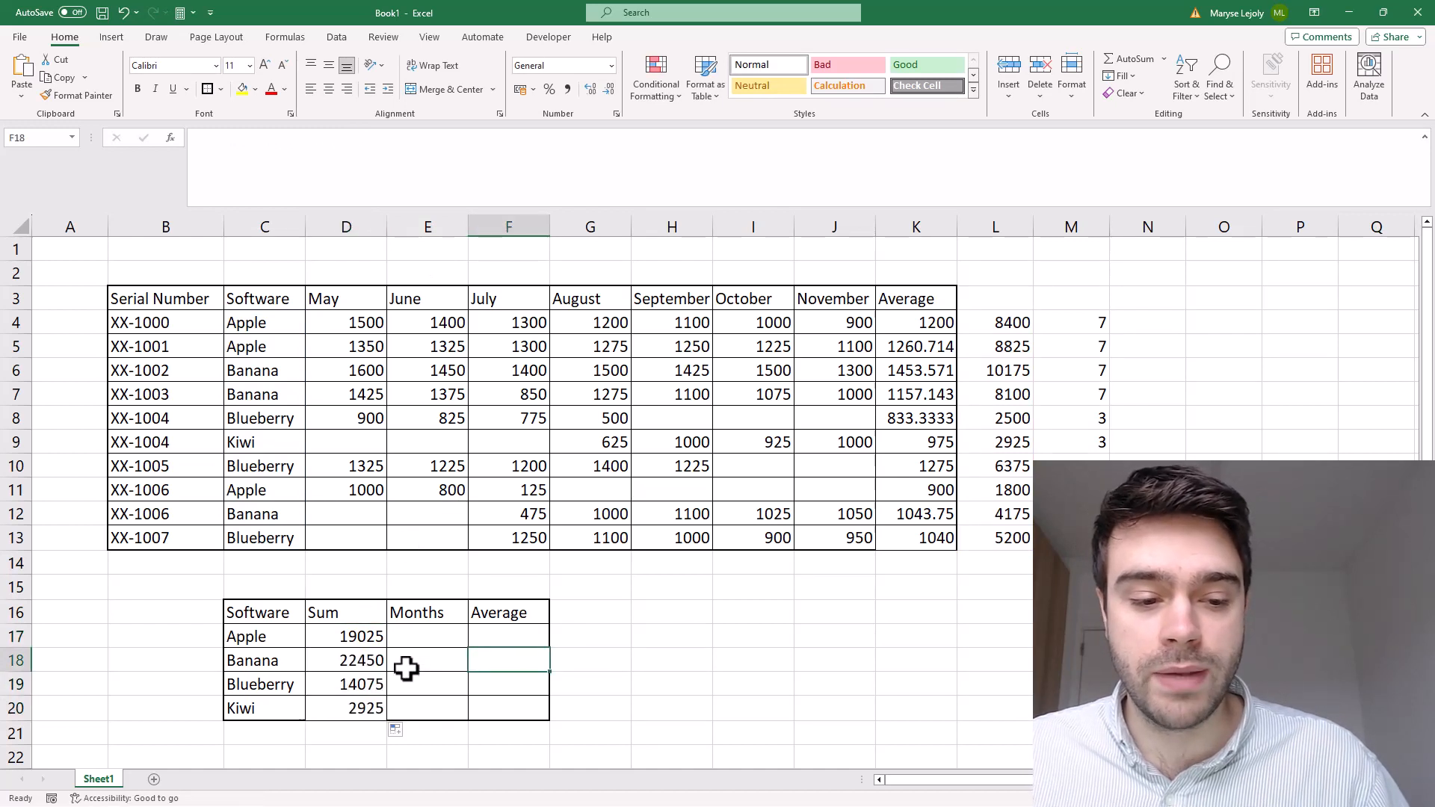
- Compare Kiwi's row sum in L9 with its summary total in D20
{"action": "left_click", "coordinate": [249, 441]}
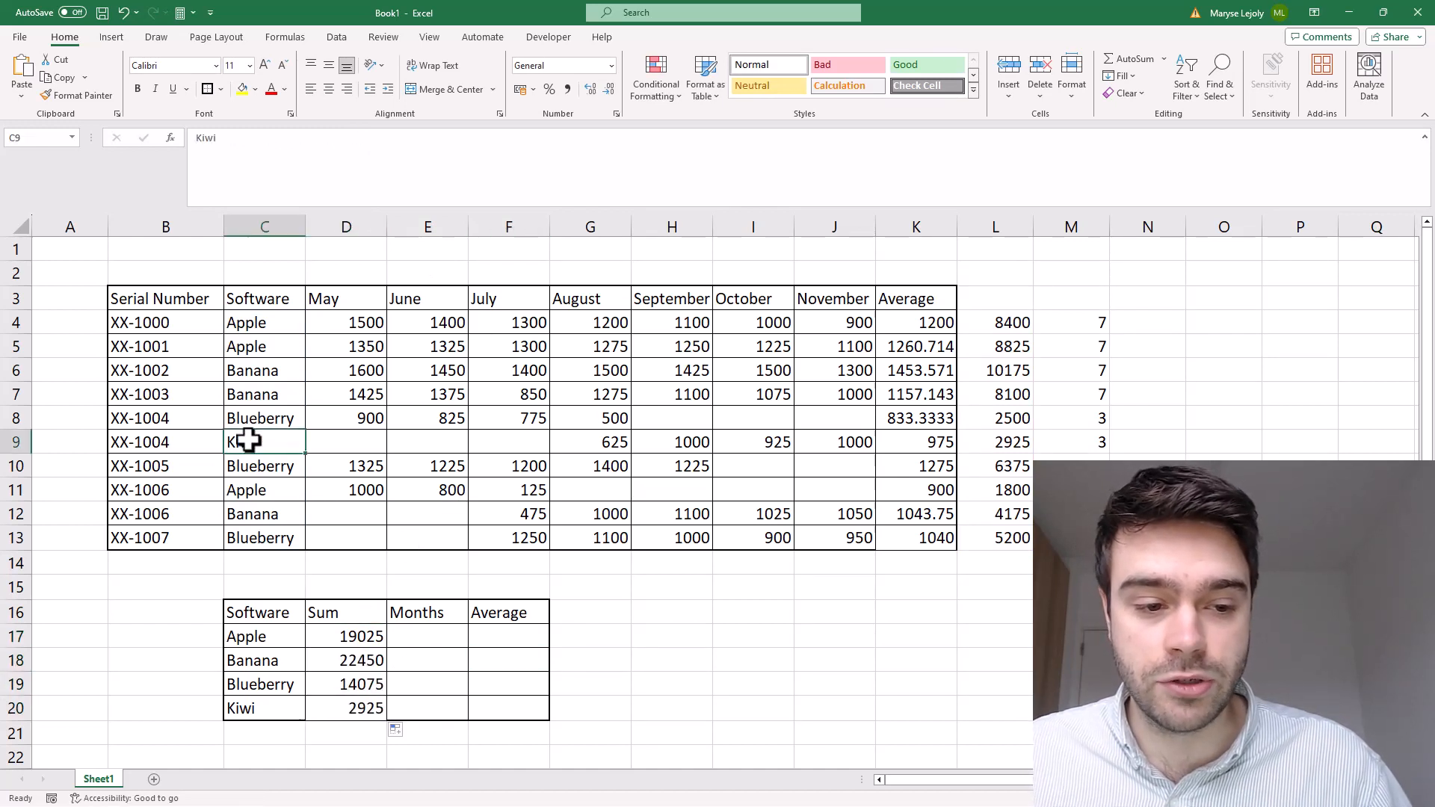
{"action": "left_click", "coordinate": [1013, 442]}
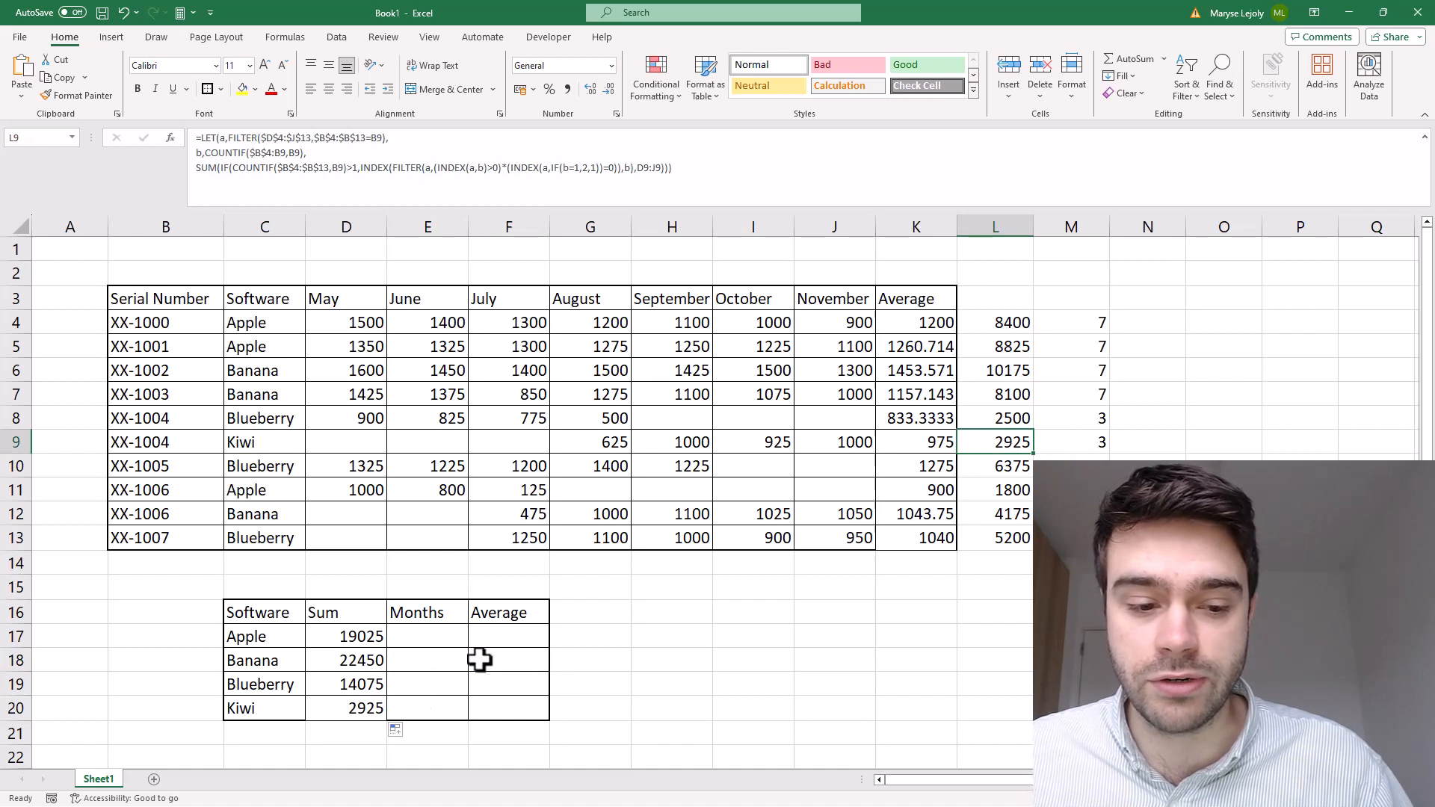
{"action": "left_click", "coordinate": [367, 708]}
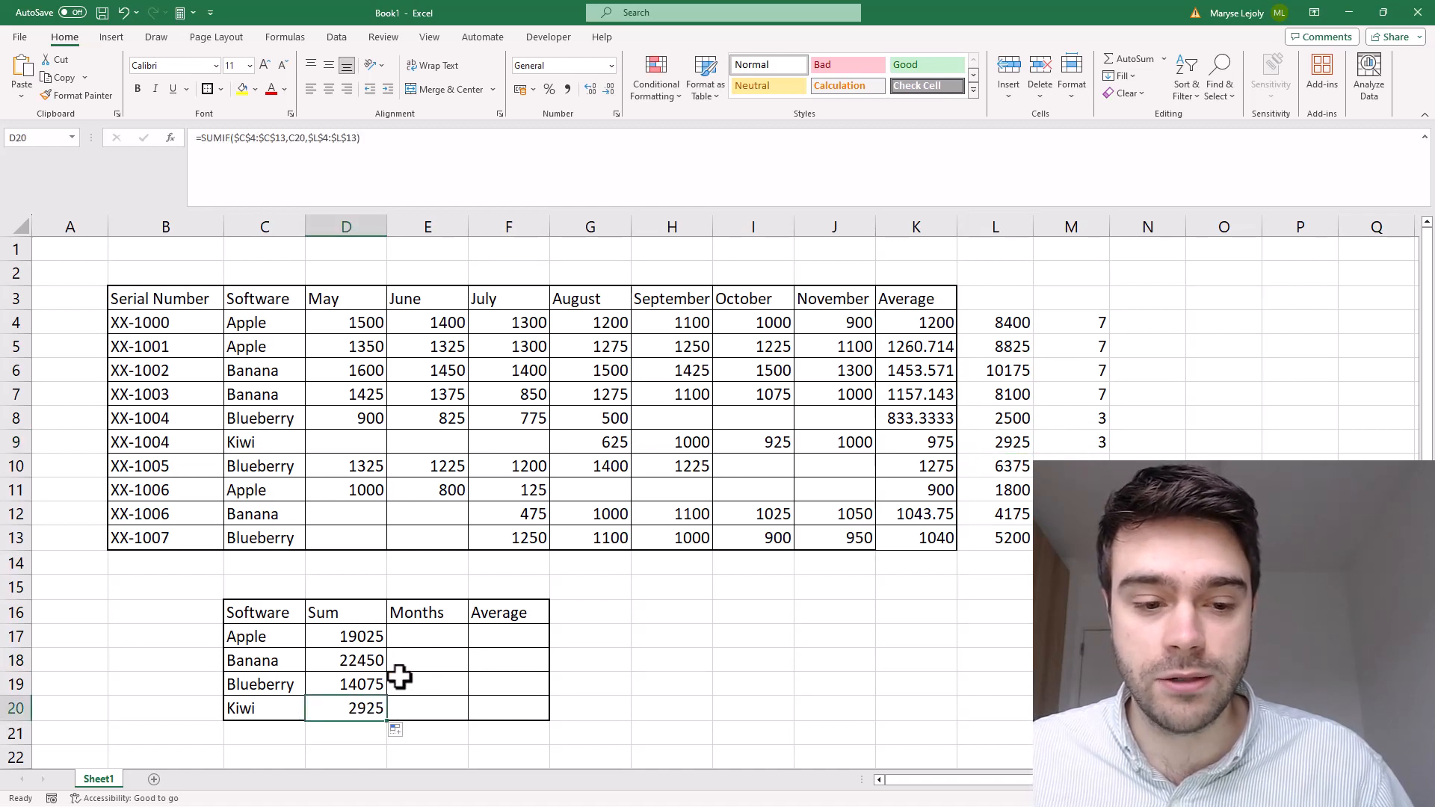
- Build a SUMIF formula in E17 with range C4:C13, criterion C17 and sum range M4:M13
{"action": "left_click", "coordinate": [422, 635]}
{"action": "type", "text": "=SU"}
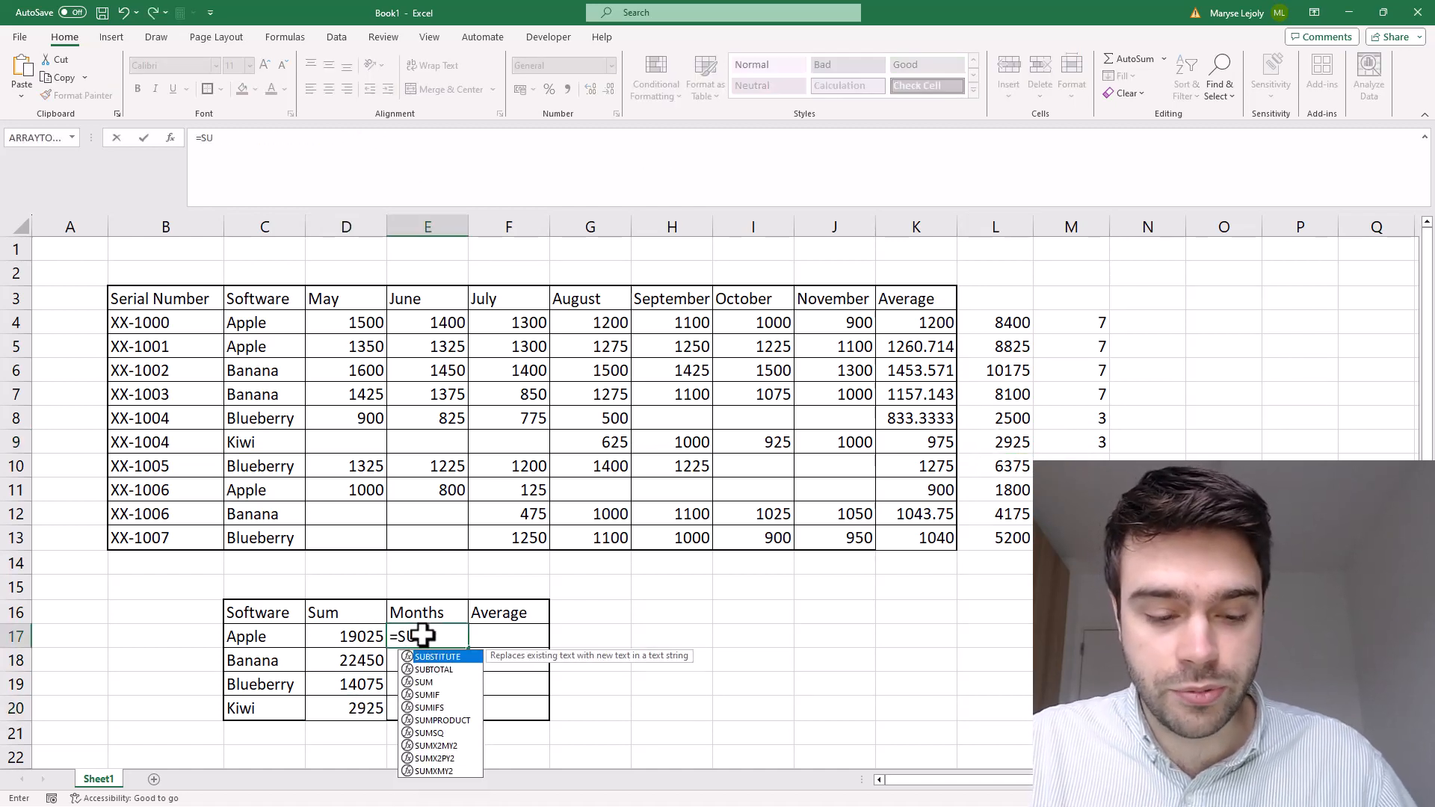
{"action": "type", "text": "MIF("}
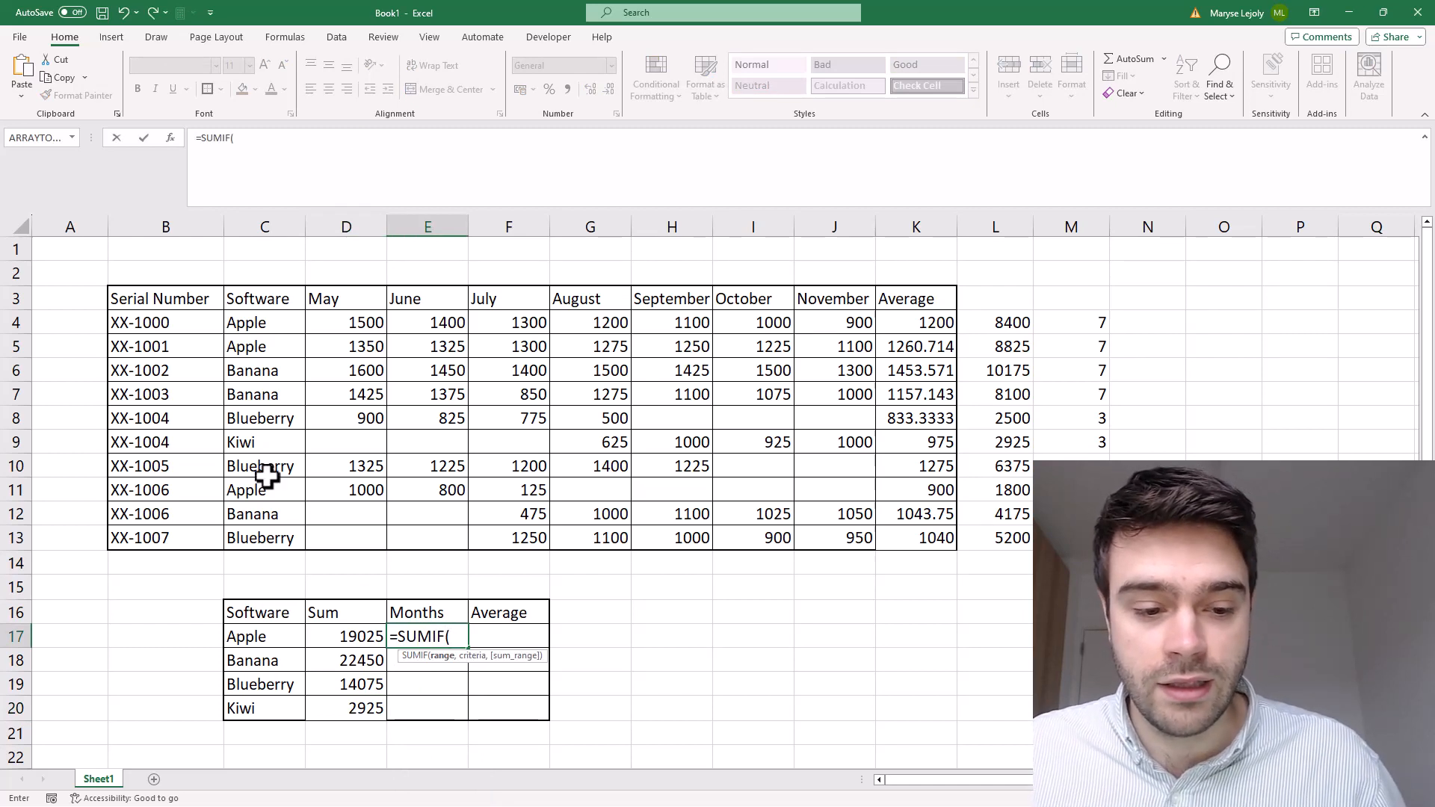
{"action": "left_click_drag", "start_coordinate": [263, 327], "coordinate": [266, 531]}
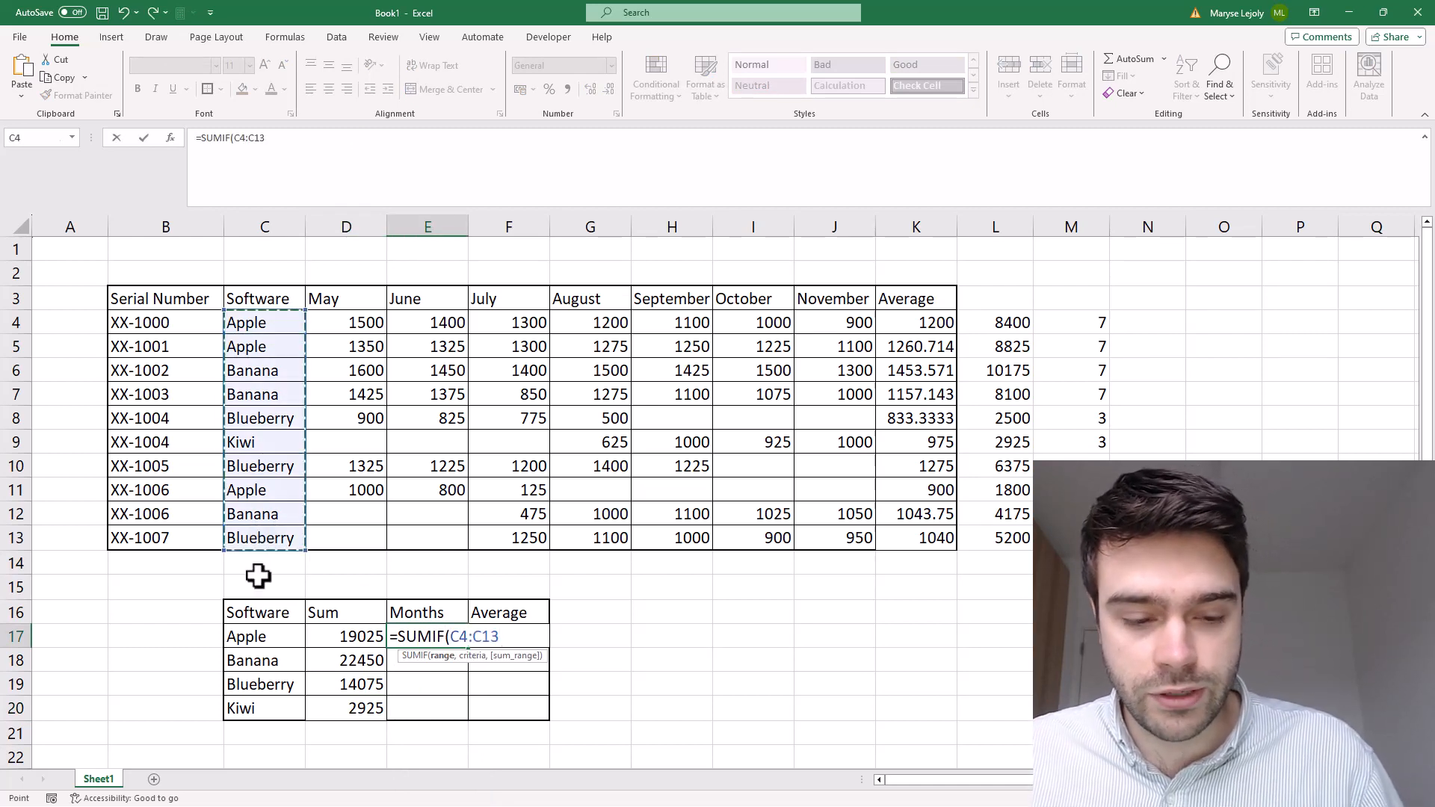
{"action": "type", "text": ","}
{"action": "left_click", "coordinate": [248, 639]}
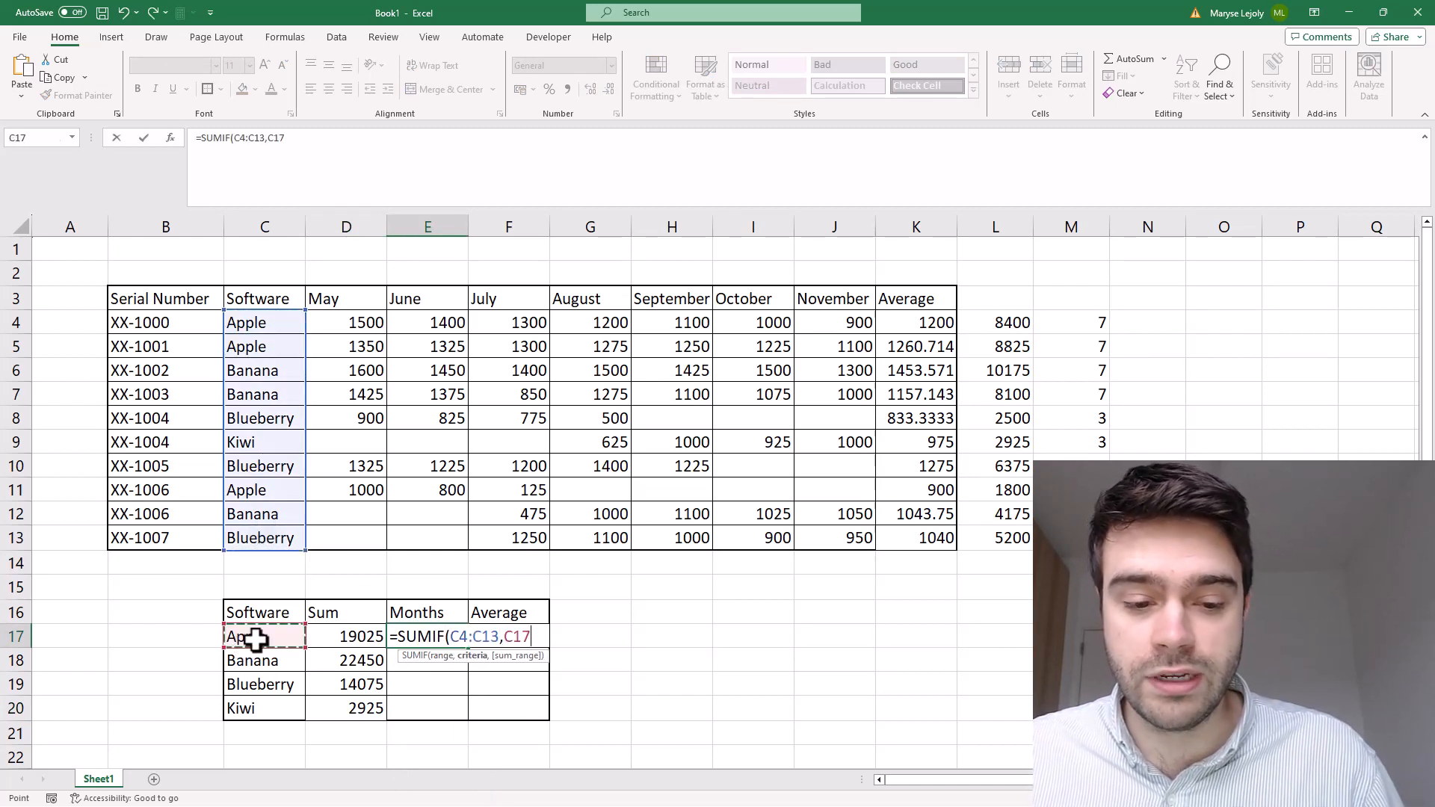
{"action": "type", "text": ","}
{"action": "left_click_drag", "start_coordinate": [1073, 325], "coordinate": [1074, 516]}
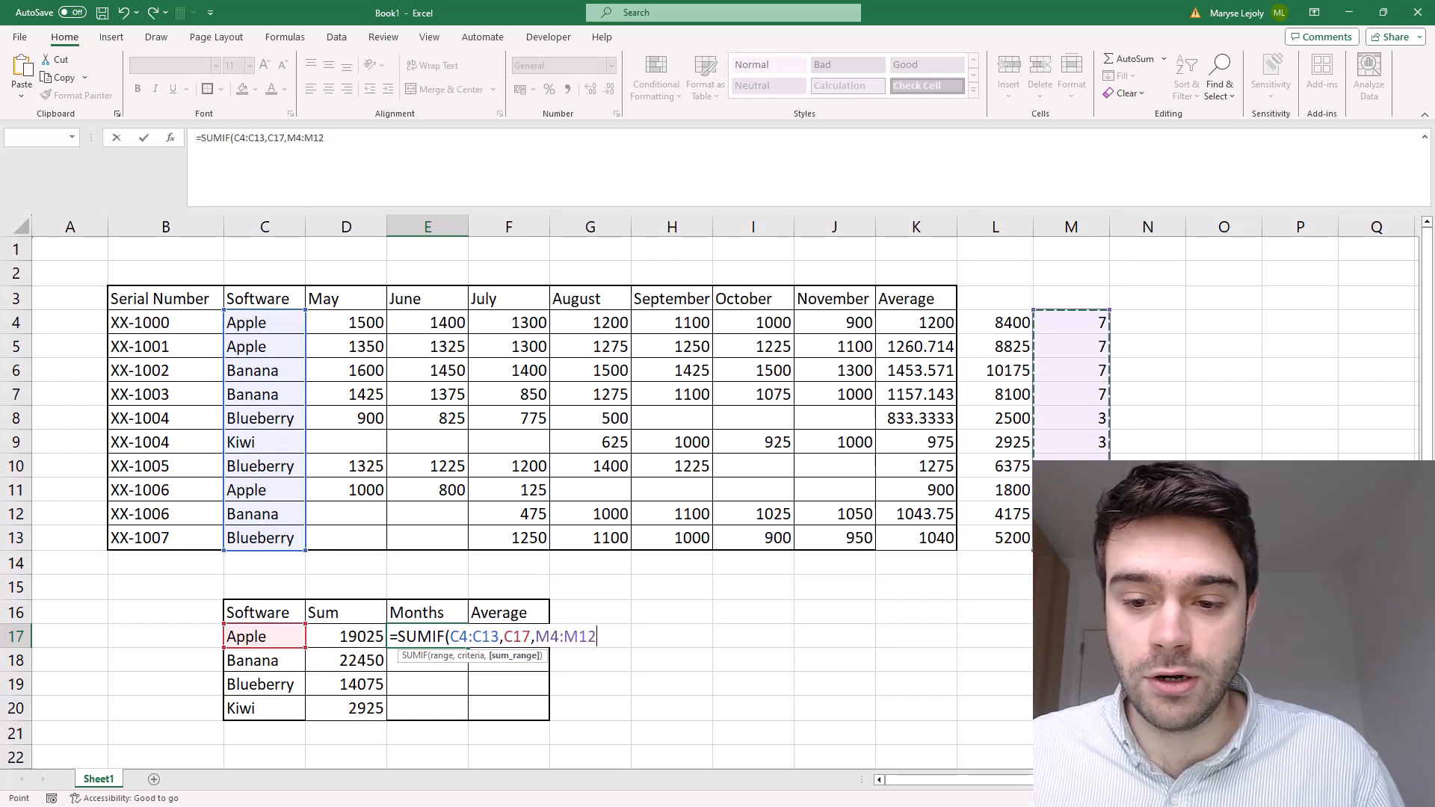
{"action": "type", "text": ")"}
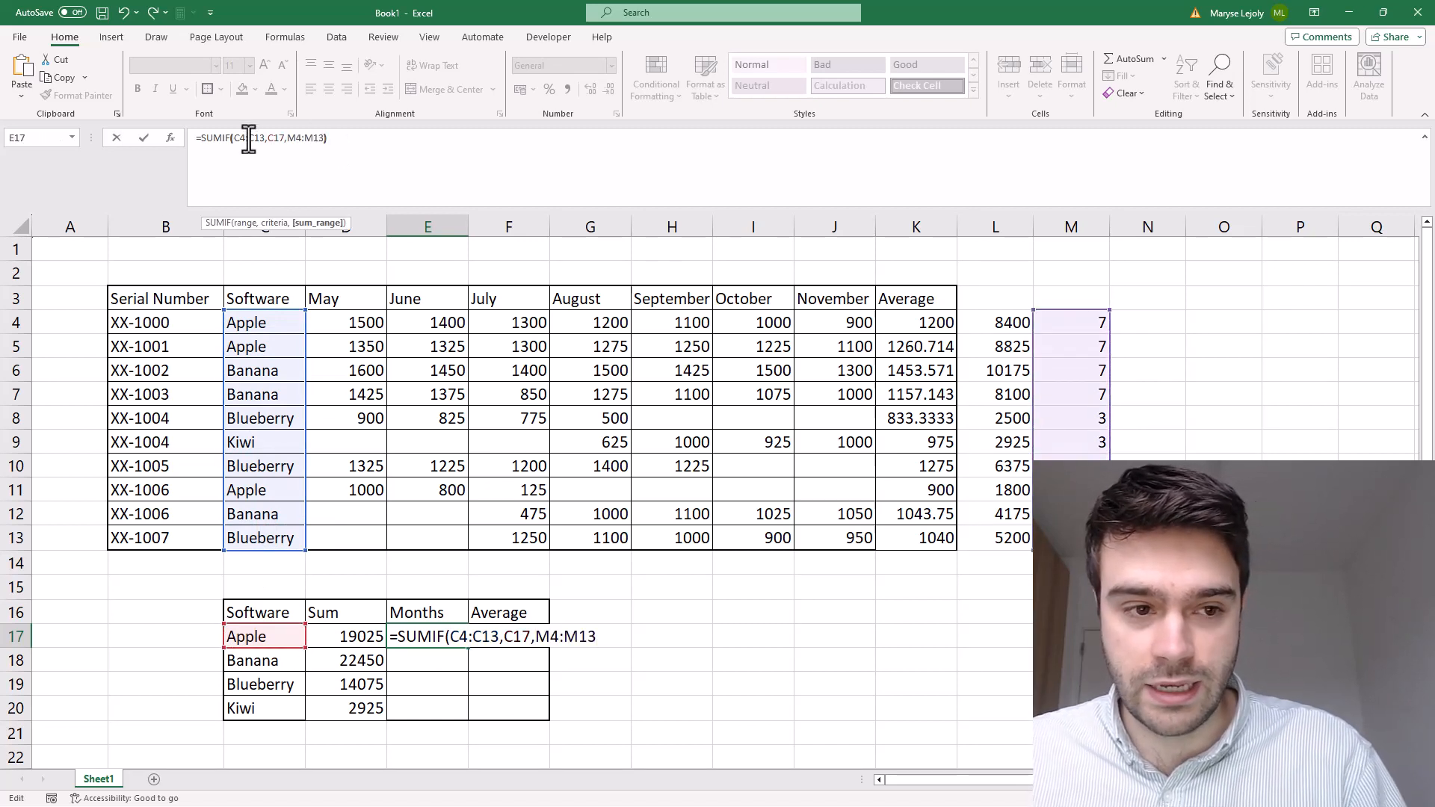
- Make both ranges absolute so E17 reads =SUMIF($C$4:$C$13,C17,$M$4:$M$13), and fill it down through E20
{"action": "left_click", "coordinate": [239, 142]}
{"action": "key", "text": "F4"}
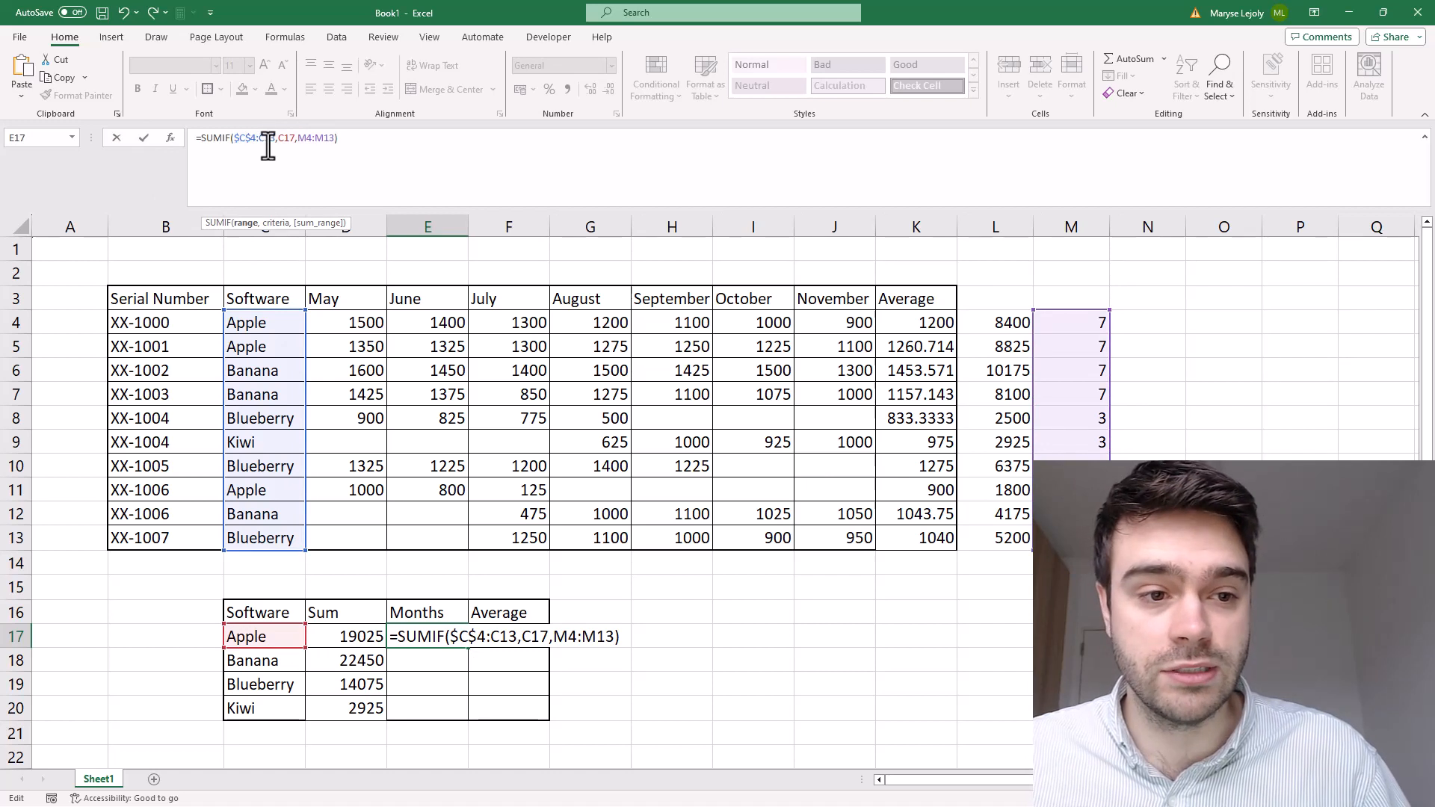
{"action": "left_click", "coordinate": [272, 142]}
{"action": "key", "text": "F4"}
{"action": "left_click", "coordinate": [348, 142]}
{"action": "key", "text": "F4"}
{"action": "left_click", "coordinate": [384, 142]}
{"action": "key", "text": "F4"}
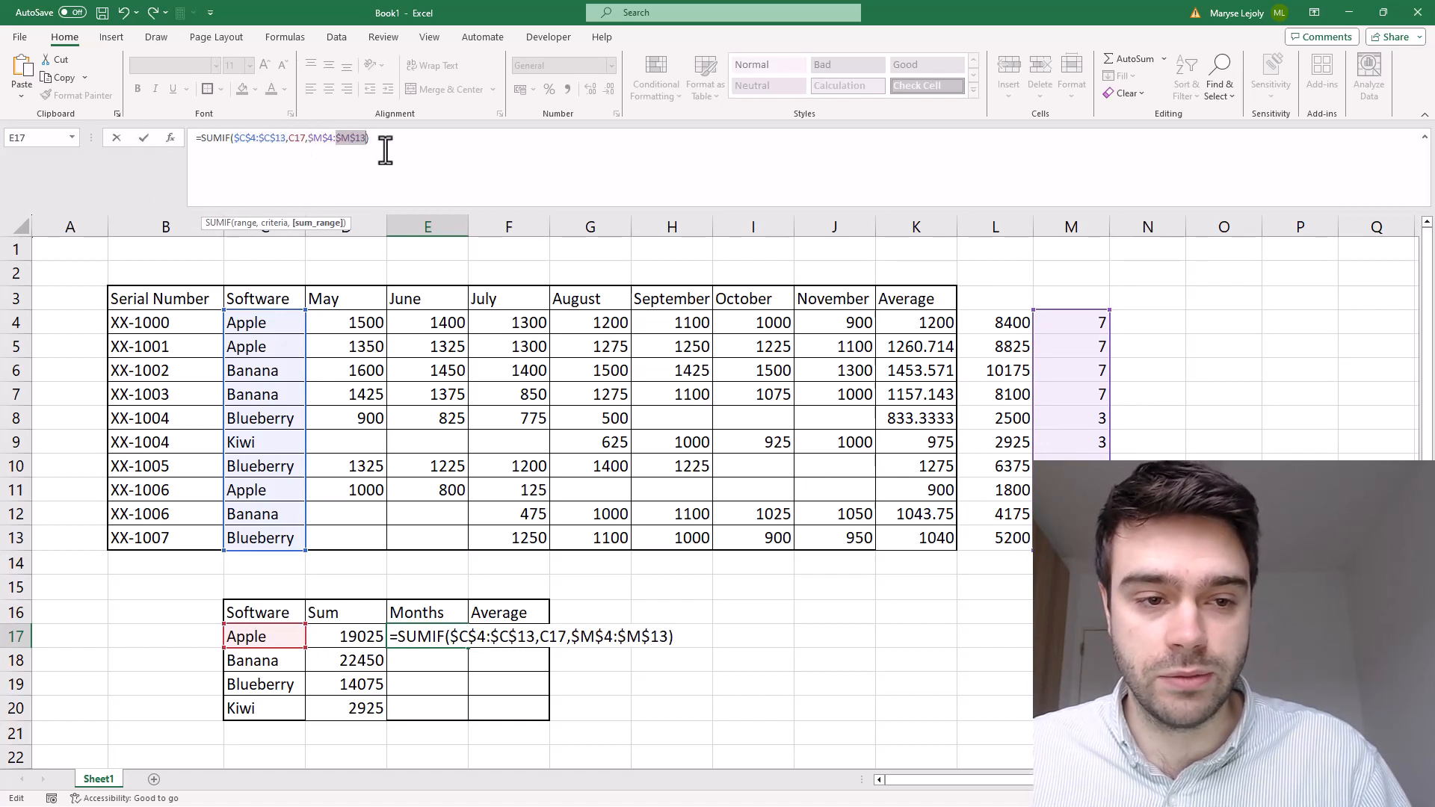
{"action": "key", "text": "Return"}
{"action": "left_click", "coordinate": [463, 639]}
{"action": "left_click_drag", "start_coordinate": [468, 648], "coordinate": [472, 714]}
- Calculate Apple's average in F17 as =D17/E17 and fill the formula down through F20
{"action": "left_click", "coordinate": [529, 639]}
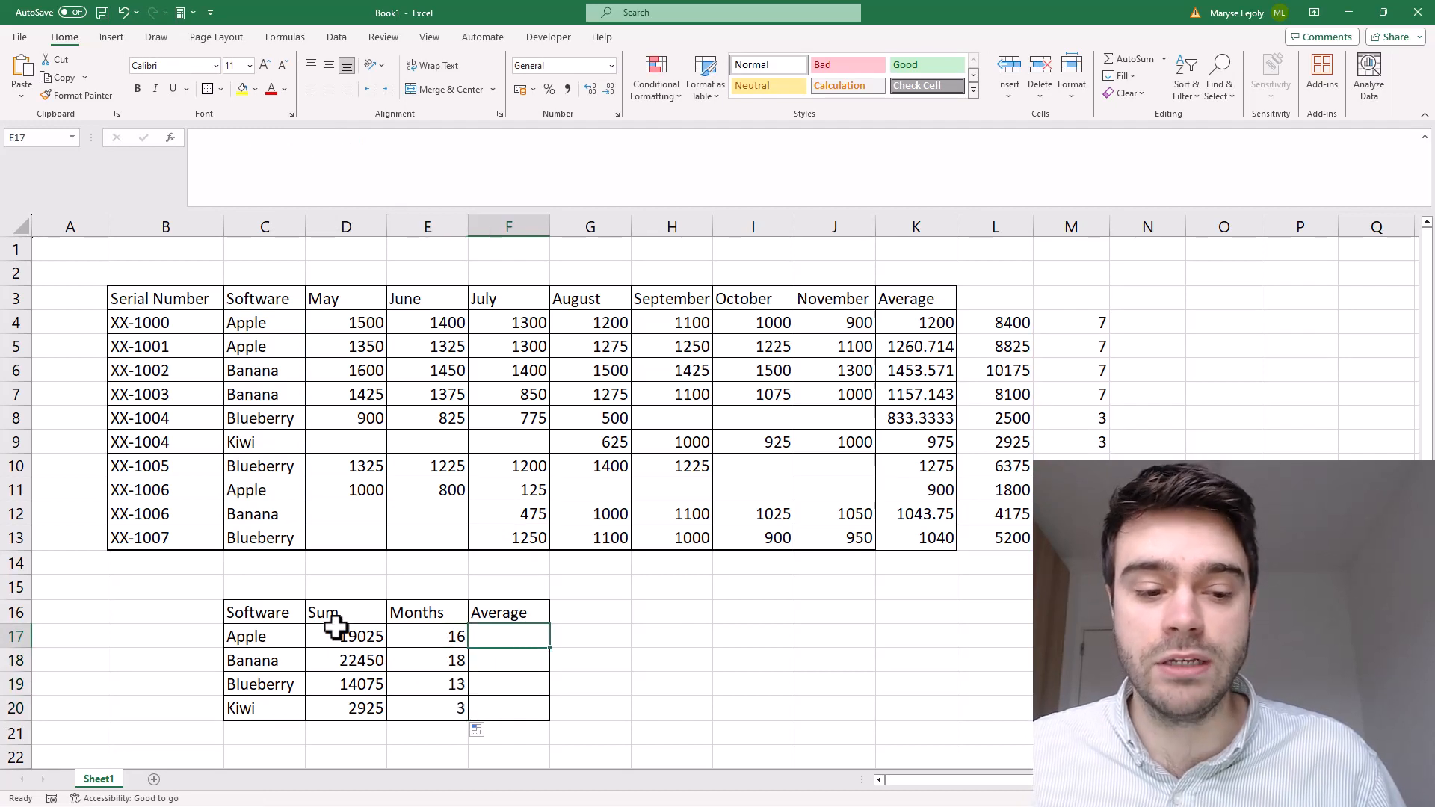
{"action": "type", "text": "="}
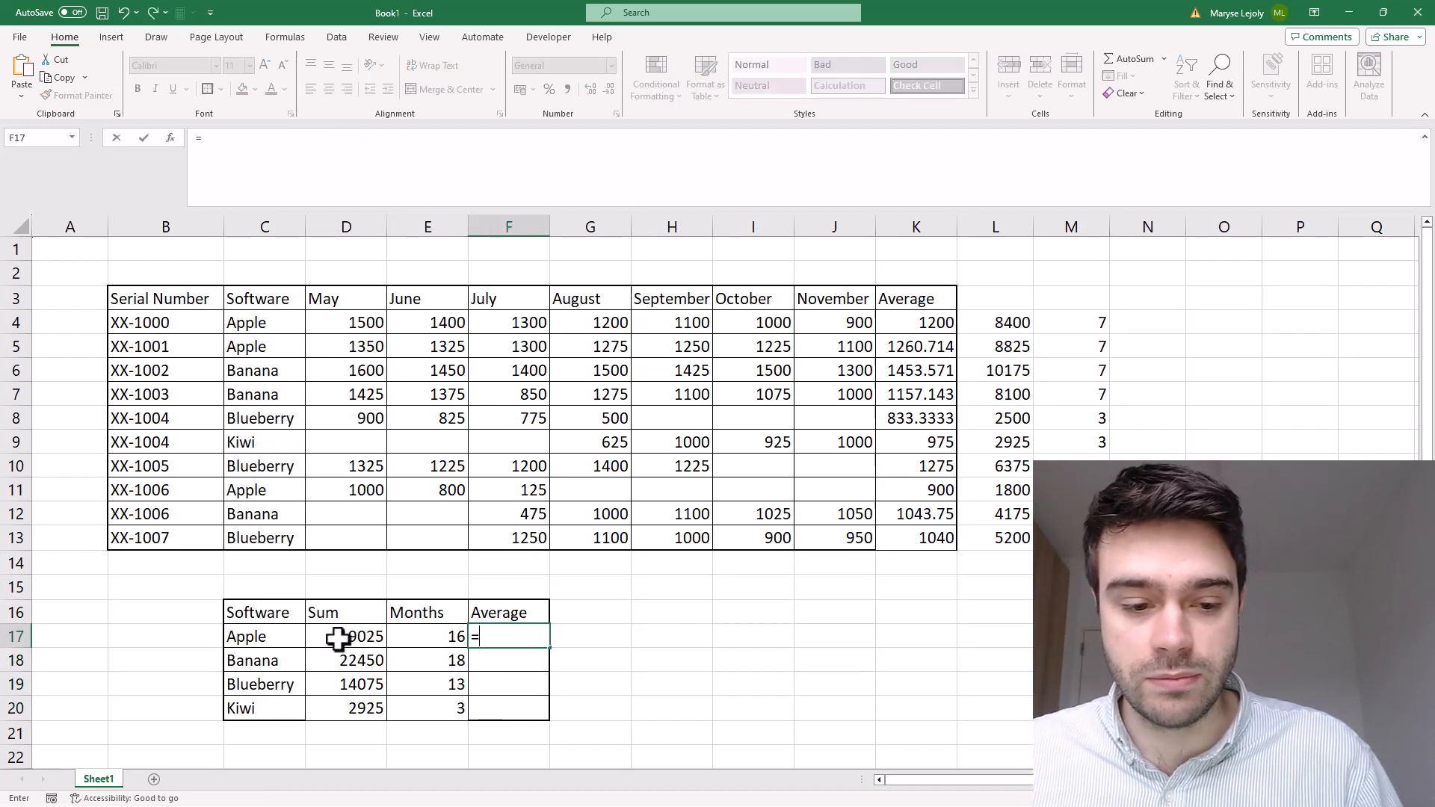
{"action": "left_click", "coordinate": [352, 637]}
{"action": "type", "text": "/"}
{"action": "left_click", "coordinate": [458, 634]}
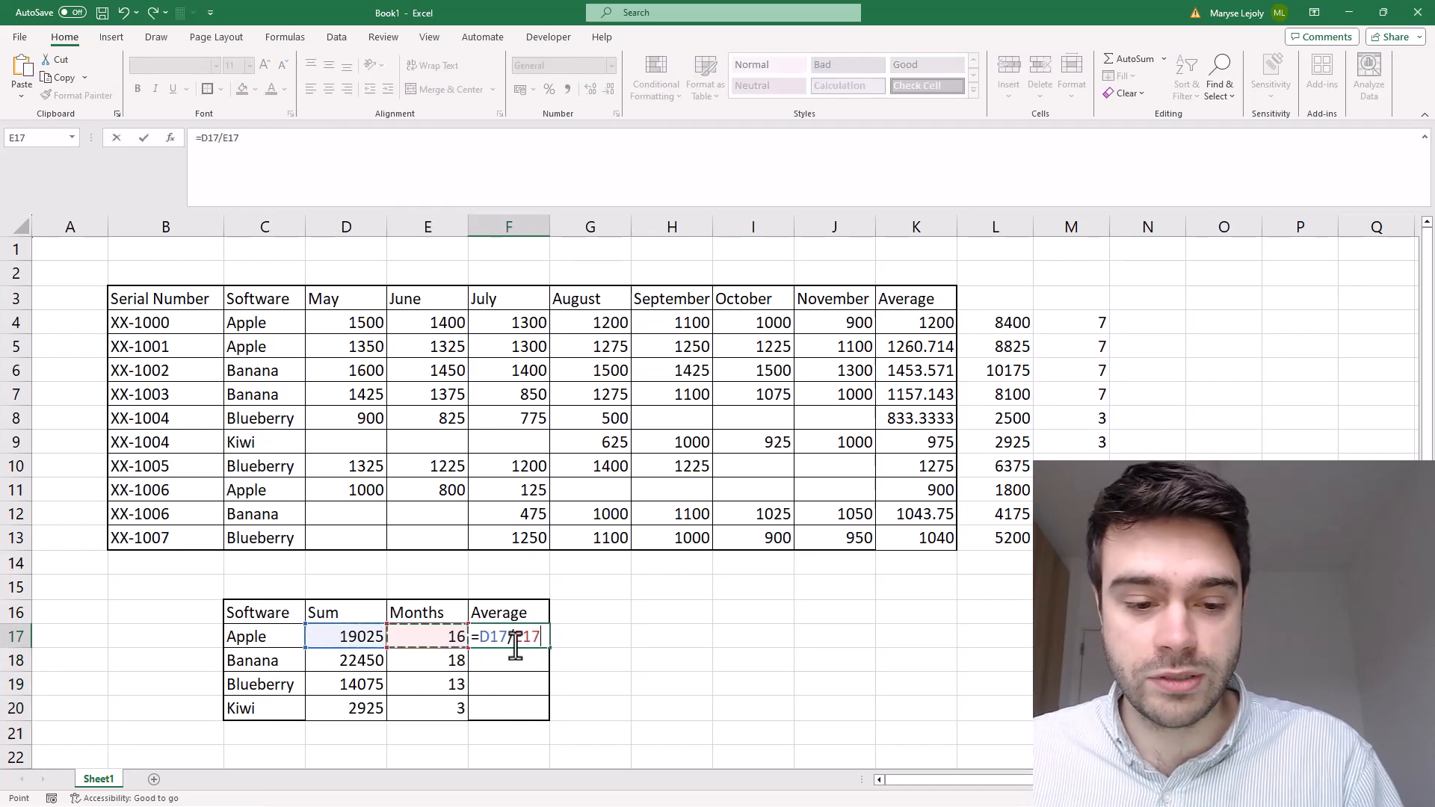
{"action": "key", "text": "Return"}
{"action": "left_click", "coordinate": [537, 639]}
{"action": "left_click_drag", "start_coordinate": [550, 649], "coordinate": [547, 716]}
{"action": "left_click", "coordinate": [622, 637]}
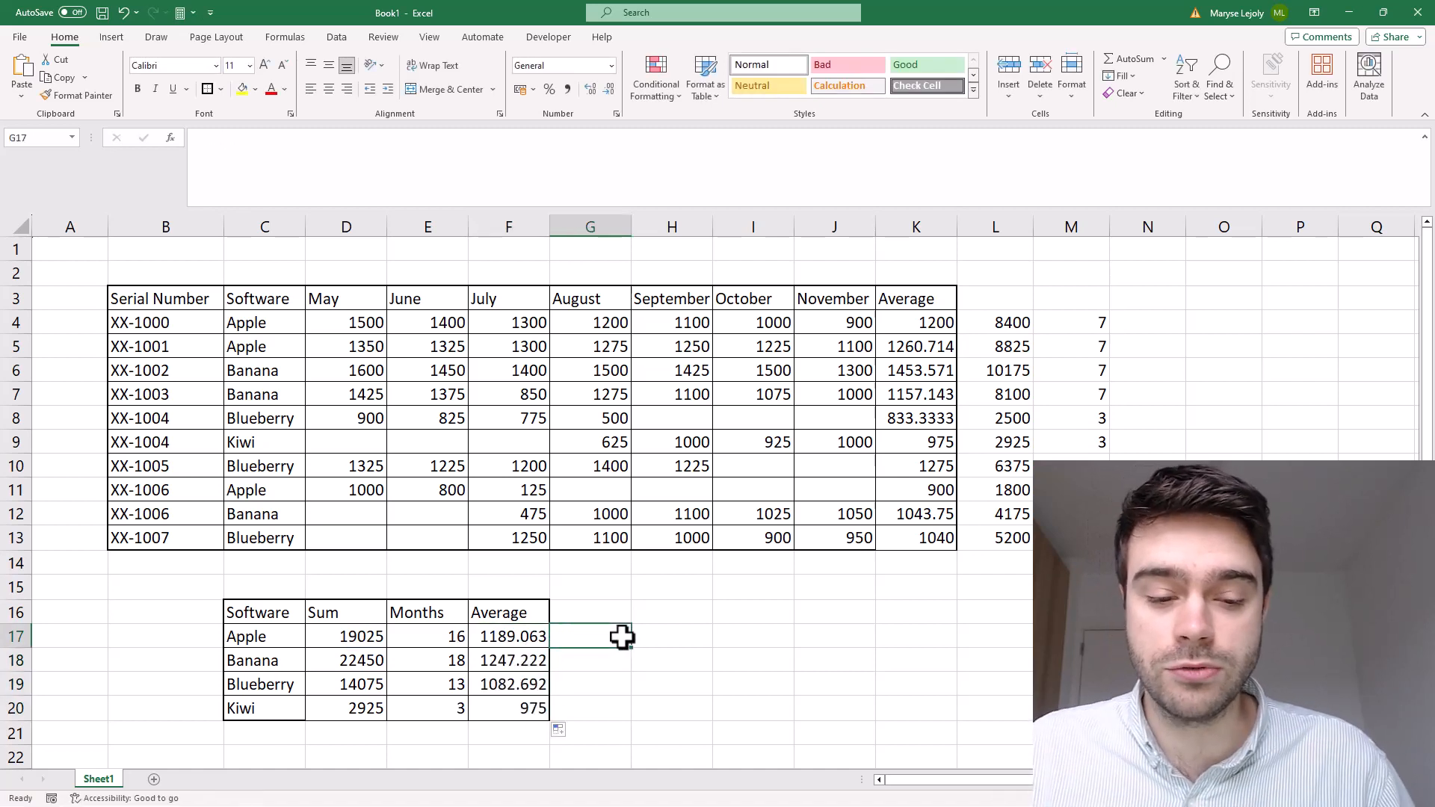
- Review Banana's summary row against the XX-1002 source row and inspect the LET average formula in K7
{"action": "left_click_drag", "start_coordinate": [534, 661], "coordinate": [247, 658]}
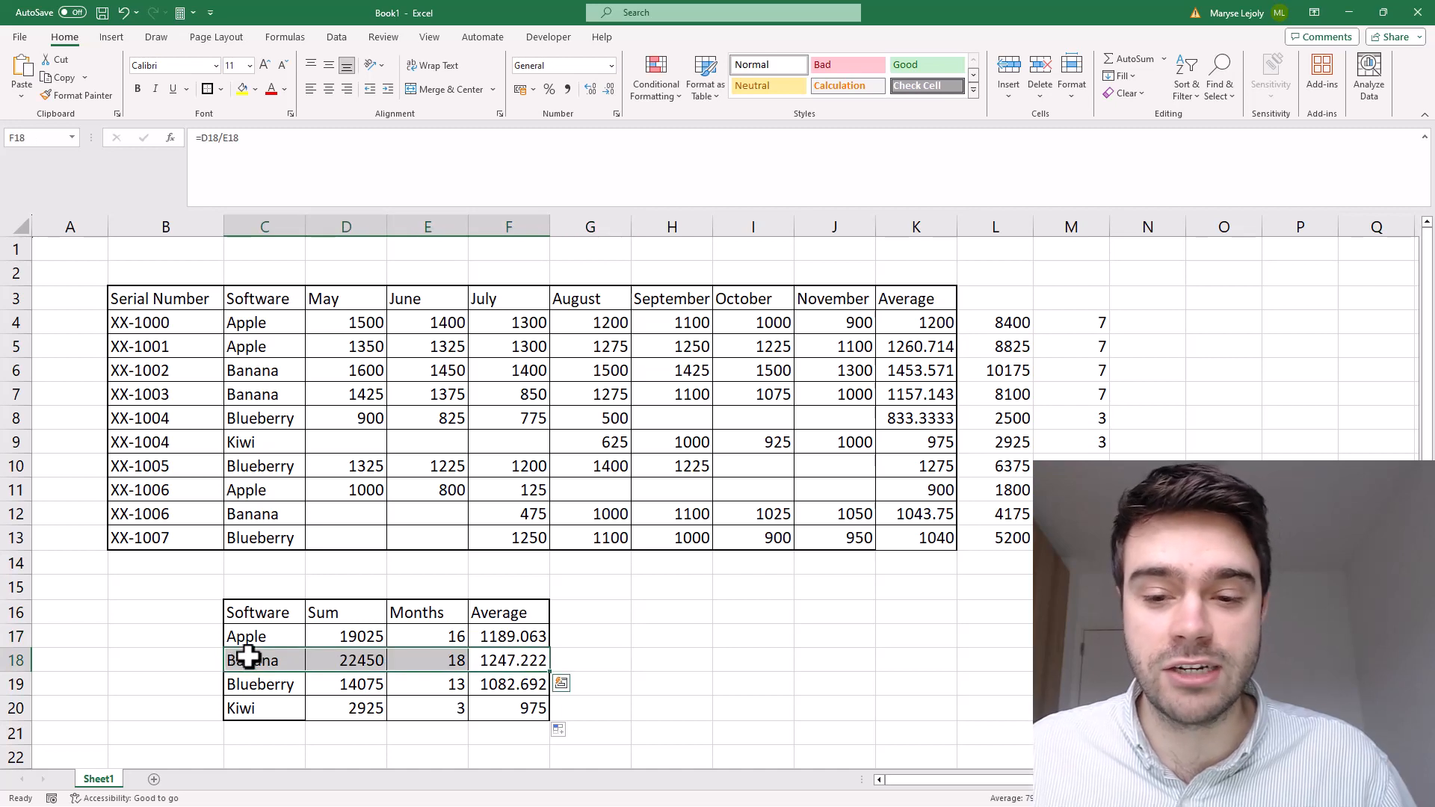
{"action": "left_click", "coordinate": [614, 618]}
{"action": "left_click_drag", "start_coordinate": [1009, 372], "coordinate": [186, 378]}
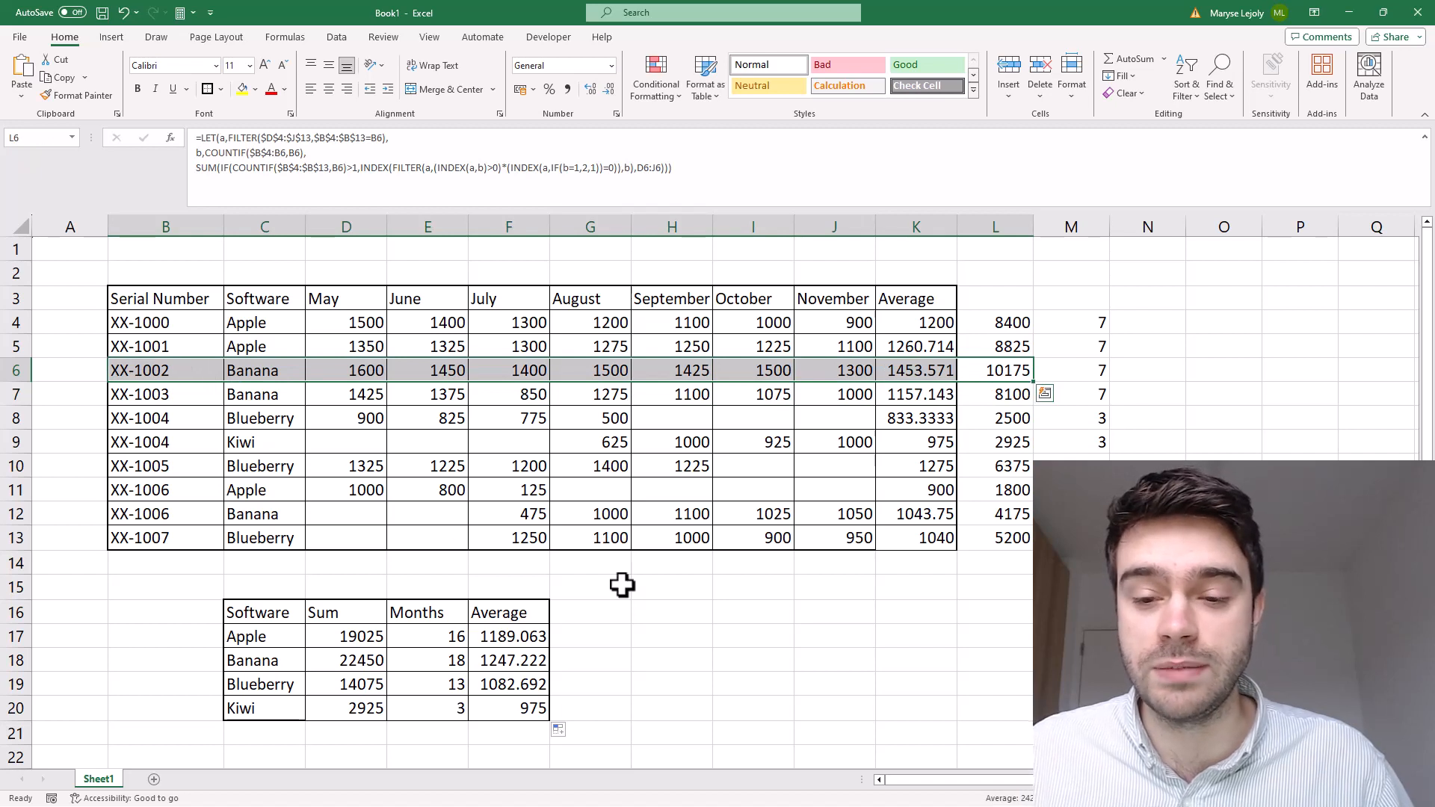
{"action": "left_click", "coordinate": [667, 641]}
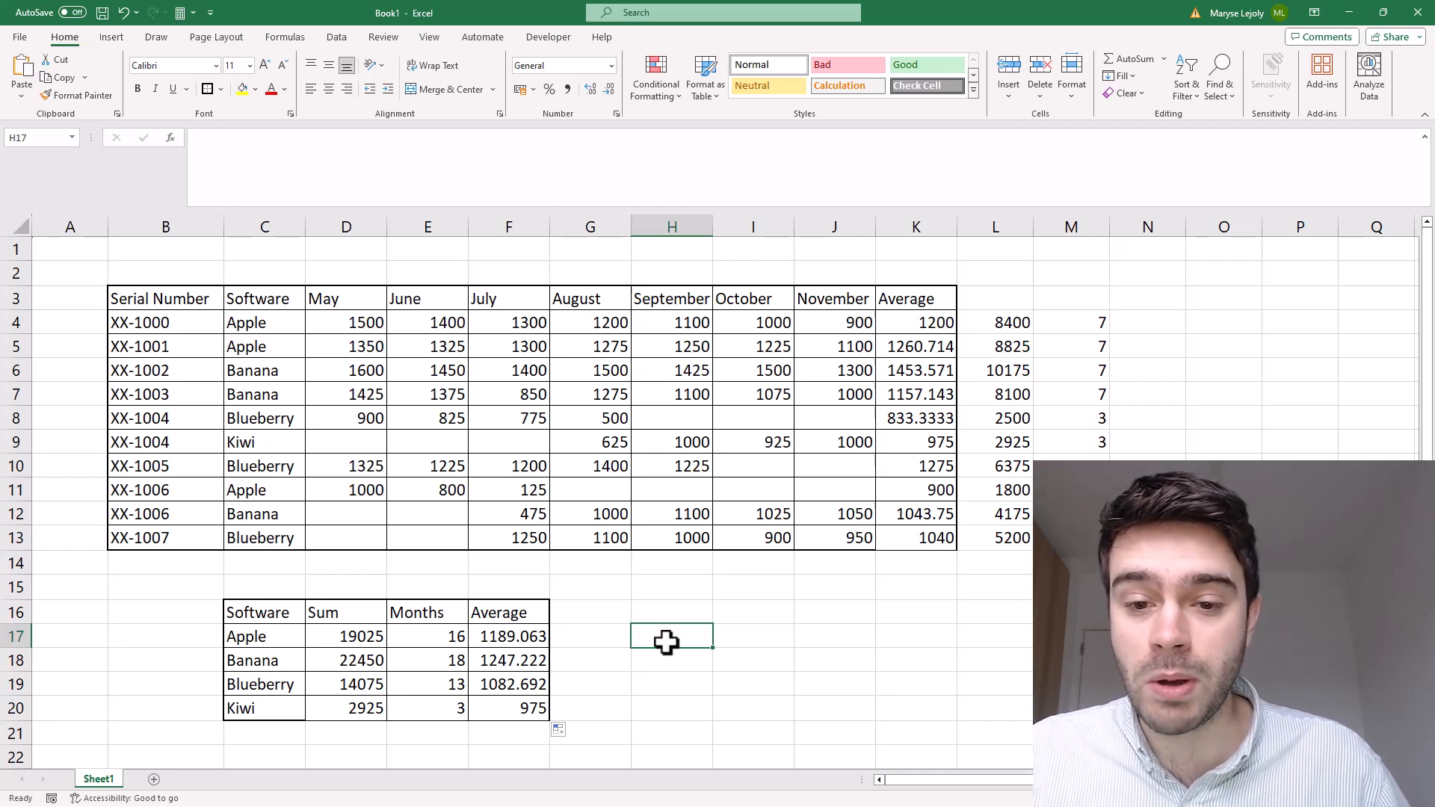
{"action": "left_click", "coordinate": [911, 388]}
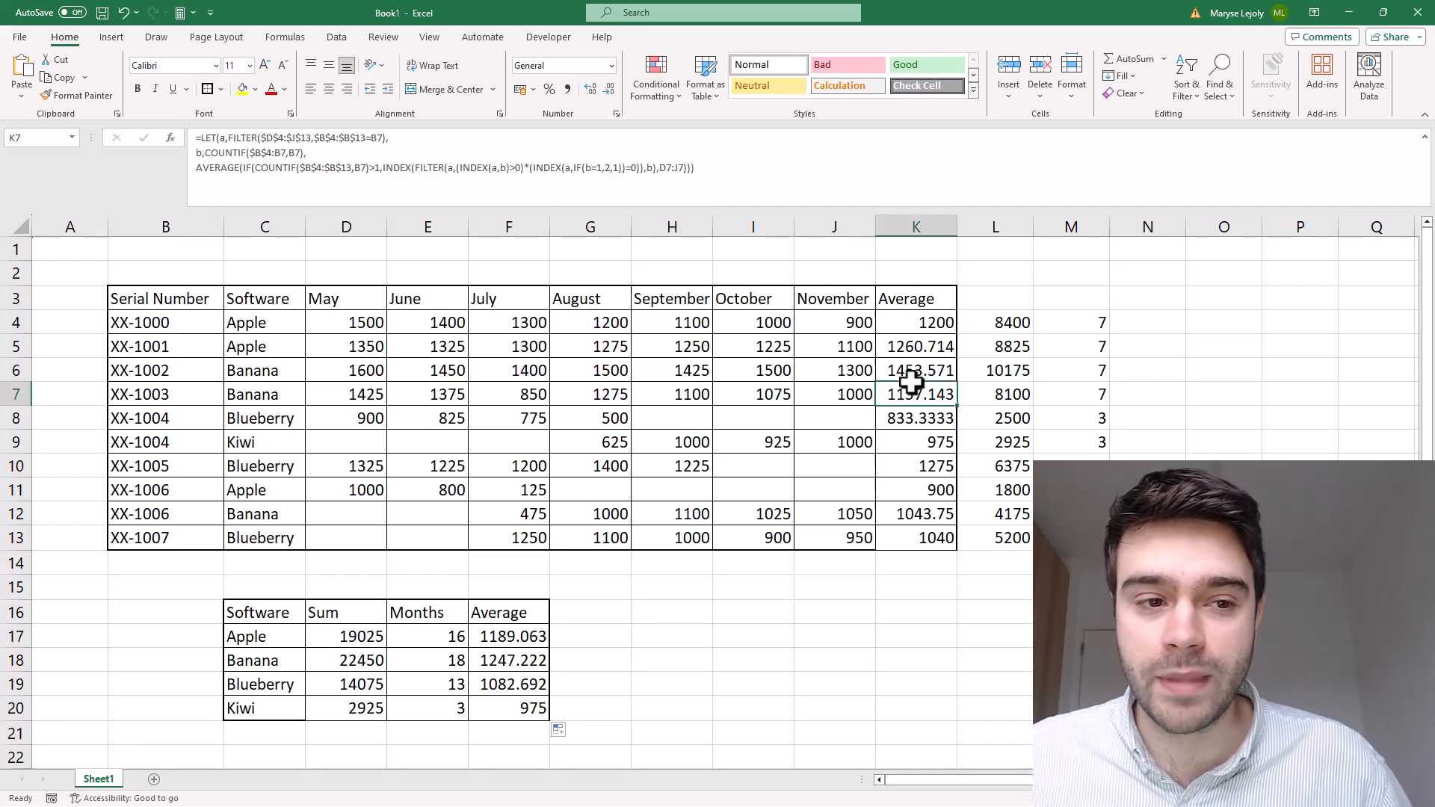